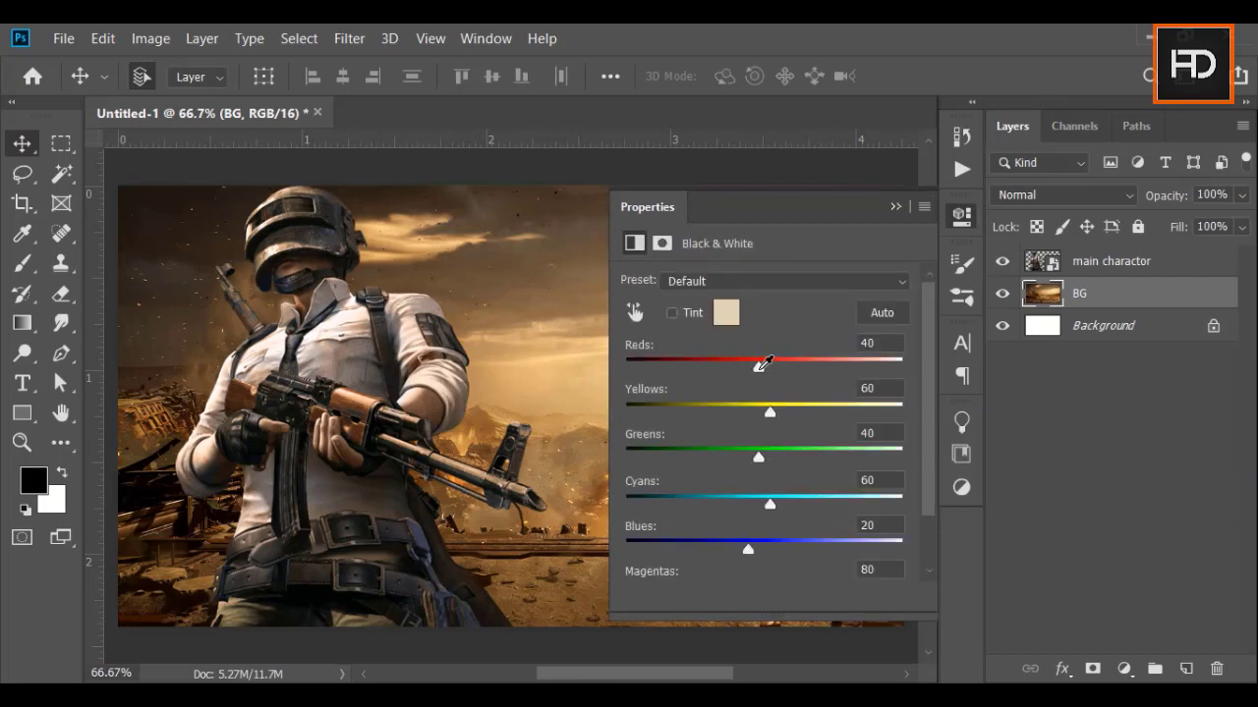
# Step: Set the Black & White adjustment over the BG layer to Reds -25 and Yellows 79
pyautogui.moveTo(758, 369); pyautogui.dragTo(722, 367)
pyautogui.moveTo(768, 415); pyautogui.dragTo(780, 415)
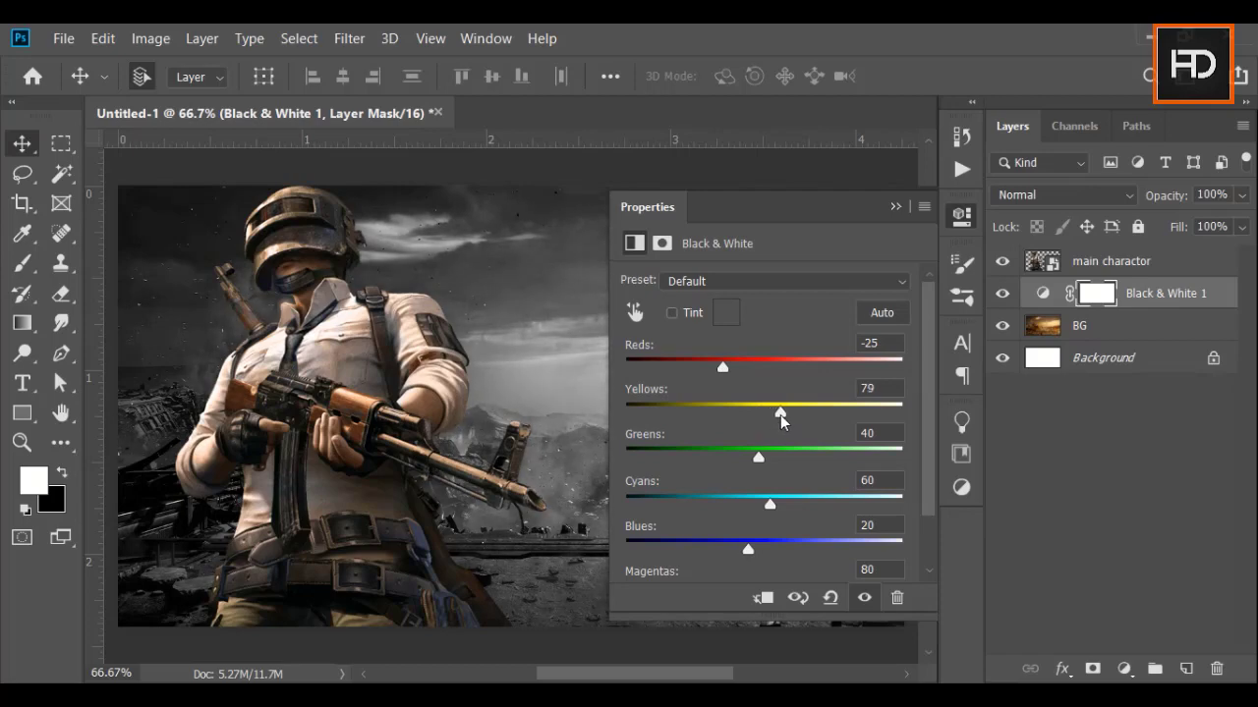
pyautogui.click(896, 207)
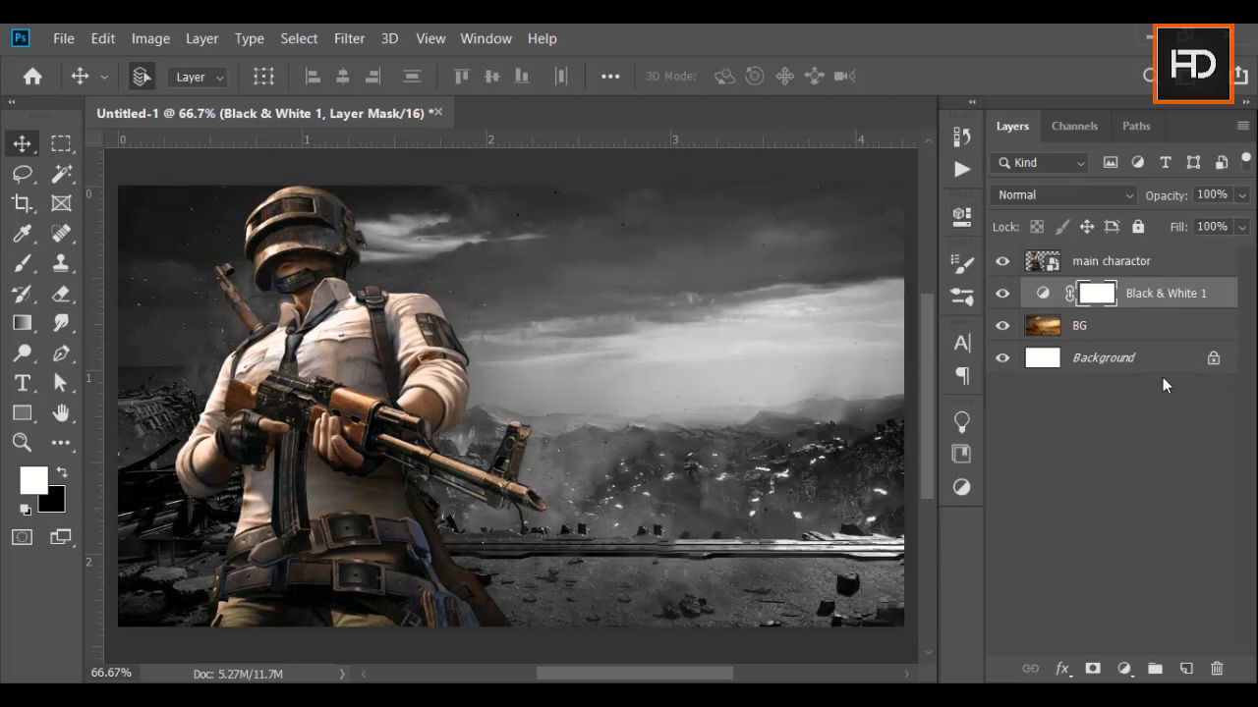
# Step: On a new layer below main charactor, draw a full-height rectangle about 315 × 752 px over the image's left side
pyautogui.click(1186, 668)
pyautogui.press('d')
pyautogui.click(23, 413)
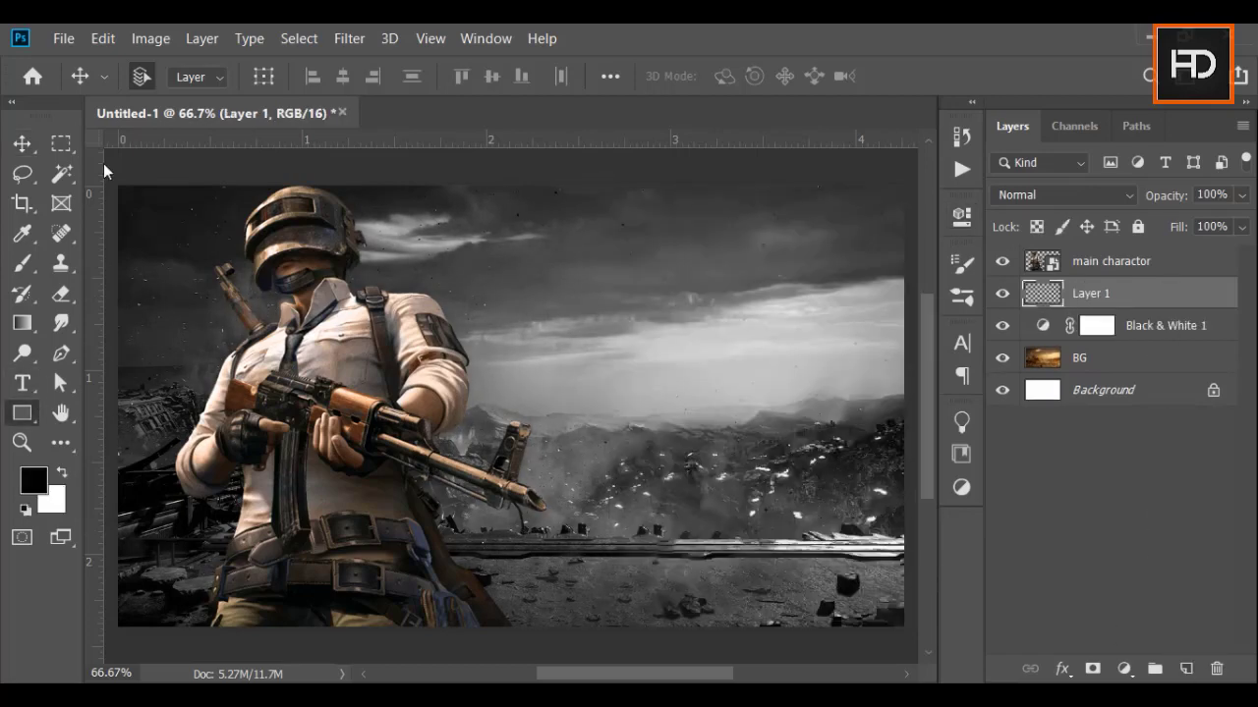
pyautogui.moveTo(109, 178); pyautogui.dragTo(300, 637)
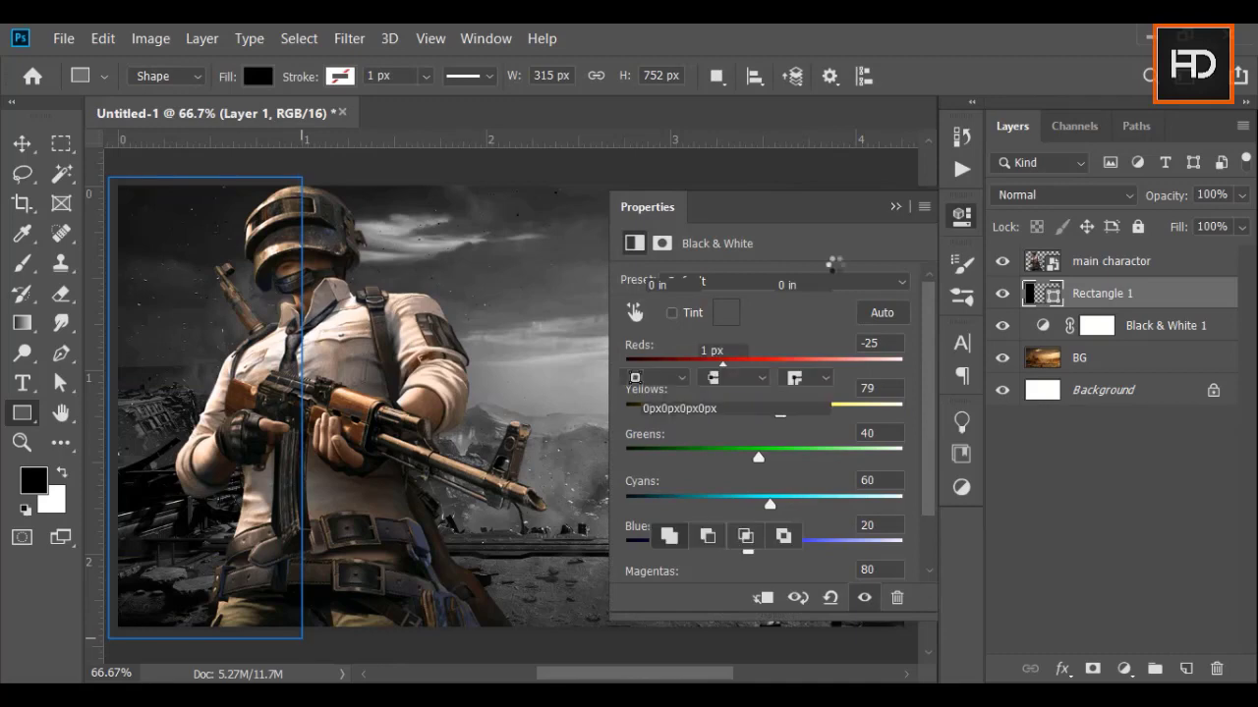
# Step: Fill the rectangle with a deep orange from the recently used colors
pyautogui.click(639, 350)
pyautogui.click(681, 438)
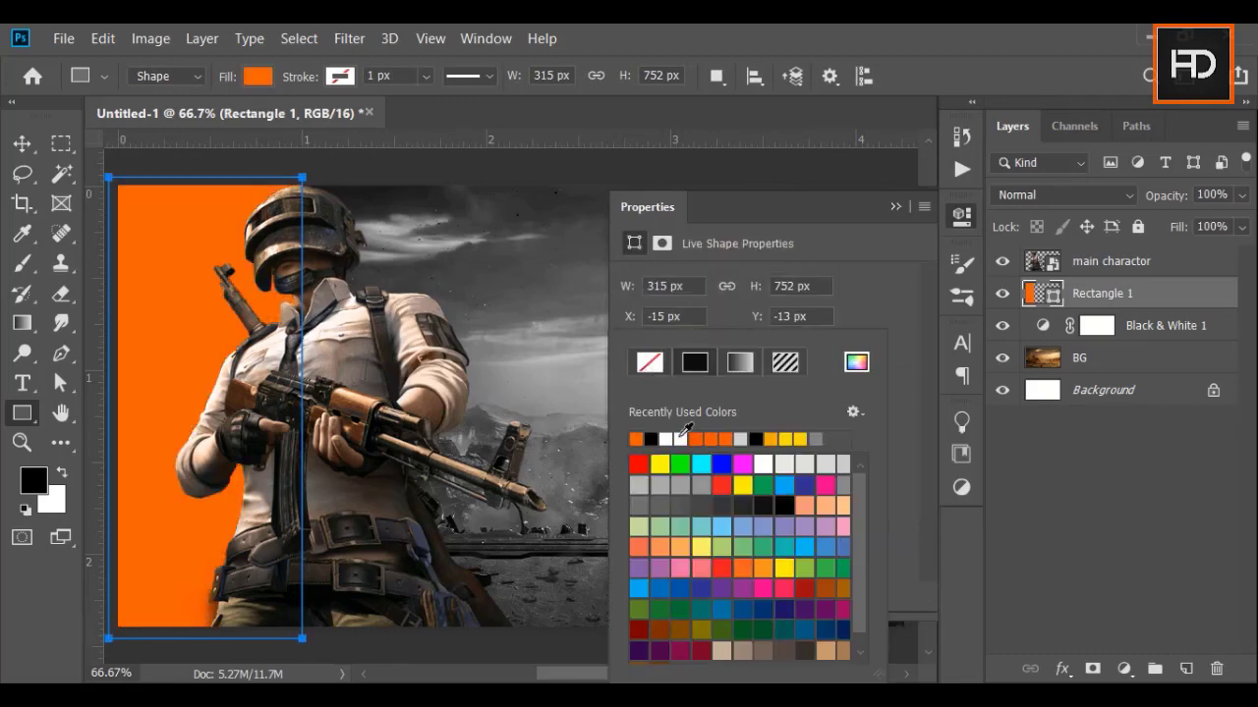
pyautogui.click(695, 438)
pyautogui.click(890, 209)
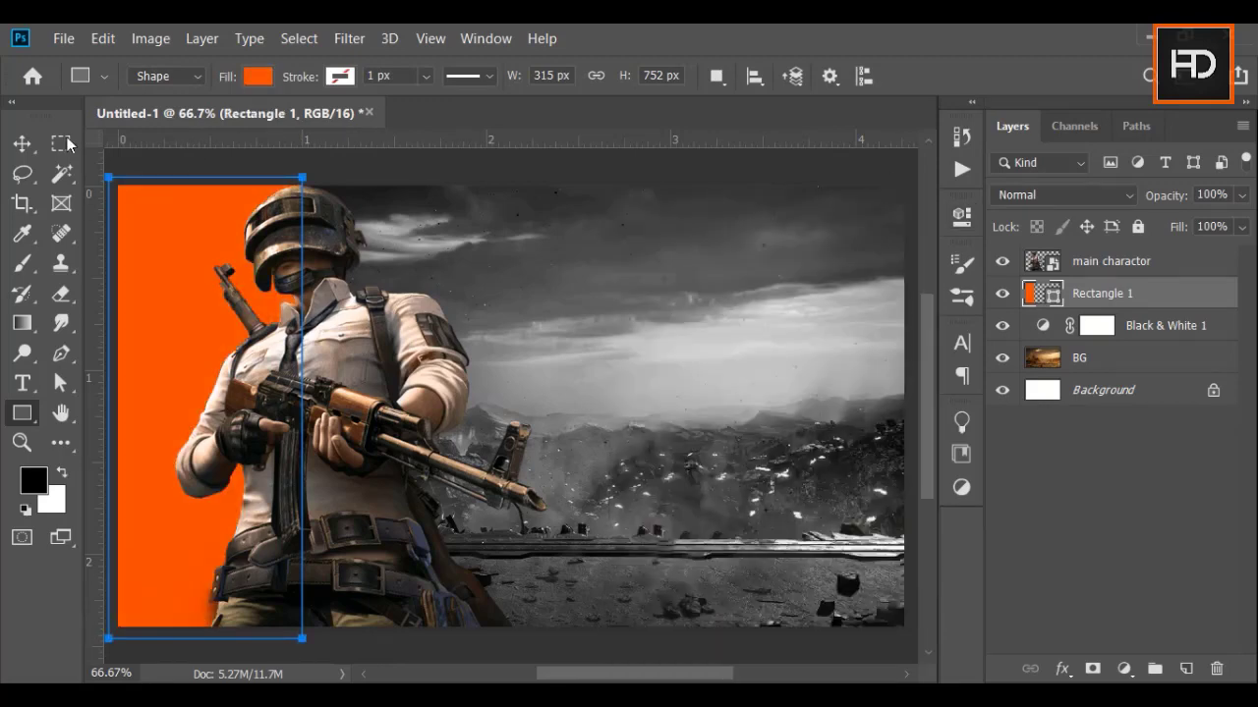
# Step: Set the Rectangle 1 layer's blend mode to Linear Dodge (Add)
pyautogui.click(14, 148)
pyautogui.click(1042, 194)
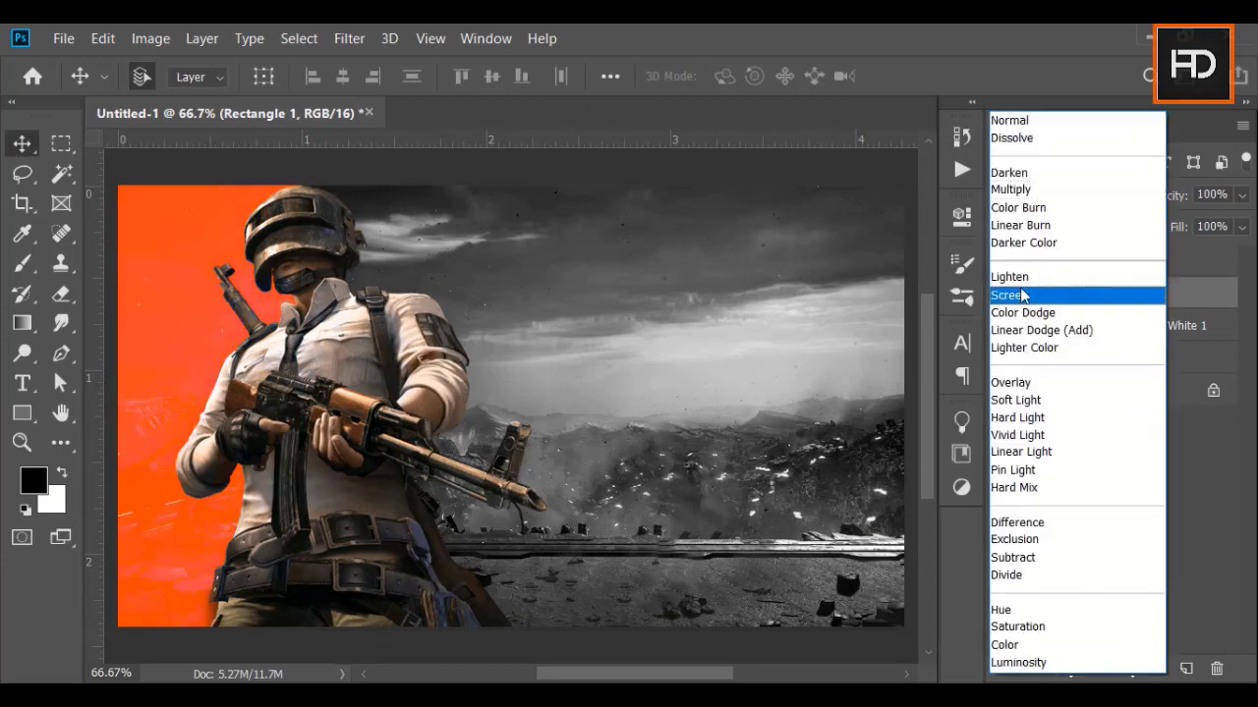
pyautogui.click(1026, 331)
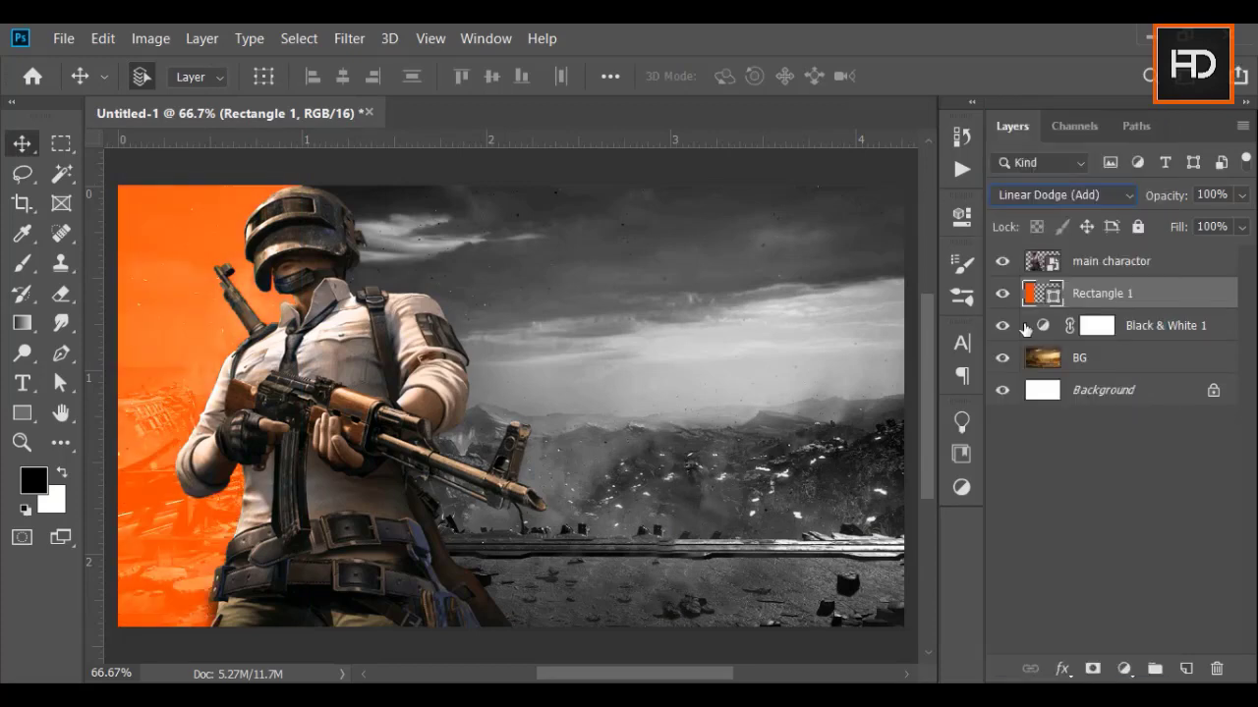
# Step: Load the rectangle's outline as a selection and paint it black on the Black & White 1 mask with a soft 255 px brush
pyautogui.keyDown('ctrl'); pyautogui.click(1039, 294); pyautogui.keyUp('ctrl')
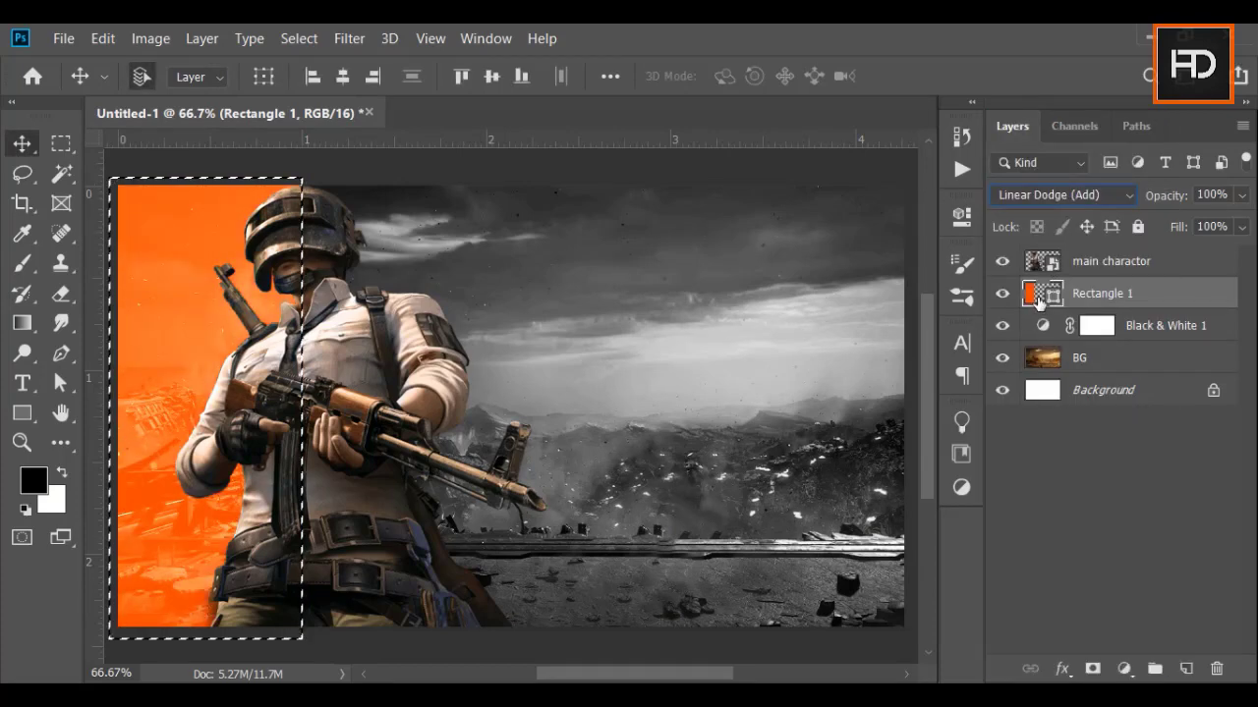
pyautogui.click(1093, 325)
pyautogui.click(22, 263)
pyautogui.press('x')
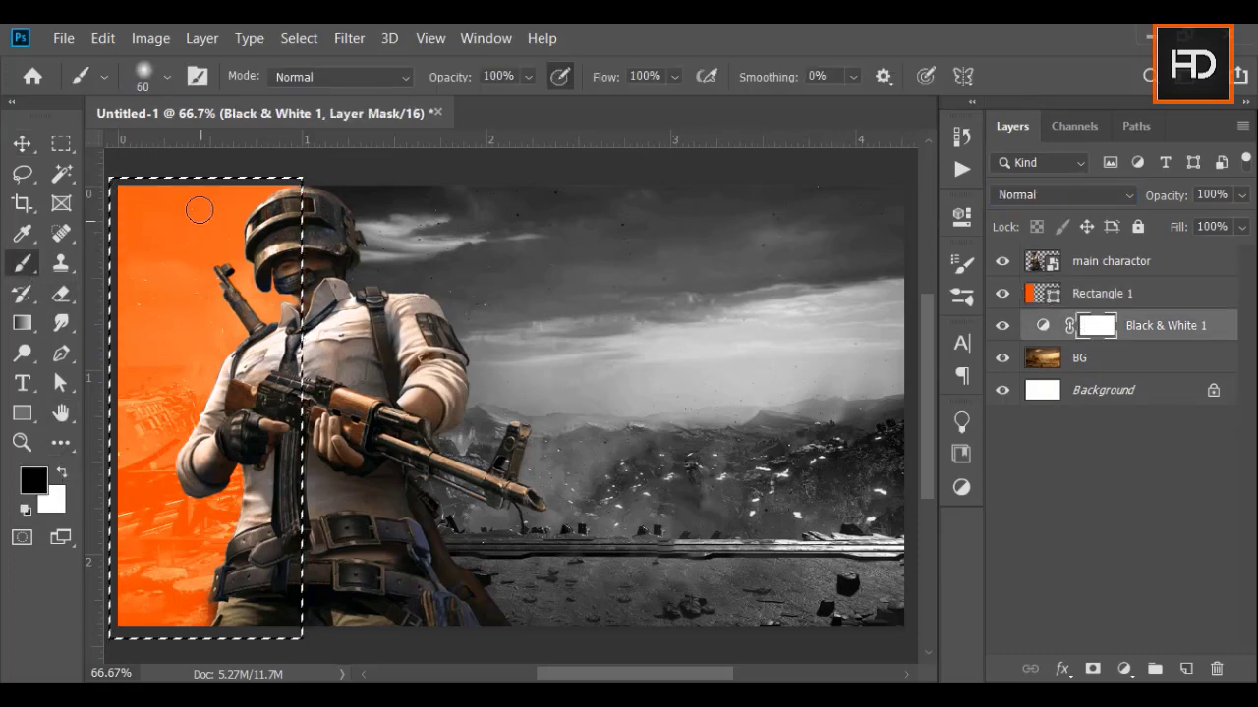
pyautogui.rightClick(134, 201)
pyautogui.moveTo(311, 257); pyautogui.dragTo(324, 255)
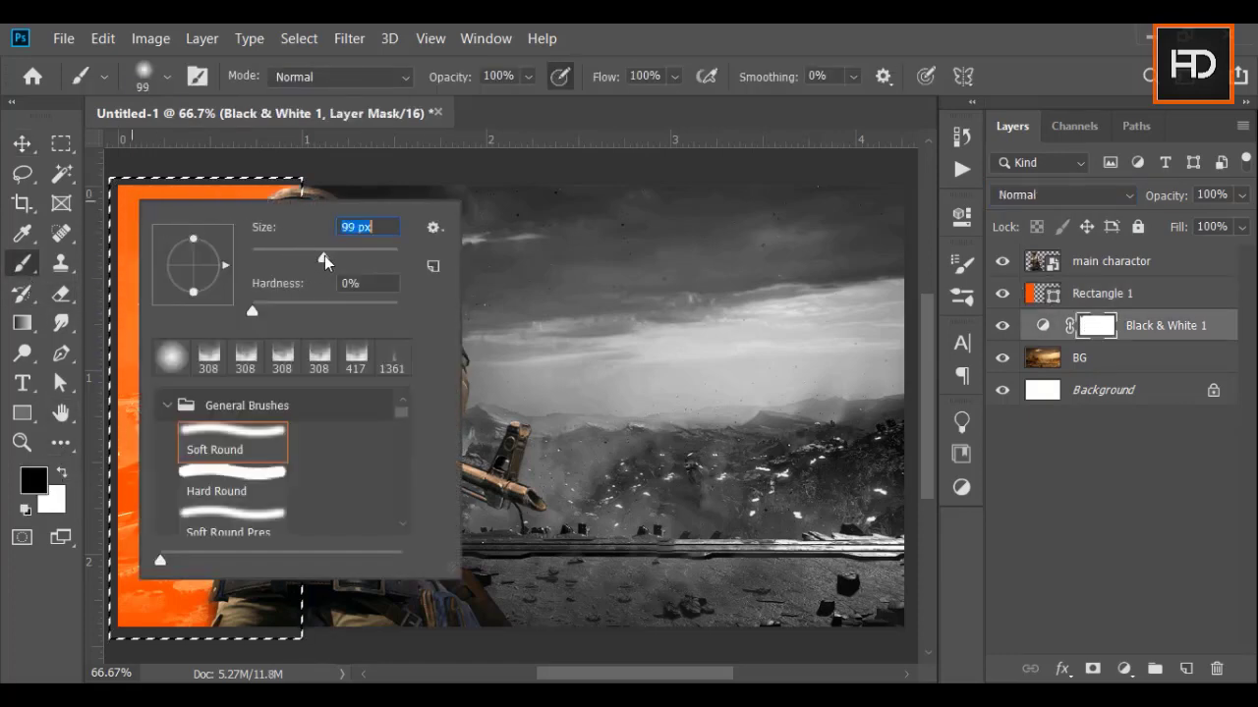
pyautogui.click(118, 180)
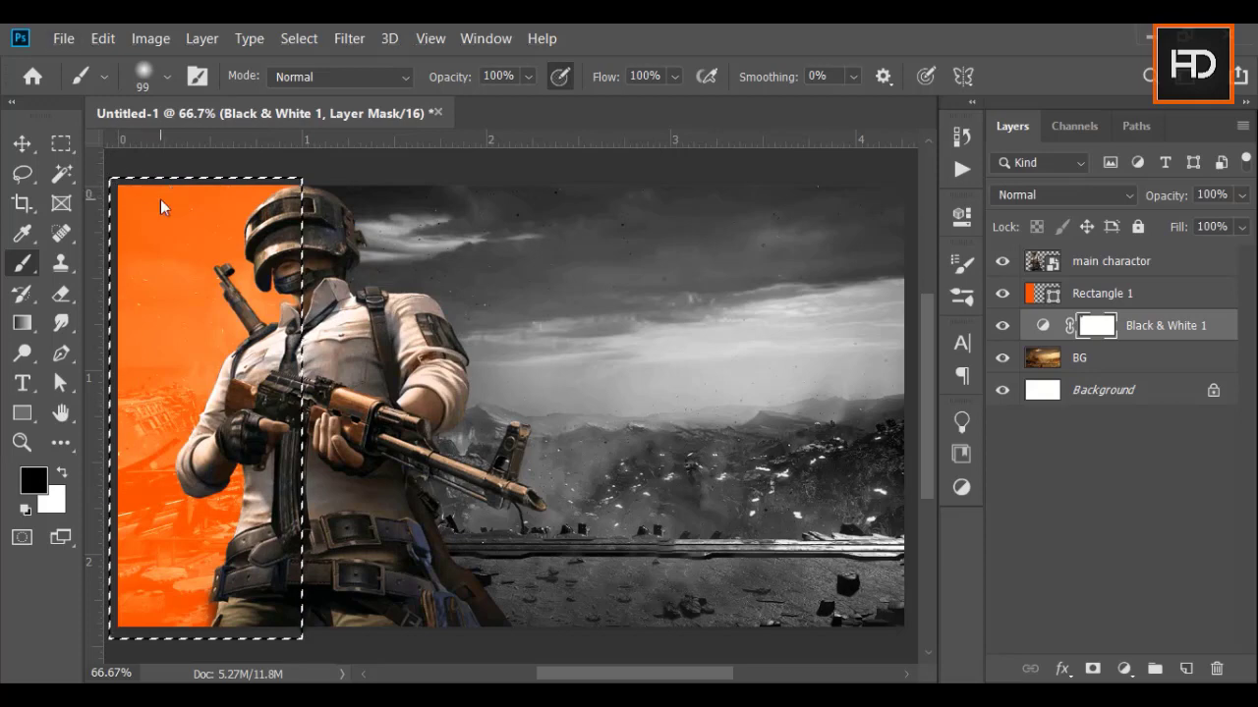
pyautogui.moveTo(160, 207); pyautogui.dragTo(243, 229)
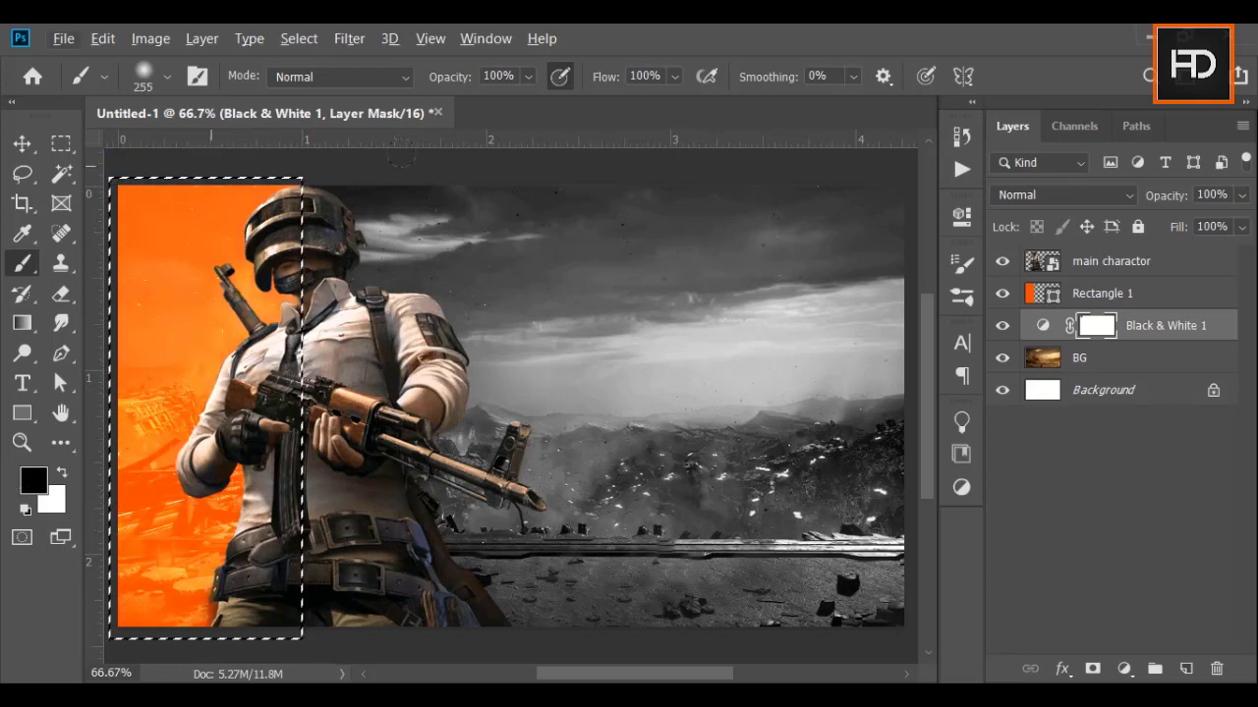
pyautogui.click(22, 143)
# Step: Set the Rectangle 1 layer's opacity to 90%
pyautogui.click(1061, 195)
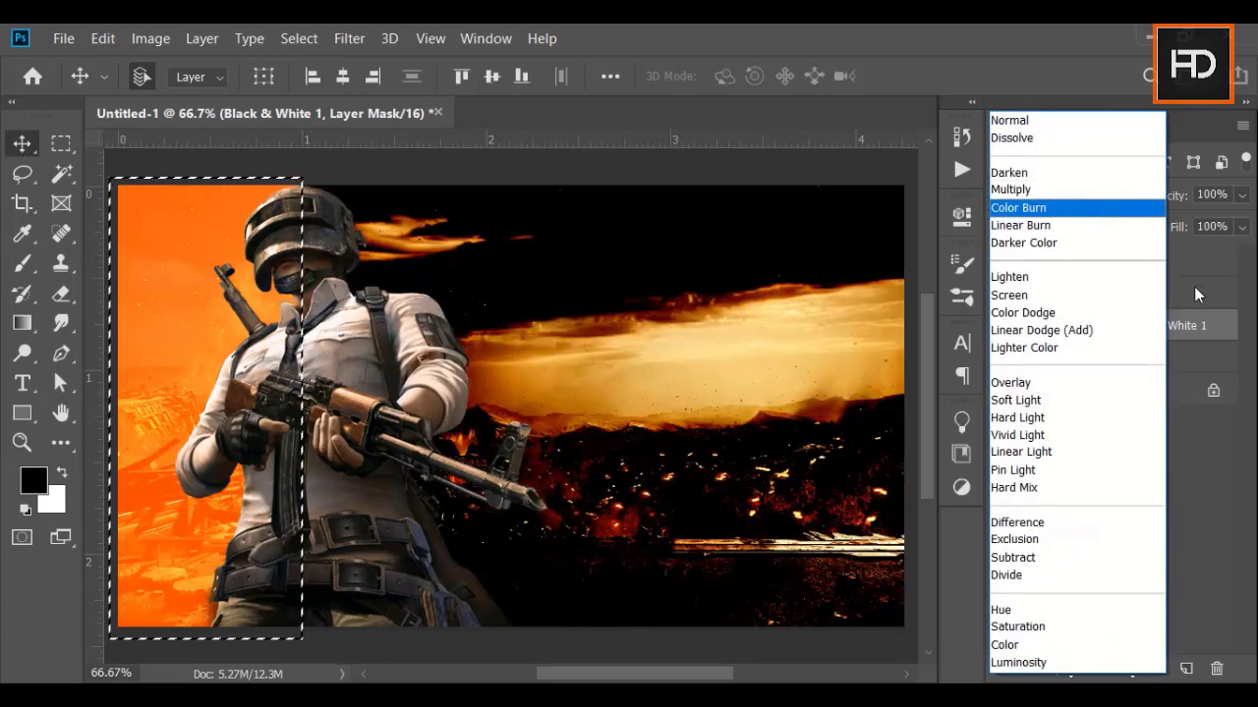
pyautogui.click(1197, 295)
pyautogui.click(1130, 293)
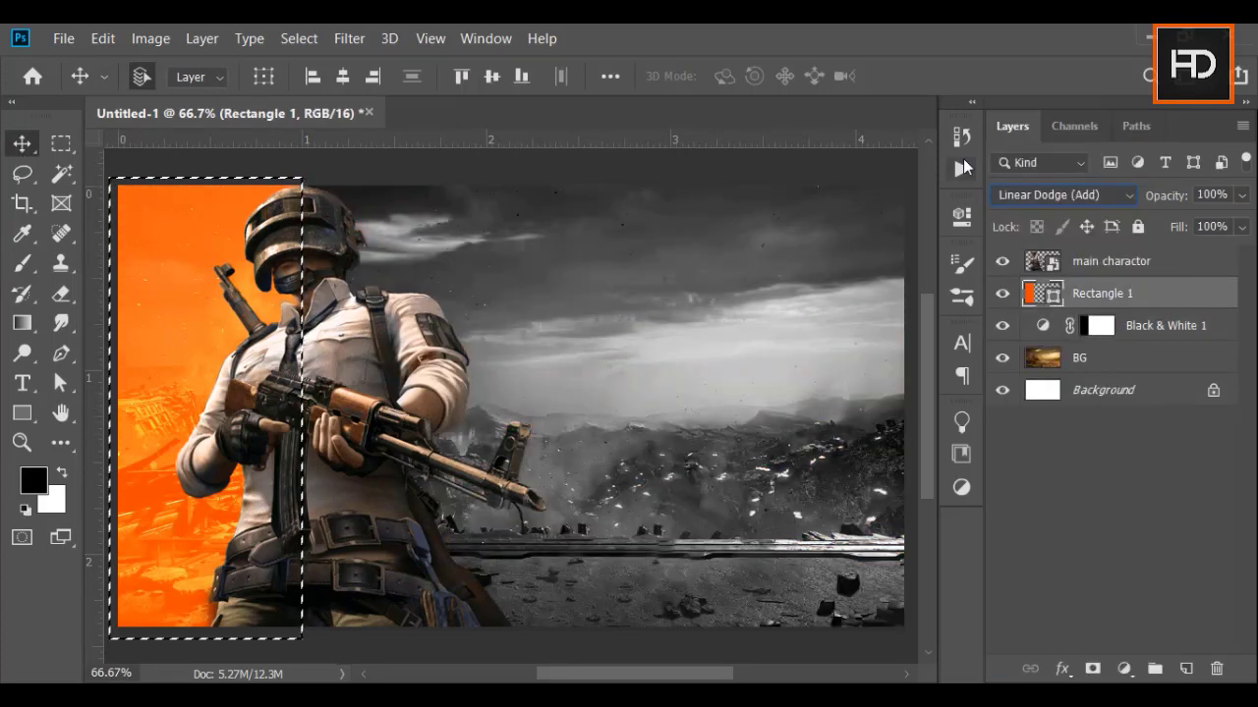
pyautogui.click(1239, 194)
pyautogui.click(1215, 224)
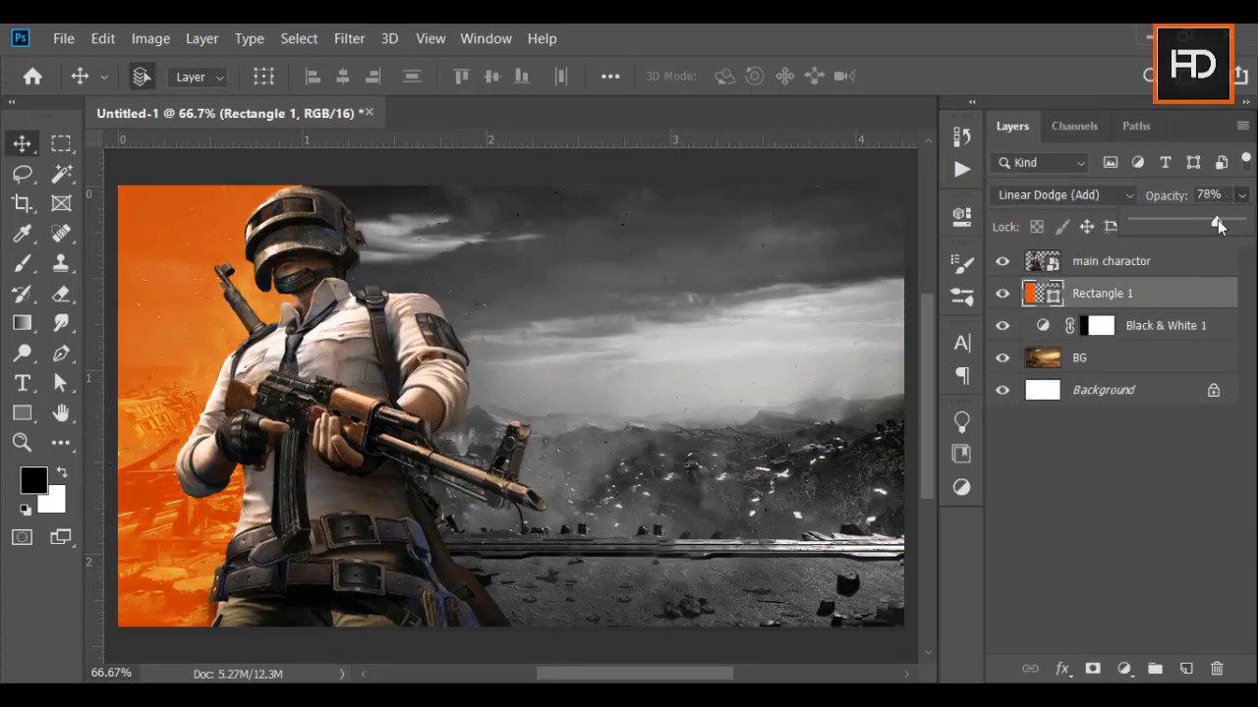
pyautogui.moveTo(1219, 224); pyautogui.dragTo(1232, 225)
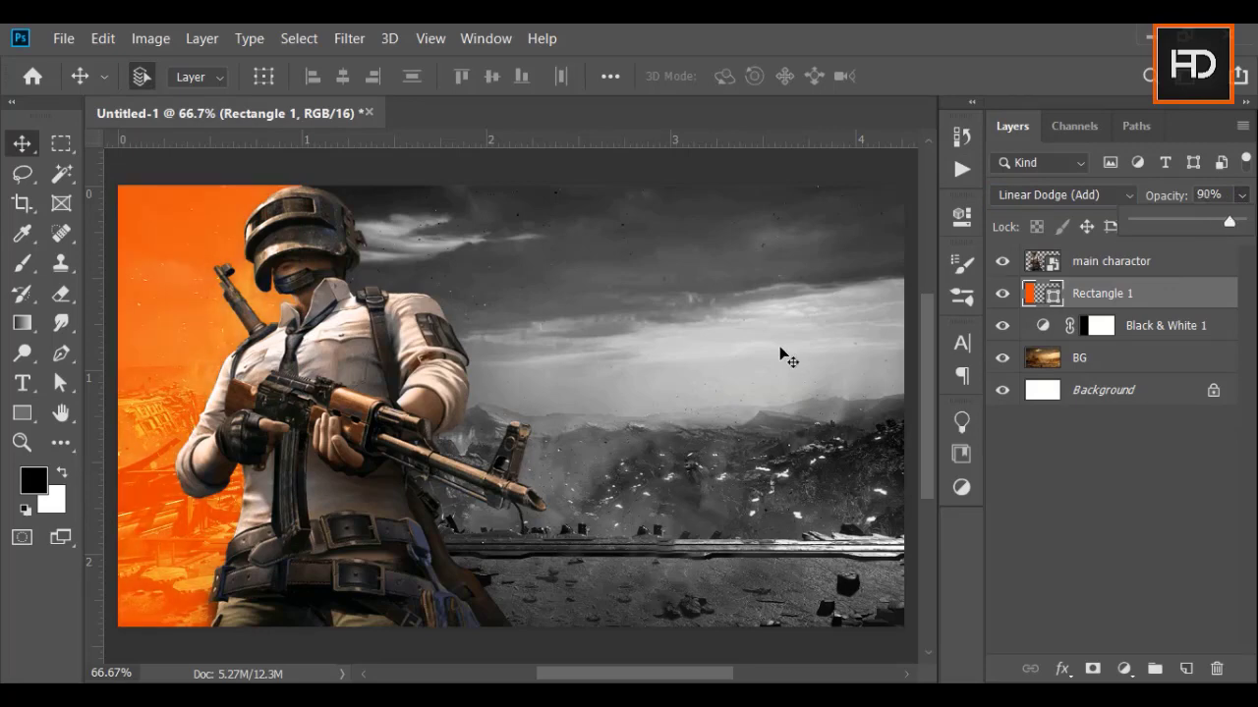
# Step: Add a Levels adjustment clipped to the main charactor layer, with black input 4 and white input 240
pyautogui.click(1130, 261)
pyautogui.click(1123, 668)
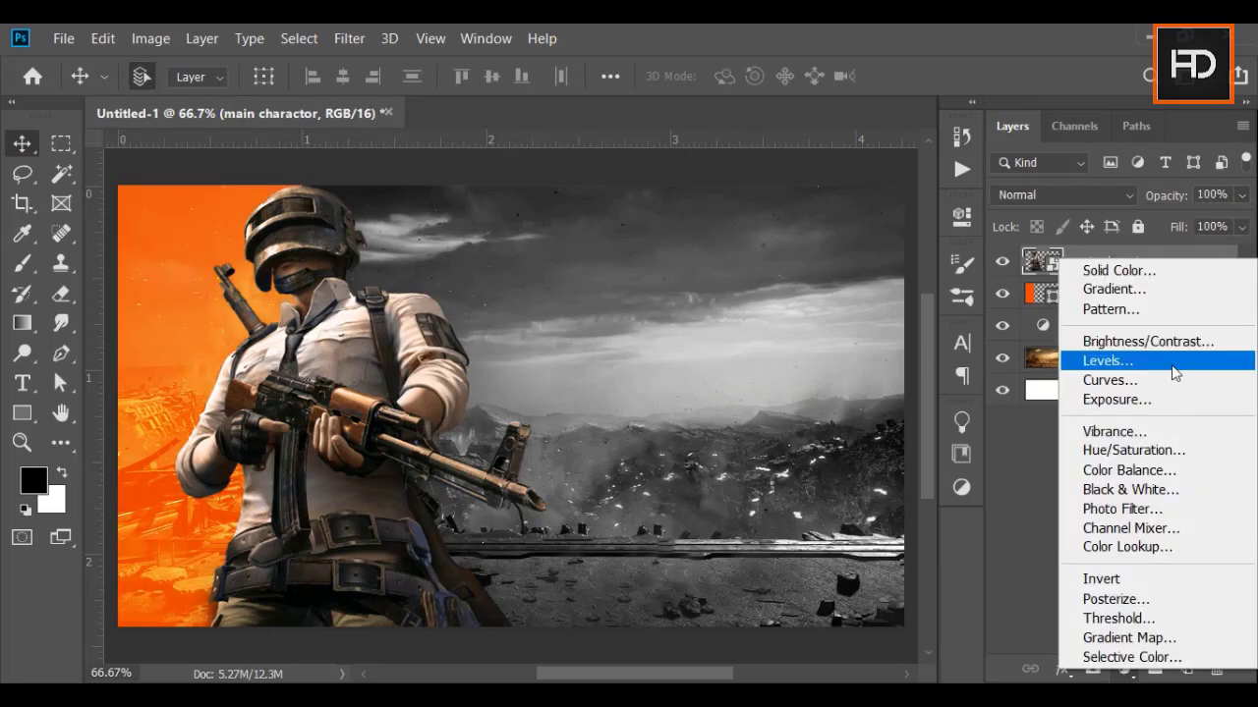
pyautogui.click(1172, 372)
pyautogui.moveTo(905, 449); pyautogui.dragTo(891, 450)
pyautogui.click(764, 596)
pyautogui.moveTo(664, 454); pyautogui.dragTo(668, 459)
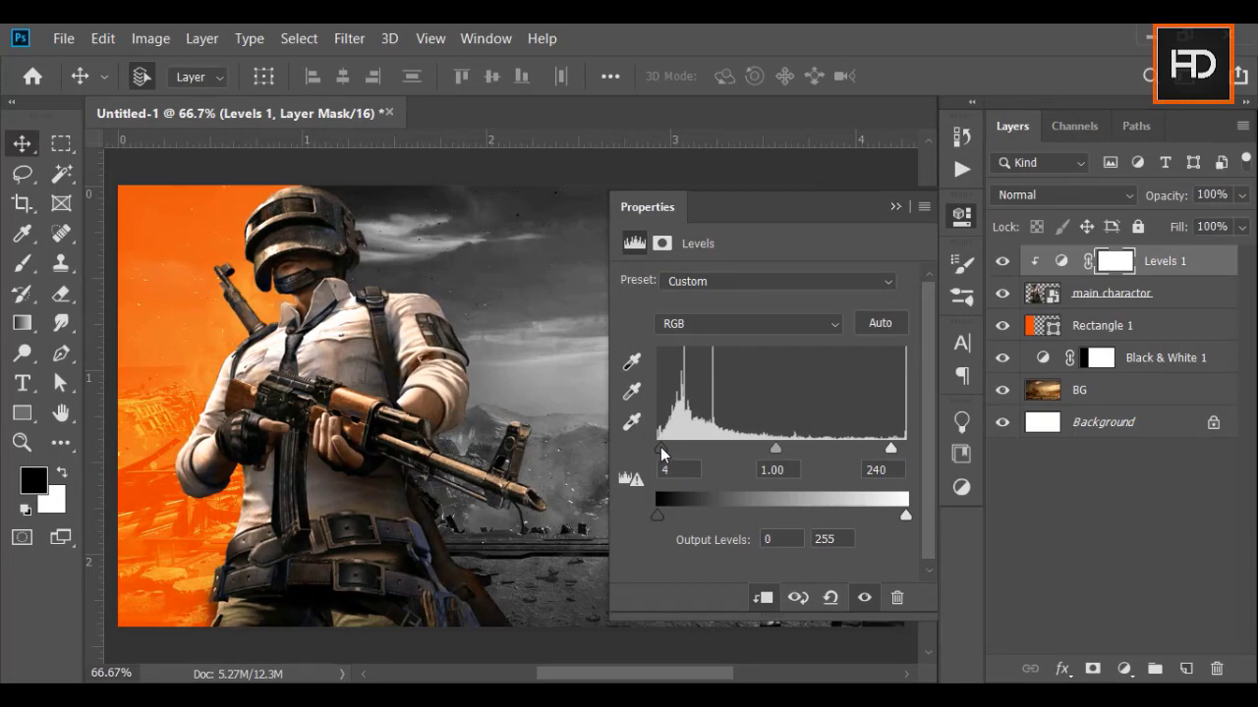
pyautogui.click(895, 208)
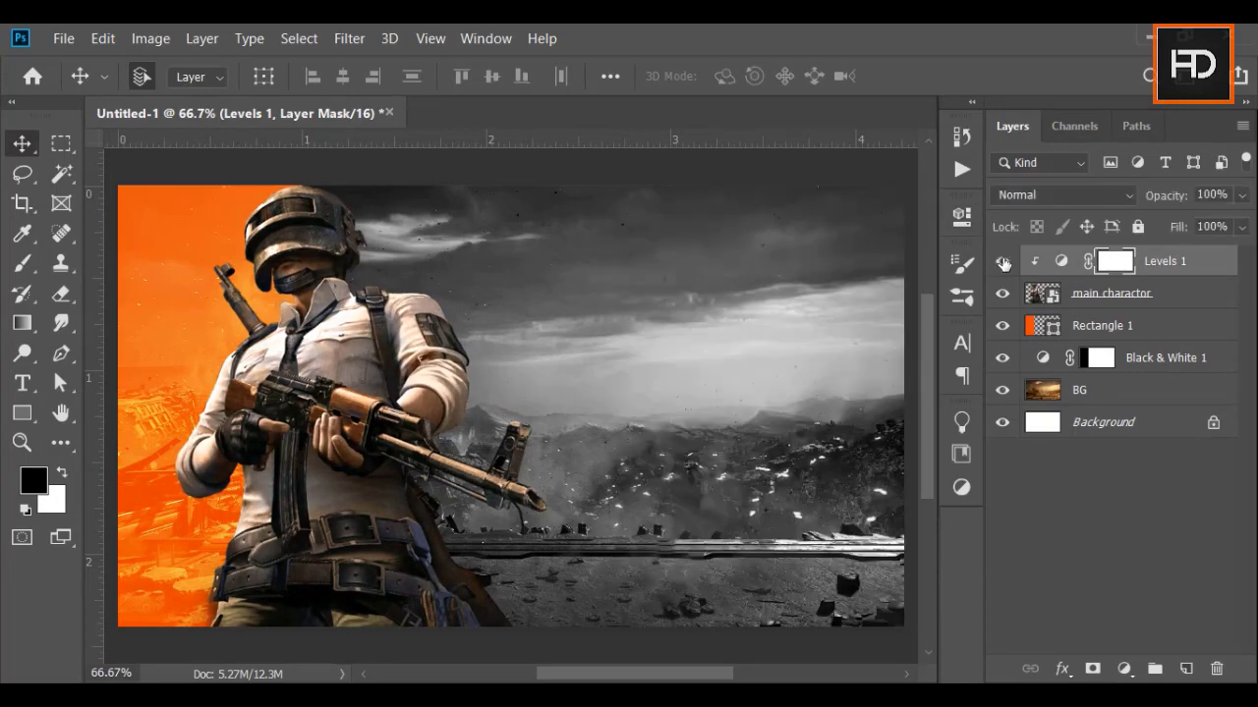
# Step: Add an Inner Glow to the main charactor layer with 5% choke and 6 px size
pyautogui.click(1198, 302)
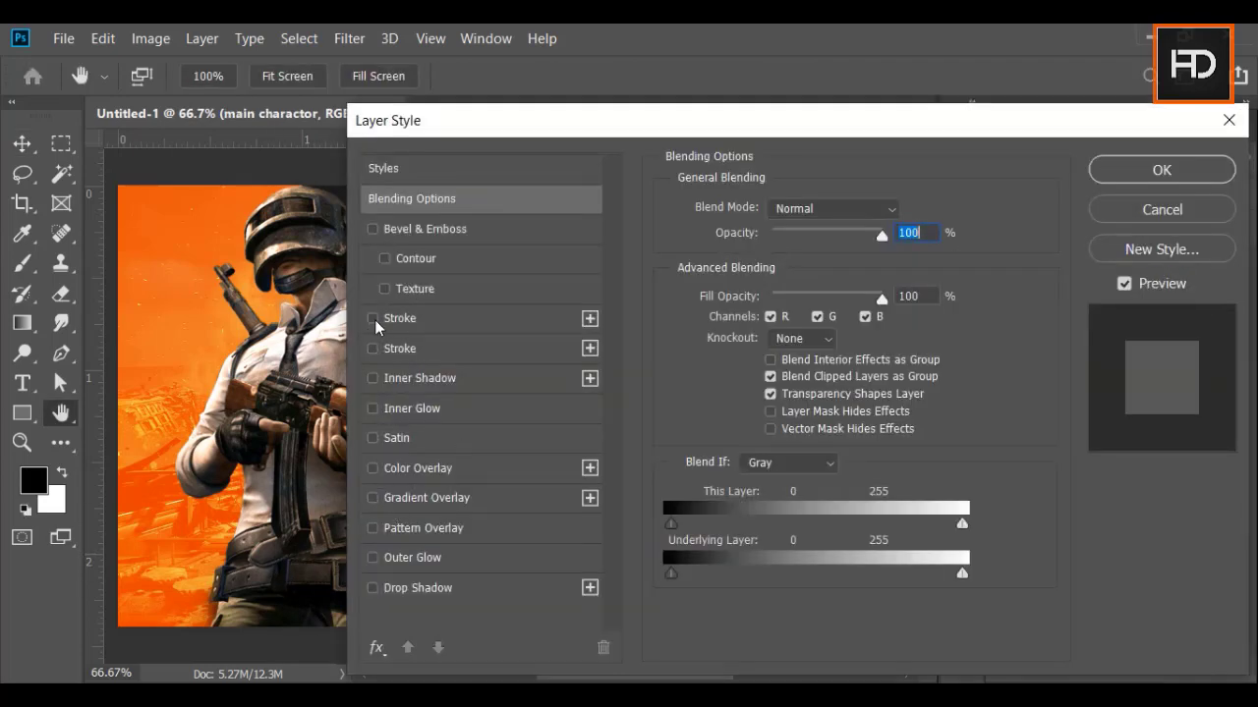
pyautogui.click(396, 411)
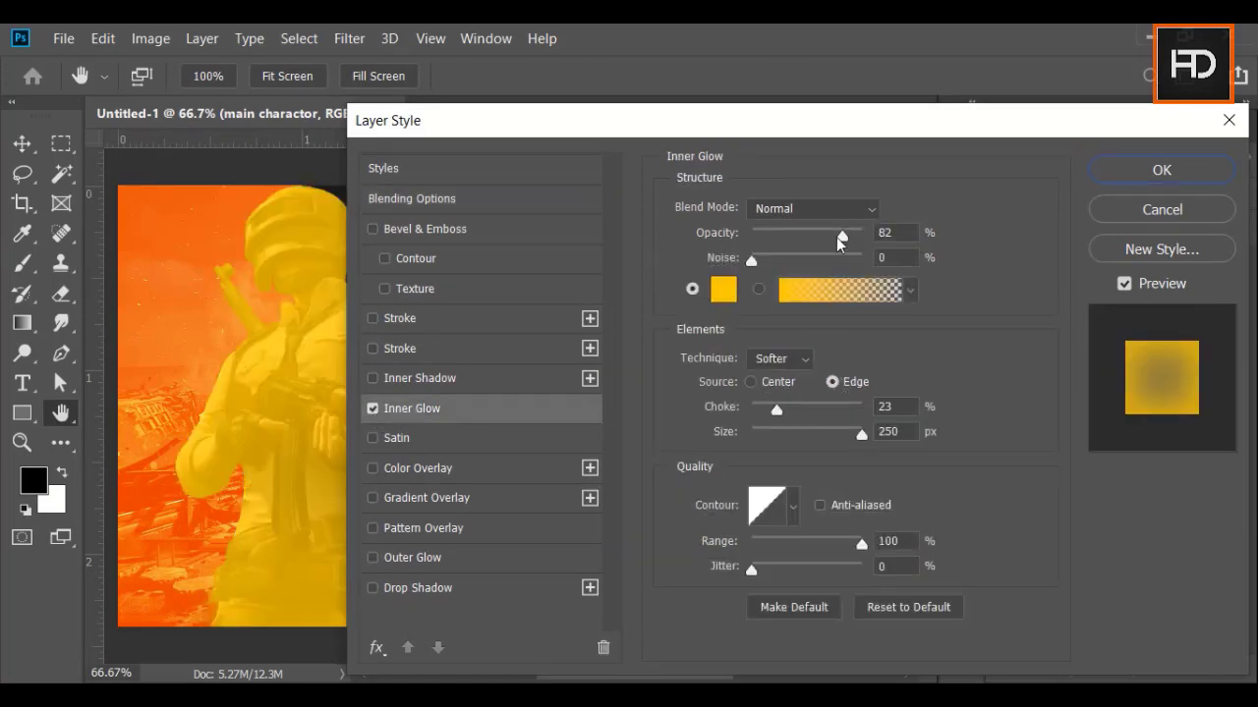
pyautogui.moveTo(774, 415); pyautogui.dragTo(757, 413)
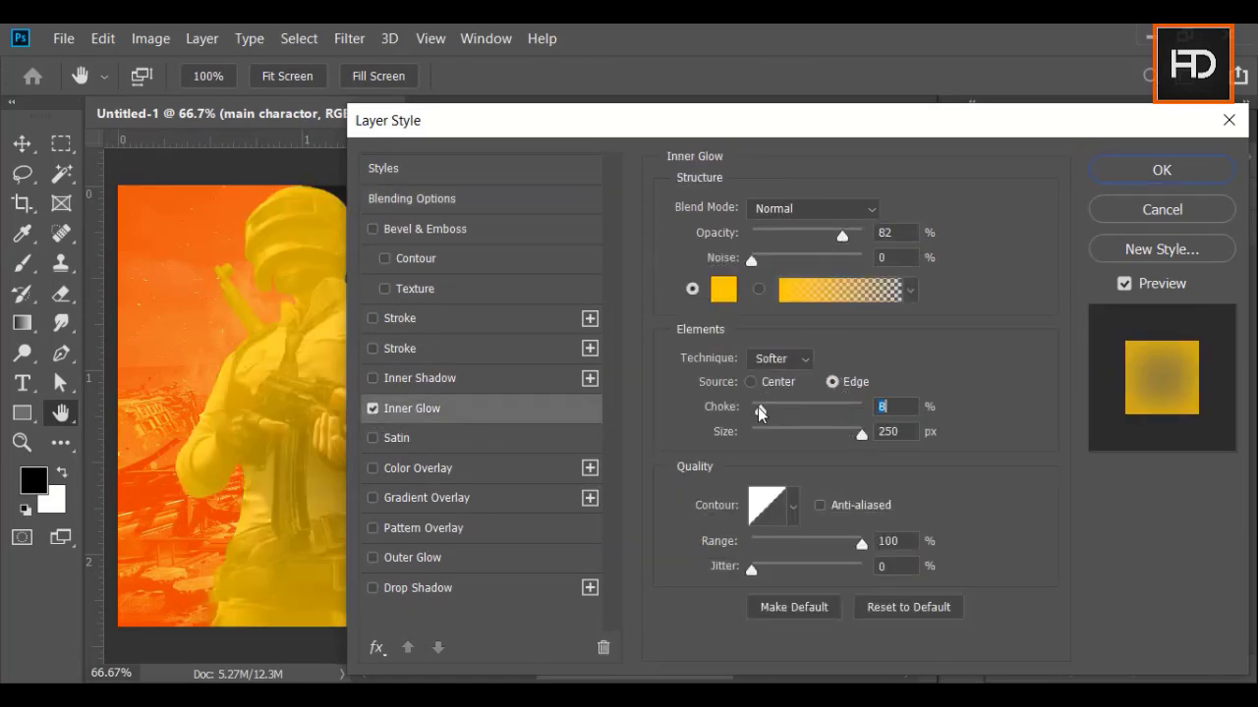
pyautogui.moveTo(847, 442); pyautogui.dragTo(758, 435)
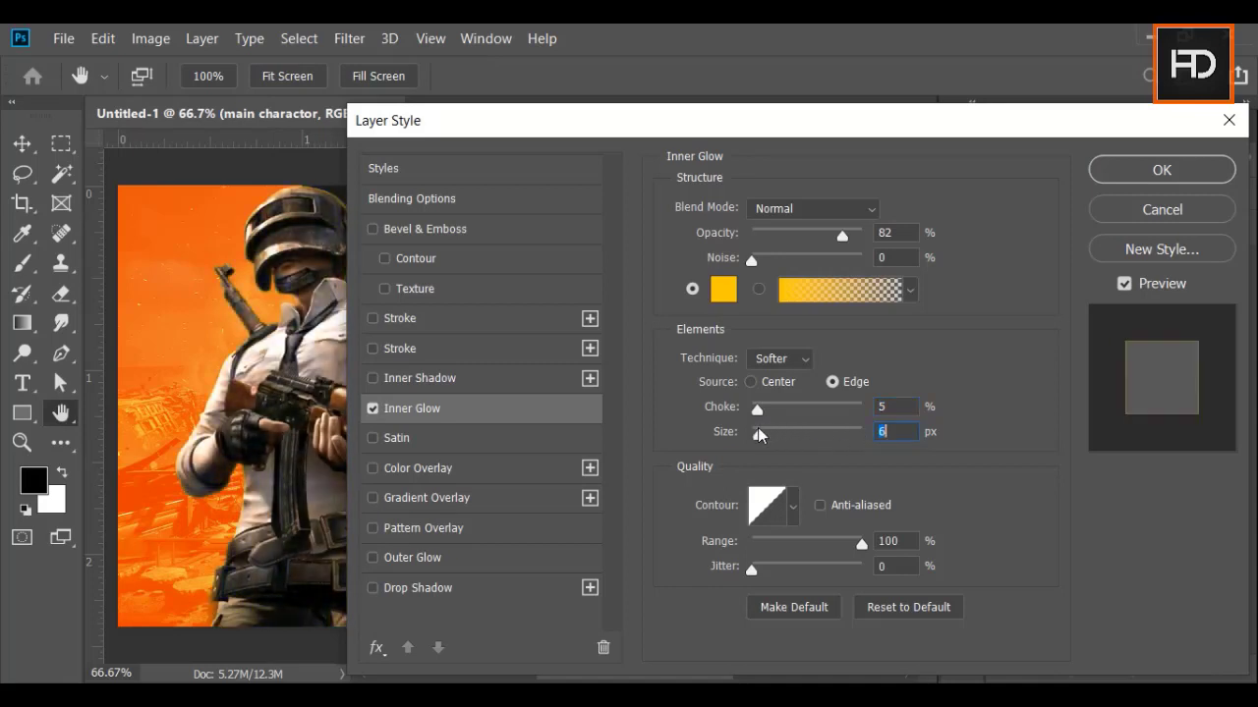
# Step: Change the Inner Glow color to a bright, saturated orange
pyautogui.moveTo(657, 120); pyautogui.dragTo(825, 144)
pyautogui.click(888, 312)
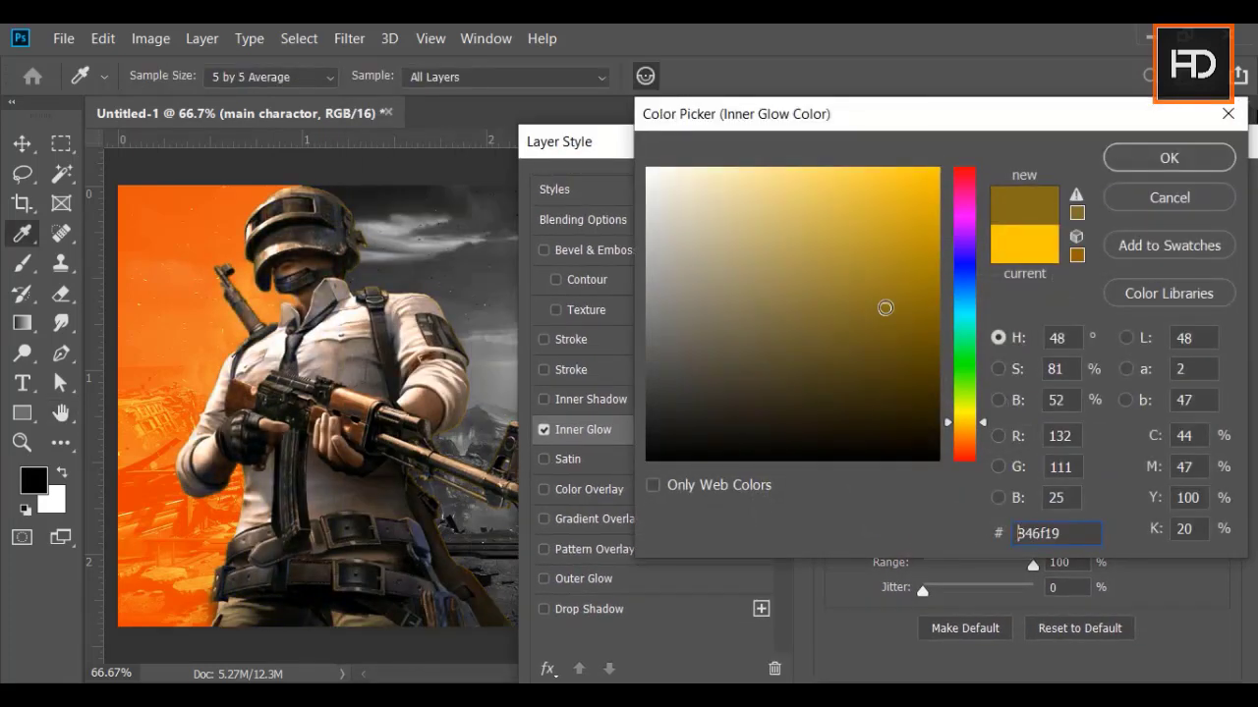
pyautogui.click(981, 440)
pyautogui.click(1169, 157)
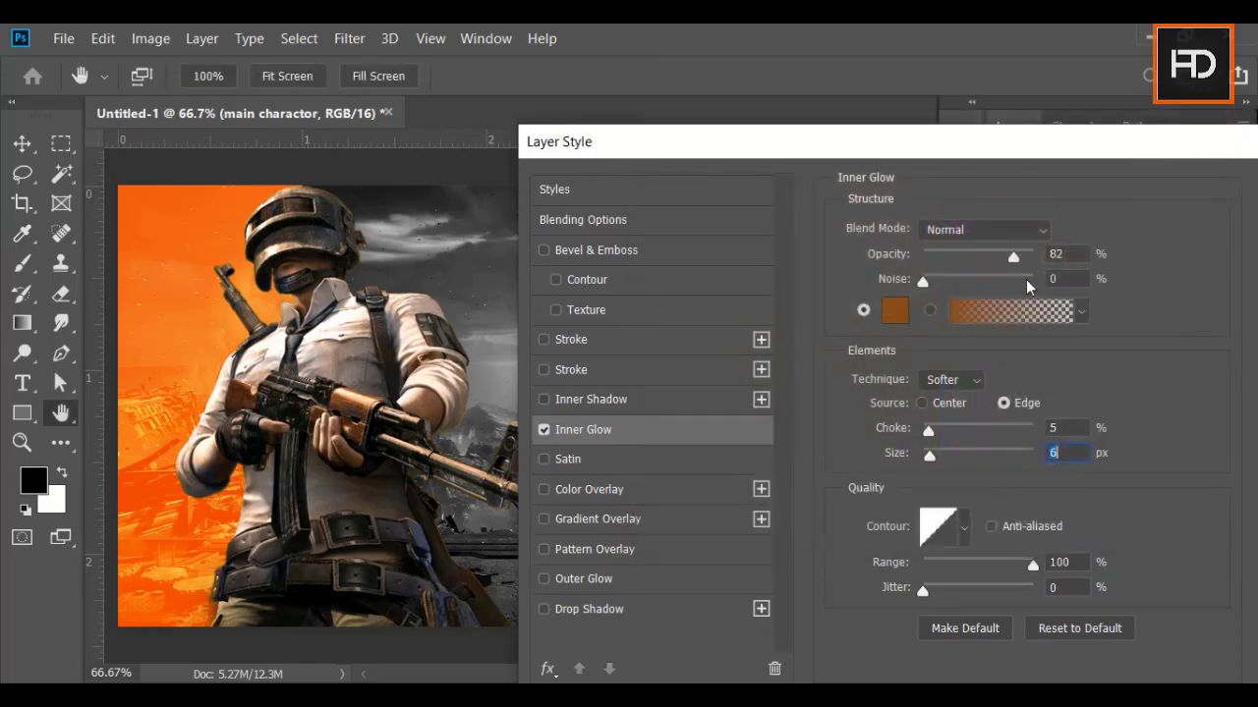
pyautogui.click(889, 311)
pyautogui.moveTo(889, 310); pyautogui.dragTo(994, 147)
pyautogui.click(1169, 158)
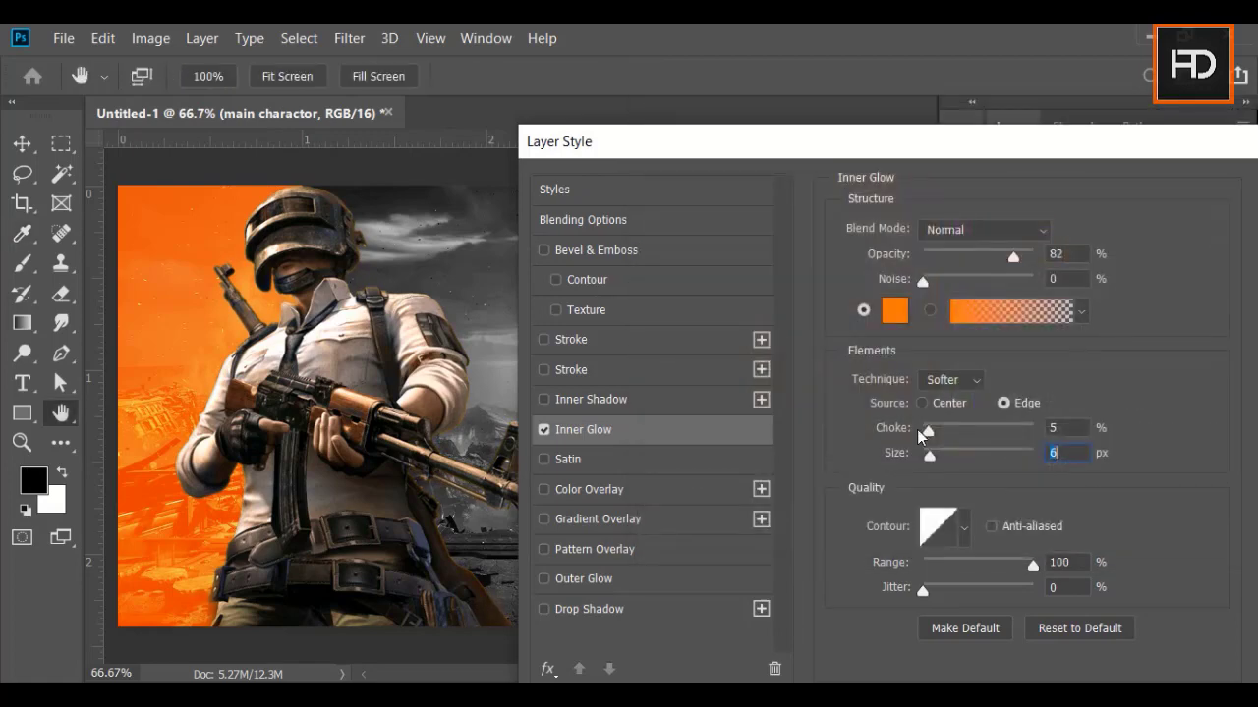
# Step: Set the Inner Glow choke to 8% and apply the layer style
pyautogui.moveTo(931, 429); pyautogui.dragTo(930, 455)
pyautogui.moveTo(1096, 144); pyautogui.dragTo(626, 264)
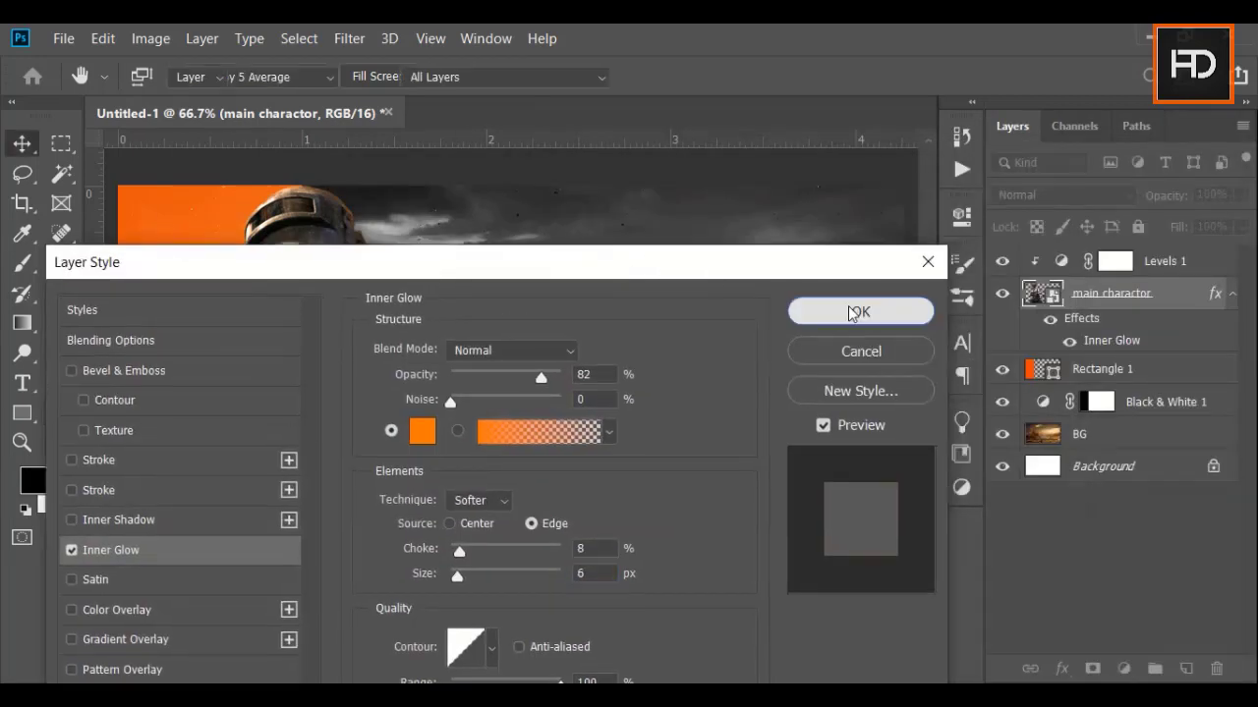
pyautogui.click(859, 310)
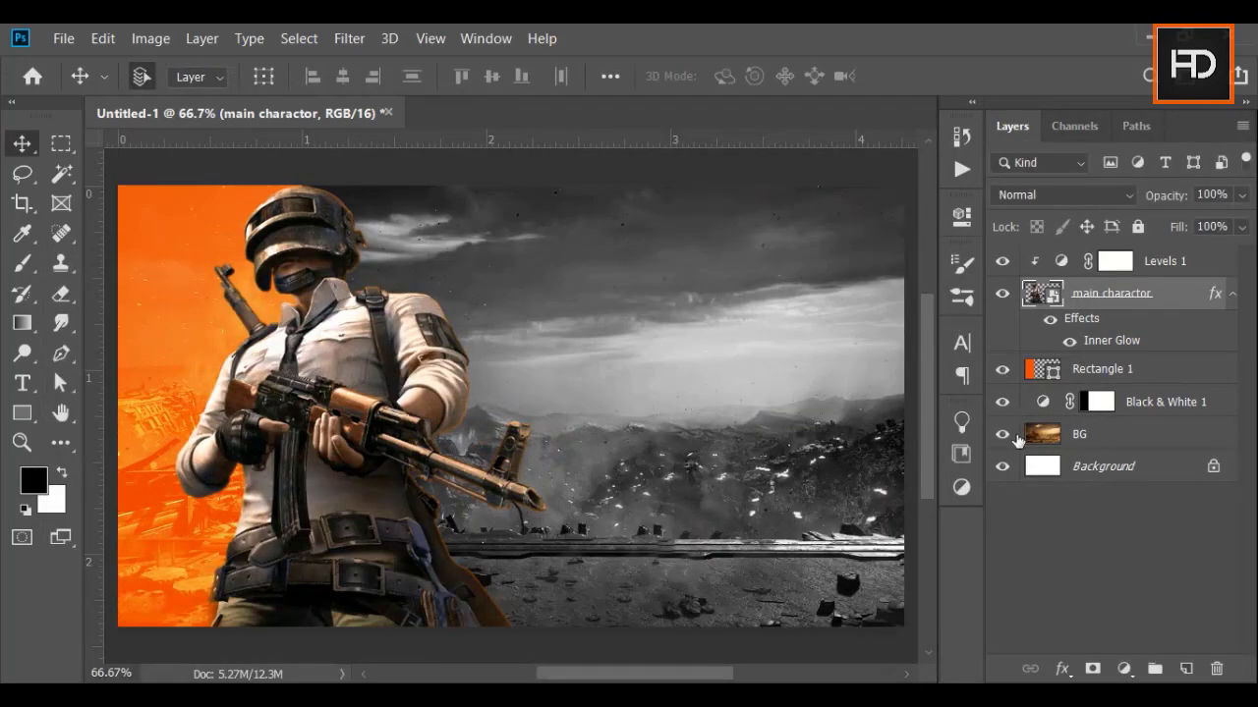
# Step: Add a text layer above Levels 1 reading "YOU CANT" in the sky beside the character
pyautogui.click(1194, 274)
pyautogui.click(1186, 669)
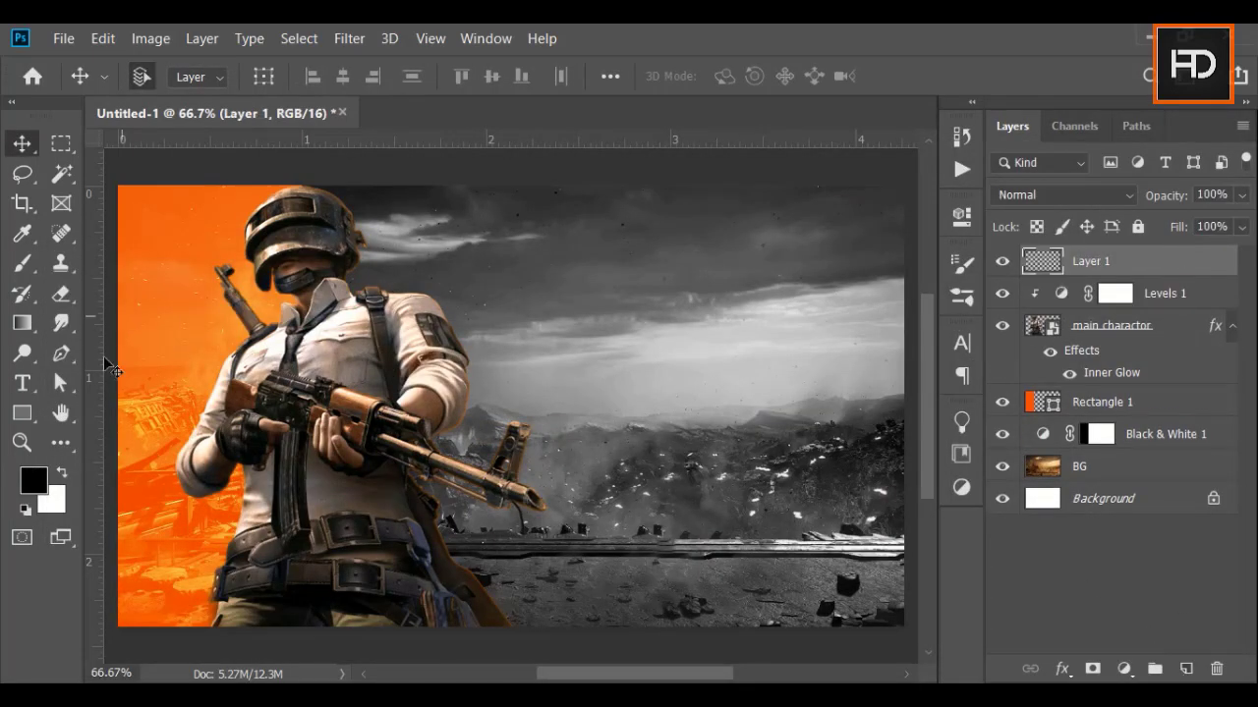
pyautogui.click(7, 396)
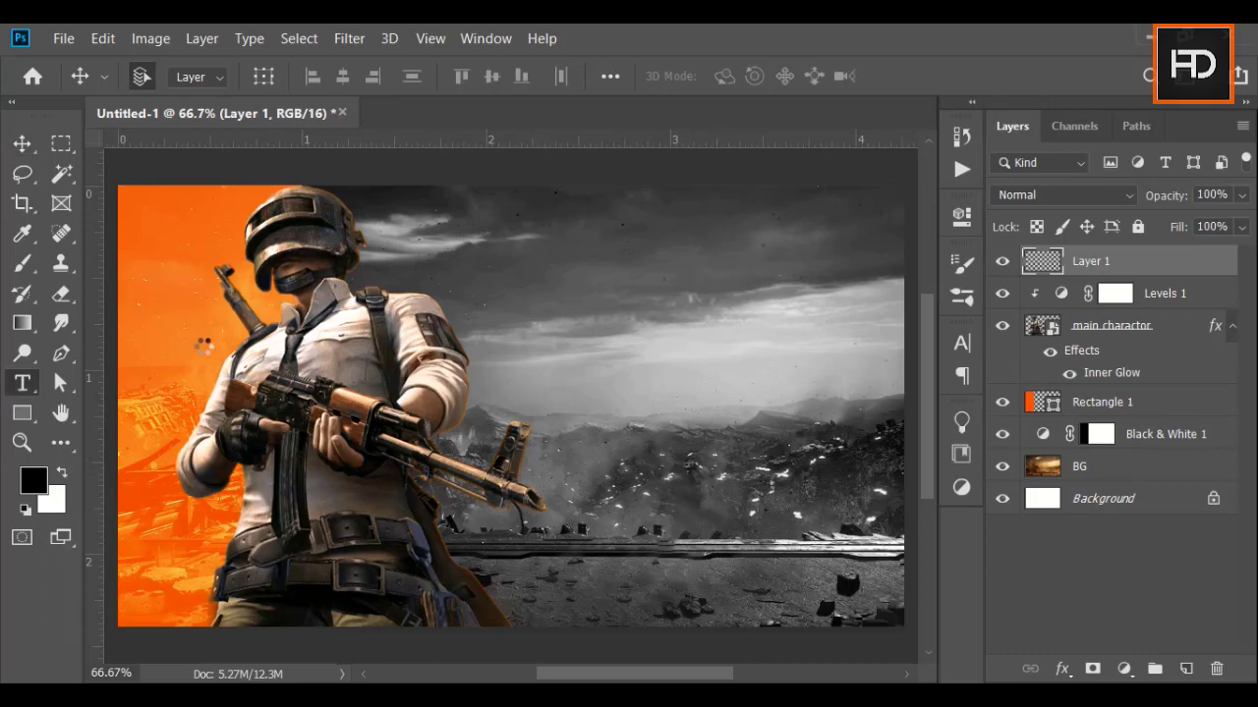
pyautogui.click(560, 348)
pyautogui.write('Y')
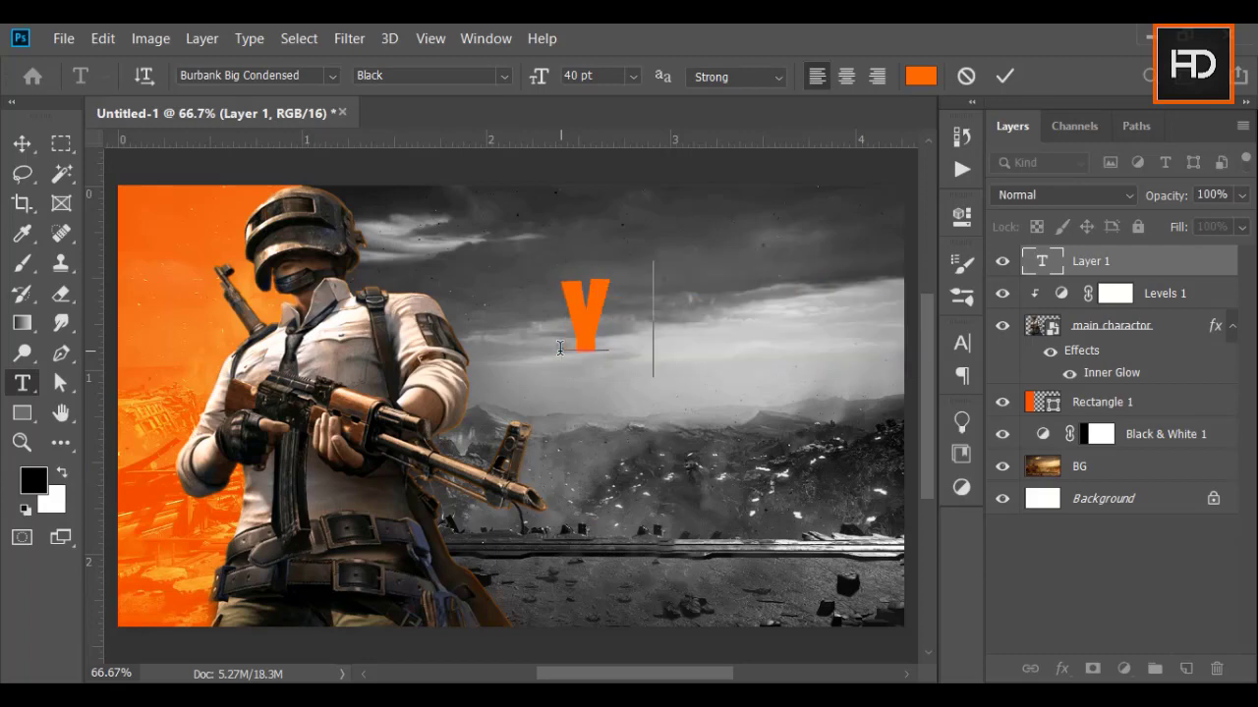
pyautogui.write('OU CANT')
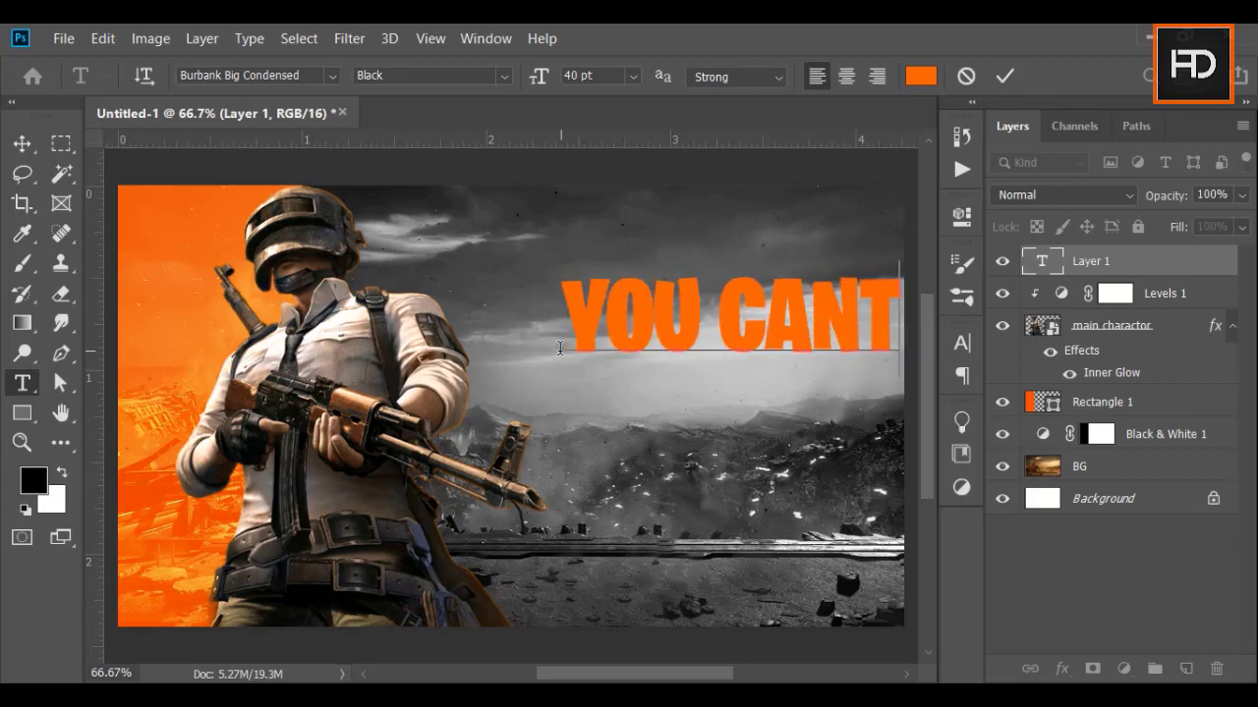
# Step: Replace the word CANT with DONT so the text reads "YOU DONT"
pyautogui.press('BackSpace')
pyautogui.press('BackSpace')
pyautogui.press('BackSpace')
pyautogui.press('BackSpace')
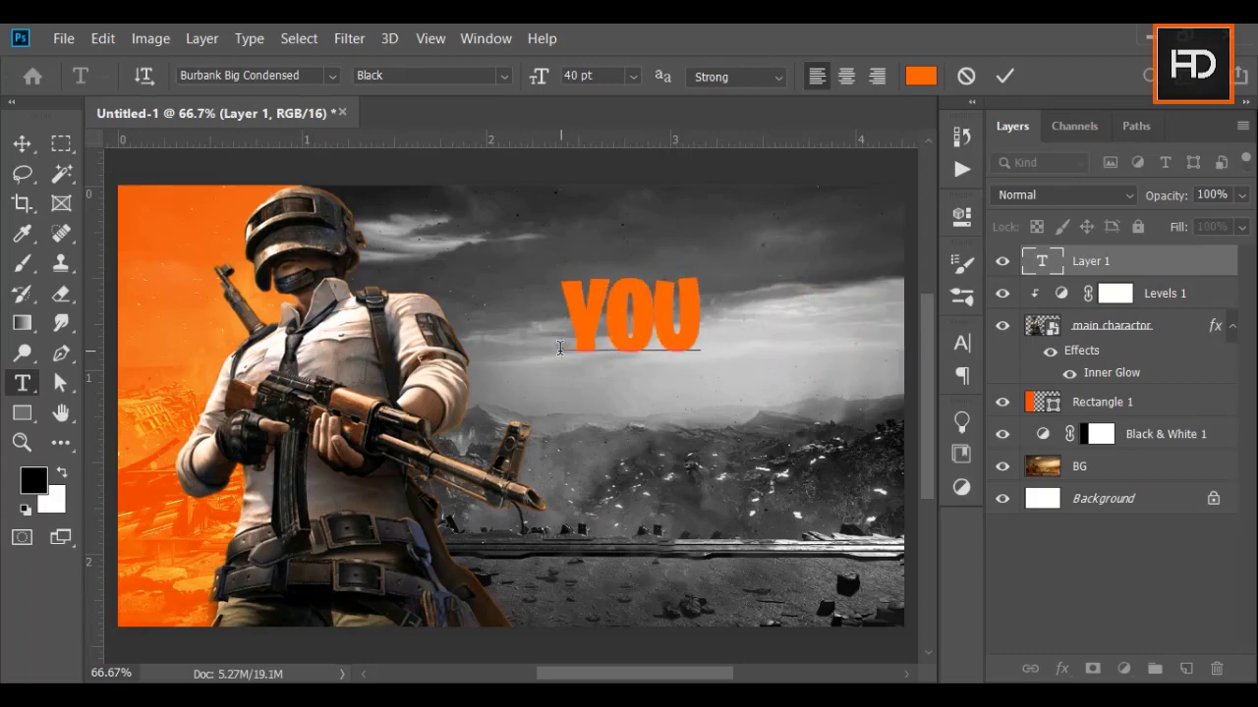
pyautogui.write('DONT')
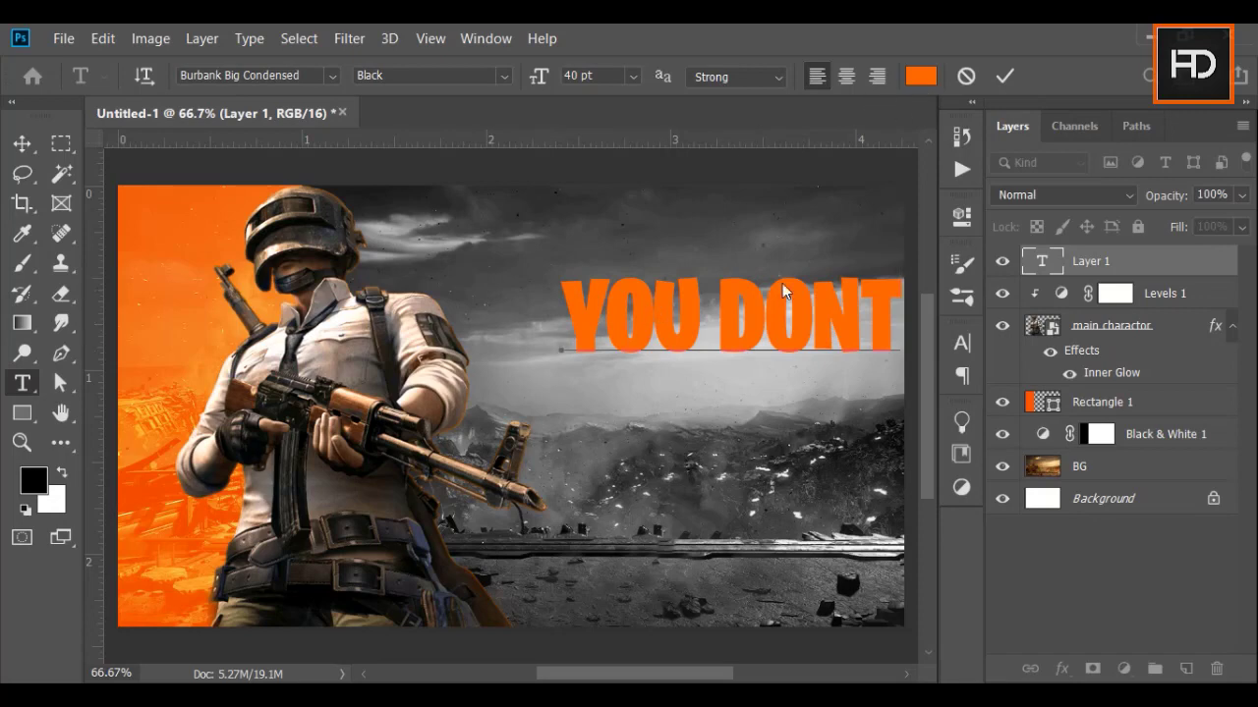
# Step: Change the color of the entire YOU DONT text to white (ffffff)
pyautogui.moveTo(721, 340); pyautogui.dragTo(749, 340)
pyautogui.doubleClick(749, 340)
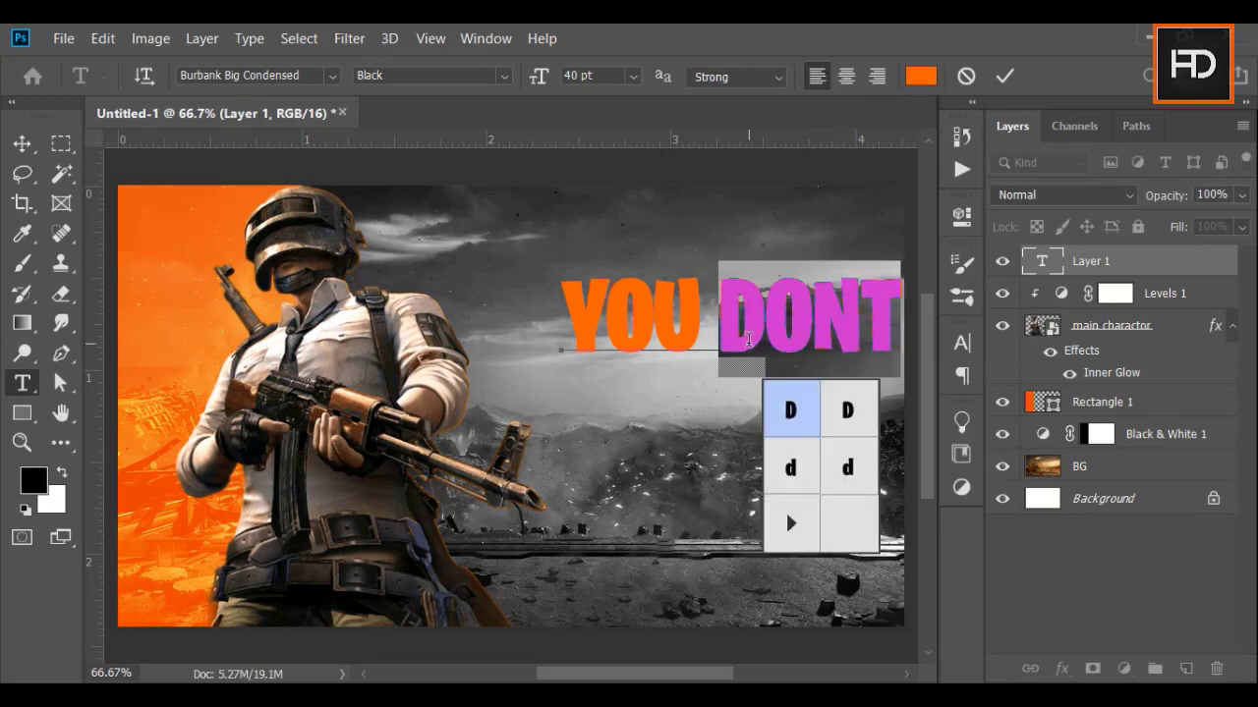
pyautogui.click(749, 340)
pyautogui.hotkey('ctrl', 'a')
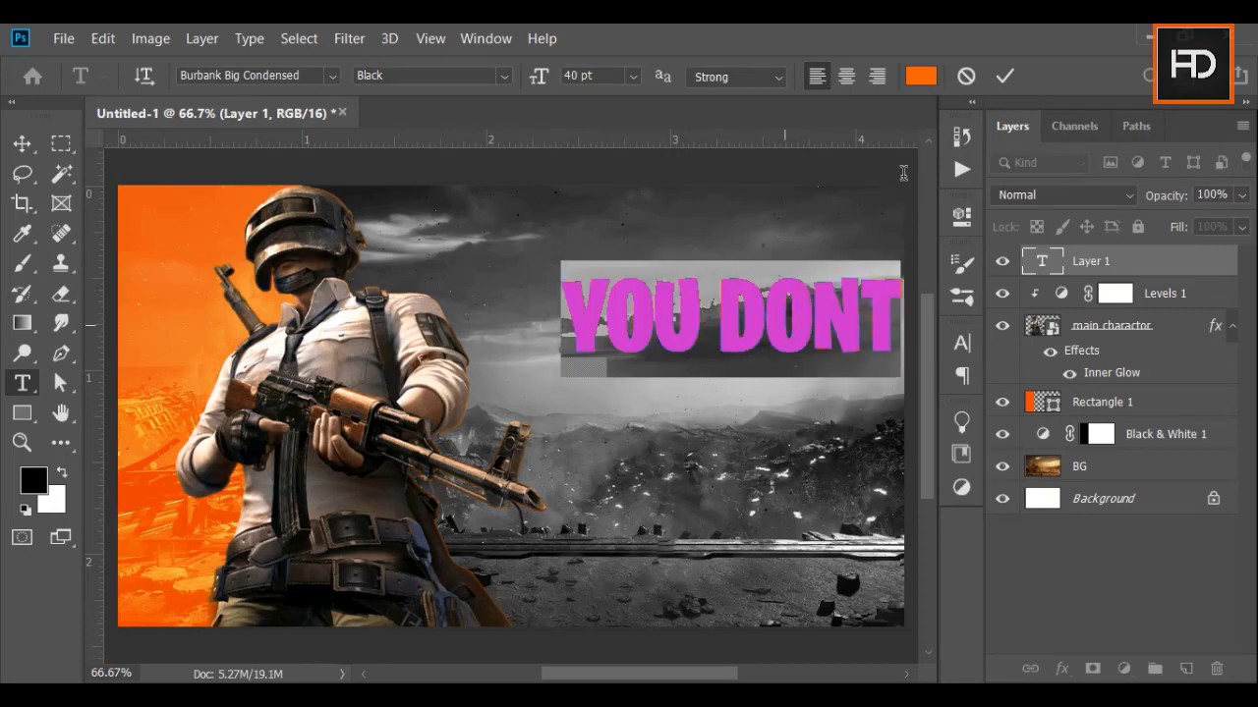
pyautogui.click(922, 79)
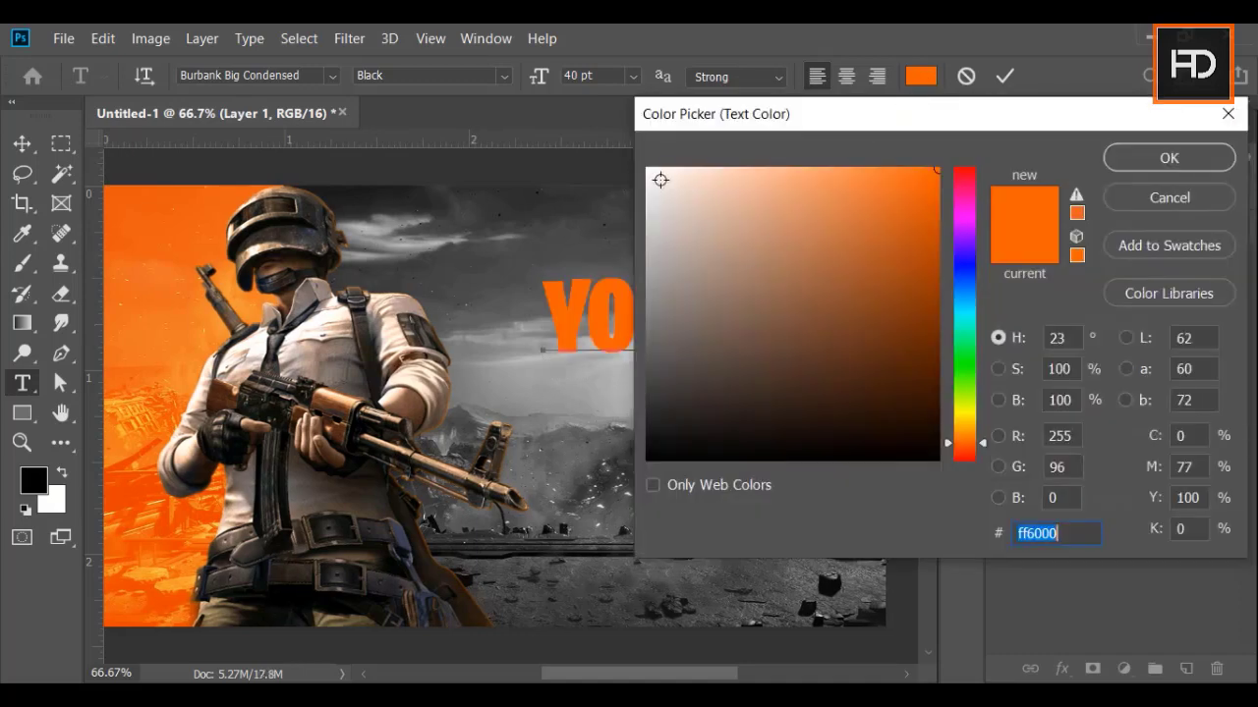
pyautogui.write('ffffff')
pyautogui.click(1129, 149)
pyautogui.click(1005, 77)
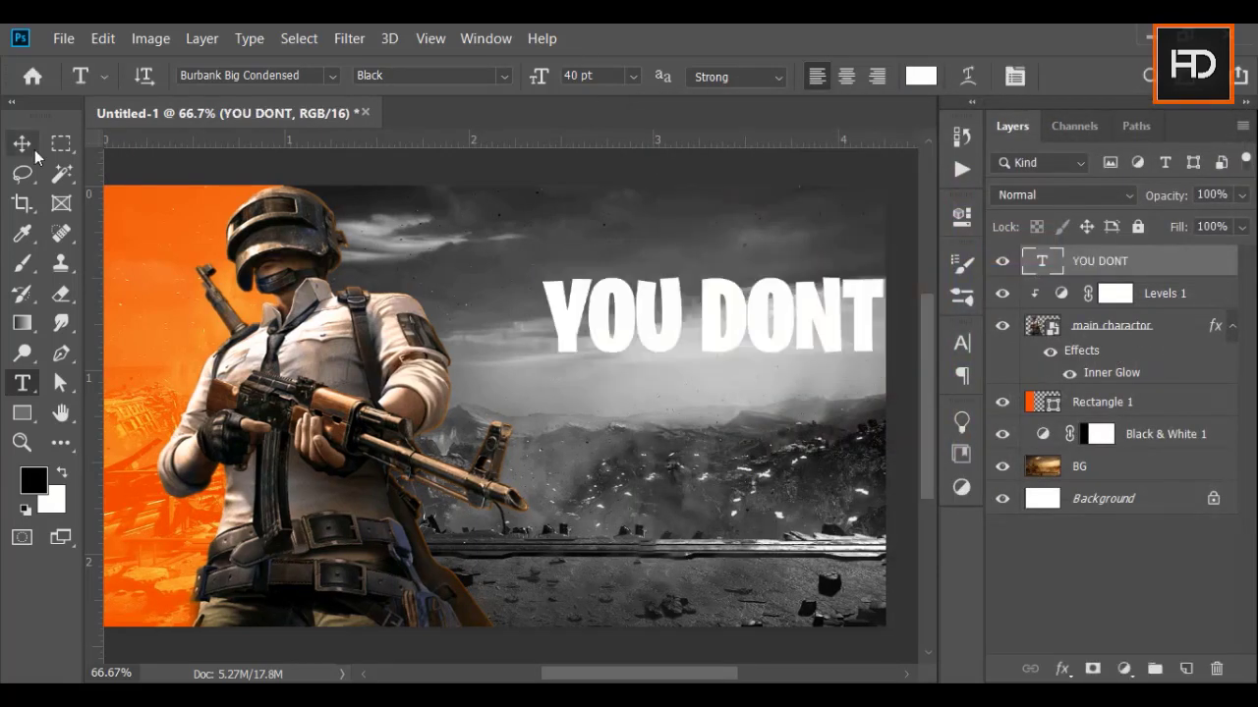
# Step: Move YOU DONT up within the sky area, duplicate it directly below, and replace the copy's text with "BELIEVE"
pyautogui.press('v')
pyautogui.moveTo(660, 343); pyautogui.dragTo(621, 378)
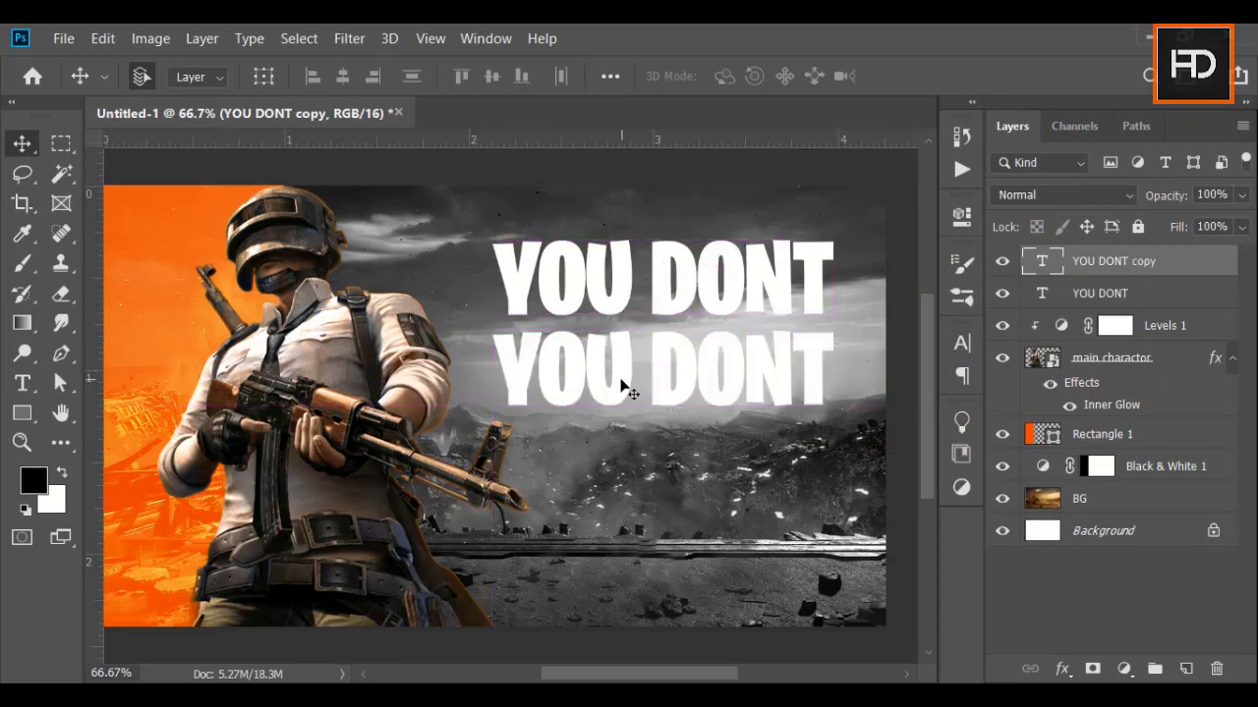
pyautogui.doubleClick(621, 379)
pyautogui.write('BELIEVE')
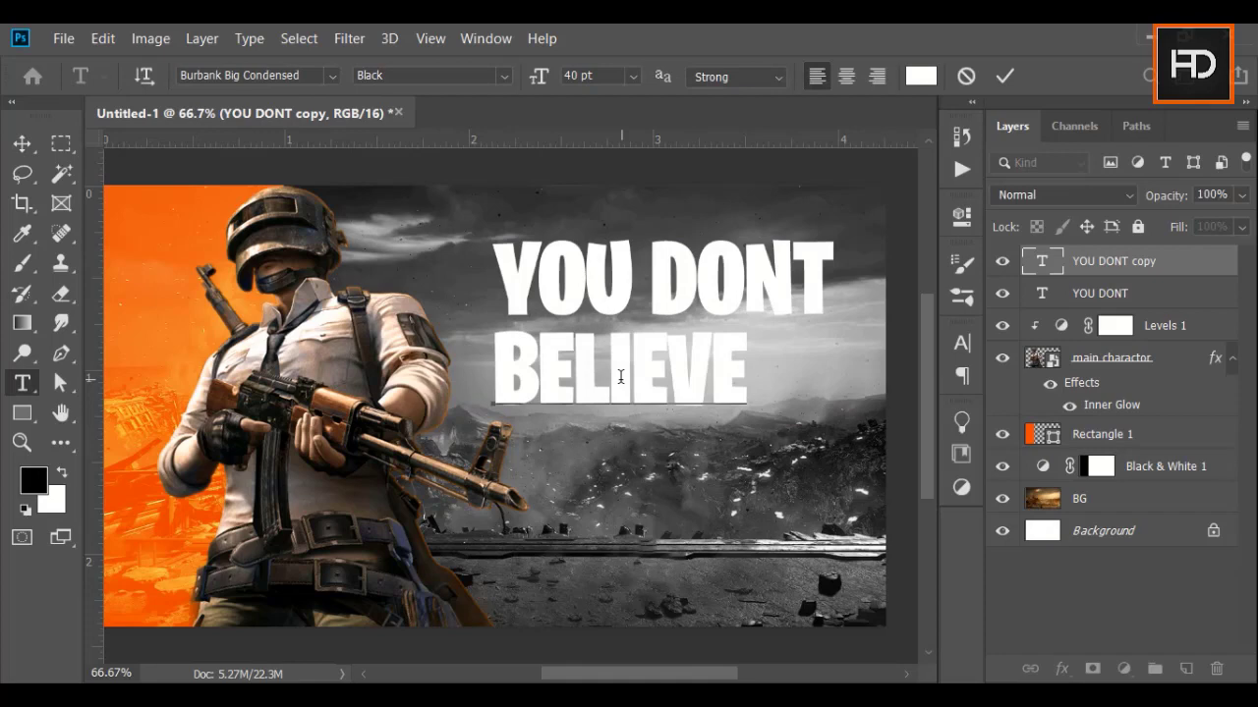
# Step: Enlarge the BELIEVE text to 54 pt so it matches the width of YOU DONT
pyautogui.hotkey('ctrl', 'a')
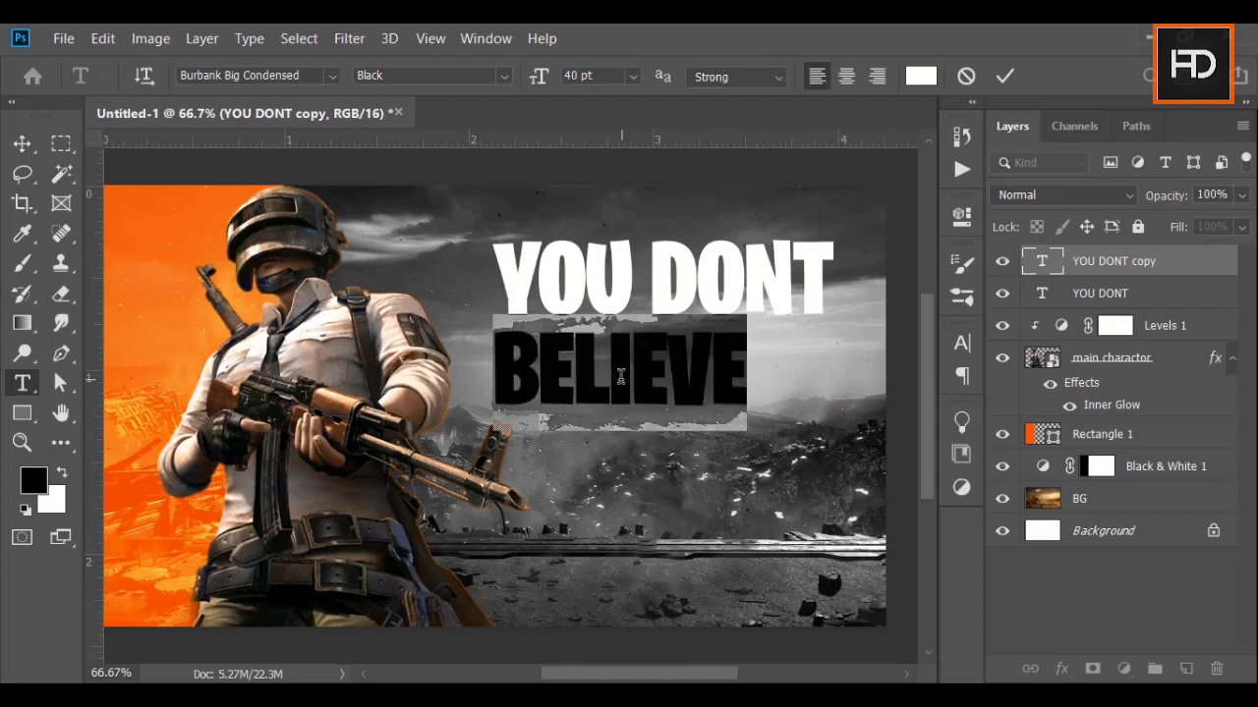
pyautogui.click(961, 343)
pyautogui.moveTo(703, 403); pyautogui.dragTo(684, 505)
pyautogui.click(895, 333)
# Step: Duplicate the BELIEVE line directly below itself and replace the copy's text with "55 KILLS"
pyautogui.click(21, 142)
pyautogui.press('t')
pyautogui.doubleClick(679, 505)
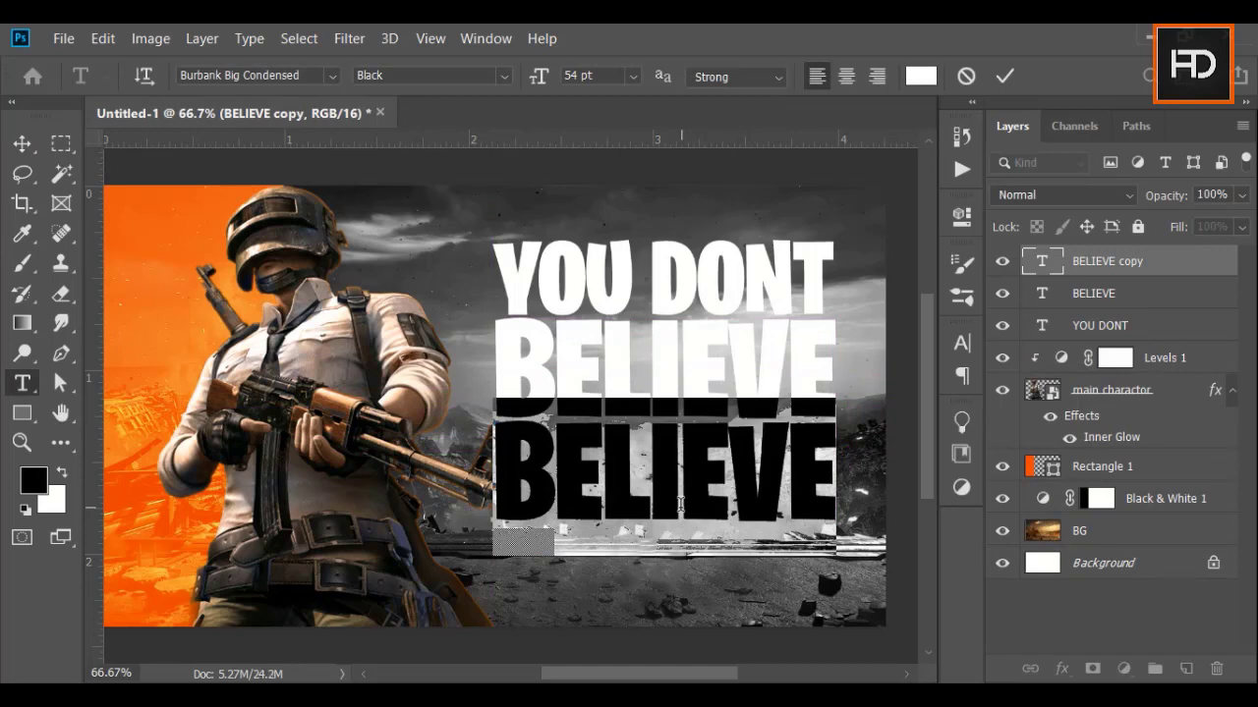
pyautogui.write('55 KILLS')
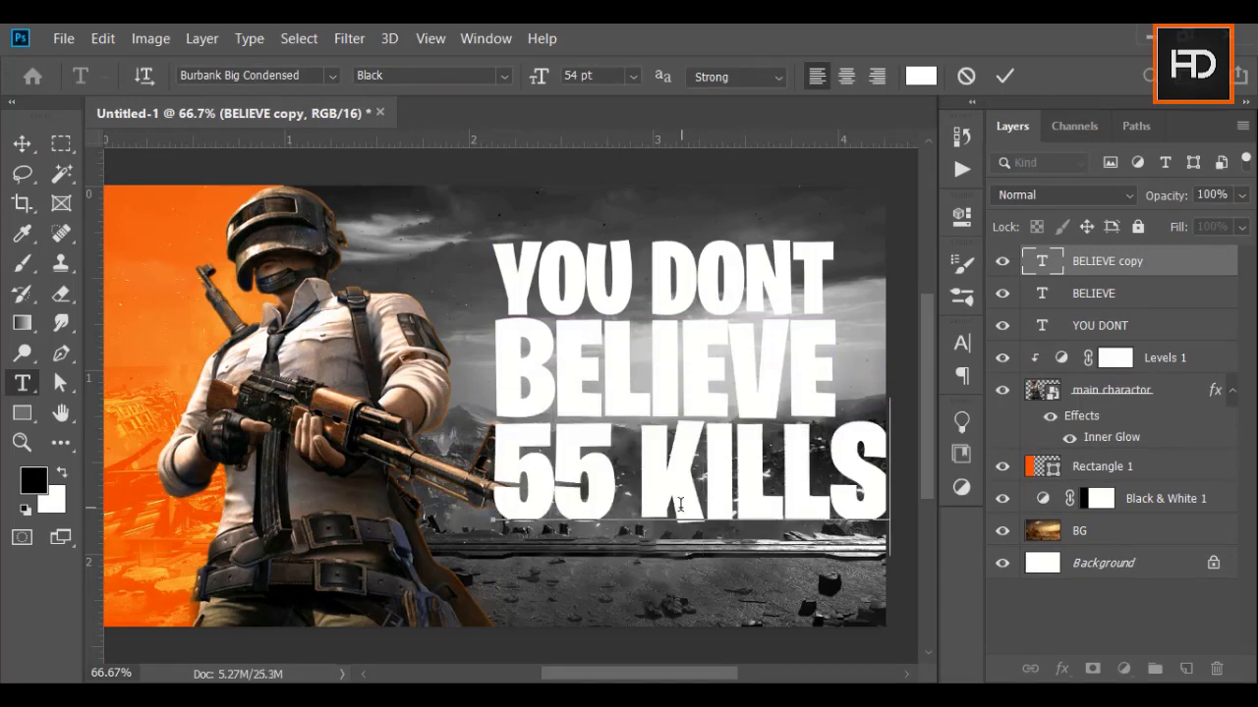
# Step: Reduce the font size of the whole 55 KILLS text to 31 pt
pyautogui.doubleClick(680, 505)
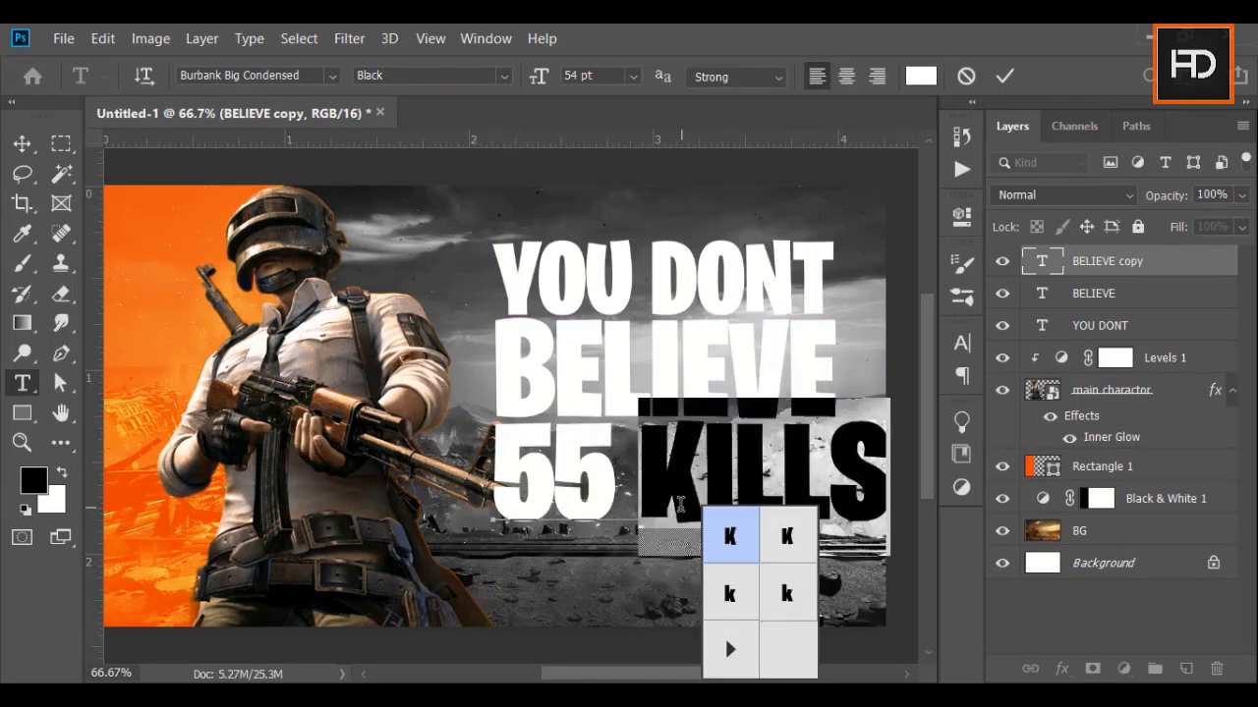
pyautogui.moveTo(494, 488); pyautogui.dragTo(961, 395)
pyautogui.click(961, 343)
pyautogui.moveTo(705, 401); pyautogui.dragTo(638, 680)
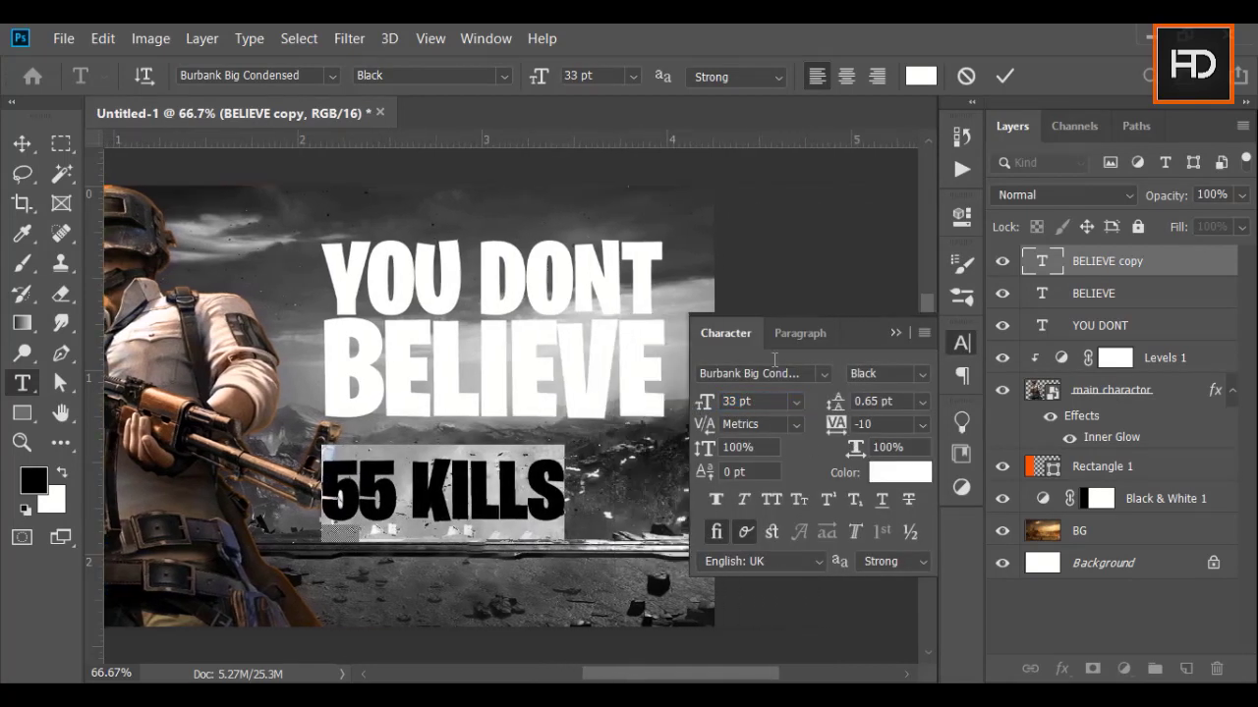
pyautogui.moveTo(706, 410); pyautogui.dragTo(704, 413)
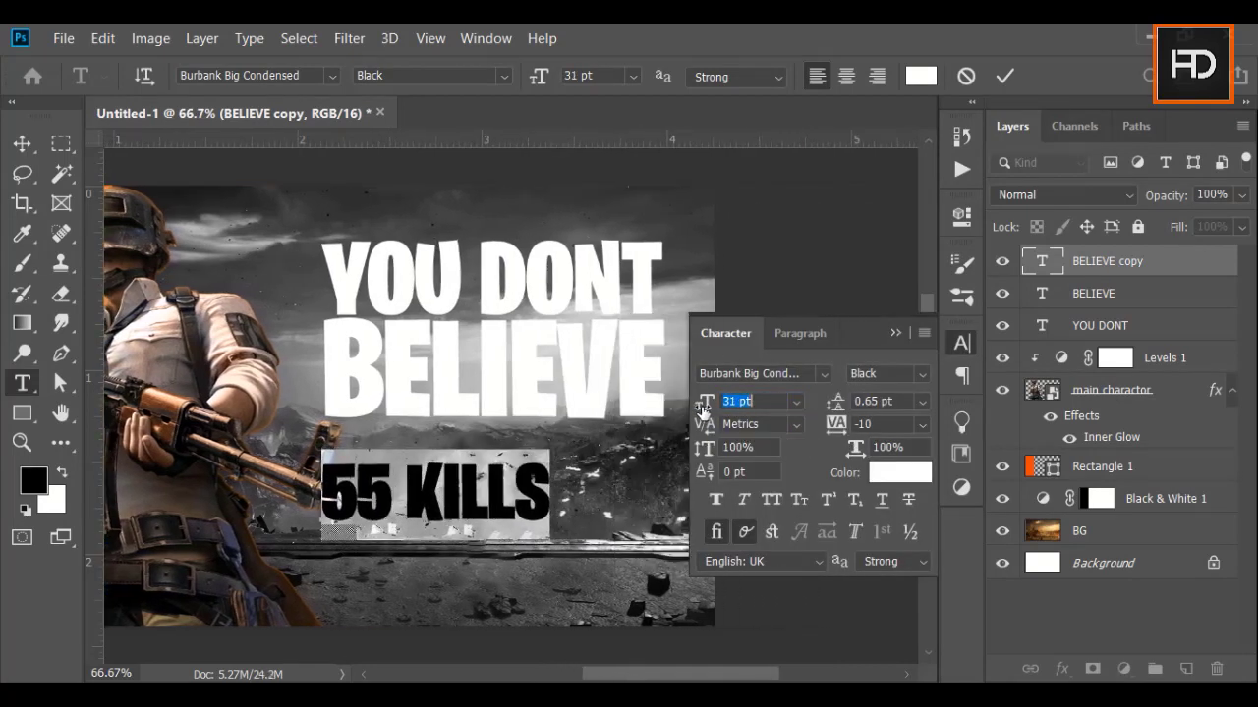
pyautogui.click(894, 334)
# Step: Center 55 KILLS closely beneath BELIEVE and reorder the text layers from top down as YOU DONT, BELIEVE, 55 KILLS
pyautogui.click(22, 144)
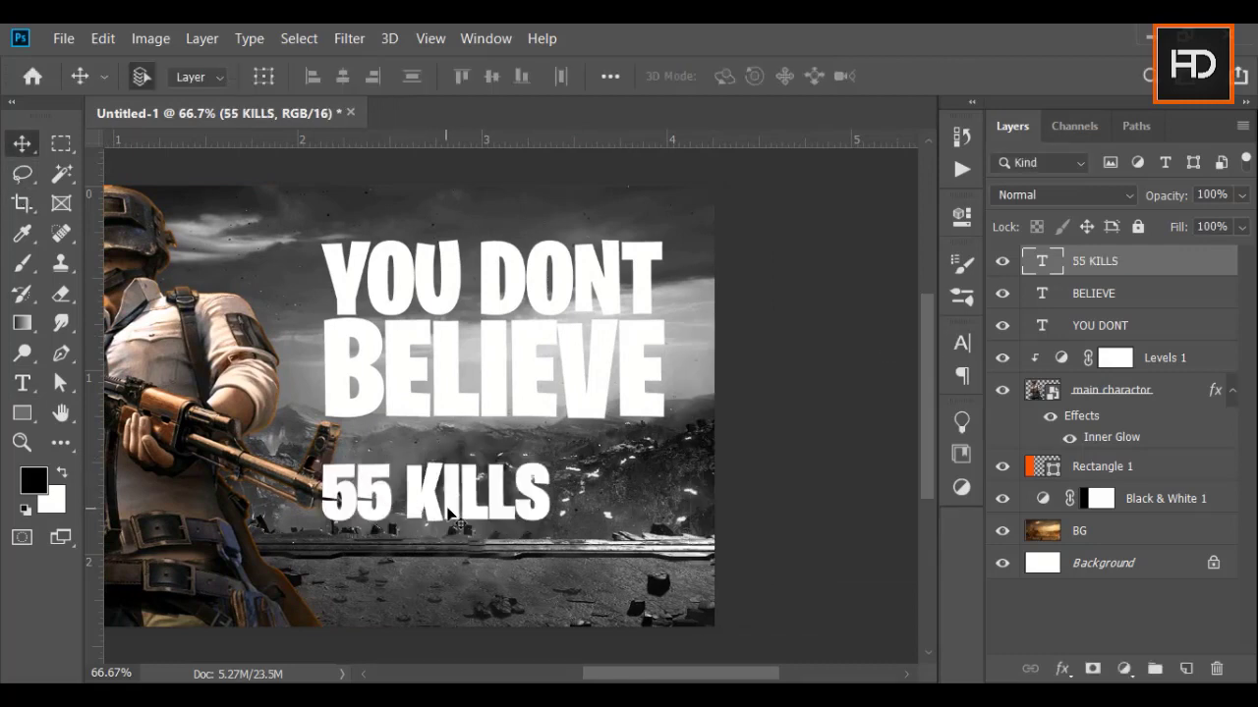
pyautogui.moveTo(456, 519); pyautogui.dragTo(513, 475)
pyautogui.moveTo(660, 674); pyautogui.dragTo(624, 675)
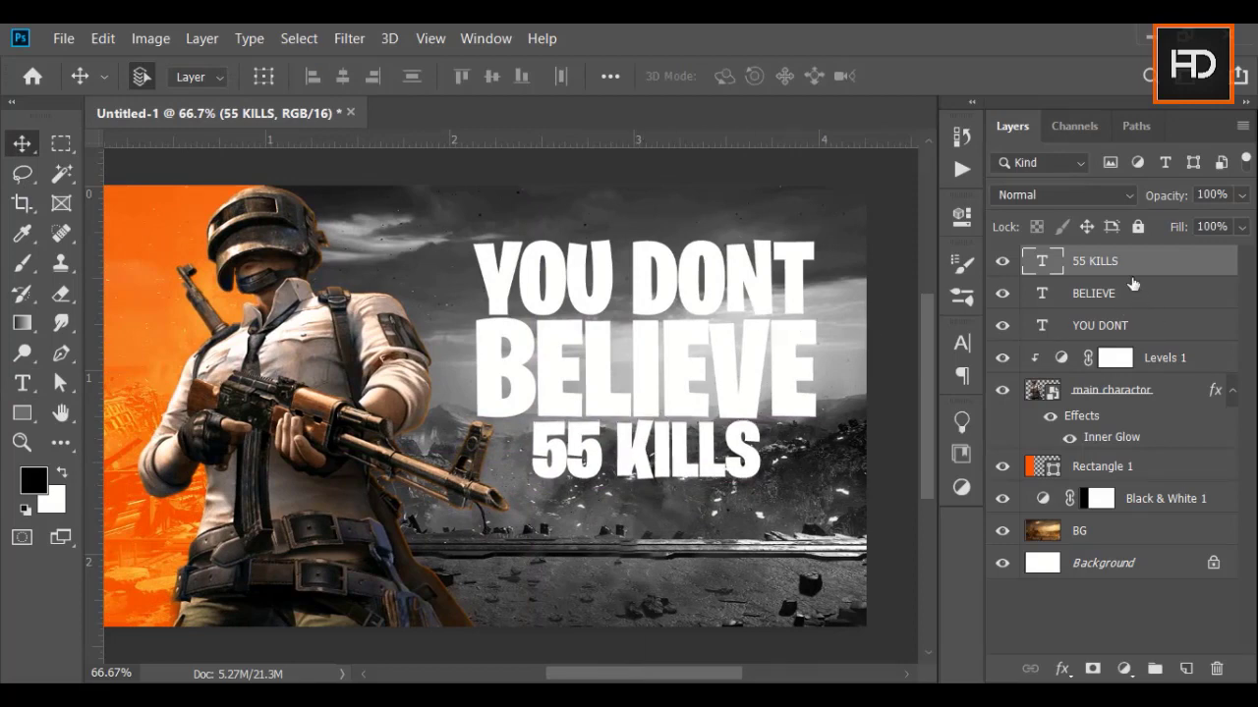
pyautogui.moveTo(1130, 264); pyautogui.dragTo(1112, 300)
pyautogui.click(1172, 261)
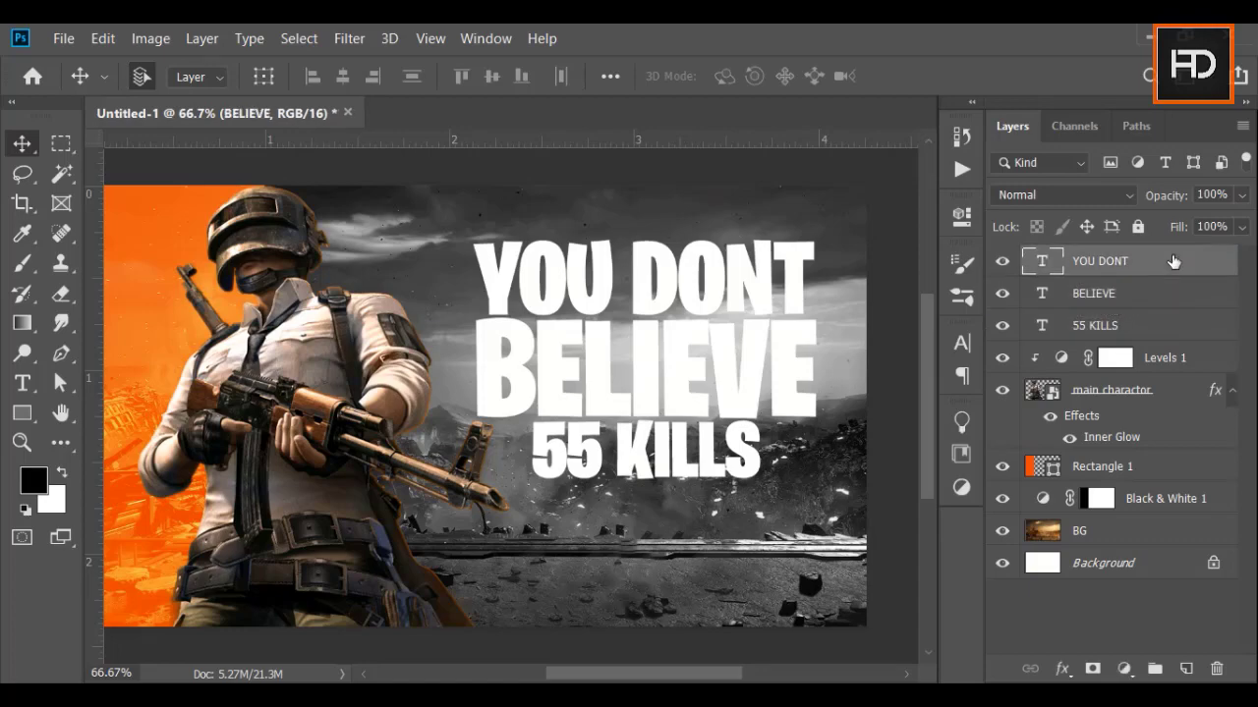
# Step: Add a Gradient Overlay to the YOU DONT layer and set the gradient's end stop to light gray
pyautogui.doubleClick(1172, 261)
pyautogui.moveTo(445, 120); pyautogui.dragTo(1017, 99)
pyautogui.moveTo(578, 678); pyautogui.dragTo(651, 678)
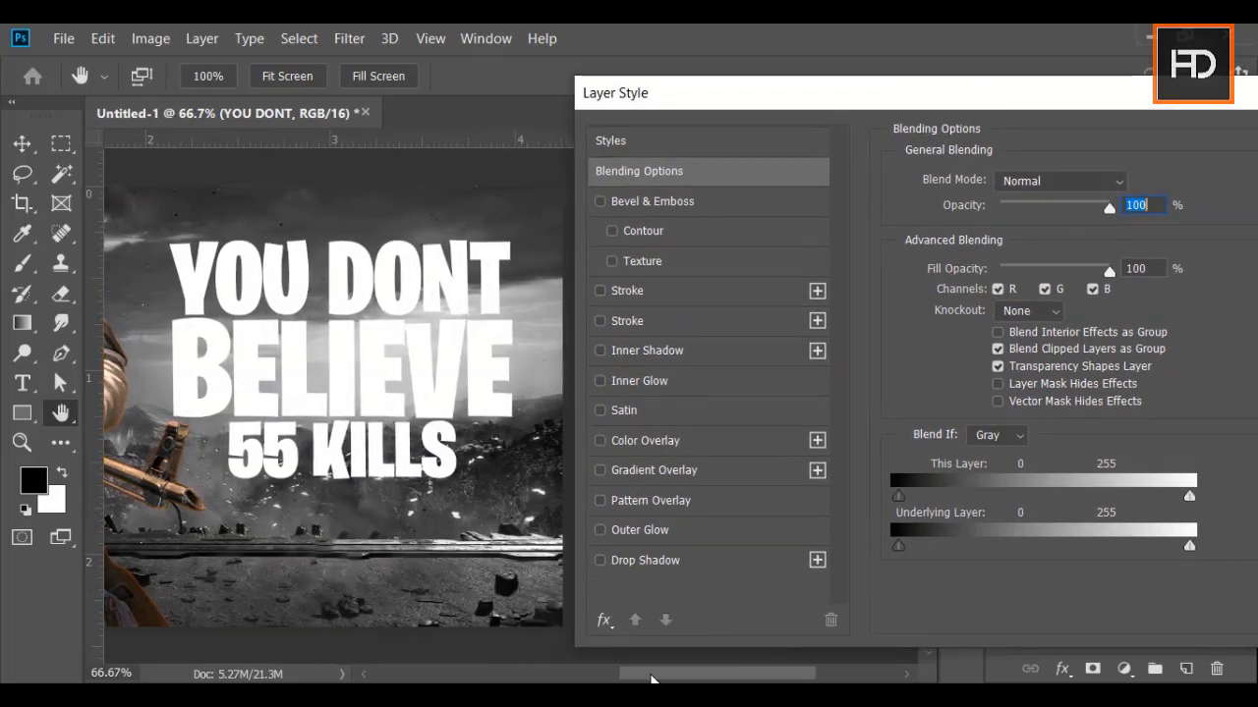
pyautogui.click(620, 470)
pyautogui.click(1043, 232)
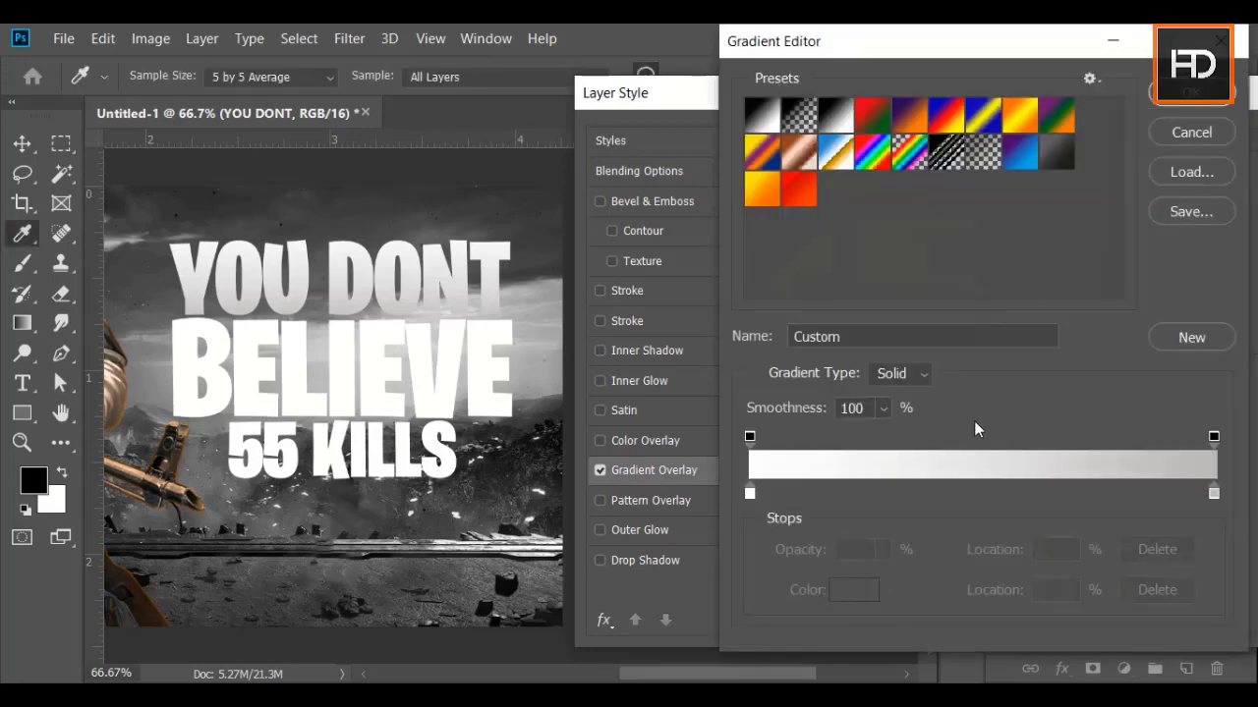
pyautogui.doubleClick(1214, 493)
pyautogui.moveTo(654, 242); pyautogui.dragTo(639, 227)
pyautogui.click(1113, 158)
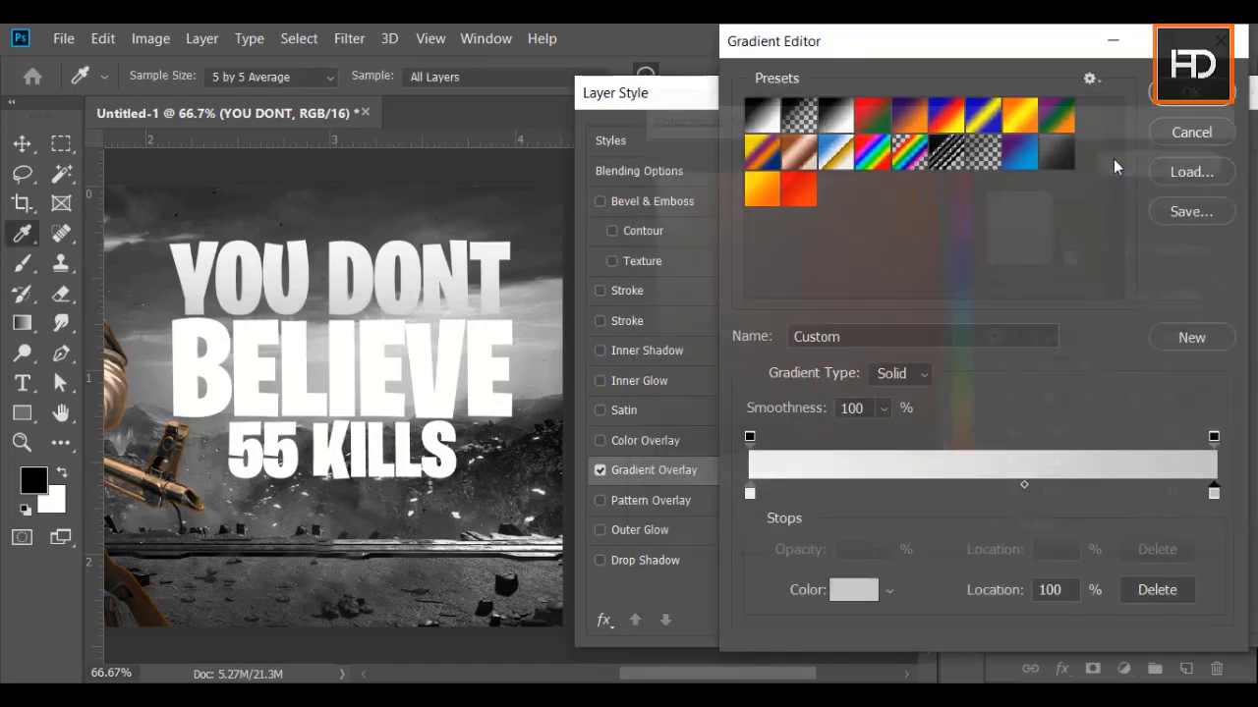
# Step: Keep the gradient's start stop white (ffffff), adjust the color midpoint and accept the gradient
pyautogui.doubleClick(748, 493)
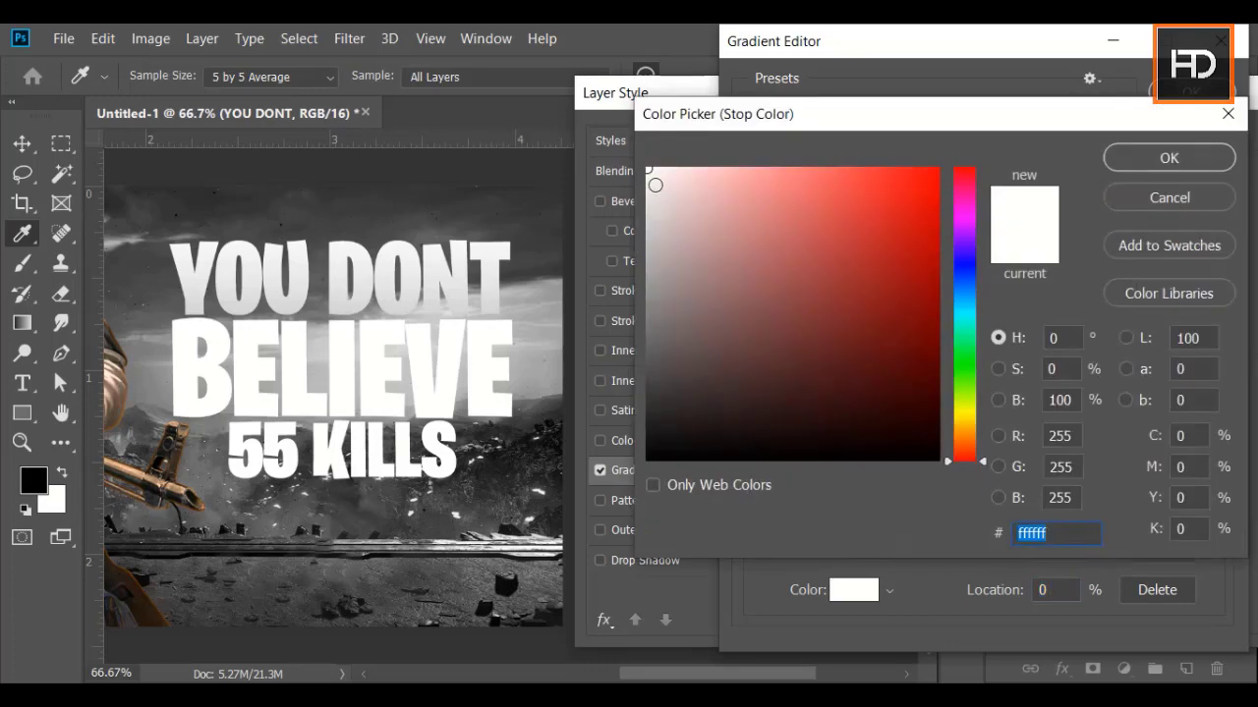
pyautogui.click(1196, 169)
pyautogui.click(1026, 488)
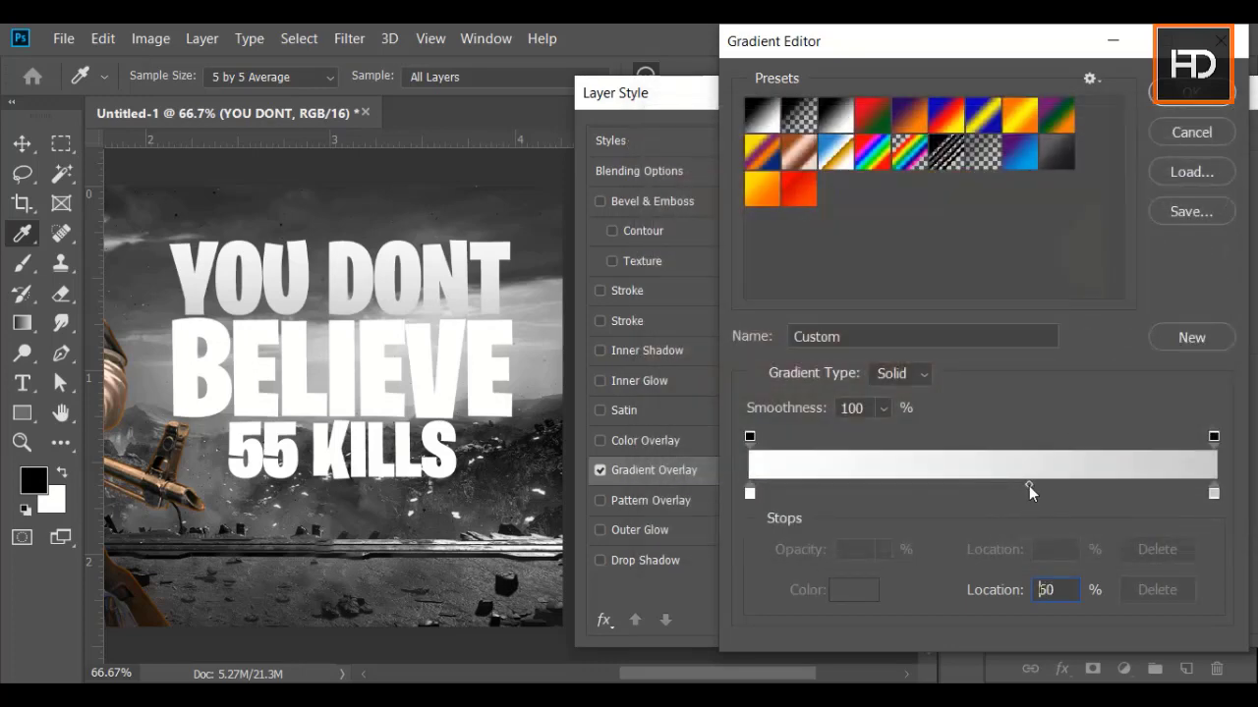
pyautogui.click(1224, 102)
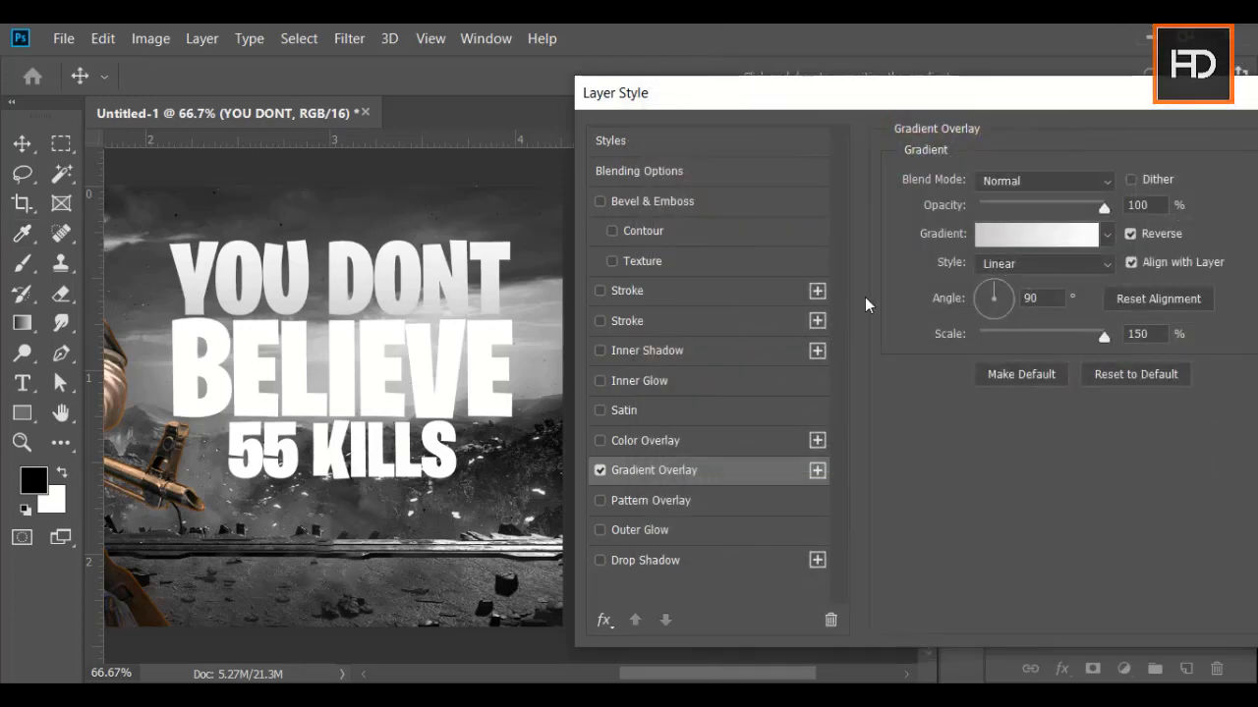
# Step: Add a Stroke effect to the YOU DONT text and change its color to white
pyautogui.click(601, 320)
pyautogui.click(626, 320)
pyautogui.click(949, 345)
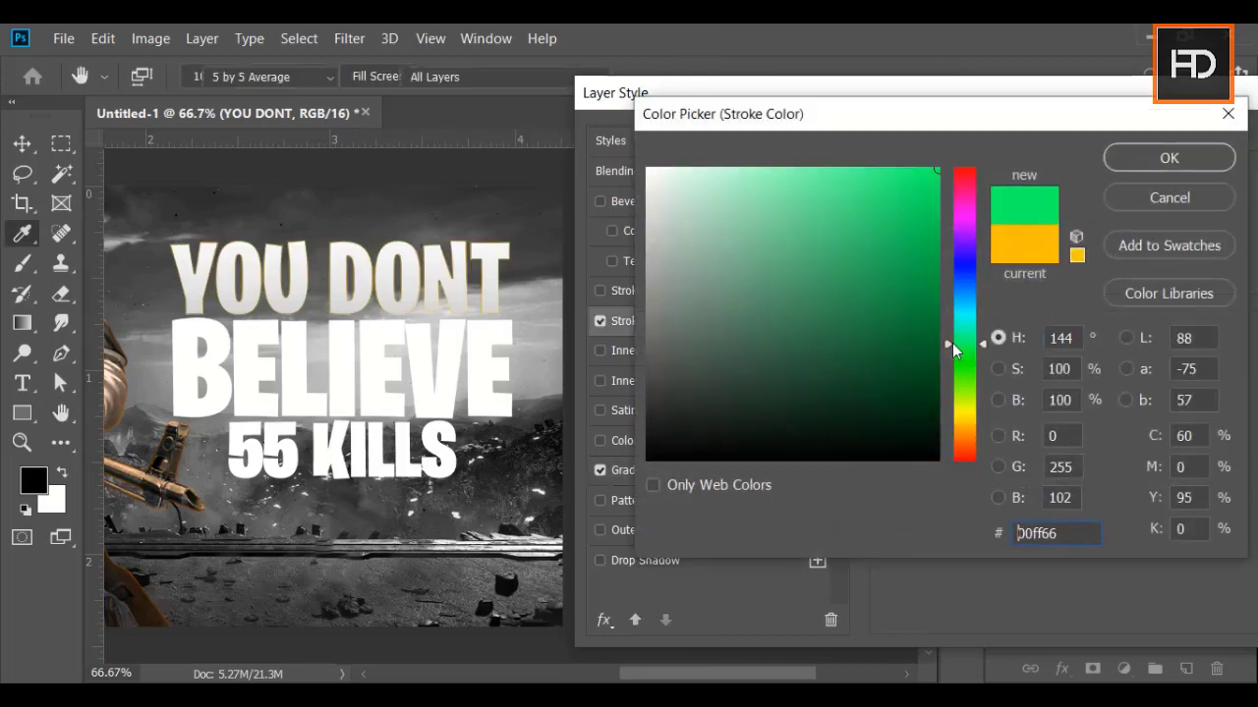
pyautogui.moveTo(687, 206); pyautogui.dragTo(632, 152)
pyautogui.click(1128, 162)
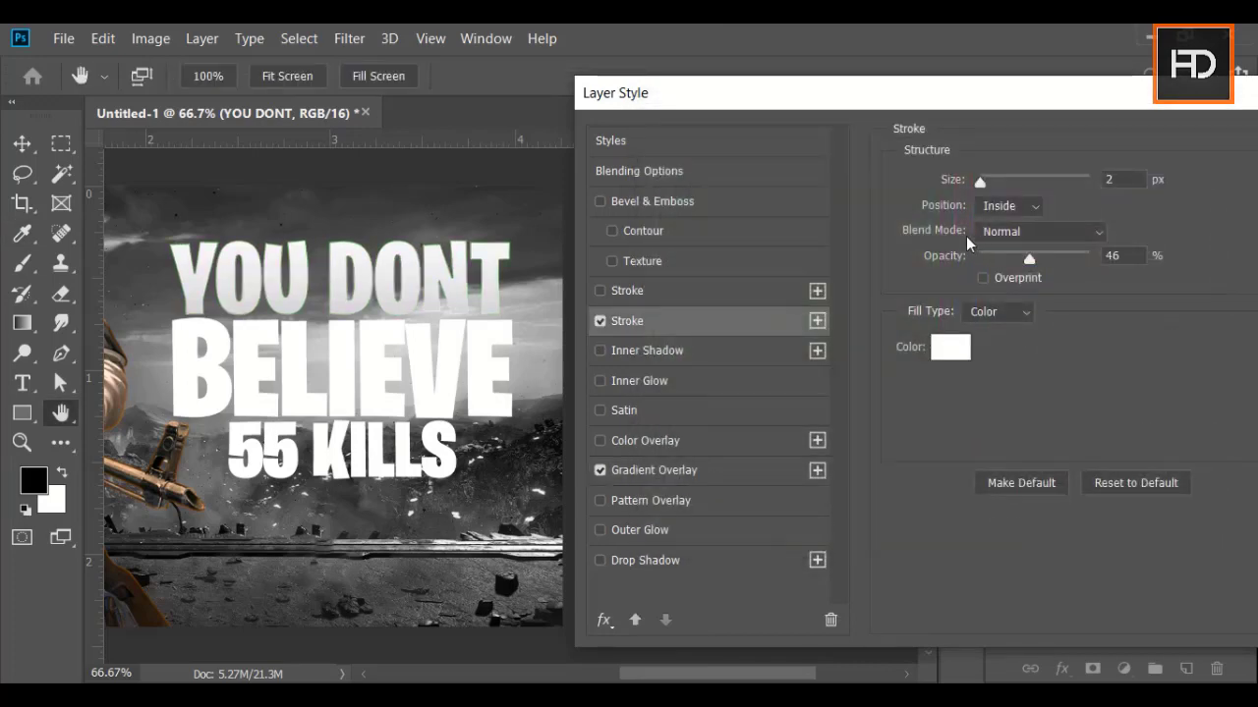
pyautogui.click(955, 185)
pyautogui.click(599, 321)
pyautogui.click(599, 321)
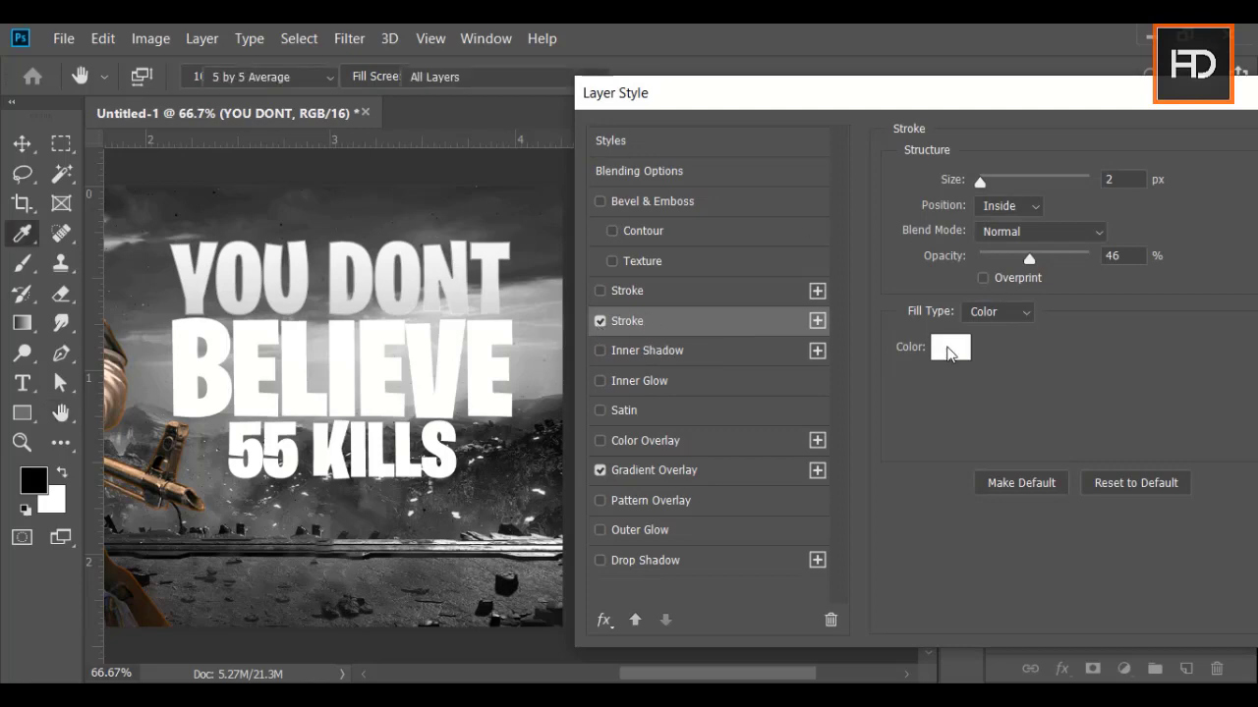
pyautogui.click(949, 347)
pyautogui.click(1175, 158)
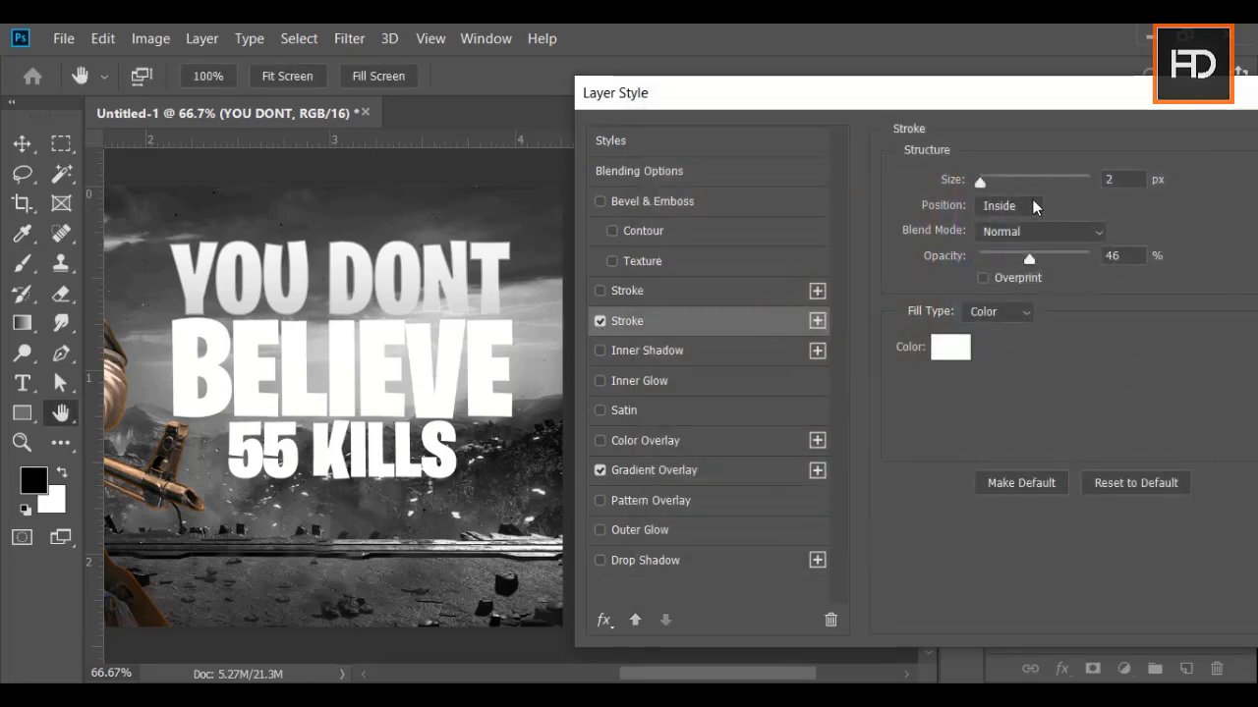
# Step: Set the stroke position to Center, opacity to 100% and size to 3 px, and apply the layer style
pyautogui.click(992, 214)
pyautogui.click(995, 261)
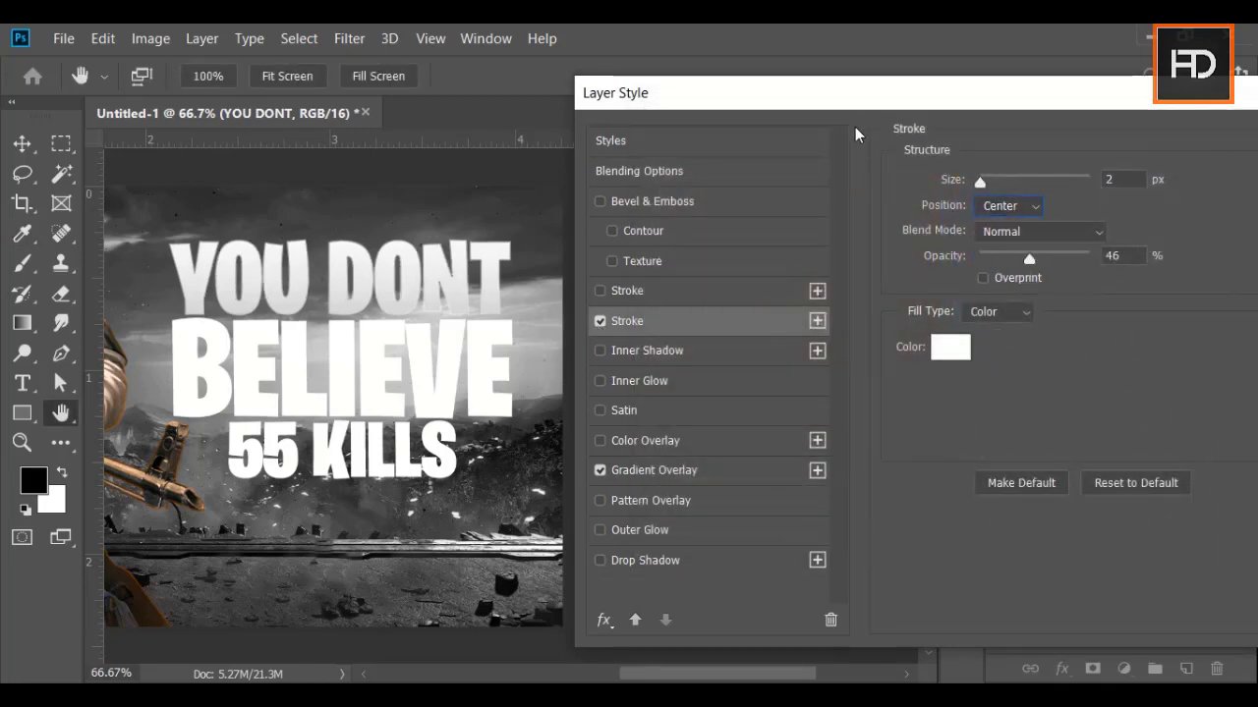
pyautogui.moveTo(949, 187); pyautogui.dragTo(959, 187)
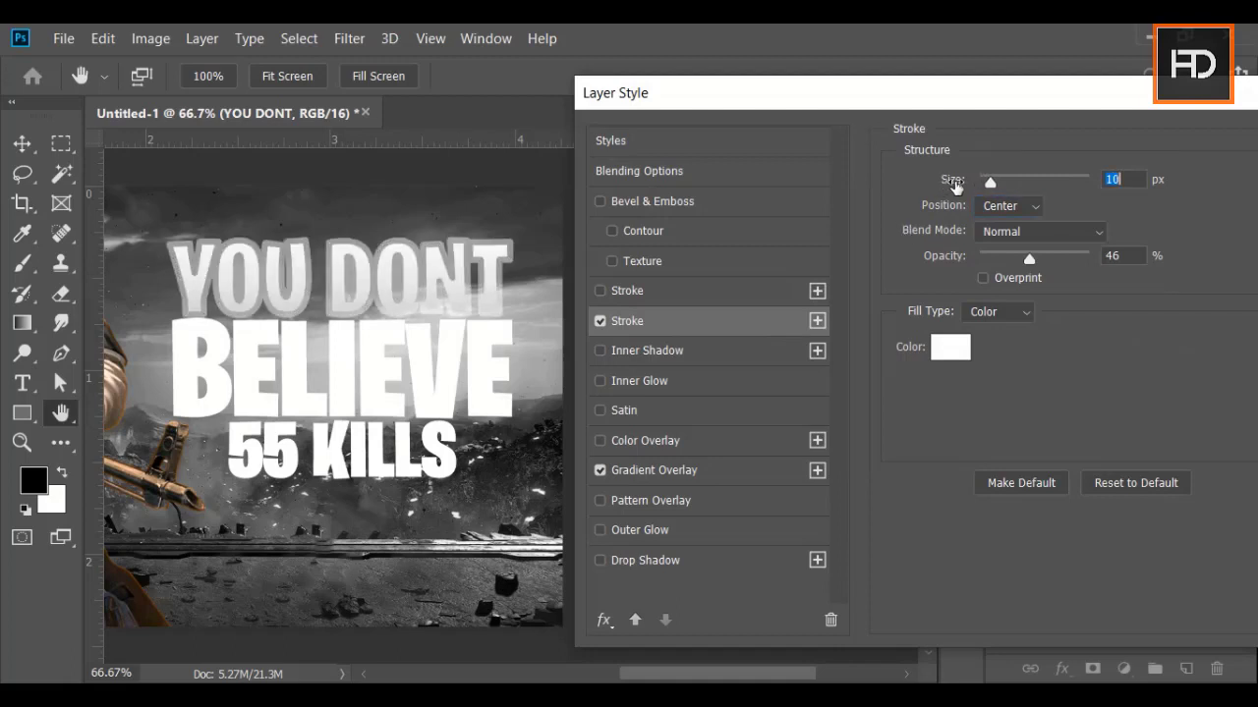
pyautogui.moveTo(1031, 261); pyautogui.dragTo(1111, 267)
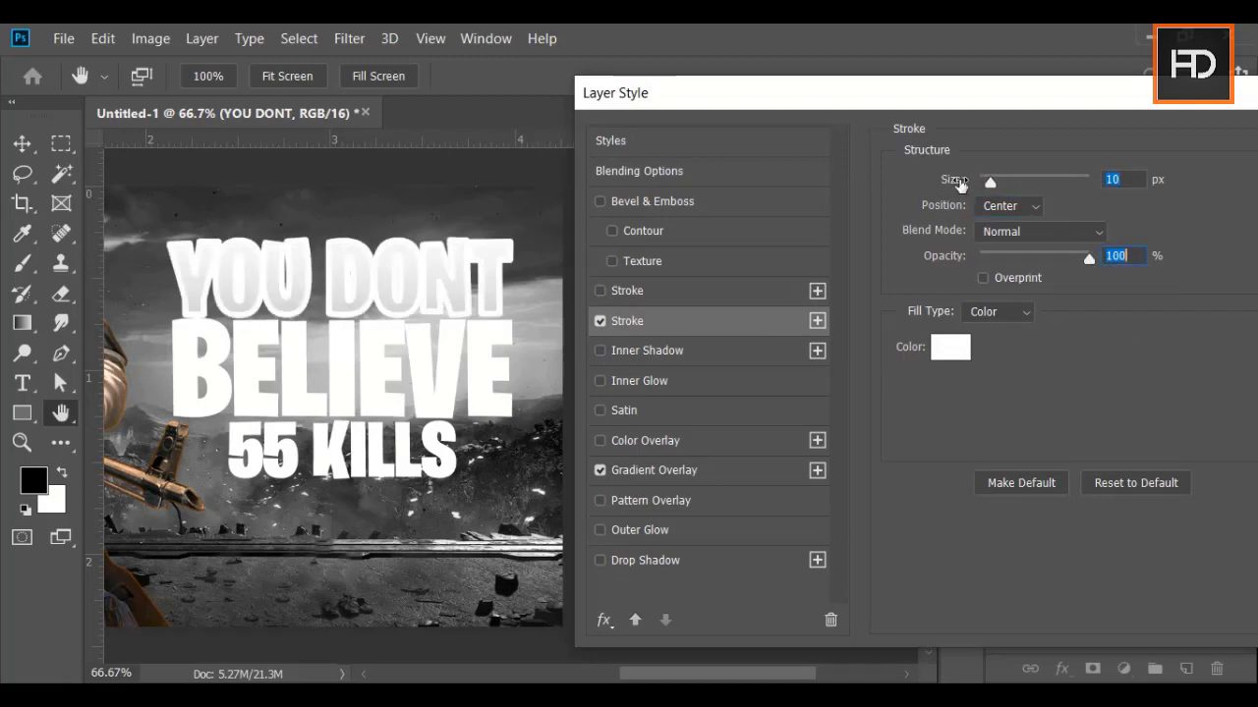
pyautogui.moveTo(960, 180); pyautogui.dragTo(953, 181)
pyautogui.click(1116, 180)
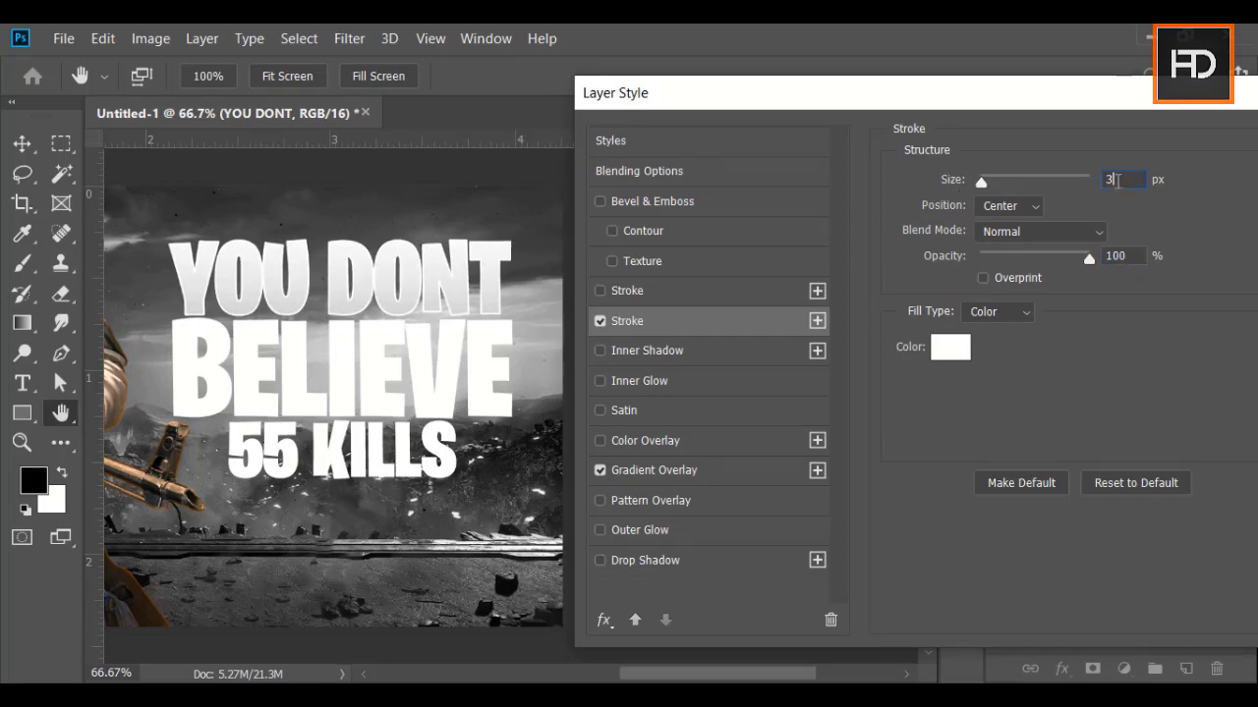
pyautogui.press('Return')
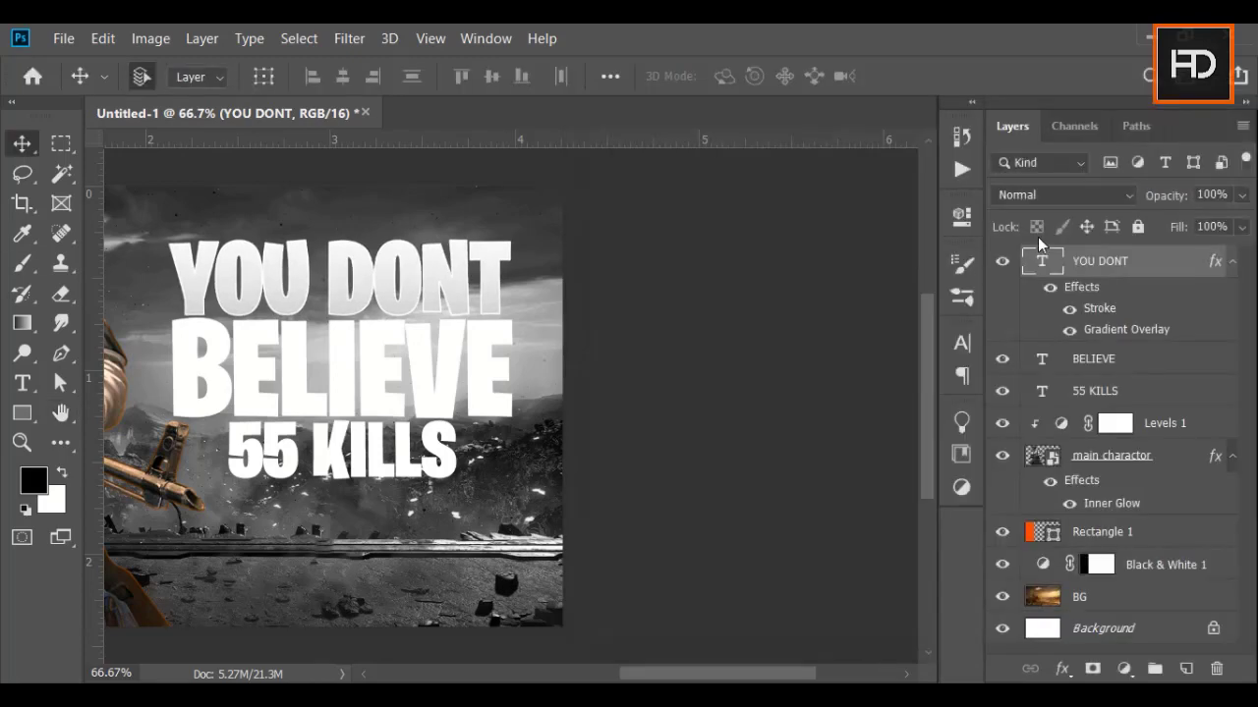
# Step: Add a white (ffffff) Outer Glow to the YOU DONT layer with 28% opacity and a size of 49 px
pyautogui.doubleClick(1140, 270)
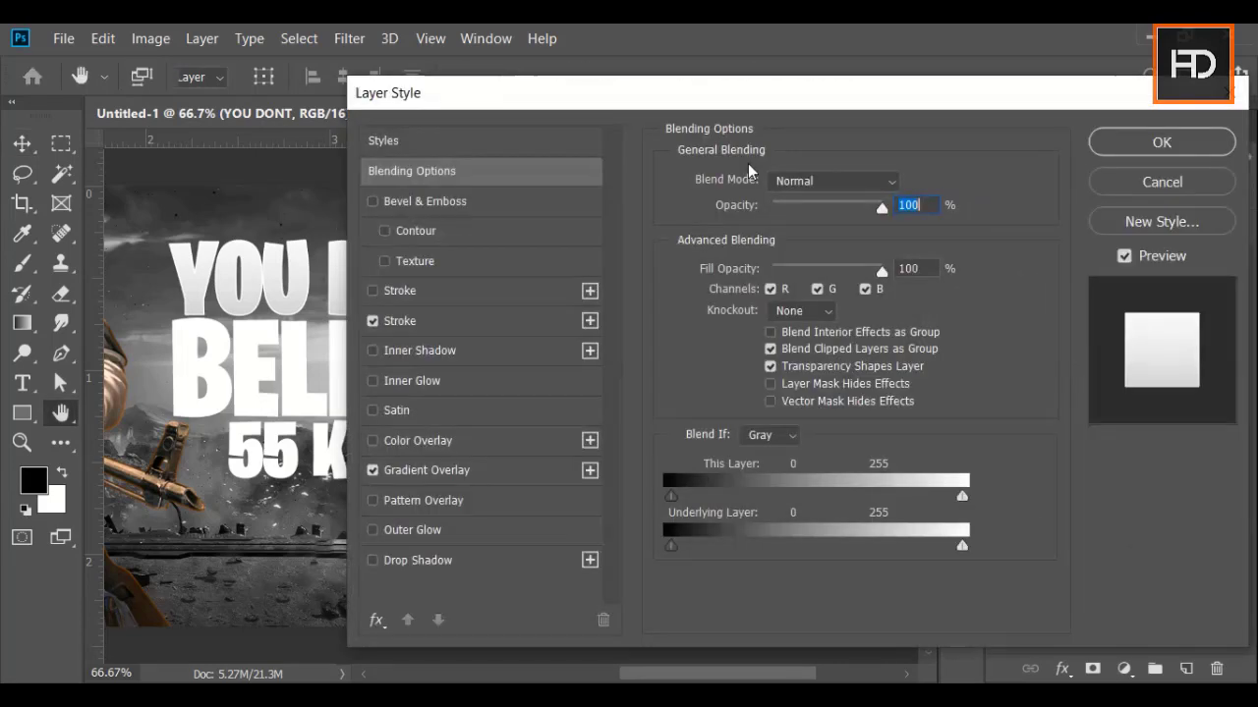
pyautogui.moveTo(896, 110); pyautogui.dragTo(924, 111)
pyautogui.click(590, 545)
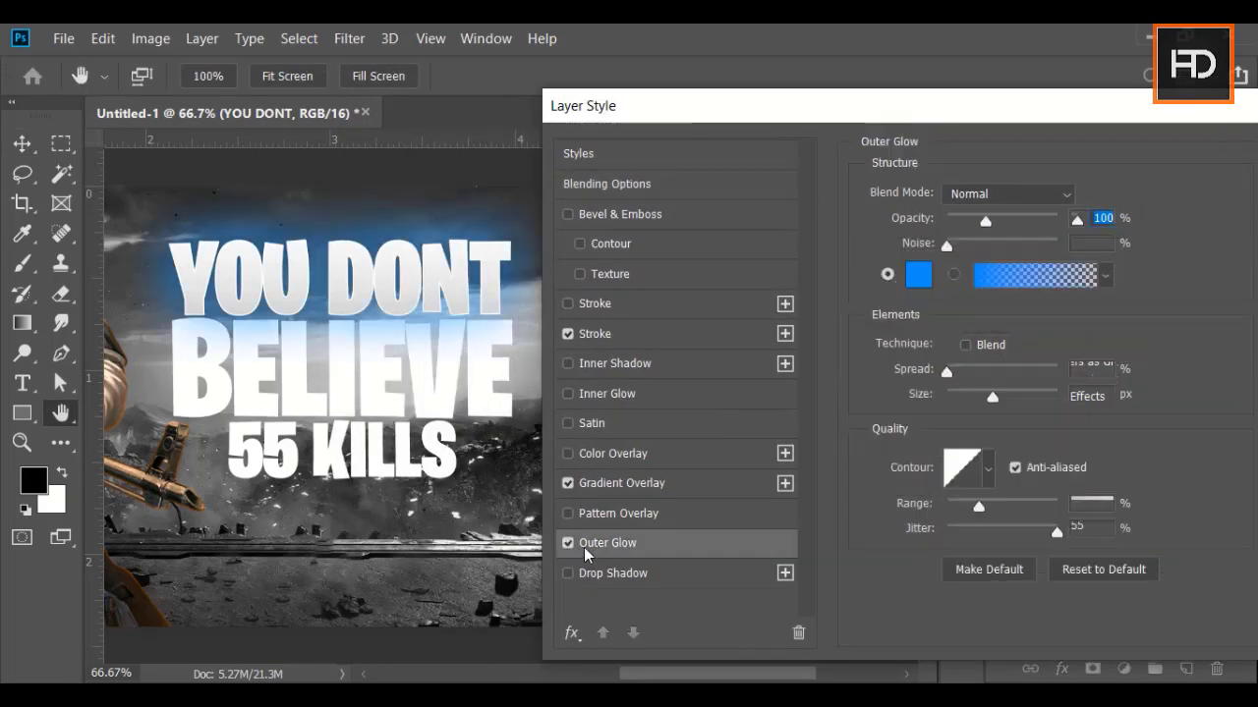
pyautogui.click(918, 280)
pyautogui.click(648, 169)
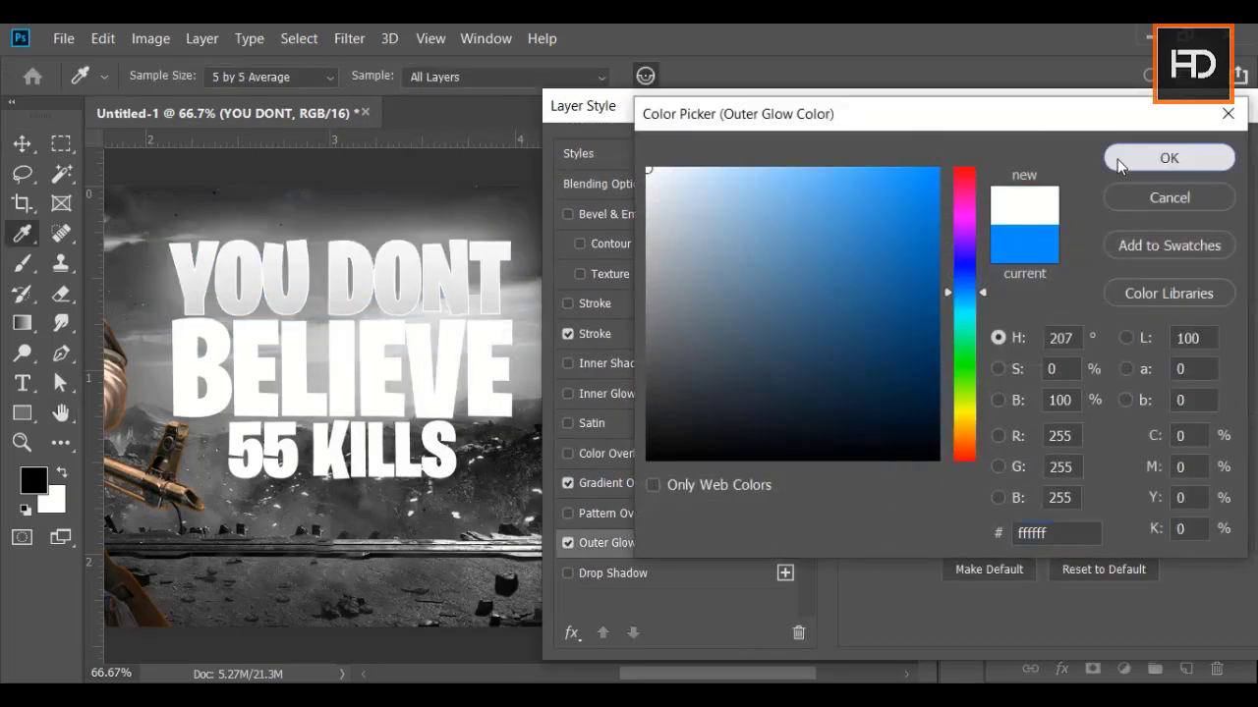
pyautogui.click(1168, 157)
pyautogui.moveTo(986, 232); pyautogui.dragTo(978, 228)
pyautogui.moveTo(992, 407); pyautogui.dragTo(974, 403)
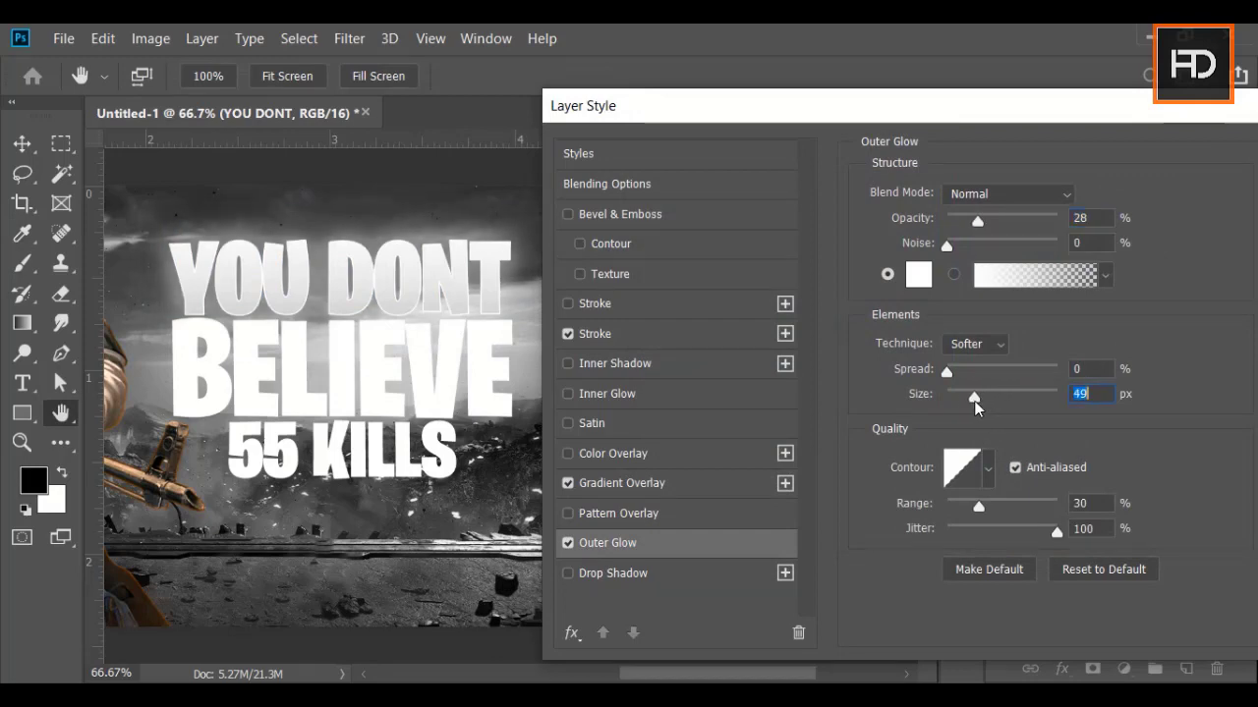
# Step: Add a white (ffffff) Inner Glow to the YOU DONT text with 85% opacity and 0 px size, and apply the layer style
pyautogui.click(589, 394)
pyautogui.click(918, 274)
pyautogui.click(648, 169)
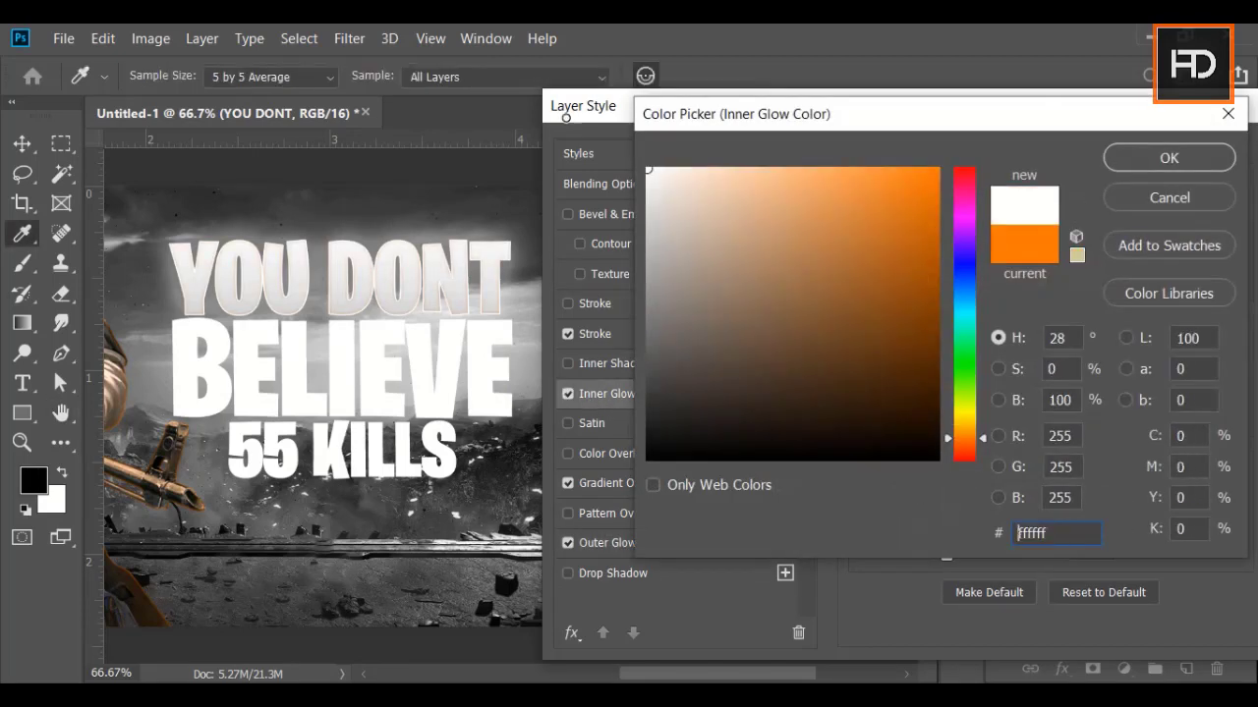
pyautogui.click(1118, 159)
pyautogui.moveTo(1029, 223); pyautogui.dragTo(1042, 224)
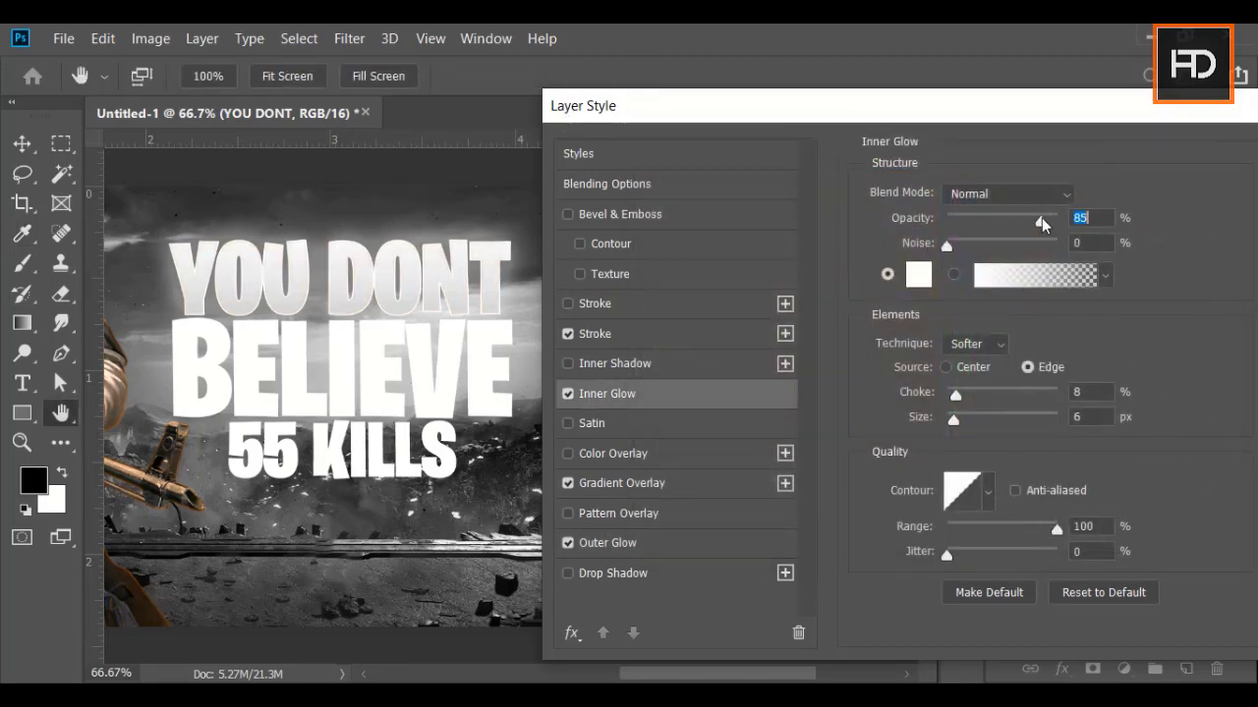
pyautogui.moveTo(953, 421)
pyautogui.mouseDown()
pyautogui.moveTo(974, 421)
pyautogui.moveTo(948, 425)
pyautogui.mouseUp()
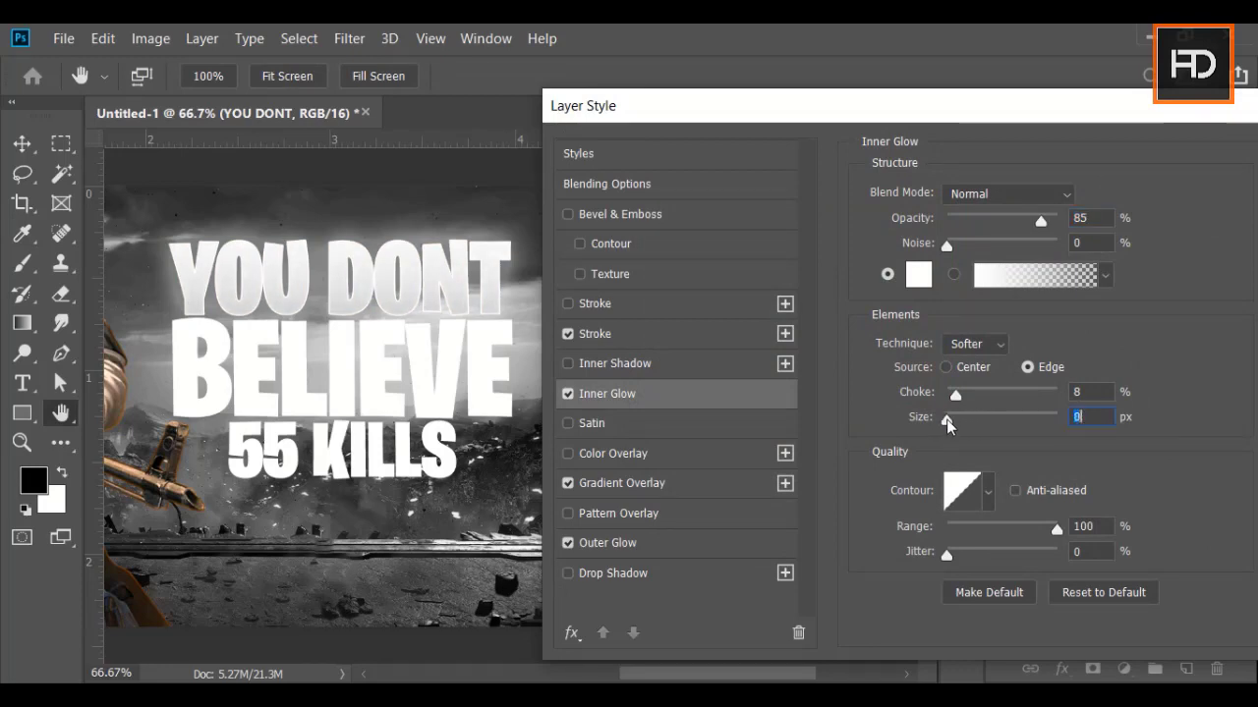
pyautogui.moveTo(1130, 111); pyautogui.dragTo(527, 70)
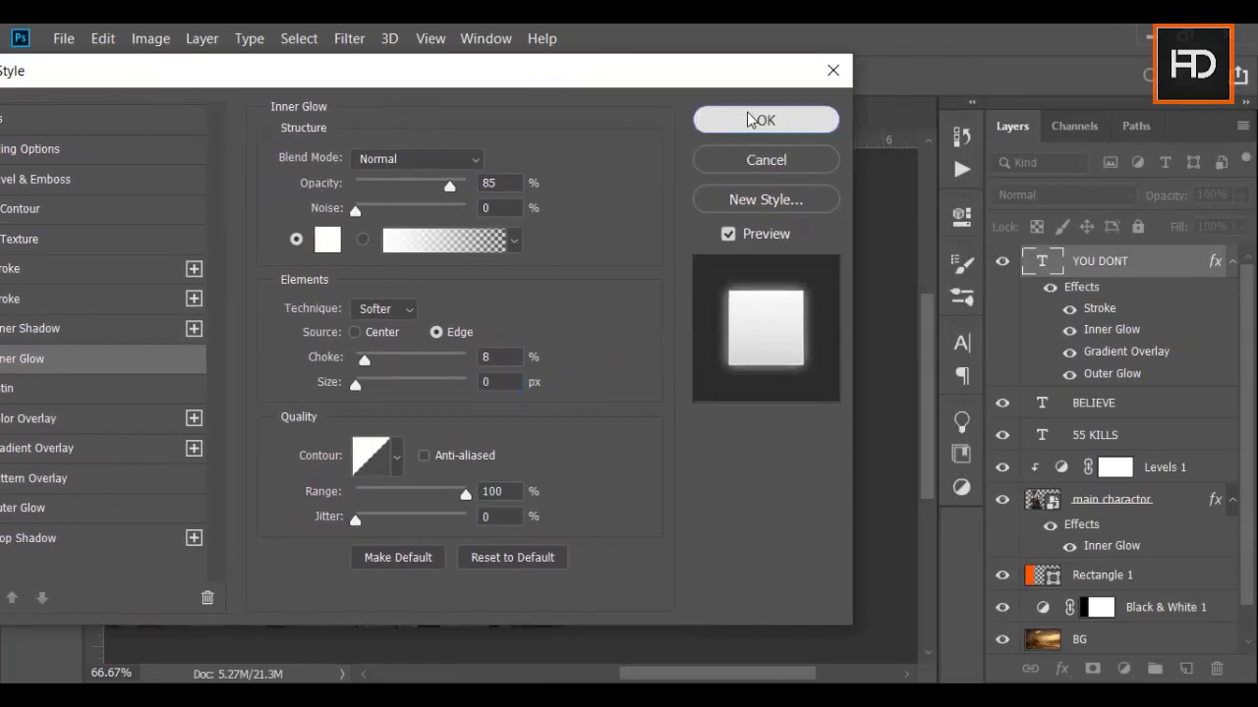
pyautogui.click(747, 116)
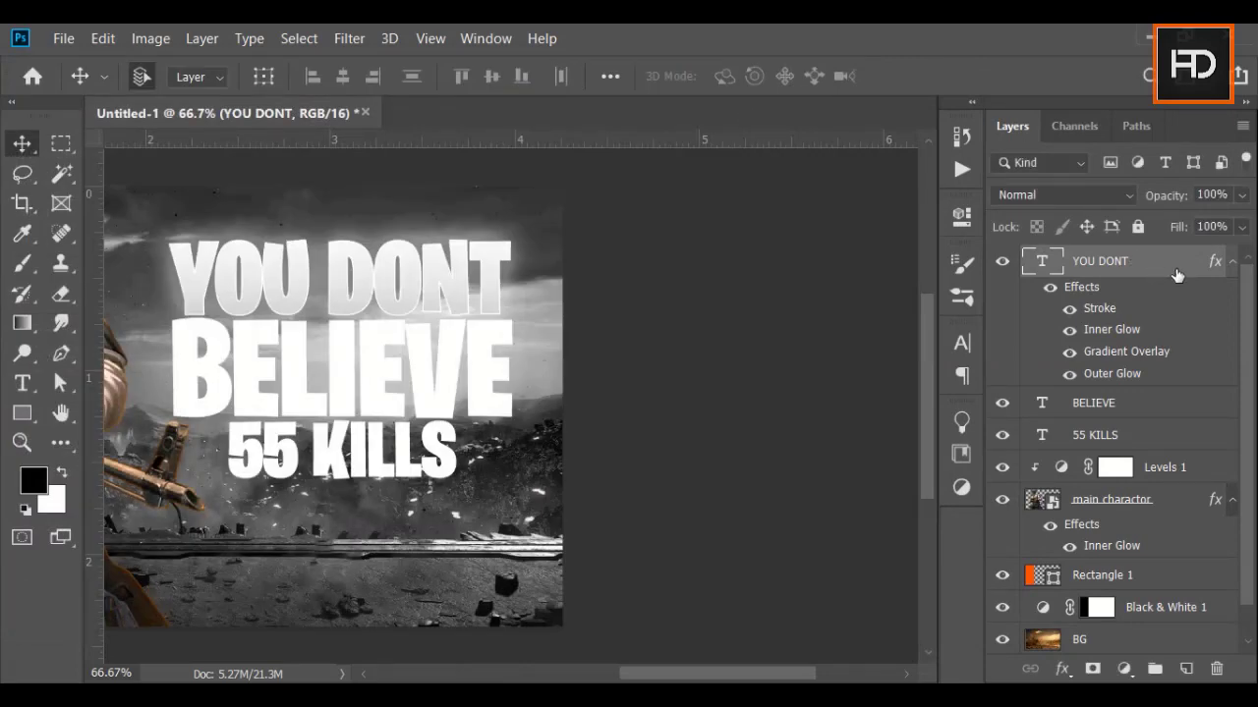
# Step: Copy the layer style from the YOU DONT layer and paste it onto the 55 KILLS layer
pyautogui.click(1232, 262)
pyautogui.rightClick(1160, 274)
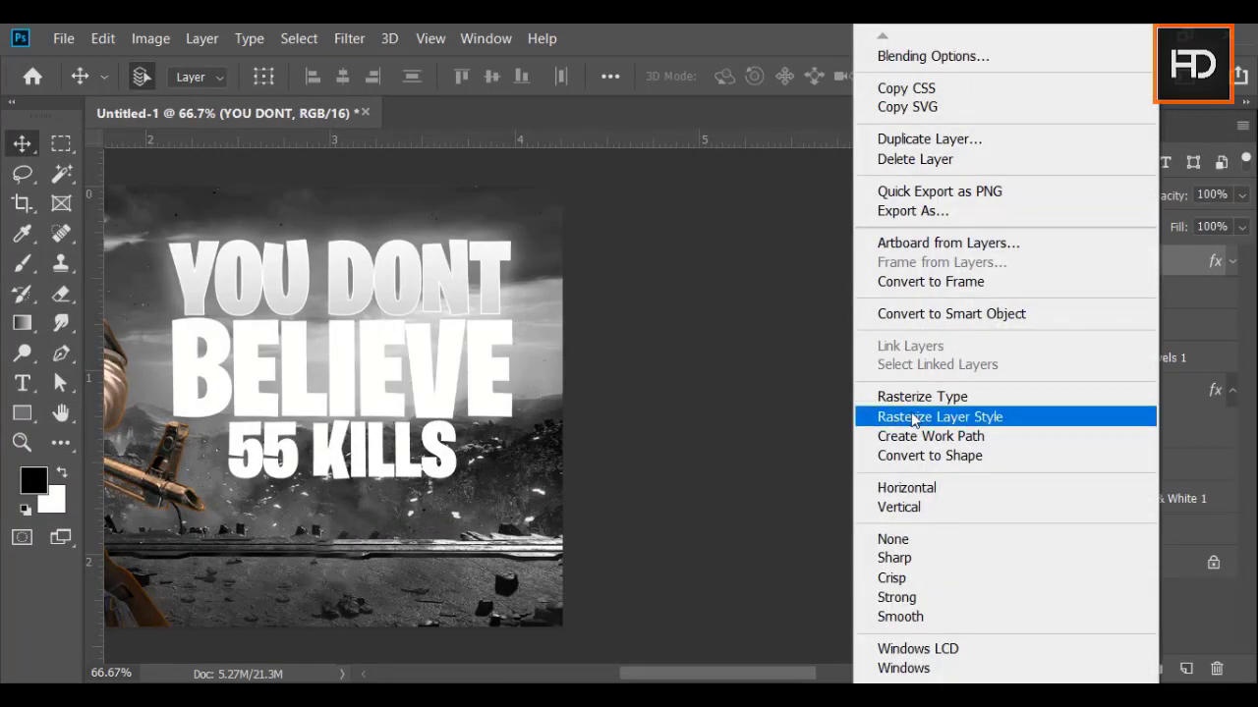
pyautogui.scroll(-3, 1005, 354)
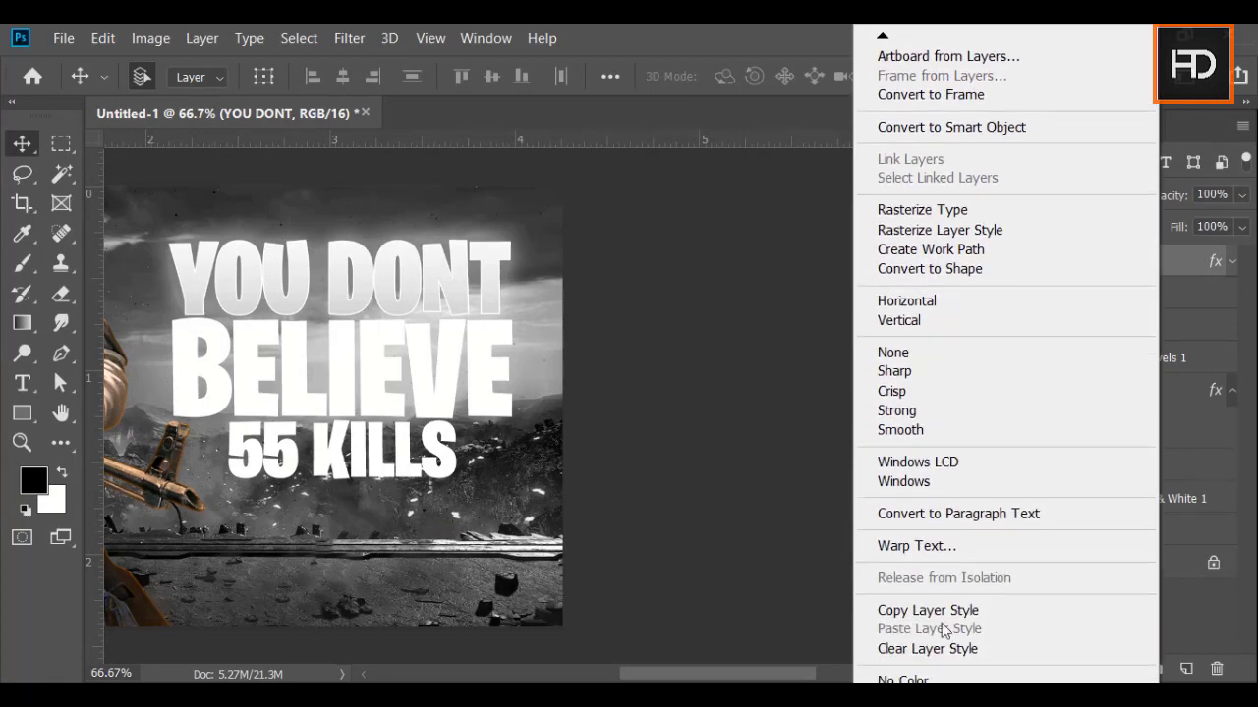
pyautogui.click(938, 610)
pyautogui.rightClick(1139, 323)
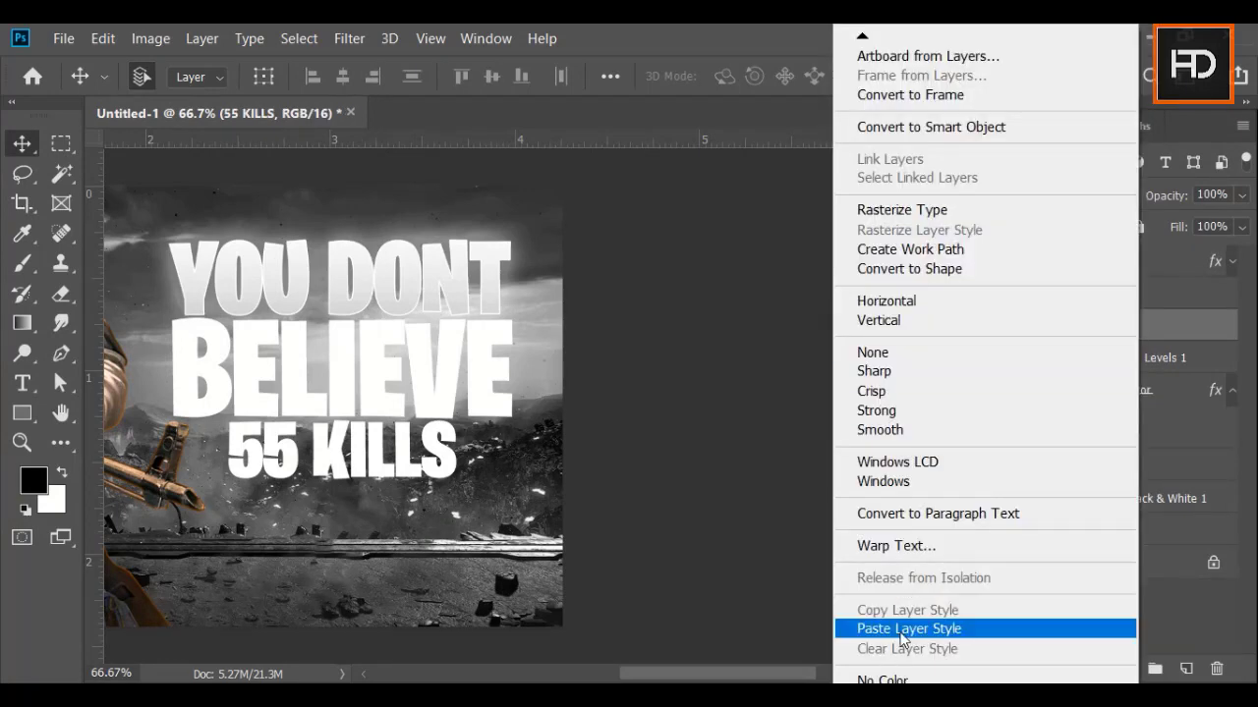
pyautogui.click(943, 626)
# Step: Add a Stroke and a Gradient Overlay to the BELIEVE text, using the yellow-to-orange gradient preset
pyautogui.click(1162, 295)
pyautogui.click(1232, 325)
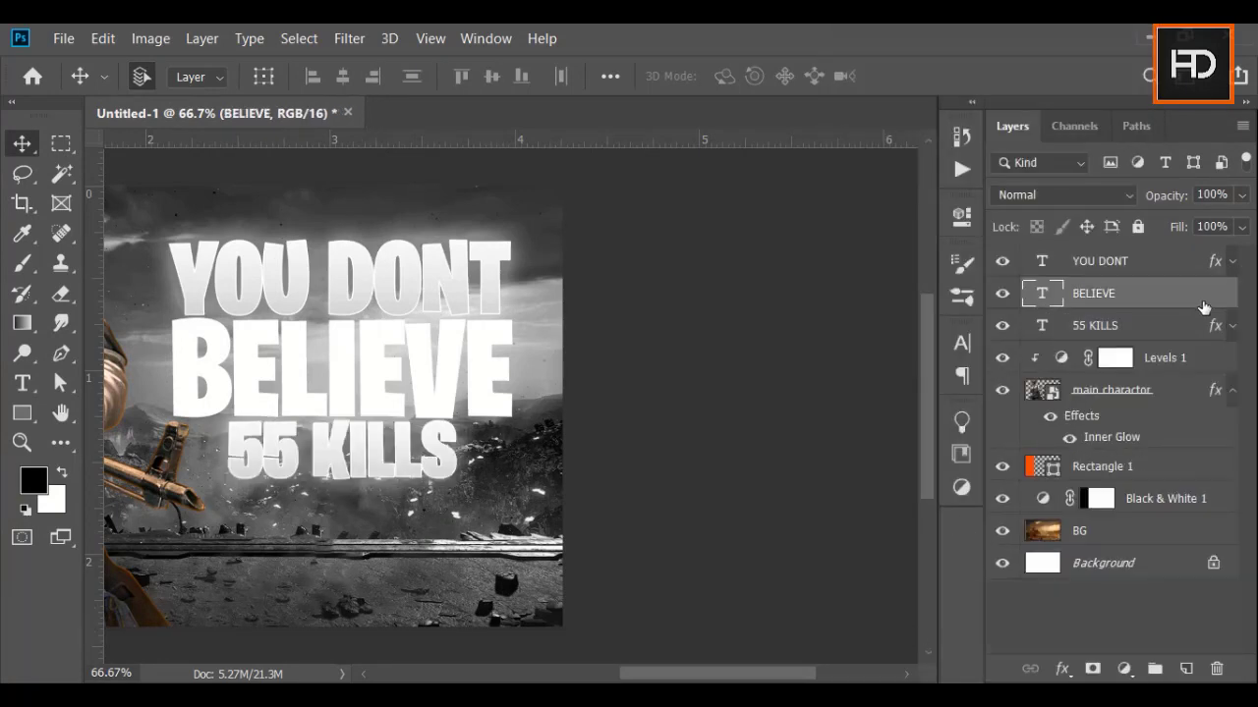
pyautogui.doubleClick(1195, 306)
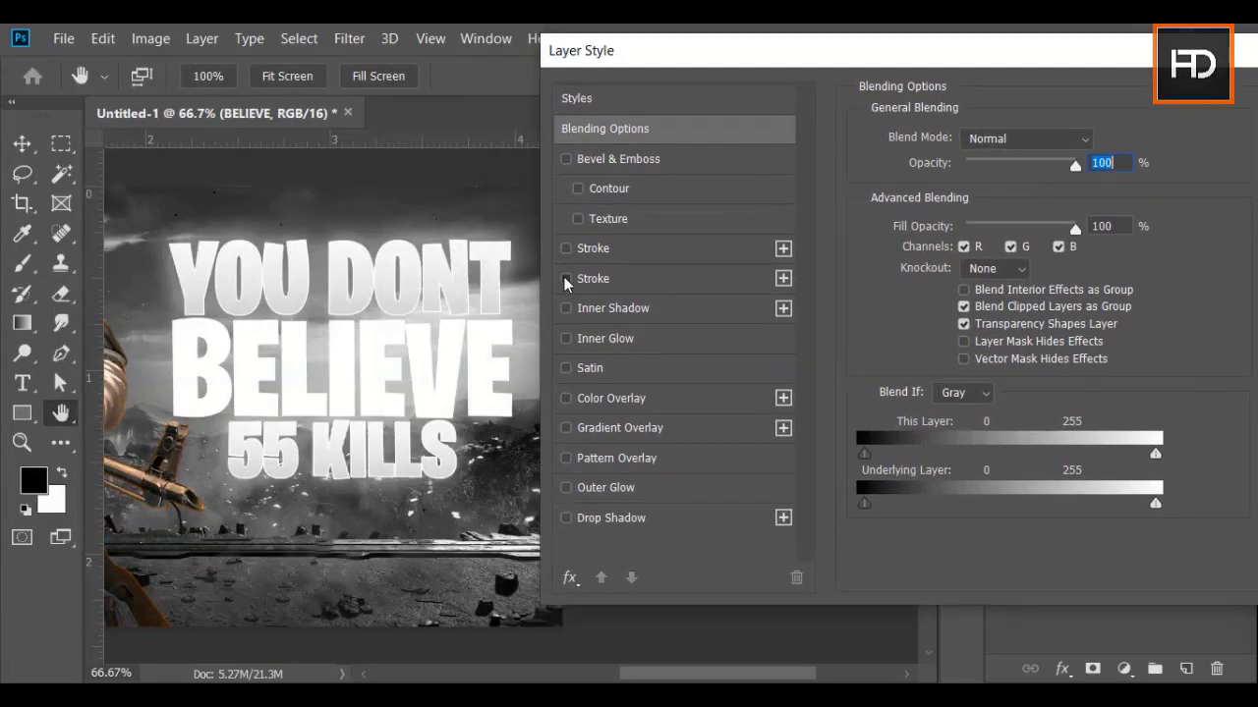
pyautogui.click(566, 280)
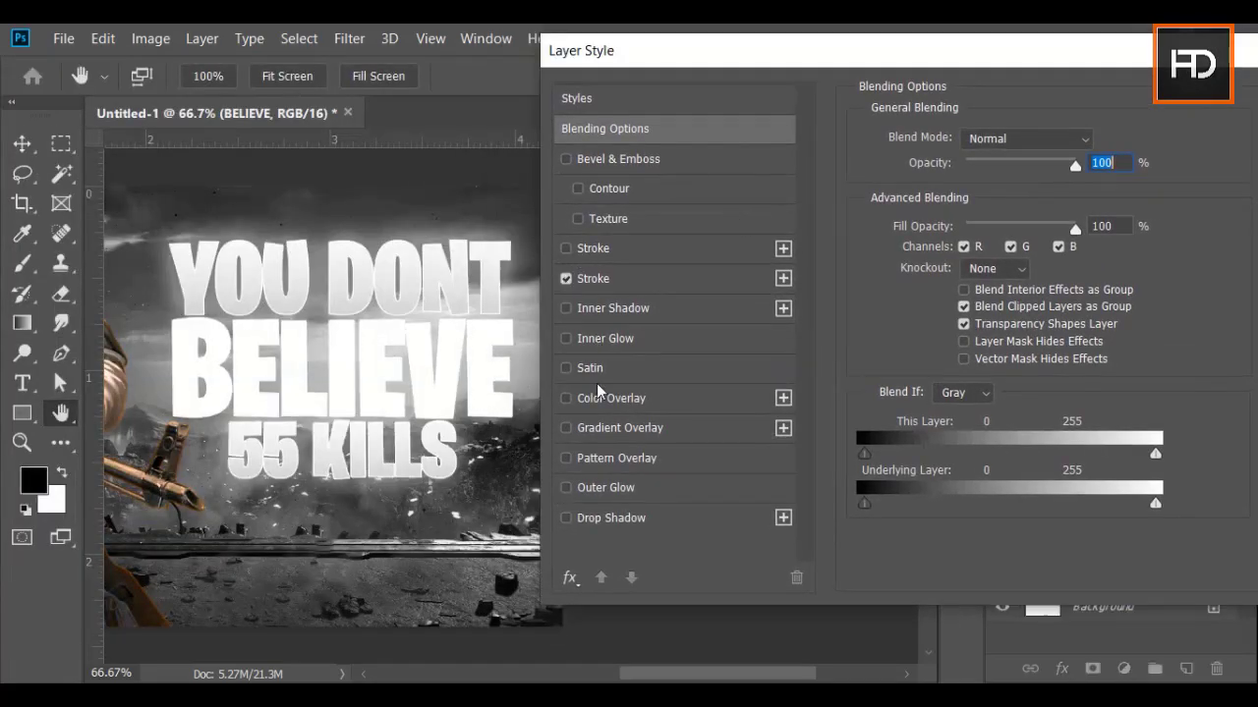
pyautogui.click(566, 429)
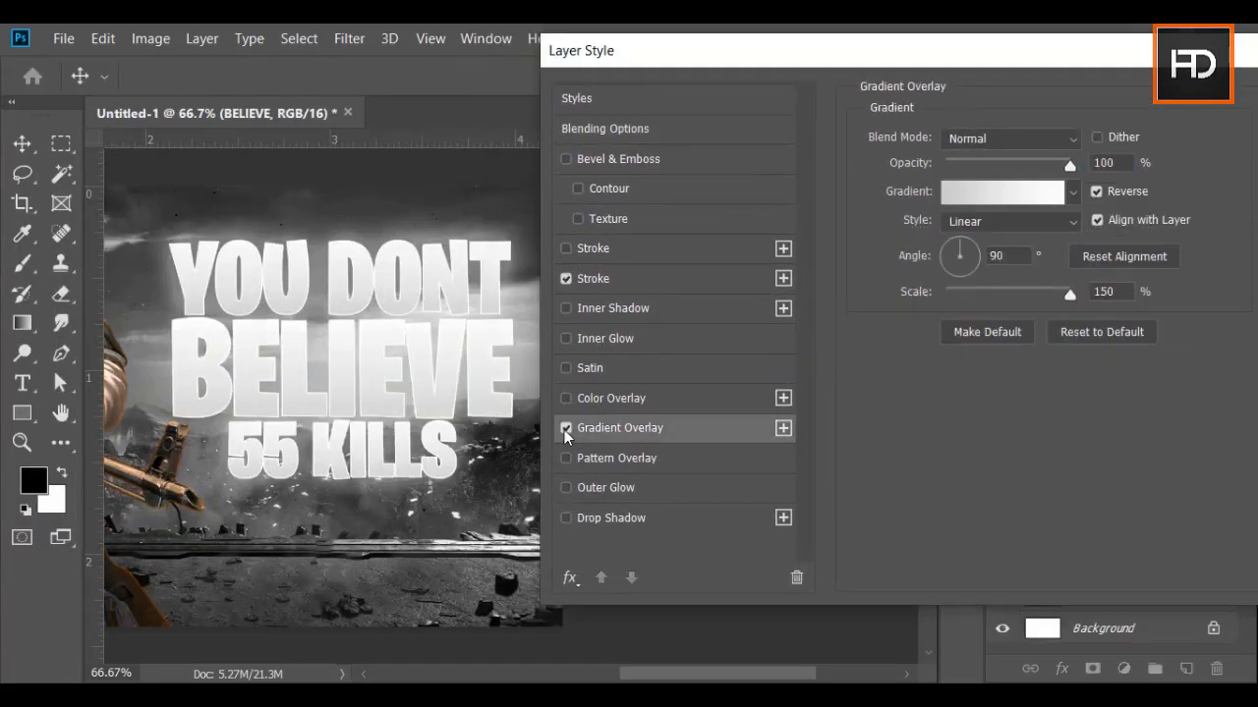
pyautogui.click(1006, 198)
pyautogui.click(764, 186)
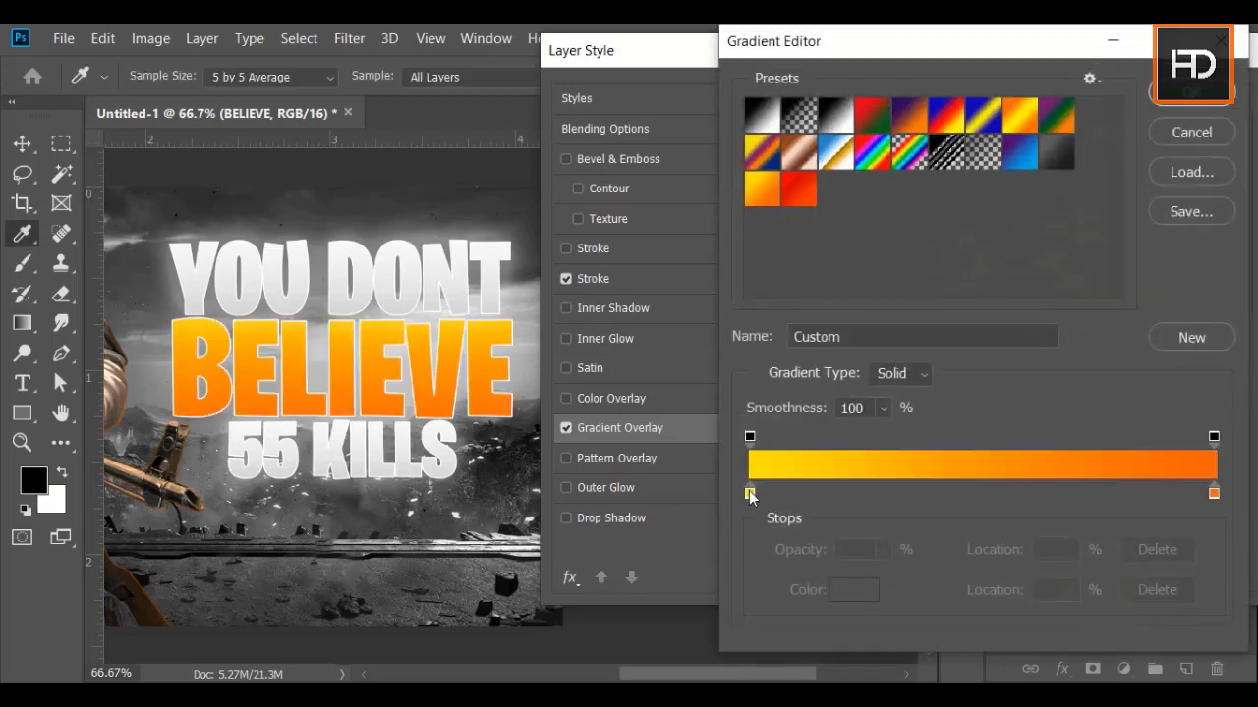
# Step: Replace the gradient's yellow start stop with the orange stop and add a red-orange stop at the gradient's end
pyautogui.moveTo(750, 497); pyautogui.dragTo(786, 533)
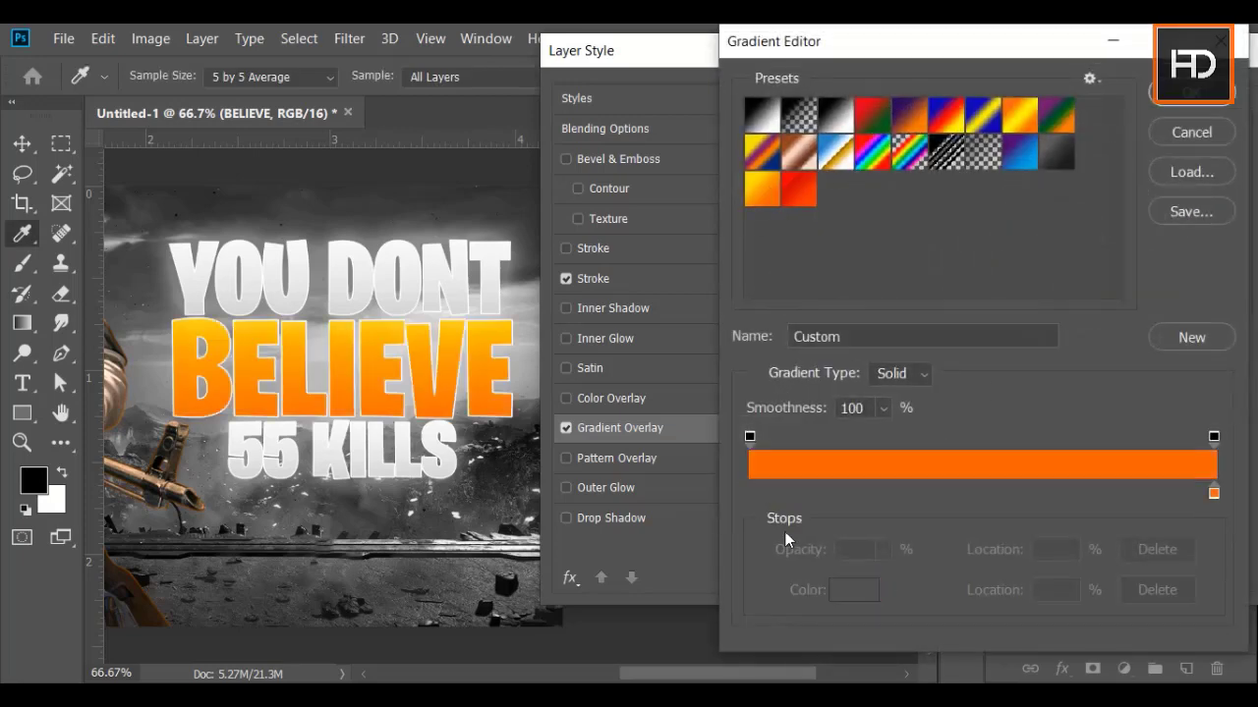
pyautogui.moveTo(1213, 493); pyautogui.dragTo(707, 476)
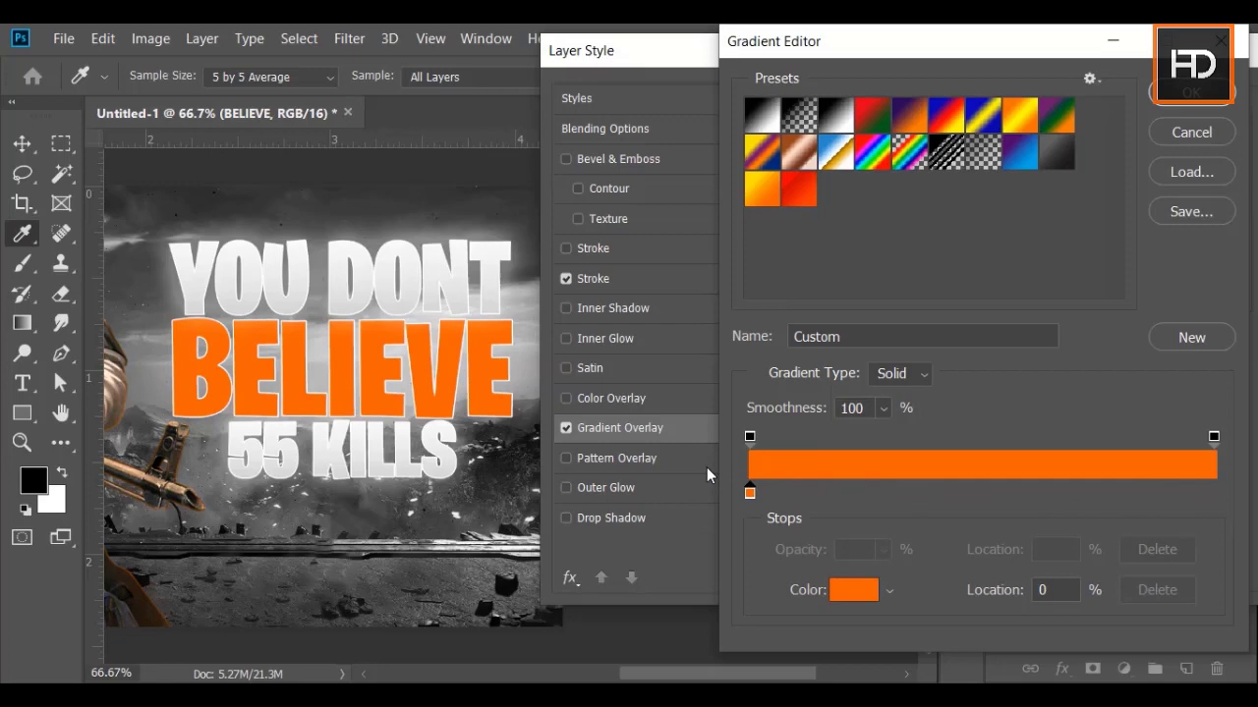
pyautogui.click(1209, 493)
pyautogui.doubleClick(1210, 493)
pyautogui.click(976, 460)
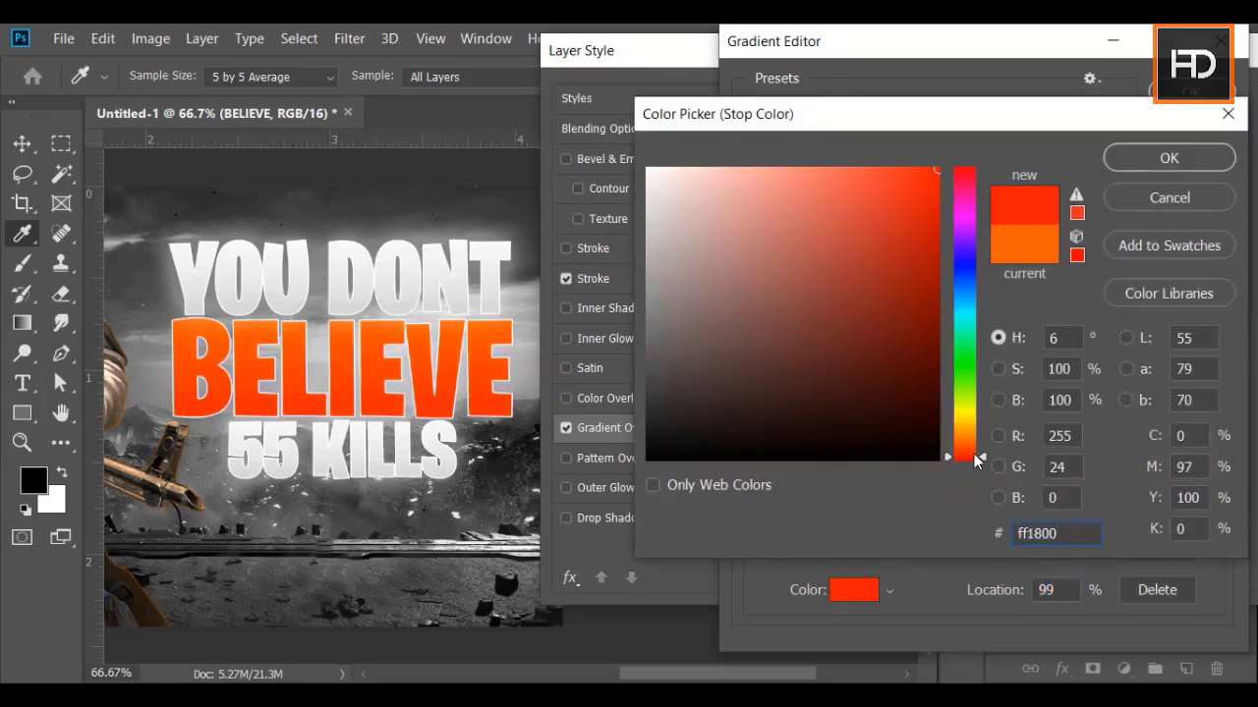
pyautogui.moveTo(976, 460); pyautogui.dragTo(977, 450)
pyautogui.click(1207, 152)
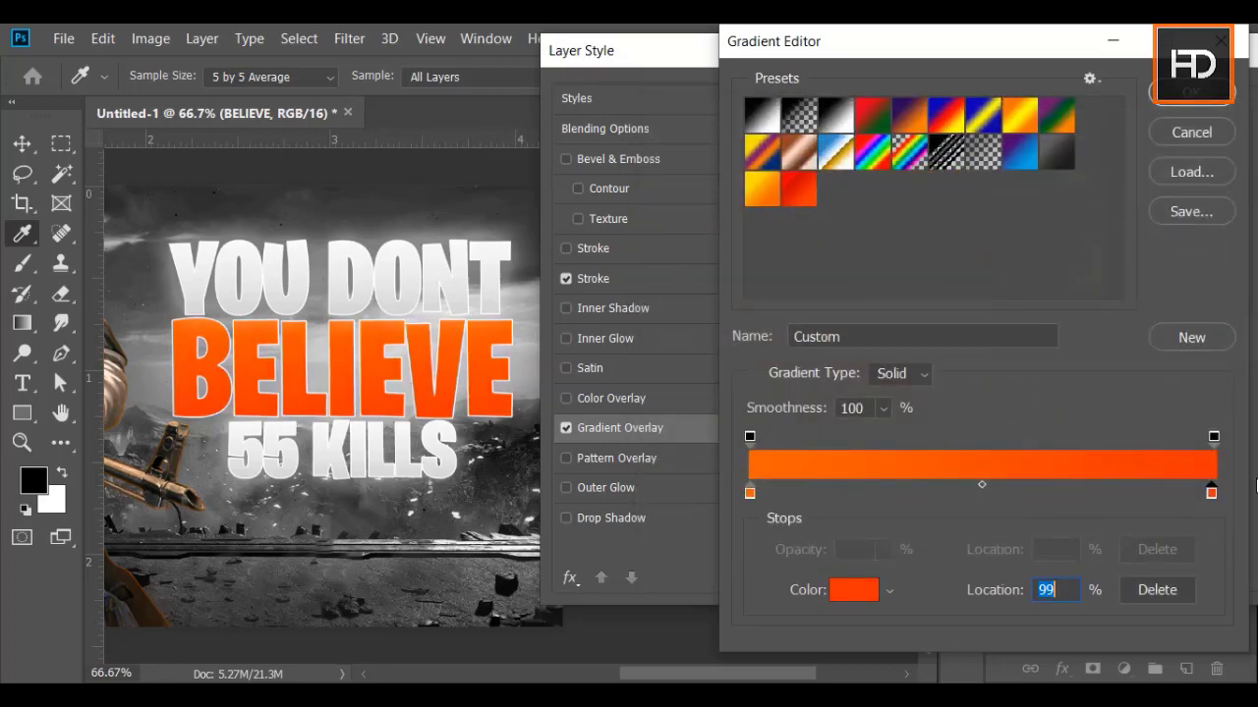
pyautogui.moveTo(1211, 492); pyautogui.dragTo(1227, 498)
# Step: Change the gradient's start stop to a lighter yellow-orange and accept the gradient
pyautogui.doubleClick(750, 493)
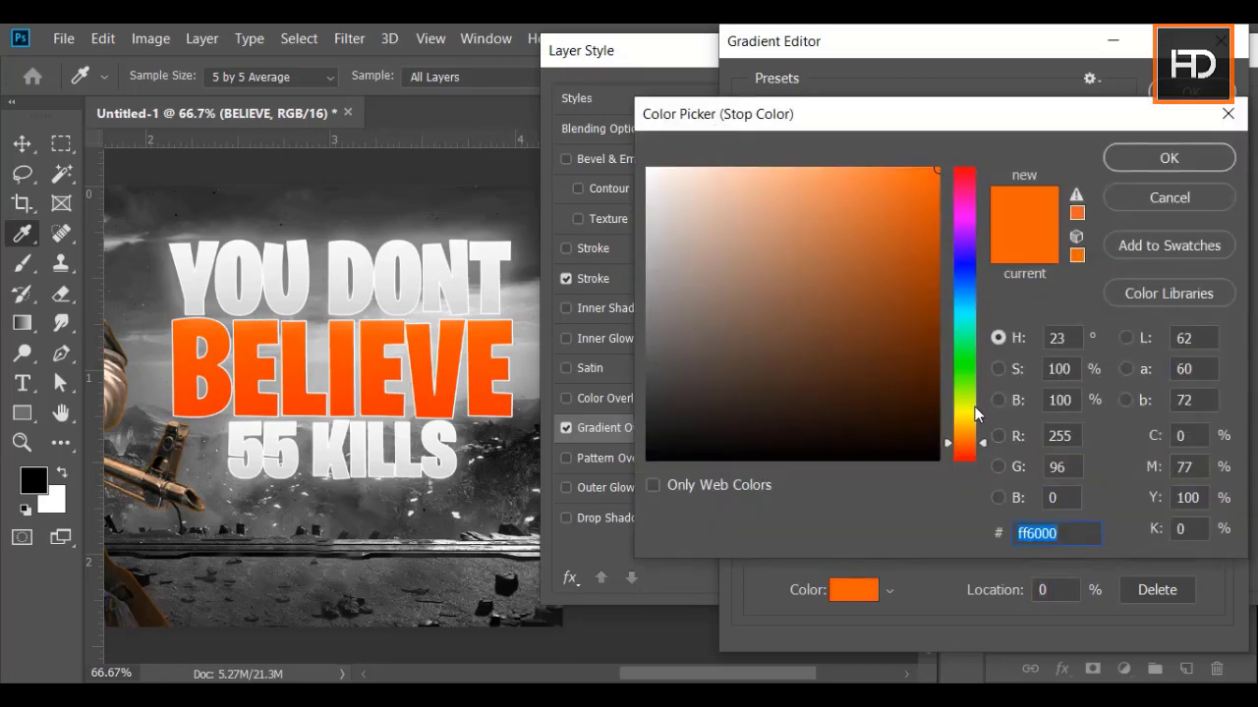
pyautogui.click(975, 437)
pyautogui.moveTo(973, 437); pyautogui.dragTo(973, 430)
pyautogui.click(1190, 154)
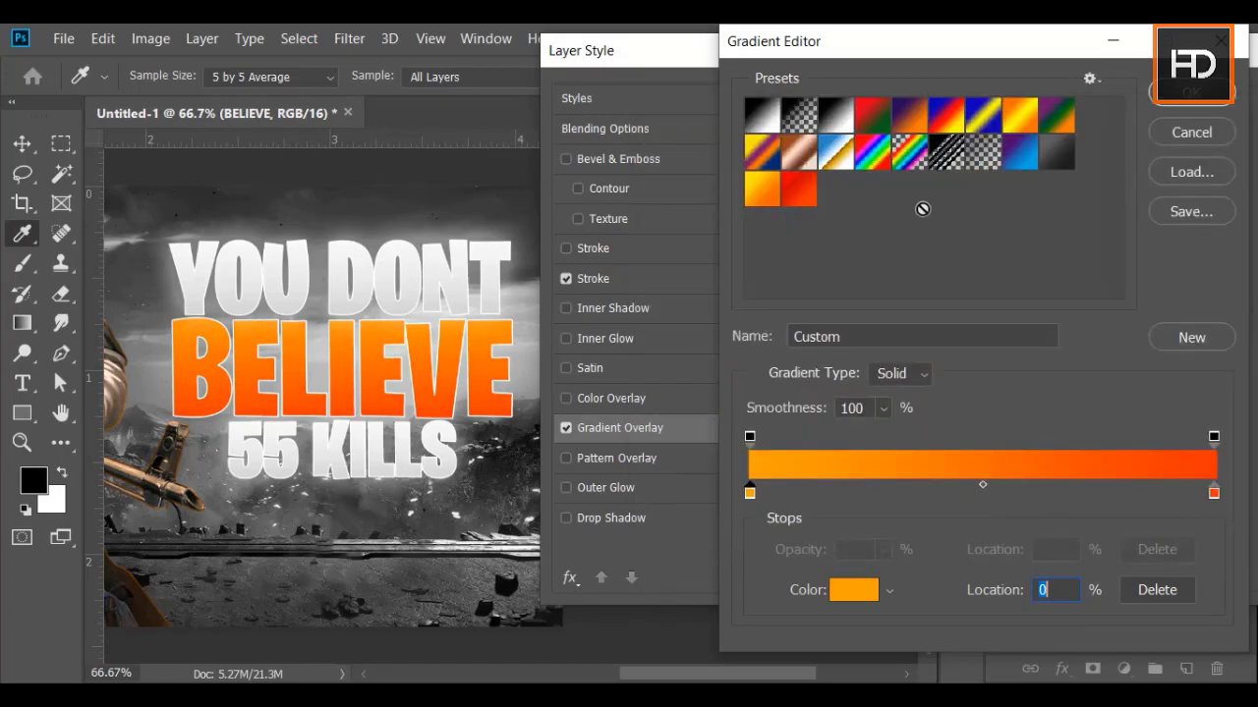
pyautogui.click(1180, 101)
# Step: Add an Outer Glow to the BELIEVE text and set its color to orange (ff6600)
pyautogui.click(587, 496)
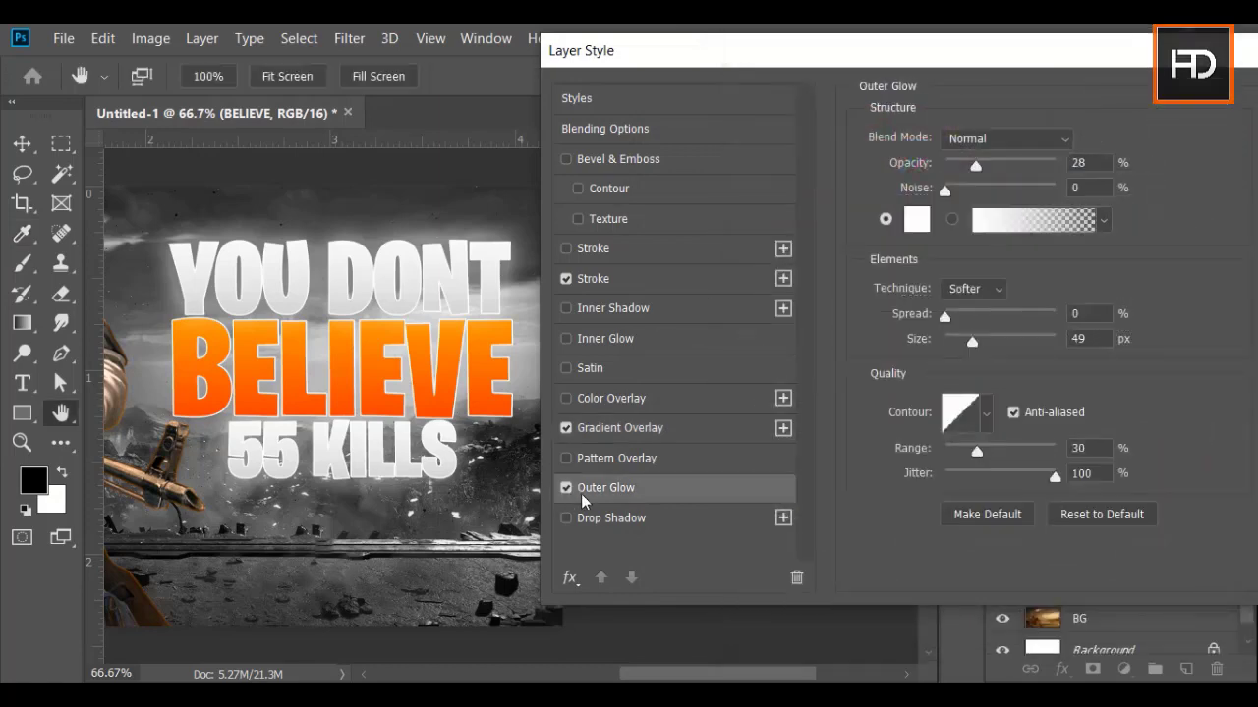
pyautogui.click(924, 221)
pyautogui.click(923, 217)
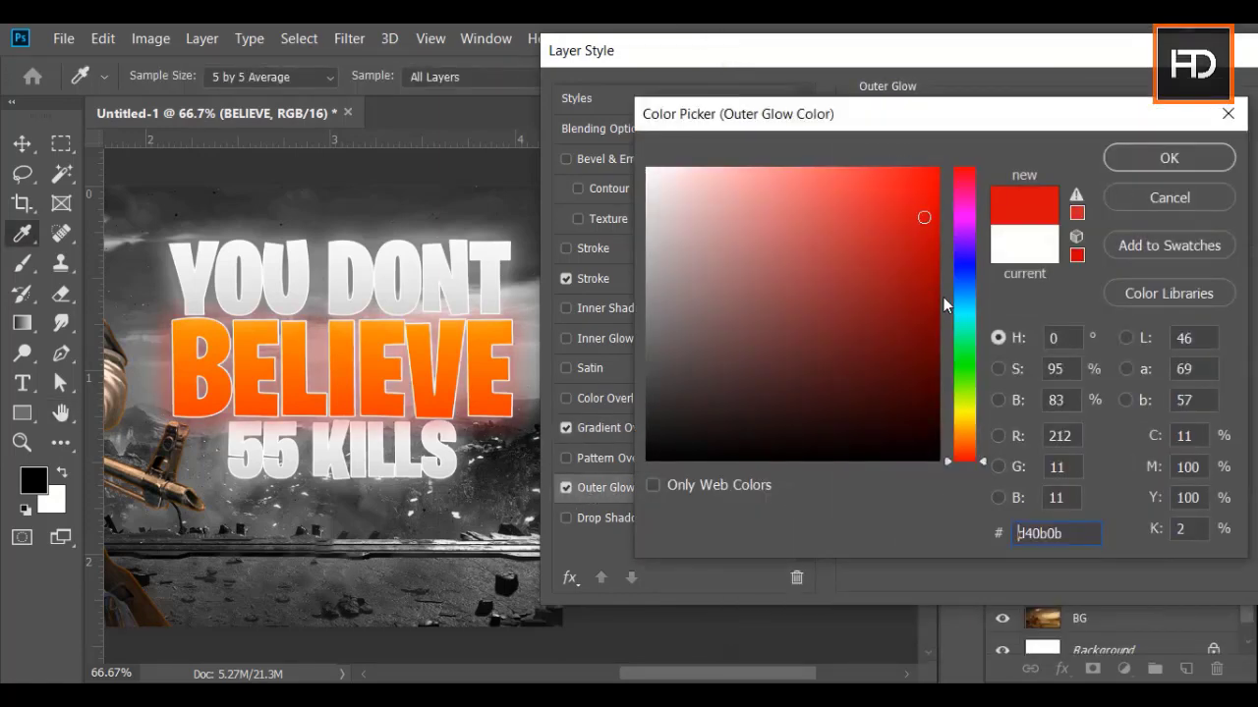
pyautogui.moveTo(923, 216); pyautogui.dragTo(948, 167)
pyautogui.moveTo(983, 460); pyautogui.dragTo(982, 443)
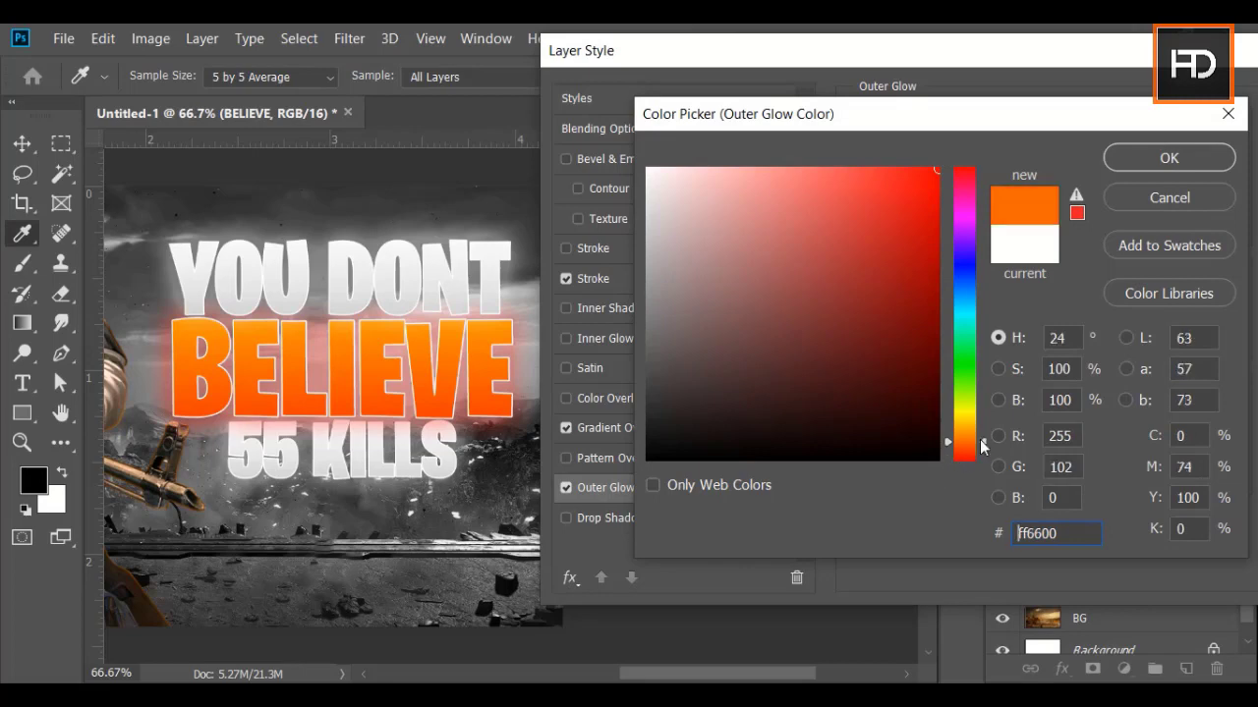
pyautogui.click(1169, 158)
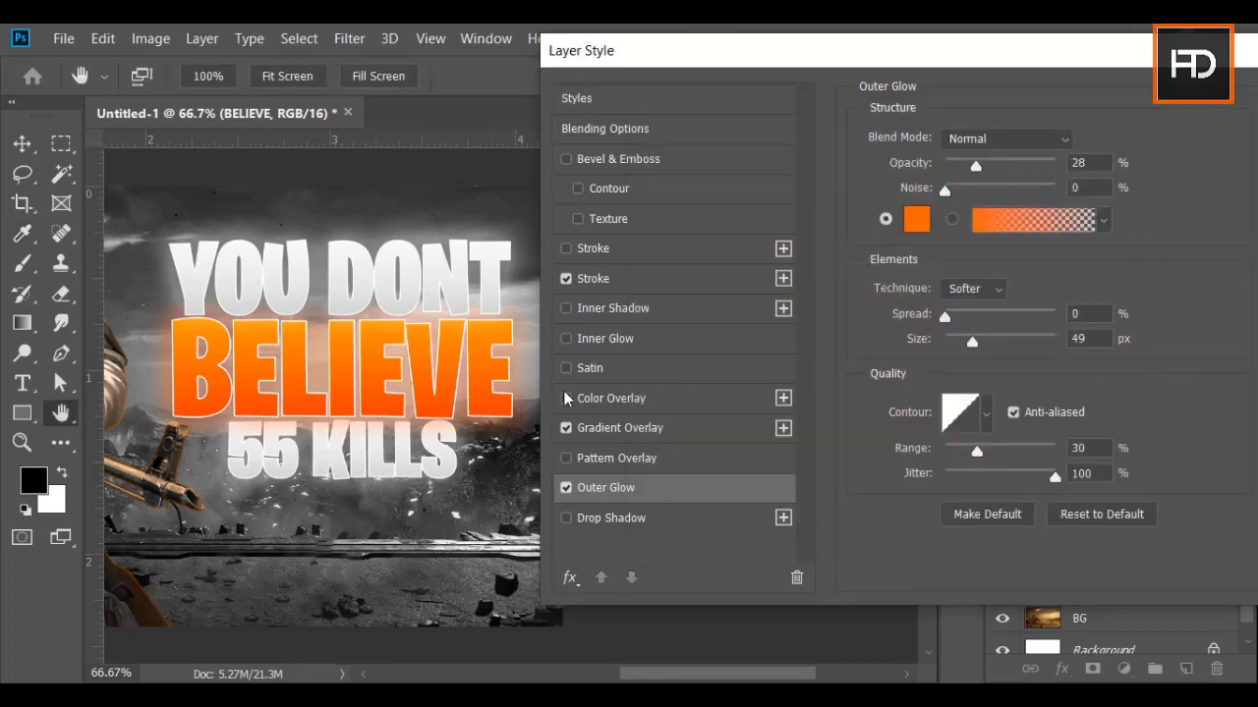
# Step: Try an Inner Shadow on the BELIEVE text in white (ffffff) with a size of 4 px
pyautogui.click(594, 310)
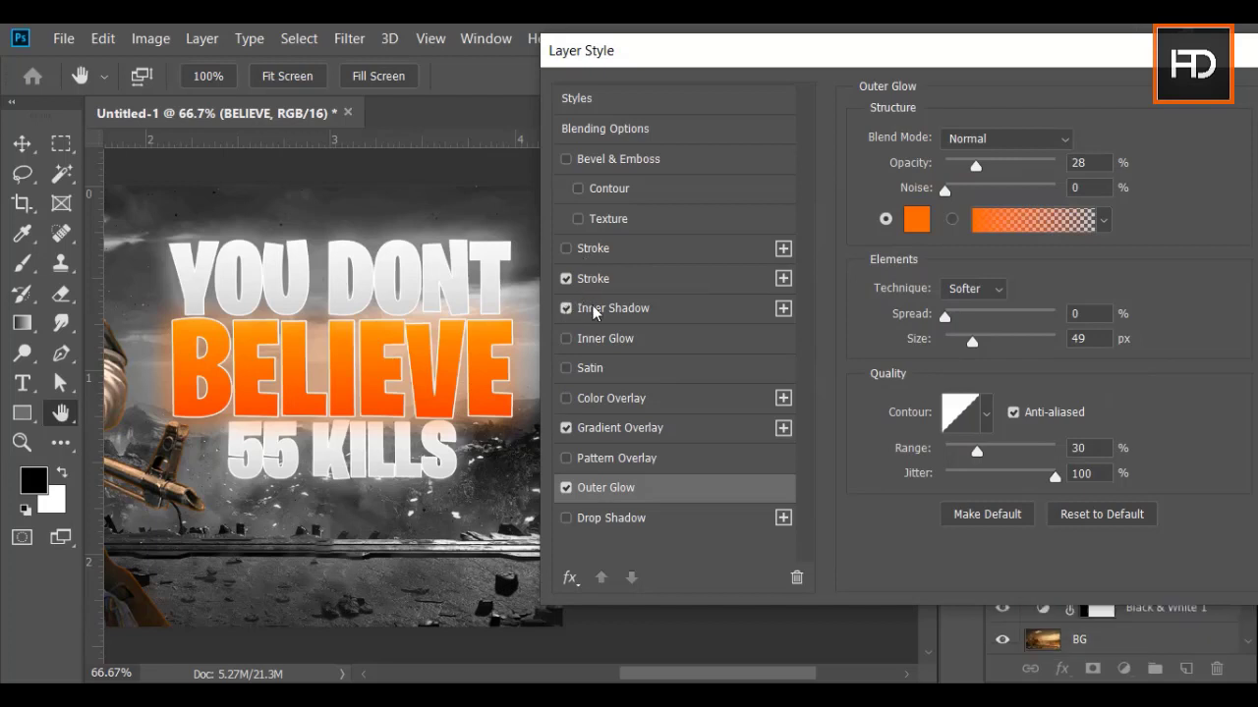
pyautogui.click(593, 311)
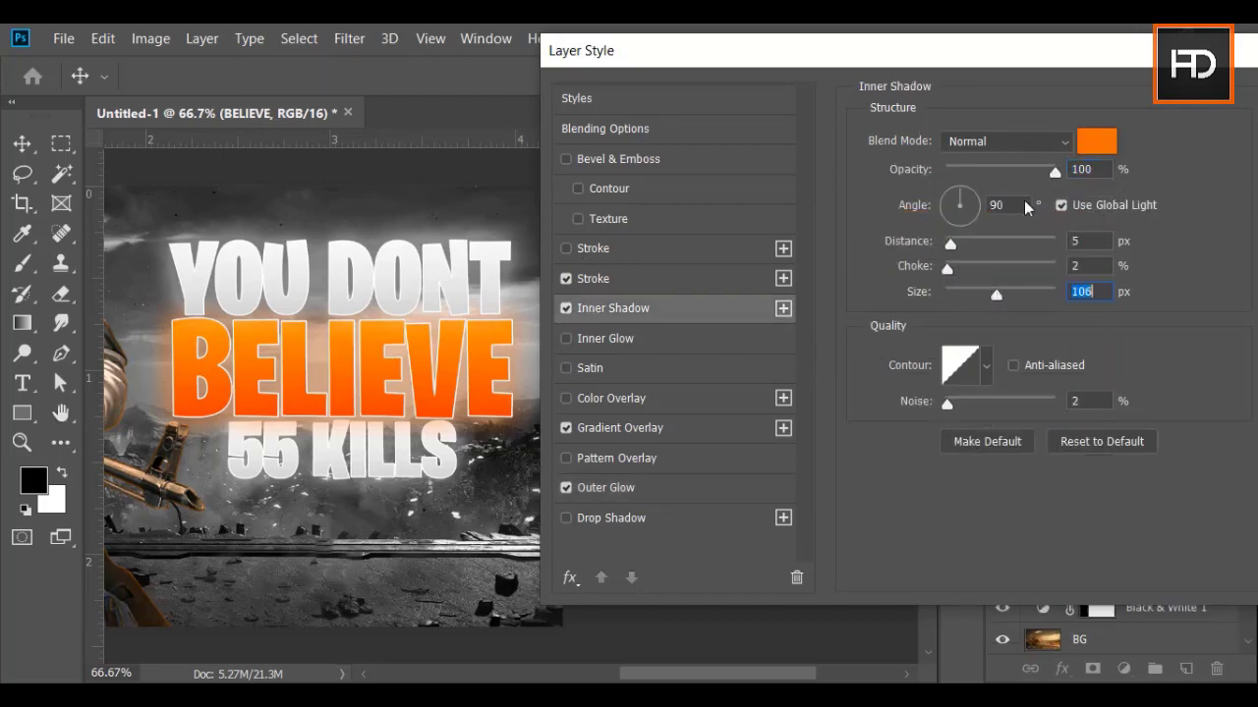
pyautogui.click(1098, 140)
pyautogui.moveTo(964, 193); pyautogui.dragTo(654, 138)
pyautogui.click(647, 169)
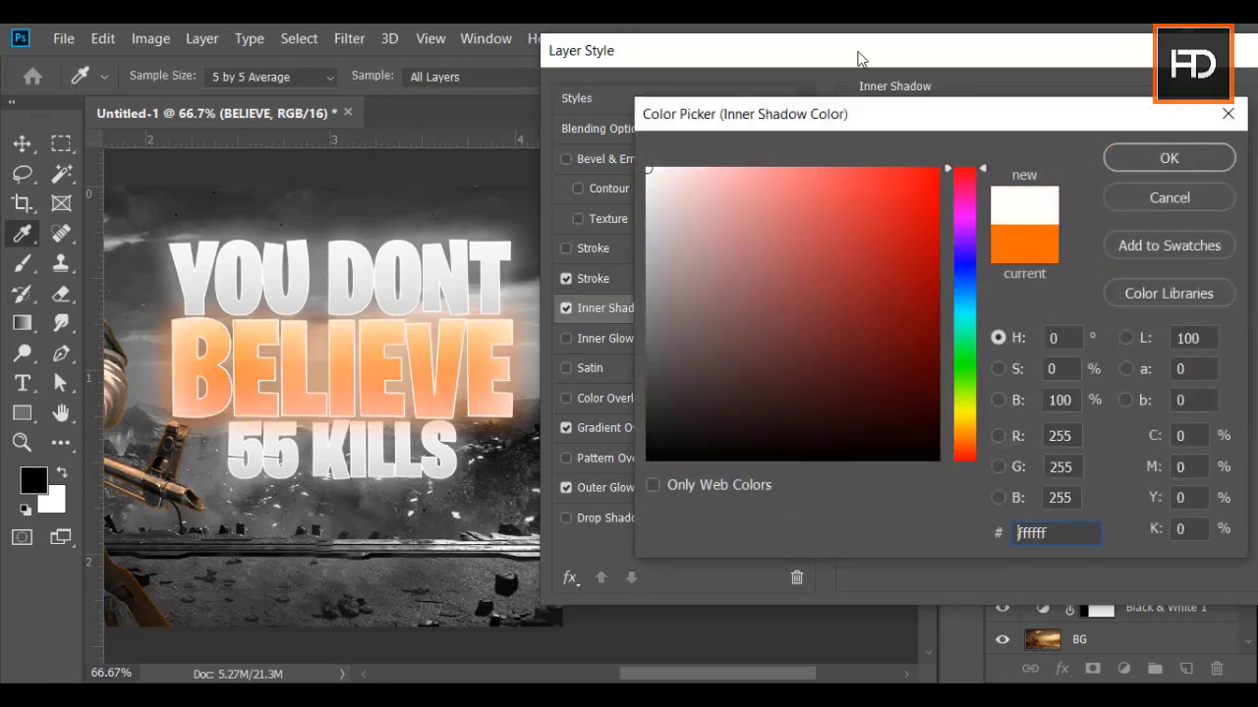
pyautogui.click(1150, 167)
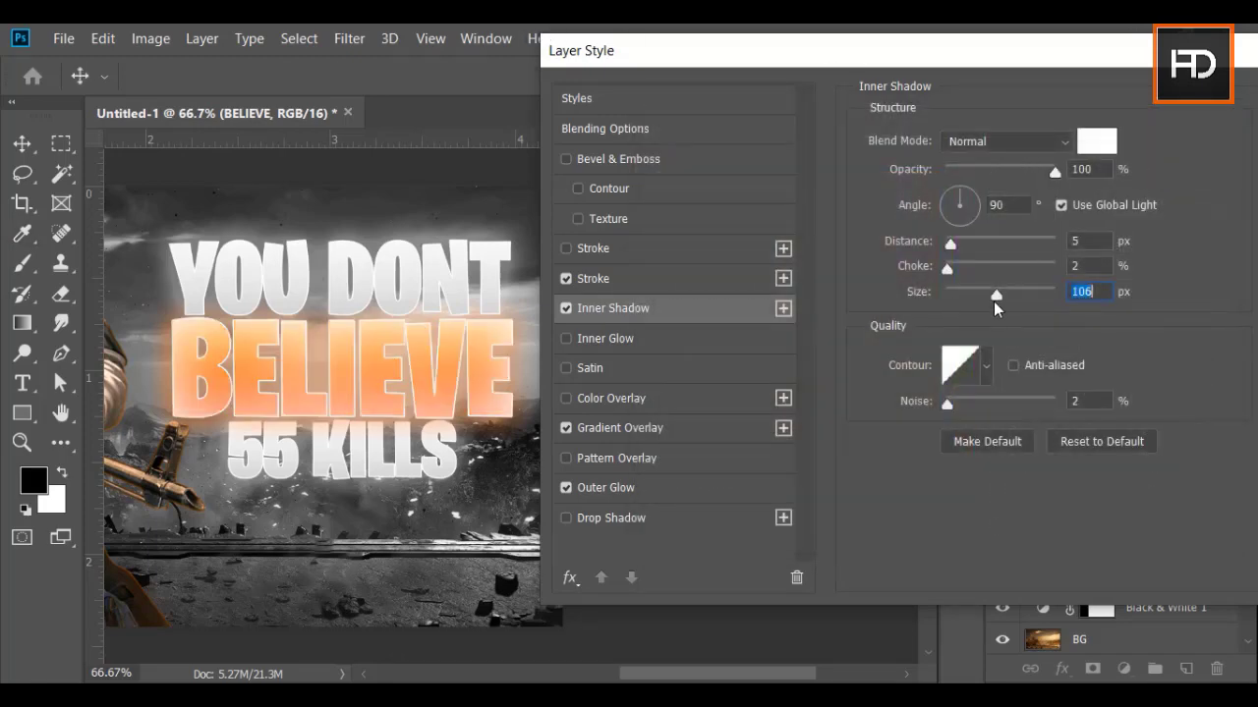
pyautogui.moveTo(993, 302); pyautogui.dragTo(950, 293)
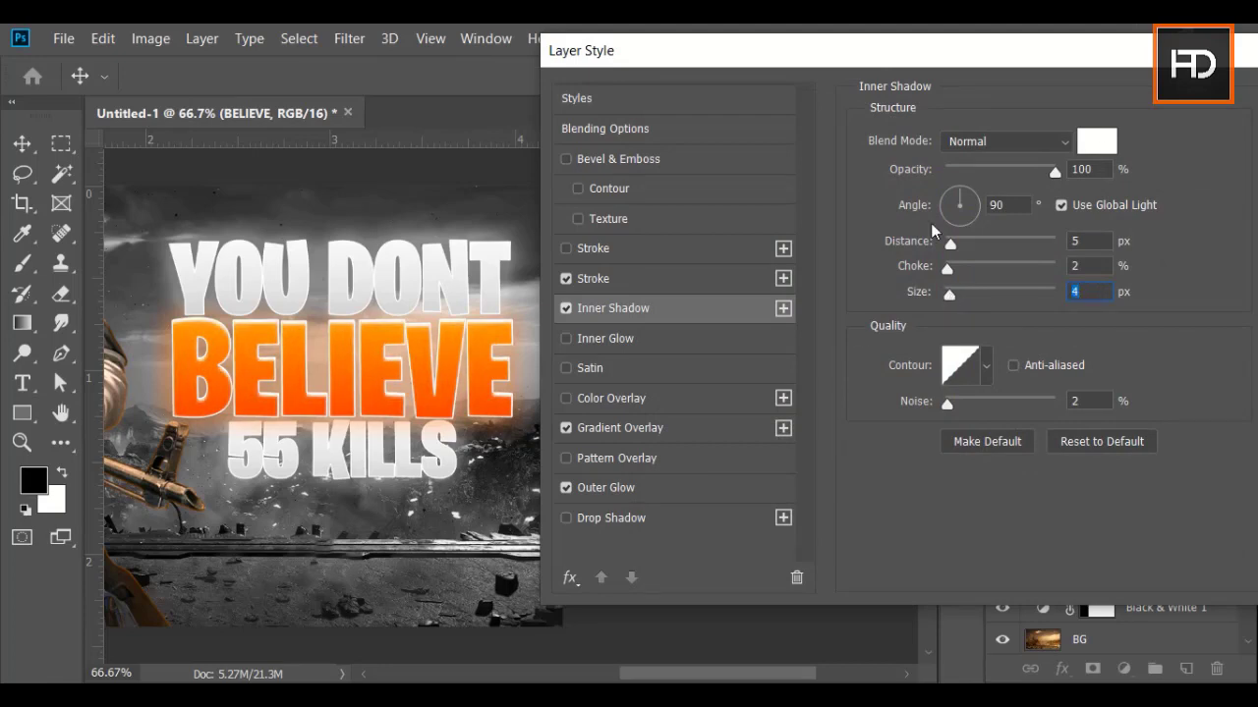
# Step: Try orange (ff6000) as the Inner Shadow color, cancel the color change and turn off the Inner Shadow
pyautogui.click(1104, 139)
pyautogui.moveTo(966, 436); pyautogui.dragTo(966, 450)
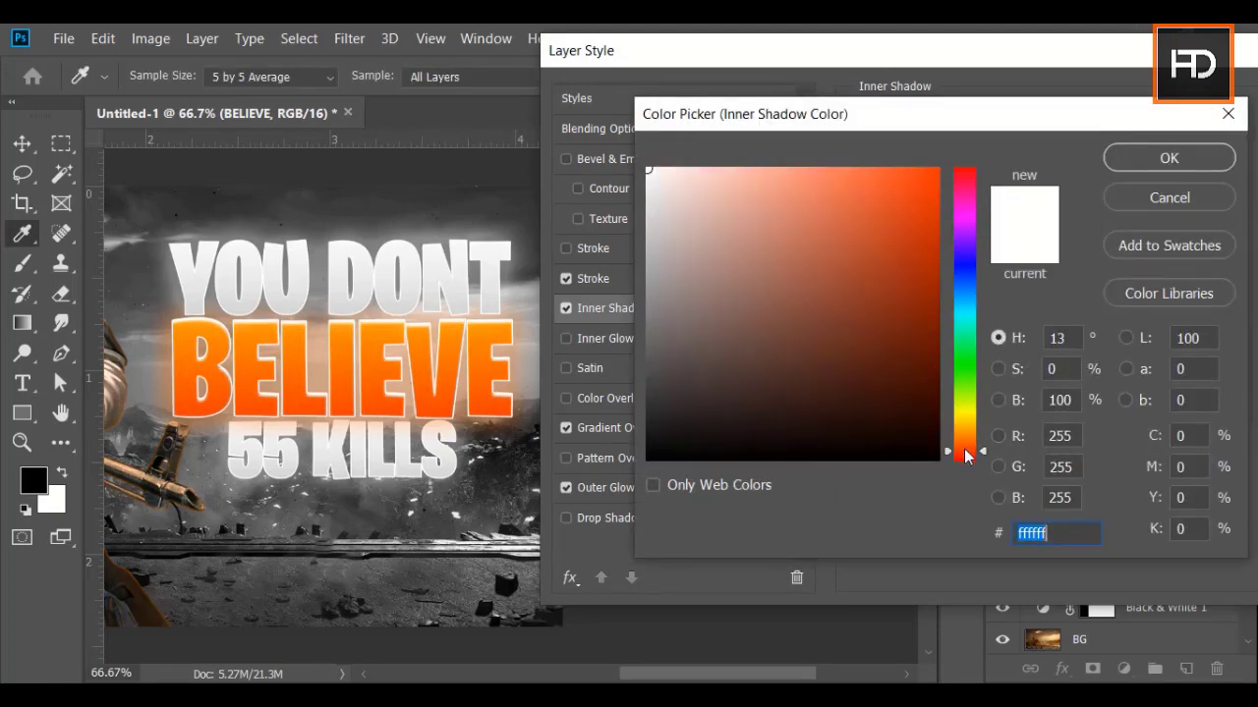
pyautogui.moveTo(938, 203); pyautogui.dragTo(939, 169)
pyautogui.click(969, 441)
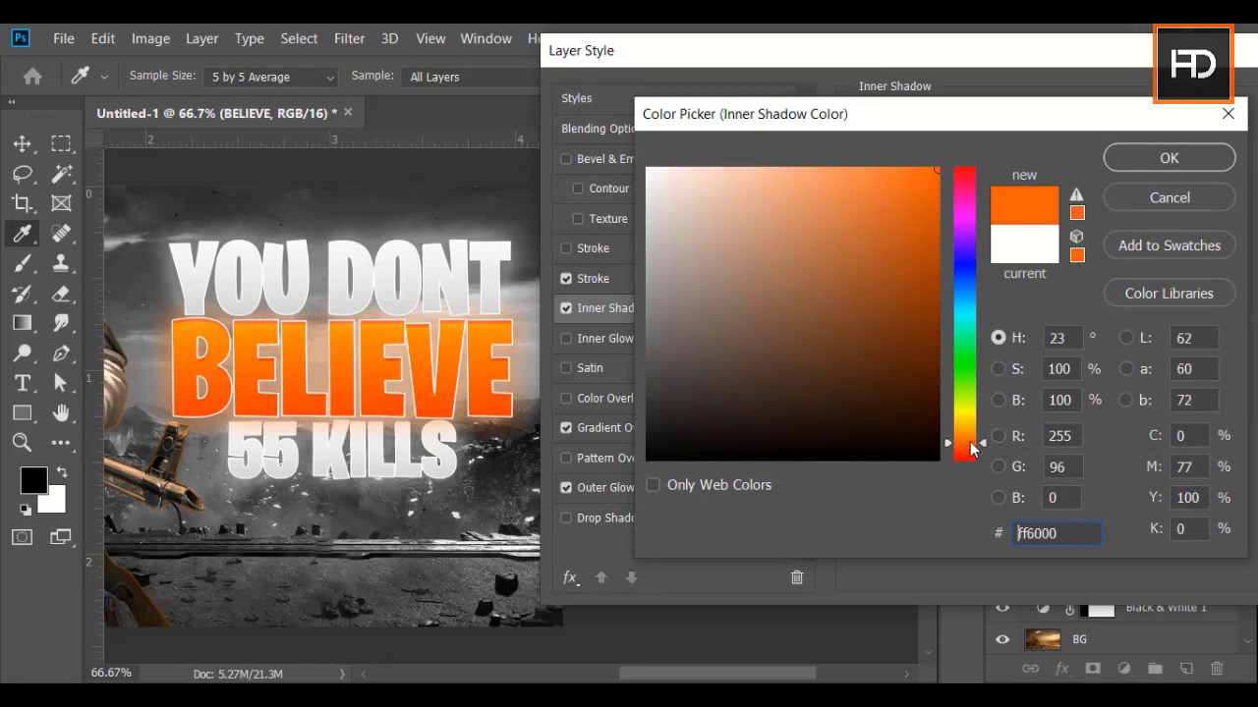
pyautogui.click(1126, 199)
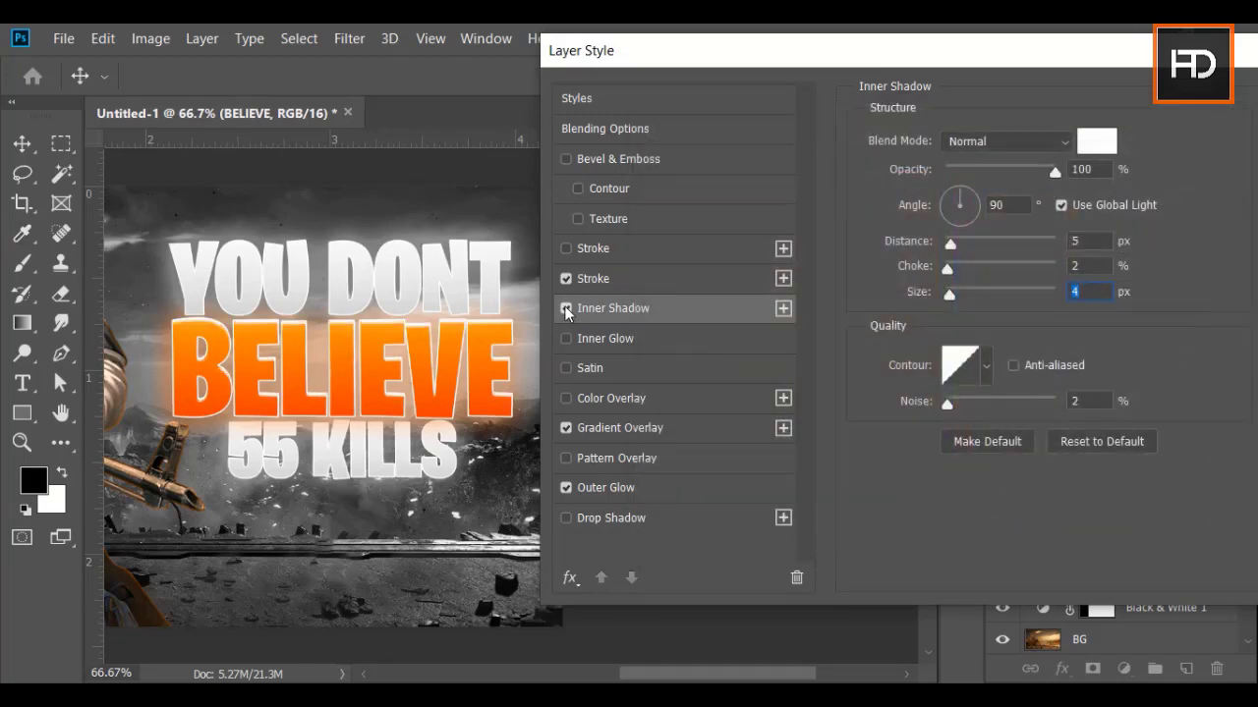
pyautogui.click(565, 307)
# Step: Add a black Drop Shadow to the BELIEVE text with 6% spread and 1 px size, and apply the layer style
pyautogui.click(566, 517)
pyautogui.click(587, 519)
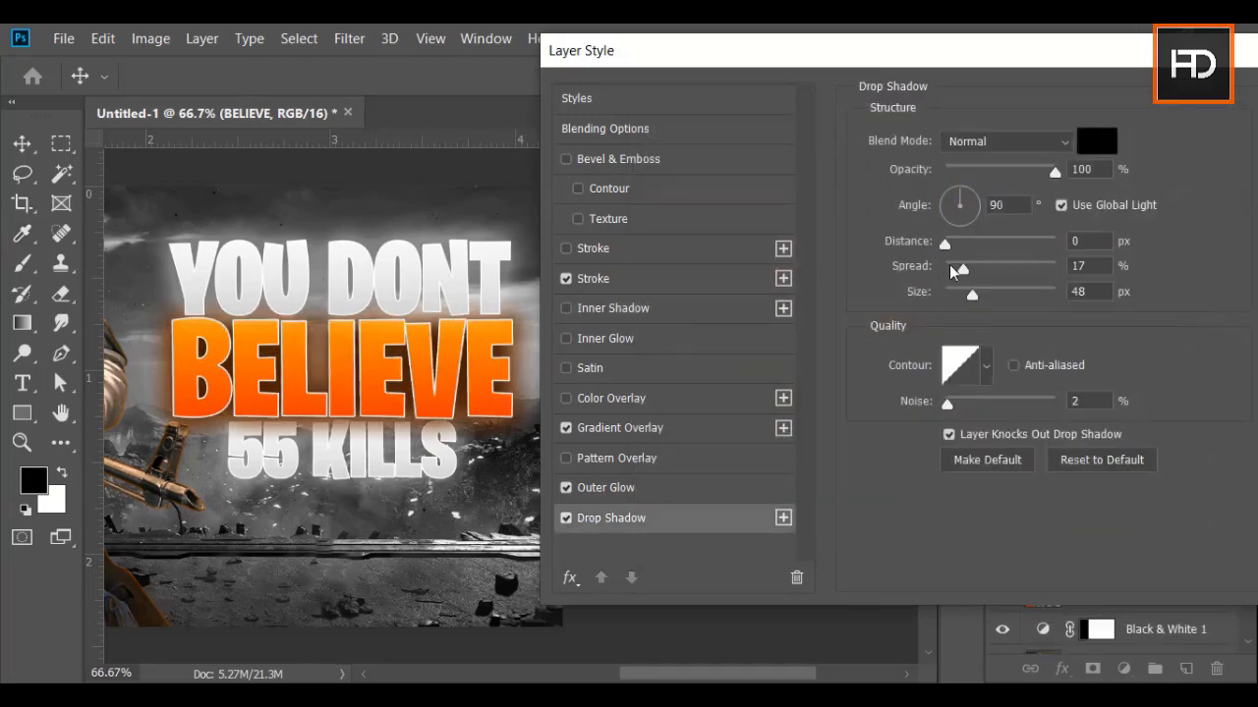
pyautogui.click(951, 266)
pyautogui.click(959, 293)
pyautogui.moveTo(959, 294)
pyautogui.mouseDown()
pyautogui.moveTo(946, 292)
pyautogui.moveTo(960, 297)
pyautogui.mouseUp()
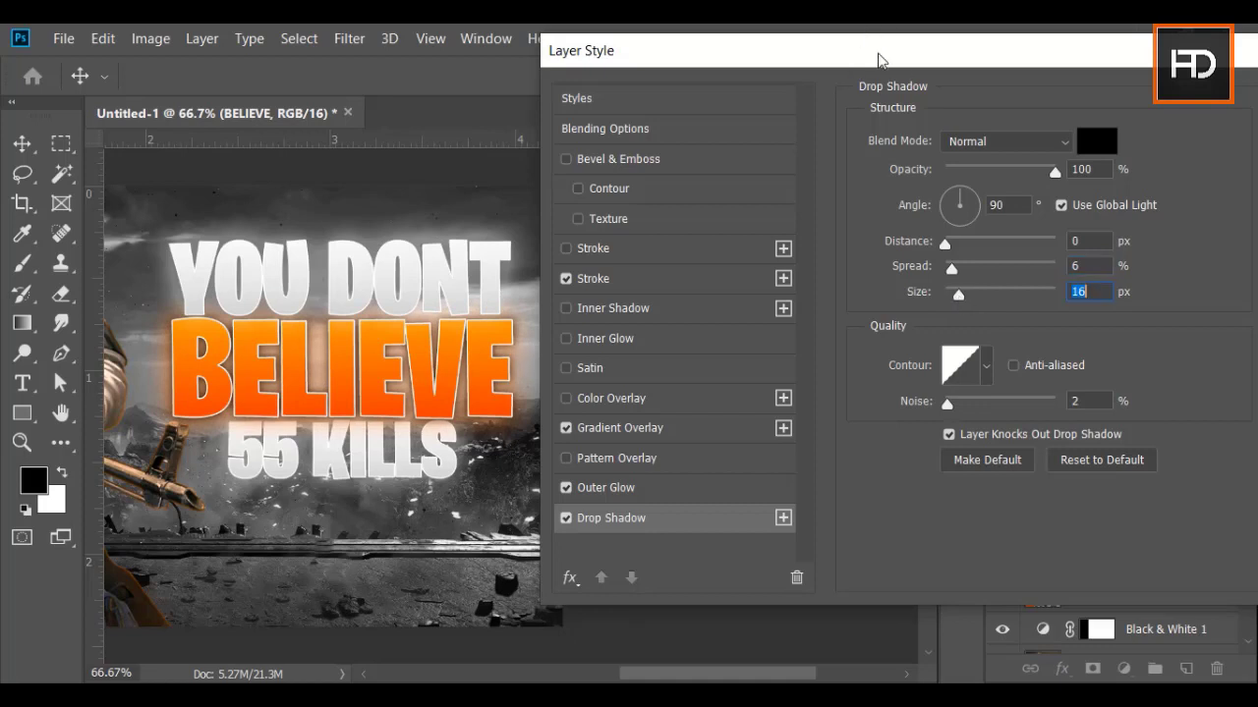
pyautogui.moveTo(878, 61); pyautogui.dragTo(800, 86)
pyautogui.press('Down')
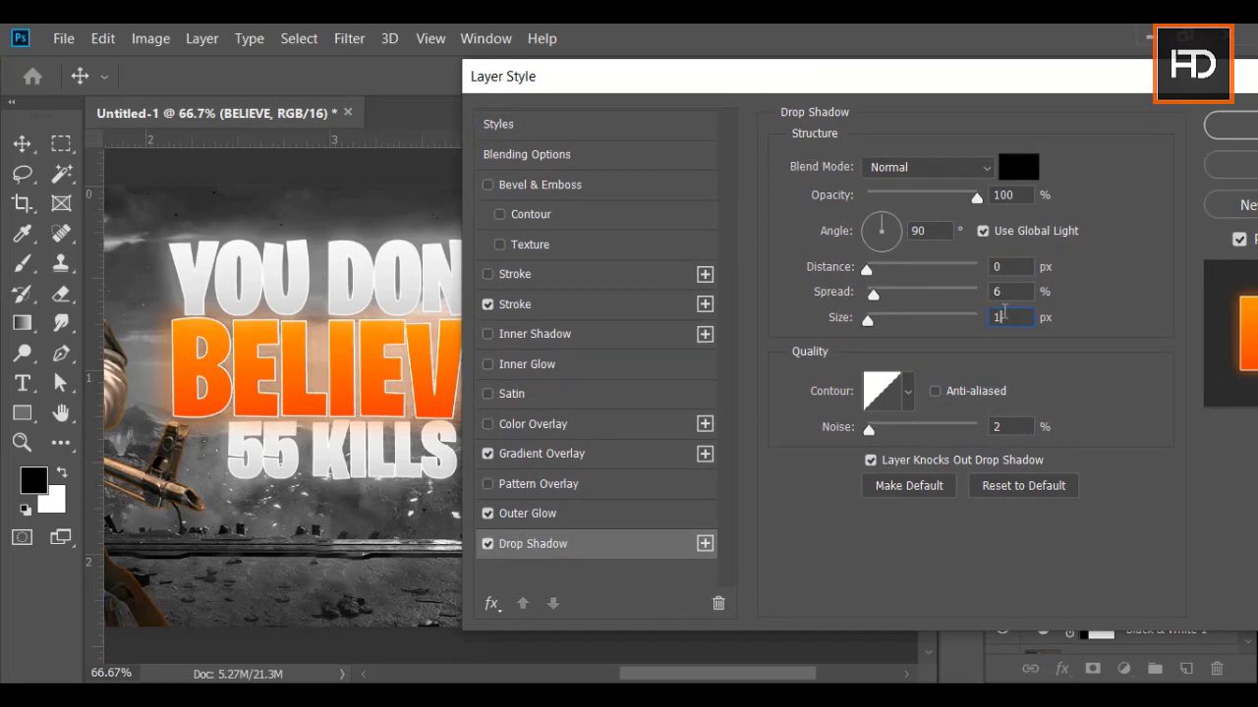
pyautogui.press('Return')
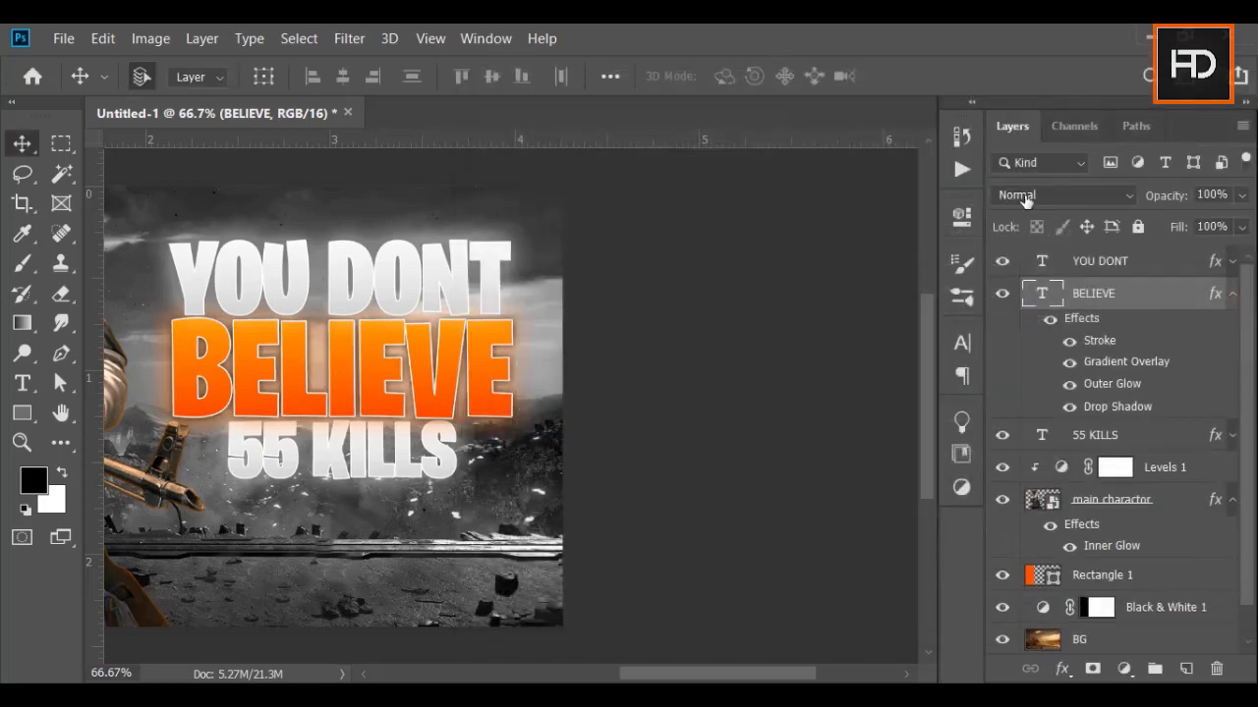
# Step: Enlarge the YOU DONT, BELIEVE and 55 KILLS text layers together and tilt them slightly upward to the right beside the character
pyautogui.click(1232, 293)
pyautogui.moveTo(781, 676); pyautogui.dragTo(698, 676)
pyautogui.click(1149, 327)
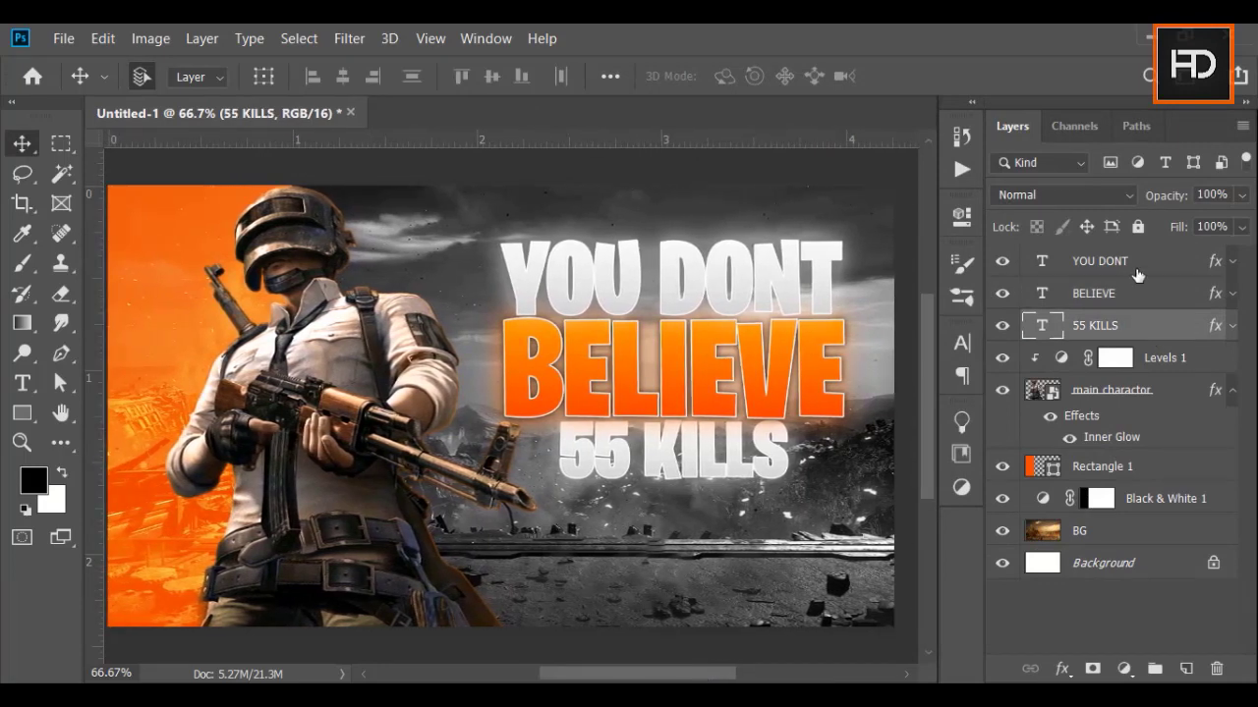
pyautogui.keyDown('shift'); pyautogui.click(1136, 270); pyautogui.keyUp('shift')
pyautogui.hotkey('ctrl', 't')
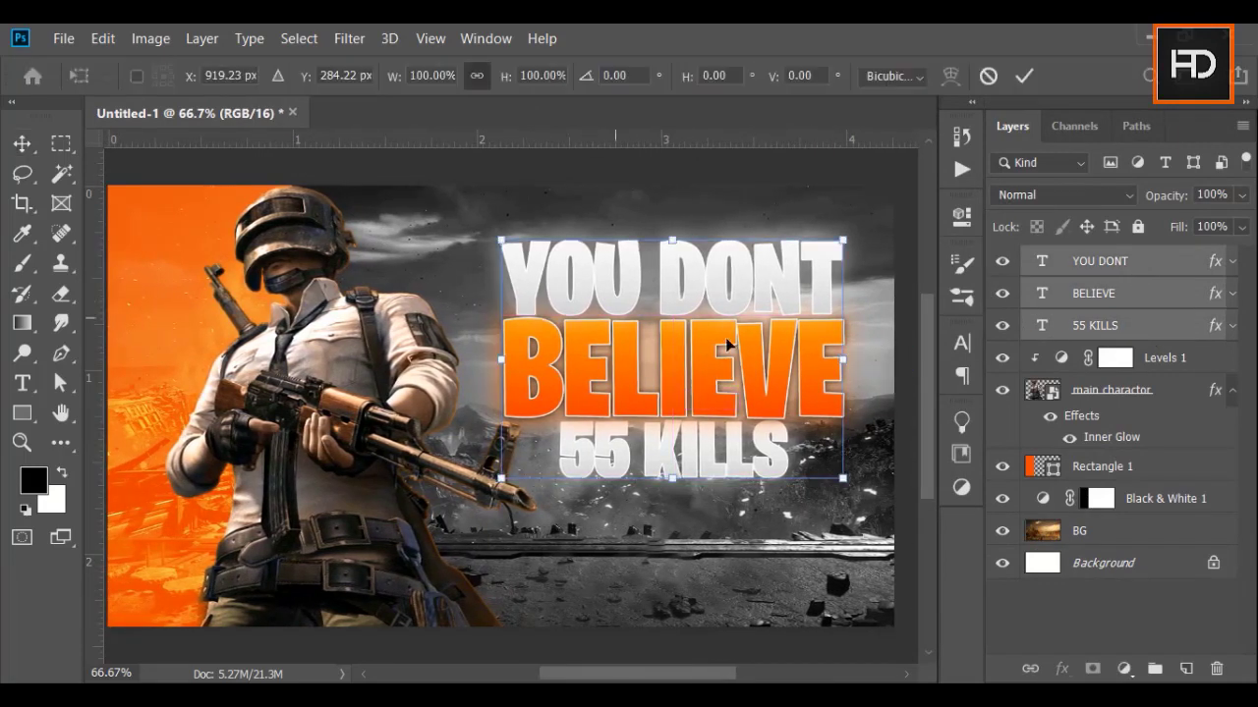
pyautogui.moveTo(847, 393); pyautogui.dragTo(844, 374)
pyautogui.moveTo(842, 462); pyautogui.dragTo(923, 499)
pyautogui.moveTo(792, 435); pyautogui.dragTo(765, 458)
pyautogui.click(1024, 75)
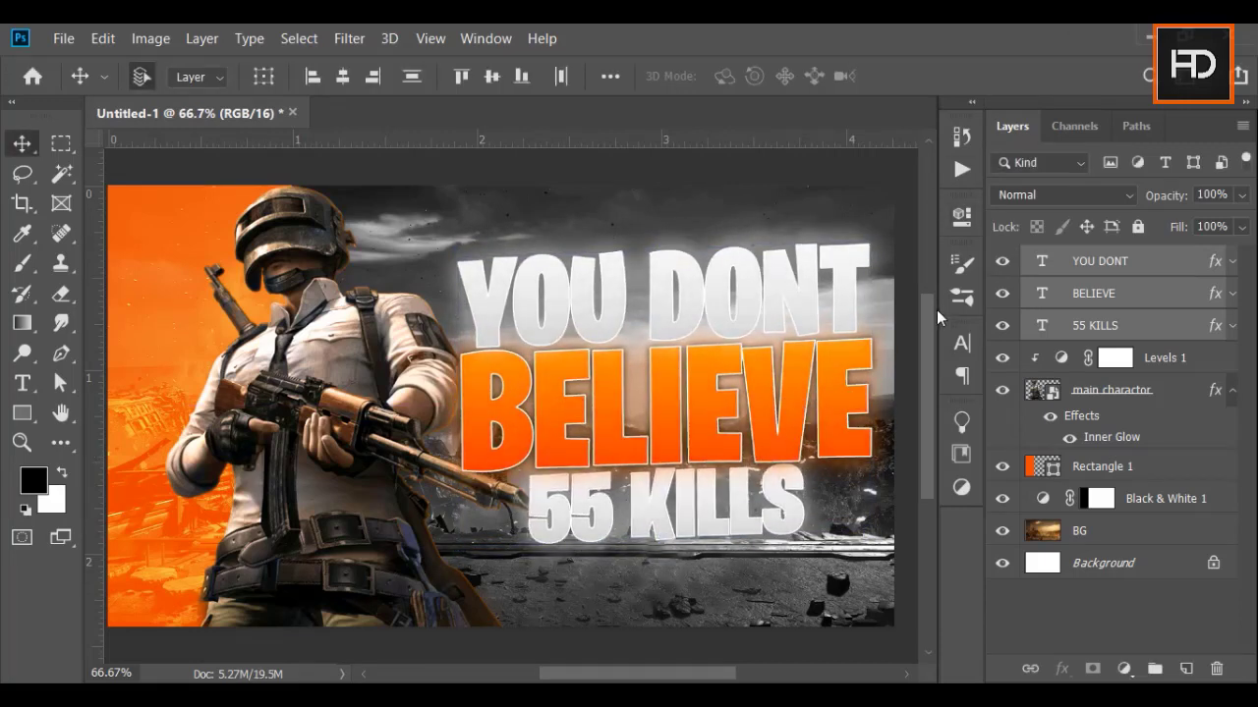
# Step: Duplicate the YOU DONT, BELIEVE and 55 KILLS text layers together and put the copies in a new group
pyautogui.moveTo(930, 310)
pyautogui.mouseDown()
pyautogui.moveTo(928, 273)
pyautogui.moveTo(930, 319)
pyautogui.mouseUp()
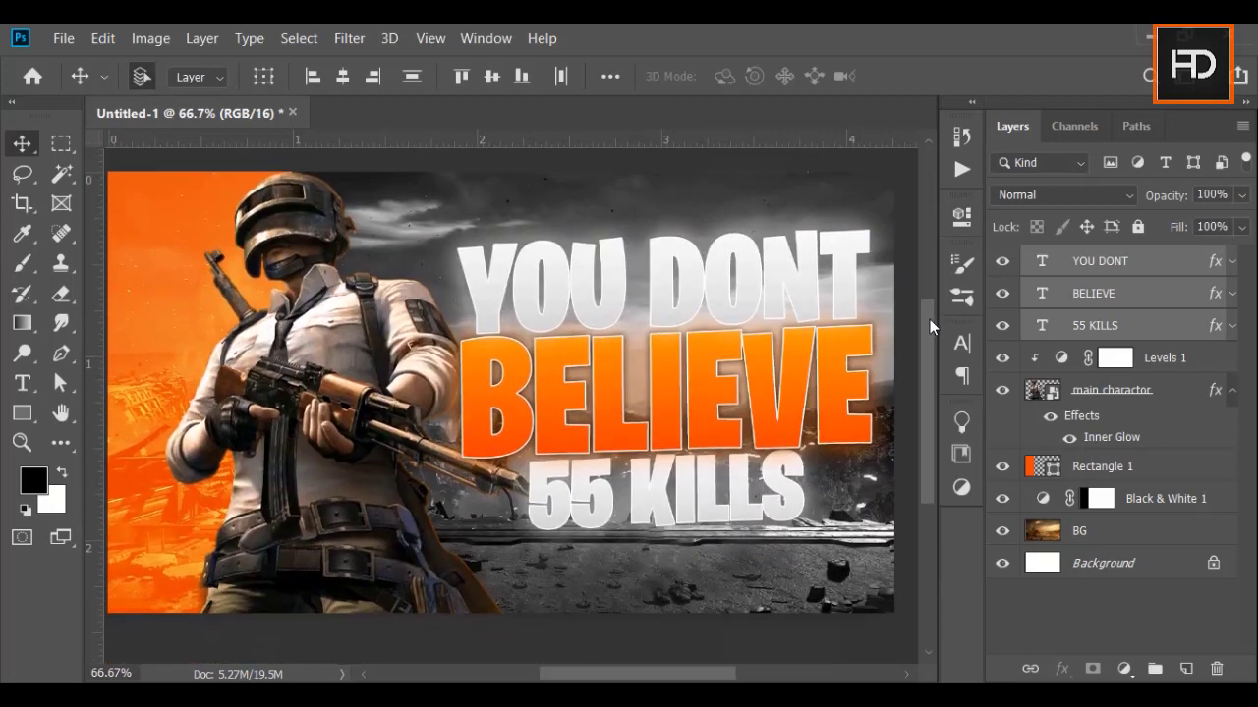
pyautogui.click(1232, 326)
pyautogui.click(1233, 265)
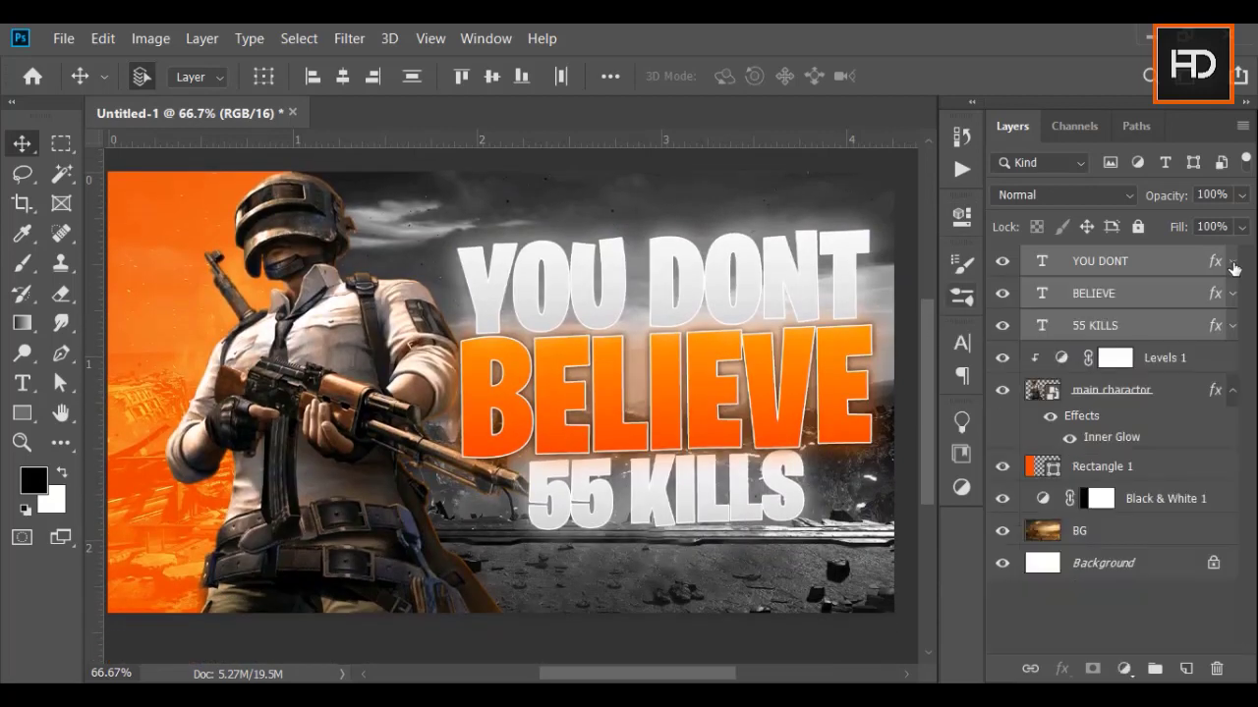
pyautogui.click(1172, 334)
pyautogui.click(1233, 325)
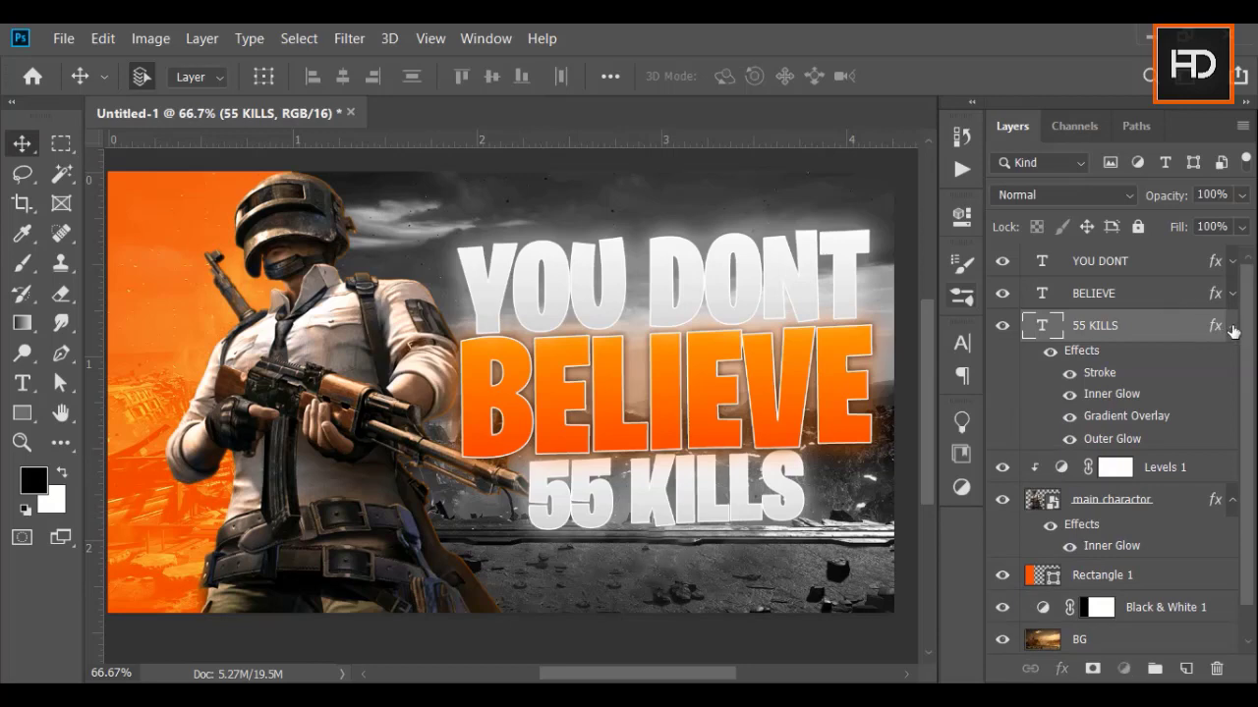
pyautogui.click(1233, 325)
pyautogui.keyDown('shift'); pyautogui.click(1140, 265); pyautogui.keyUp('shift')
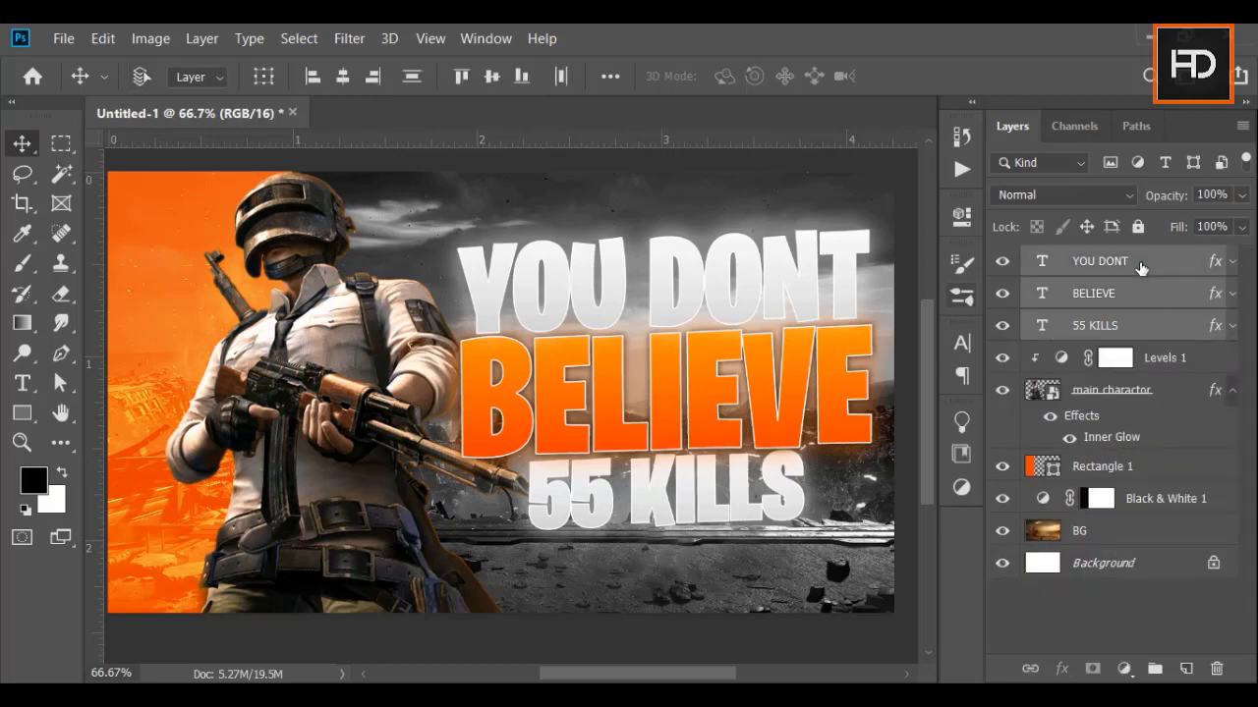
pyautogui.hotkey('ctrl', 'j')
pyautogui.hotkey('ctrl', 'g')
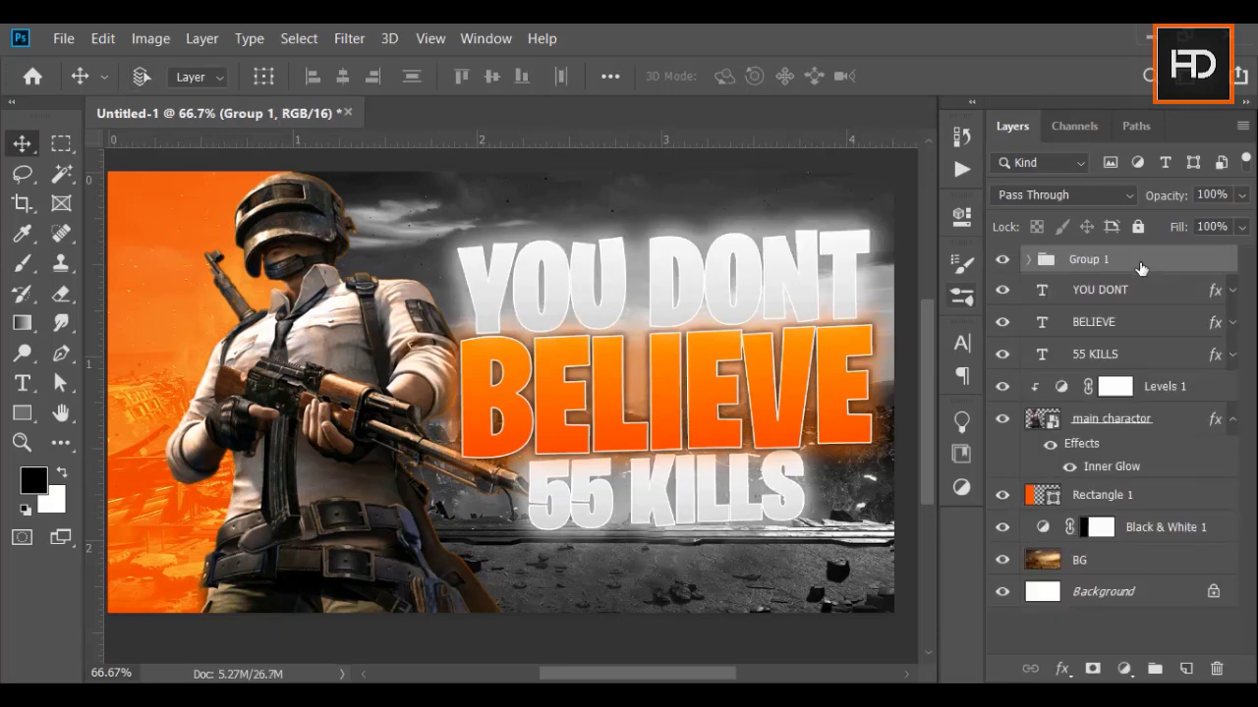
# Step: Turn off all layer effects on the YOU DONT, BELIEVE and 55 KILLS copies inside Group 1
pyautogui.click(1026, 260)
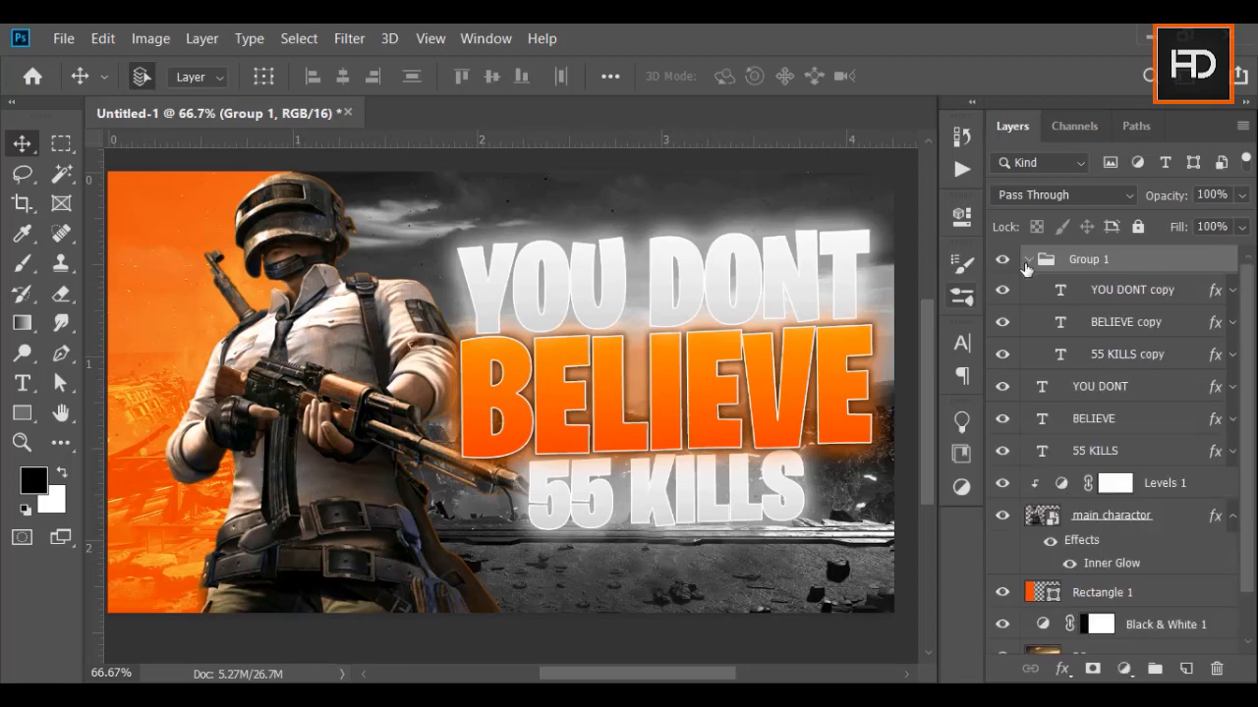
pyautogui.rightClick(1184, 295)
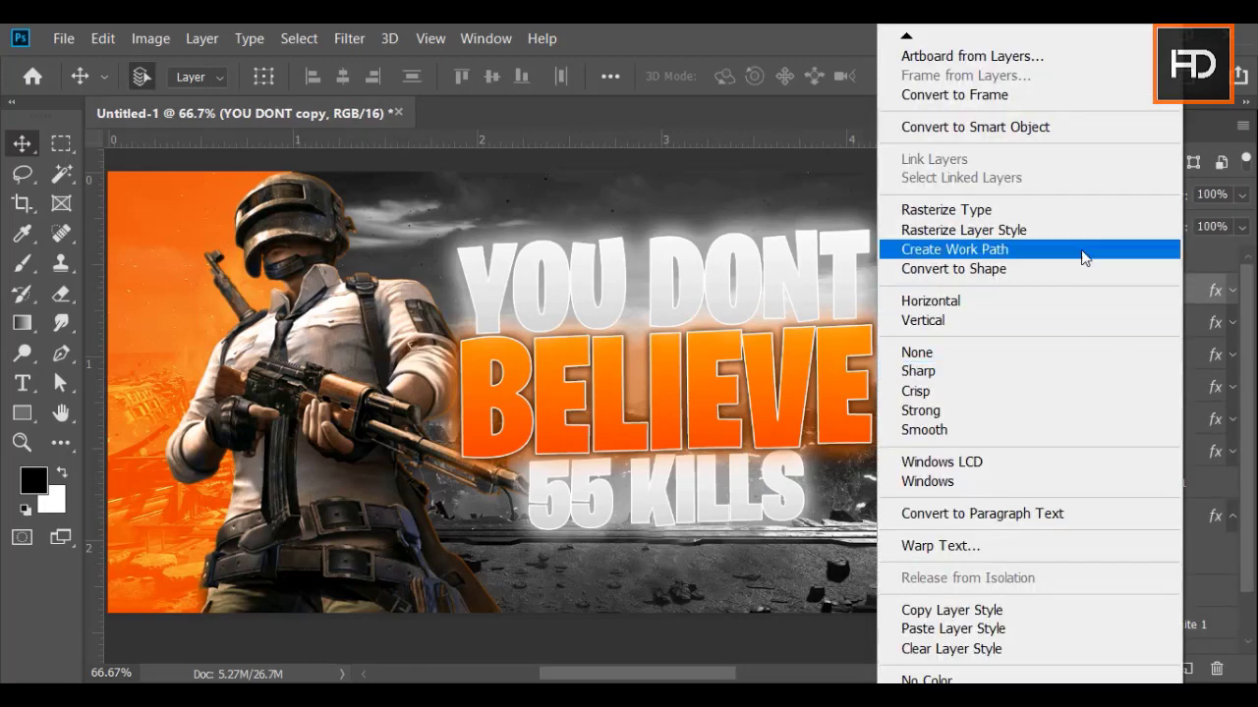
pyautogui.click(1186, 300)
pyautogui.keyDown('shift'); pyautogui.click(1160, 357); pyautogui.keyUp('shift')
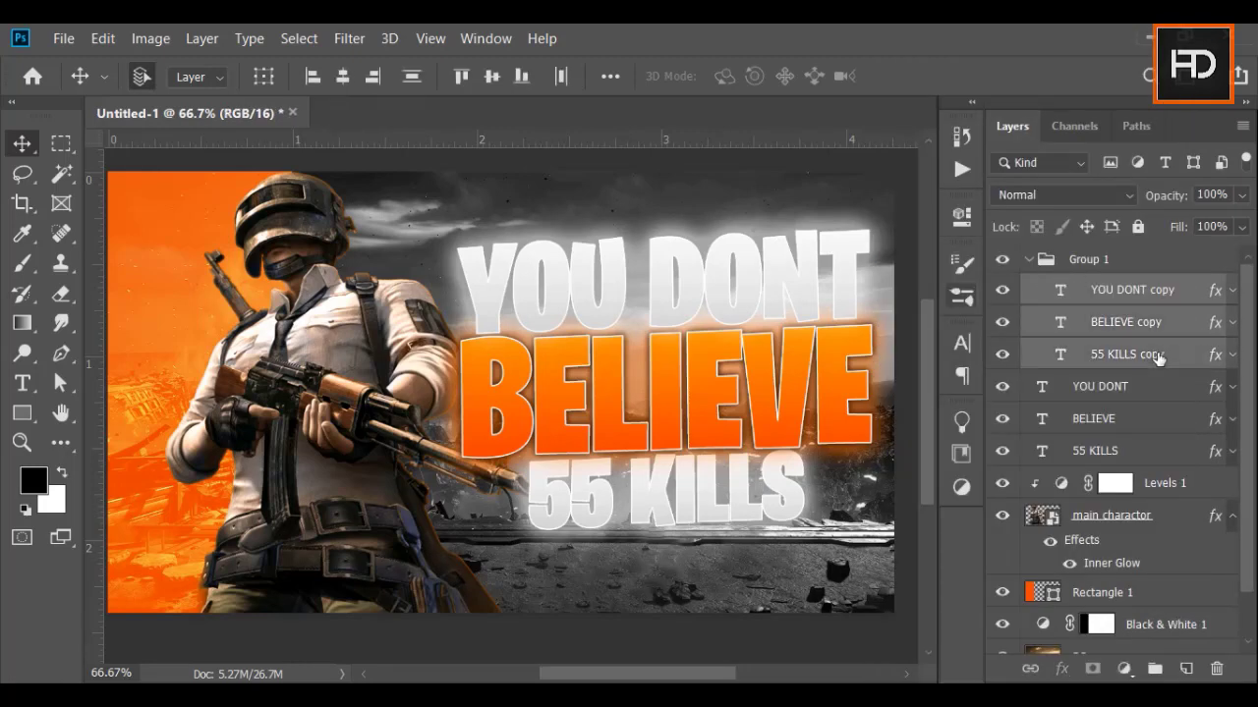
pyautogui.rightClick(1159, 358)
pyautogui.click(1200, 285)
pyautogui.click(1232, 291)
pyautogui.click(1068, 316)
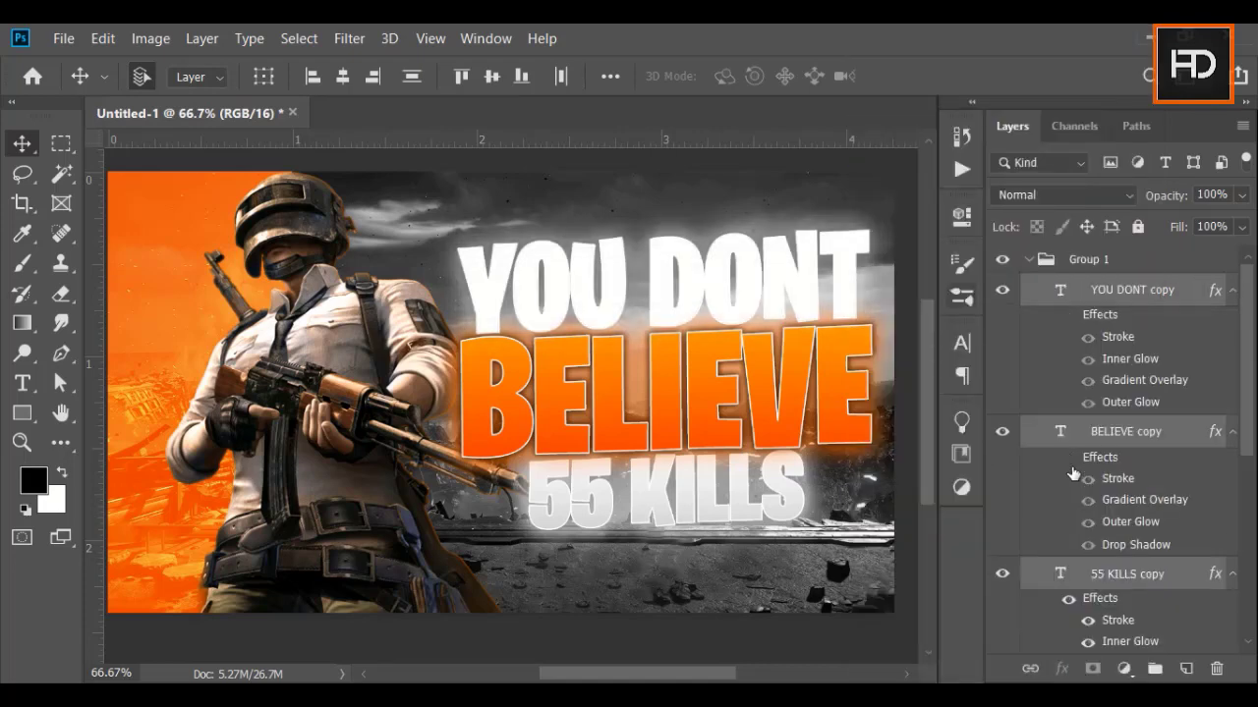
pyautogui.click(1068, 457)
pyautogui.click(1068, 599)
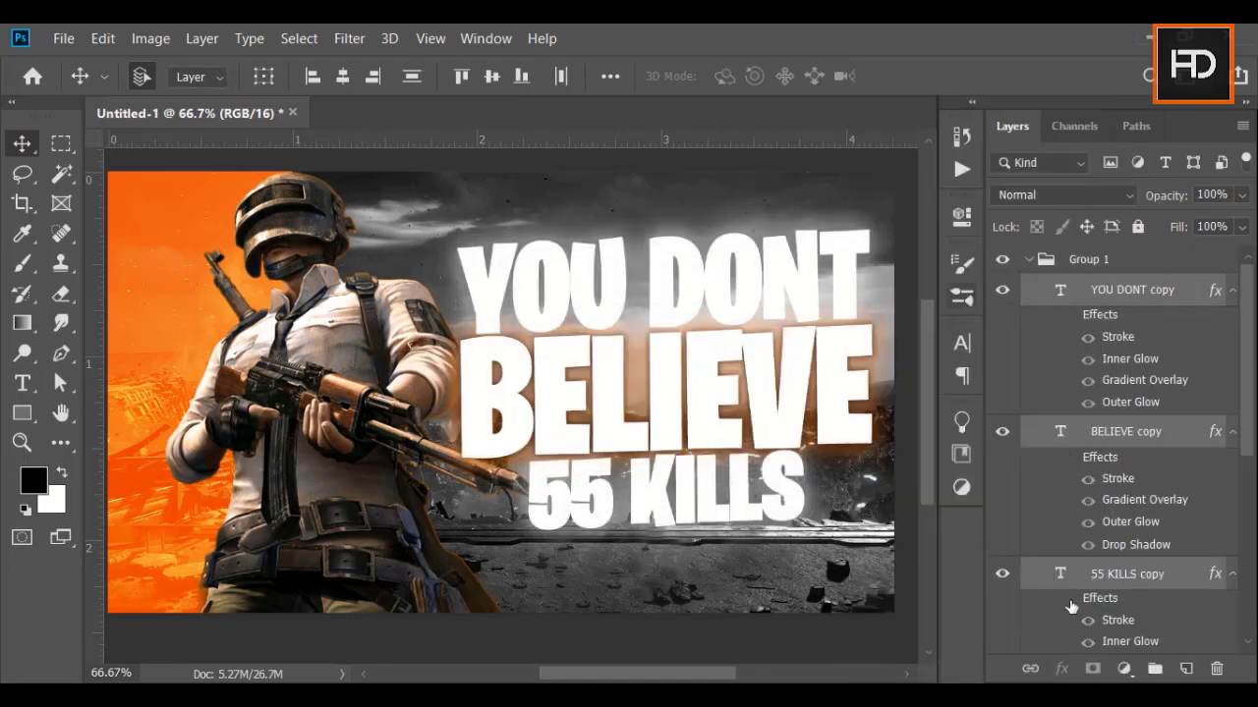
pyautogui.click(1232, 292)
# Step: Convert Group 1 to a smart object and hide it, keeping the three original text layers visible
pyautogui.click(1040, 261)
pyautogui.click(1028, 259)
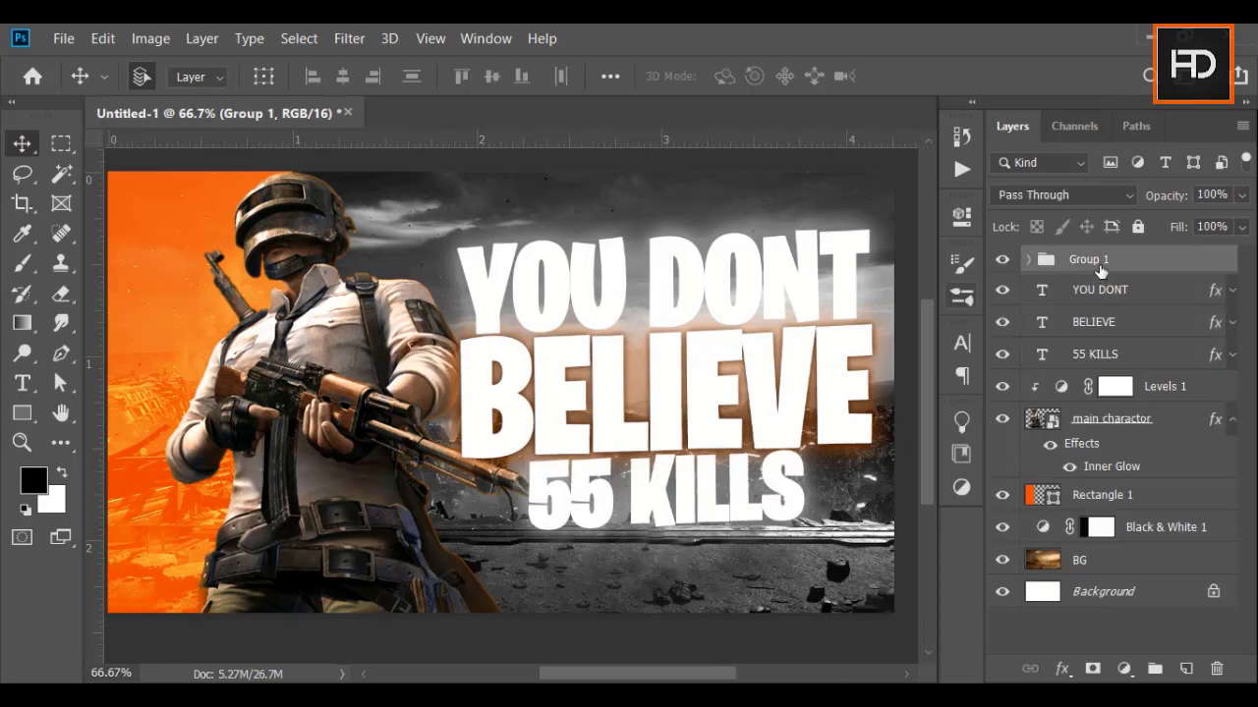
pyautogui.rightClick(1097, 263)
pyautogui.click(966, 140)
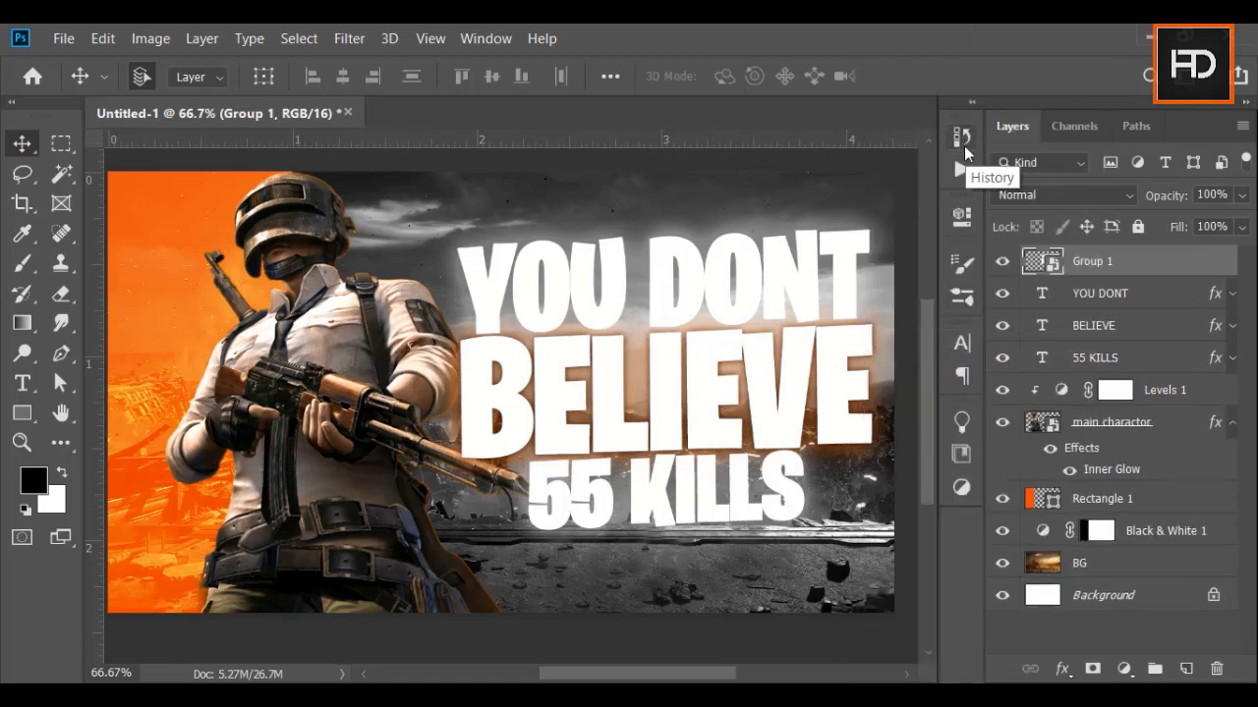
pyautogui.click(1002, 357)
pyautogui.click(1002, 325)
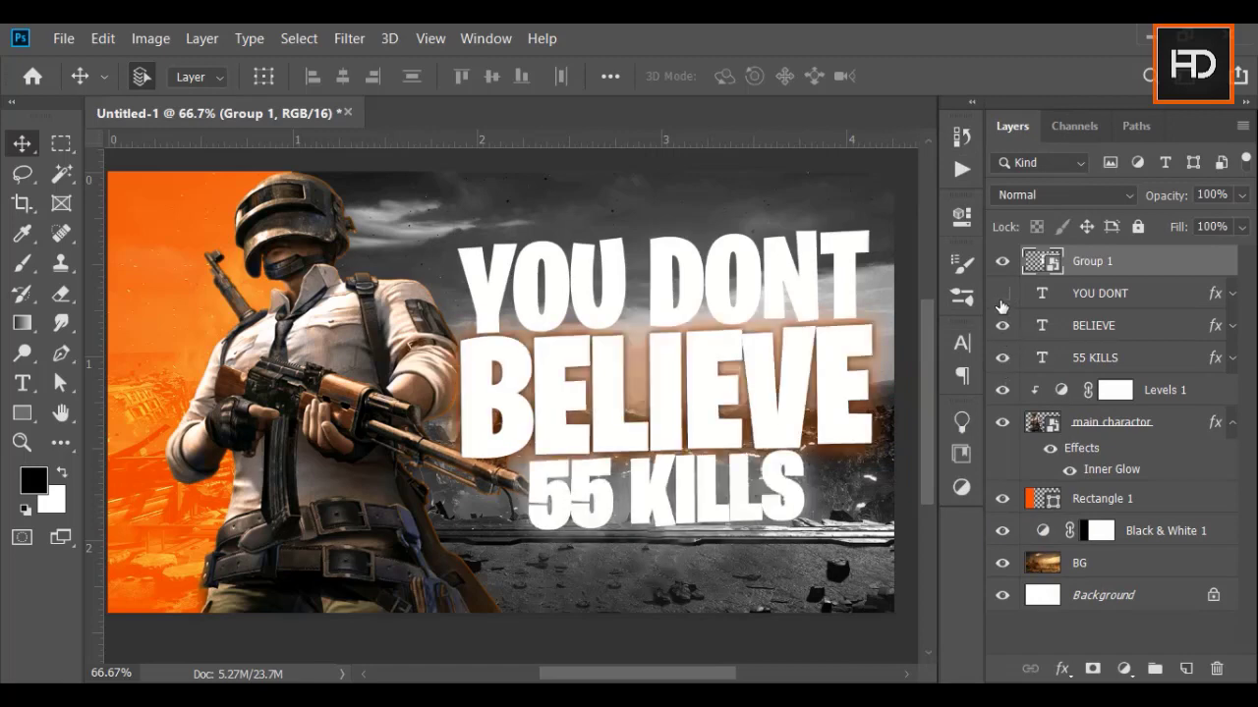
pyautogui.click(1002, 293)
pyautogui.click(1002, 262)
# Step: Add a layer mask to the 55 KILLS text from the main charactor outline and invert it so the rifle sits in front
pyautogui.click(1094, 357)
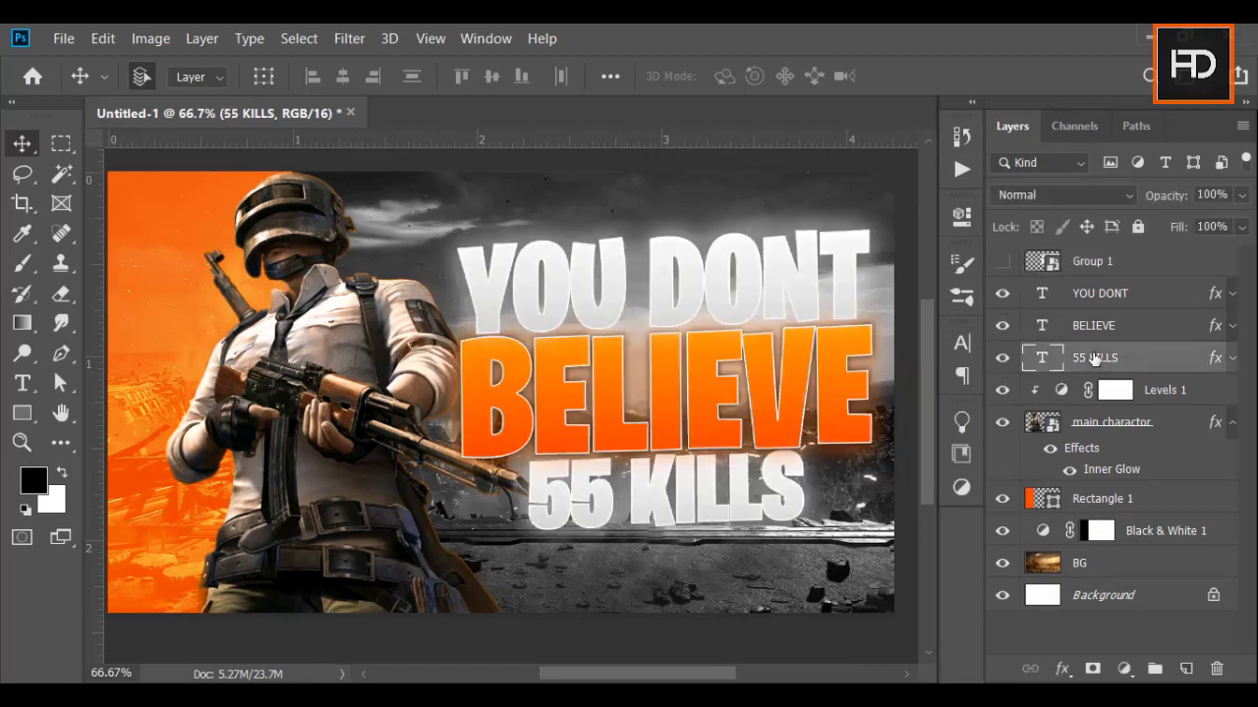
pyautogui.keyDown('ctrl'); pyautogui.click(1041, 421); pyautogui.keyUp('ctrl')
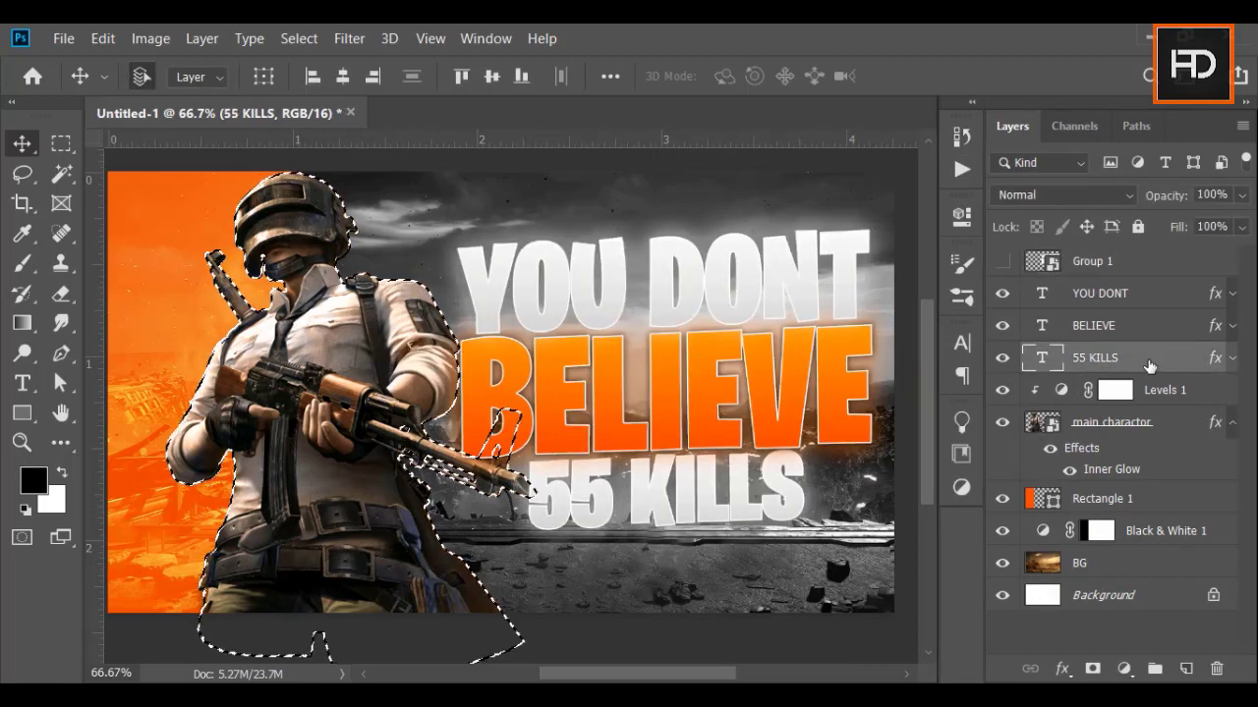
pyautogui.click(1093, 669)
pyautogui.hotkey('ctrl', 'i')
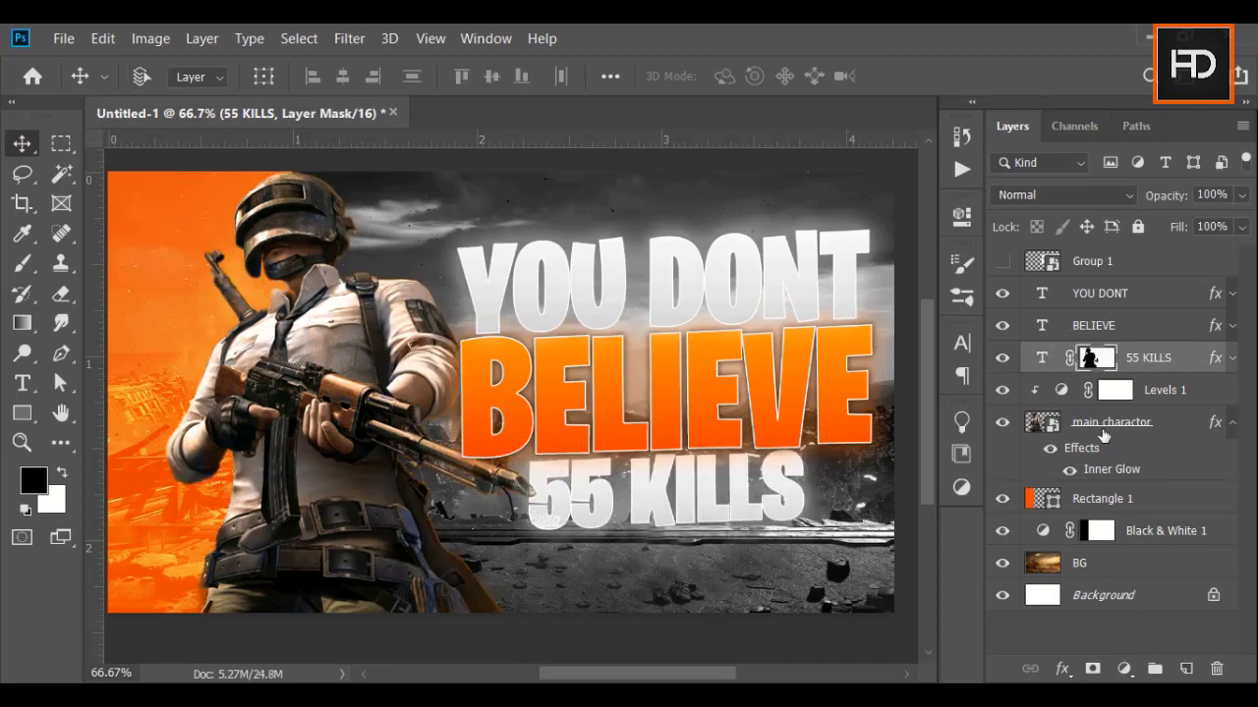
# Step: Set the brush to a hard-edged 118 px tip for painting on the 55 KILLS layer mask
pyautogui.click(17, 270)
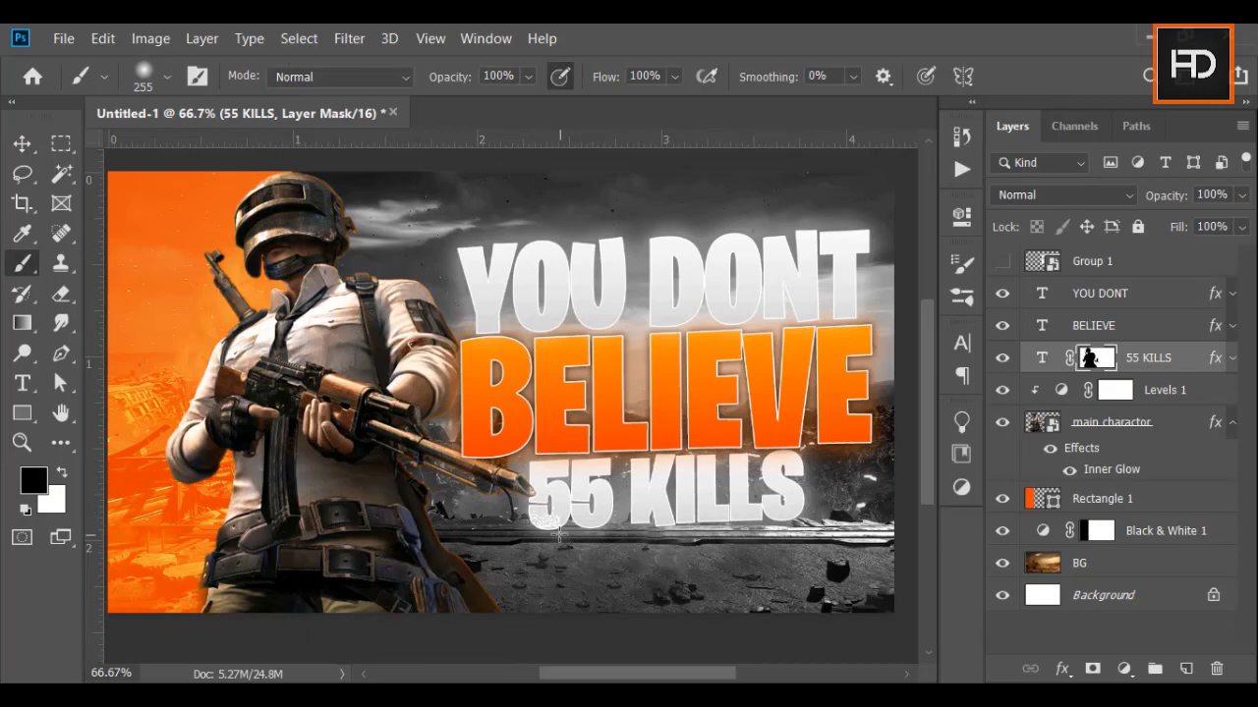
pyautogui.moveTo(559, 535); pyautogui.dragTo(505, 539)
pyautogui.rightClick(505, 540)
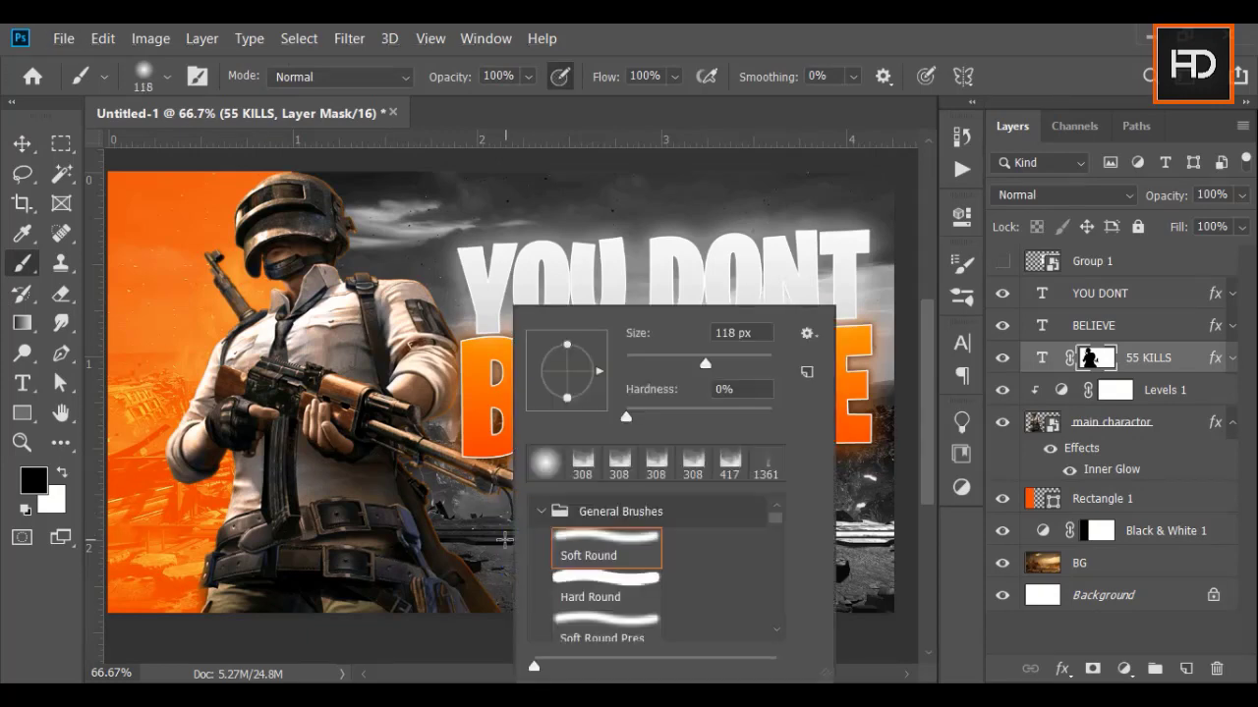
pyautogui.moveTo(627, 419); pyautogui.dragTo(801, 440)
pyautogui.click(491, 550)
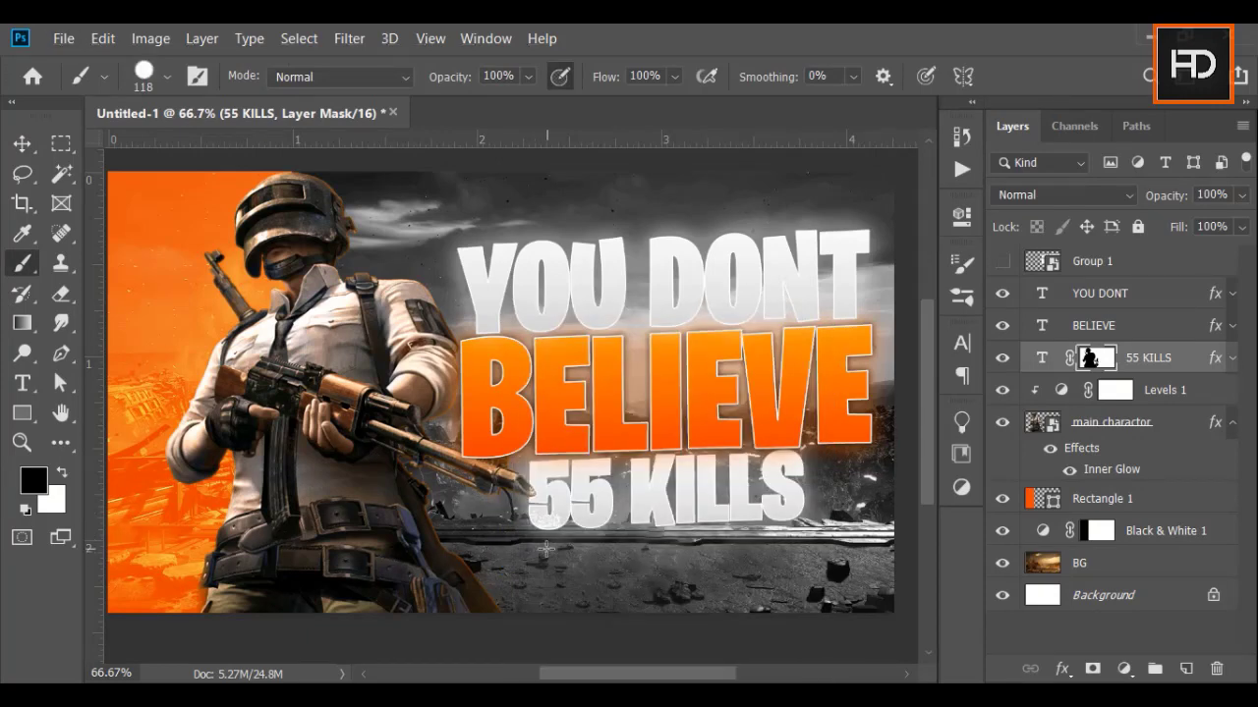
# Step: Try hiding part of the first 5 in 55 KILLS with black on its mask, and paint it back in white
pyautogui.click(546, 549)
pyautogui.hotkey('ctrl', 'z')
pyautogui.click(540, 547)
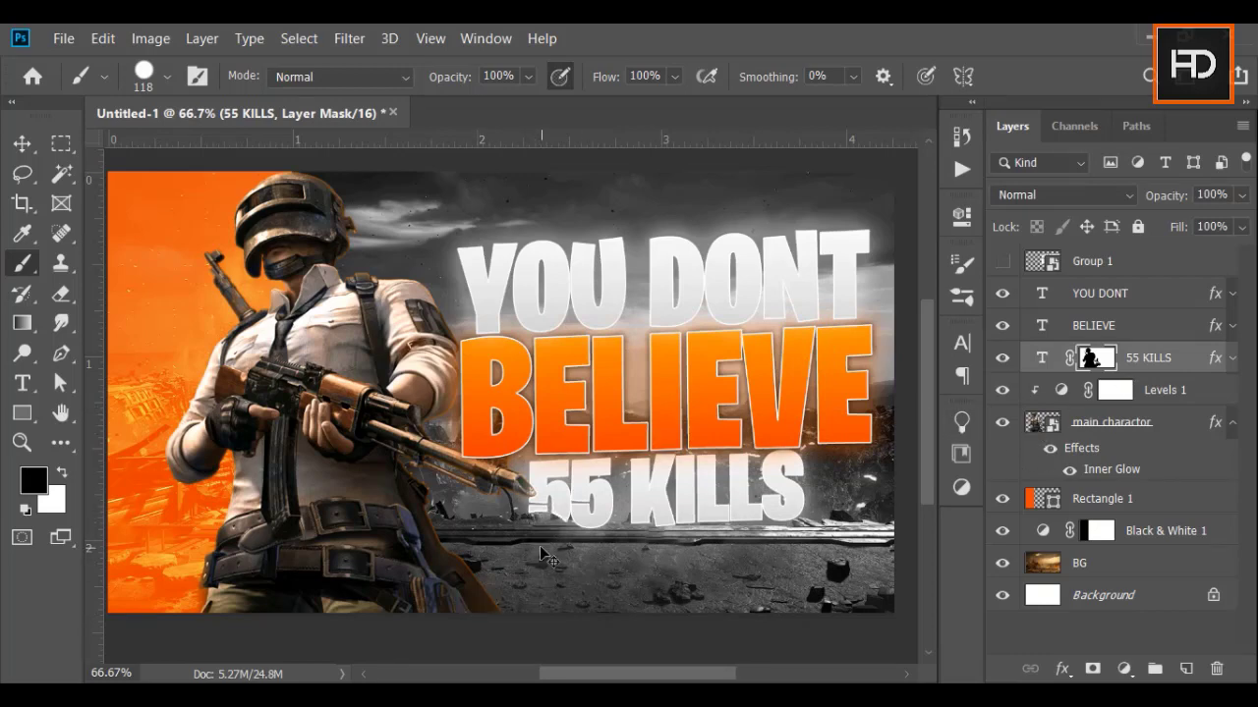
pyautogui.press('x')
pyautogui.click(541, 548)
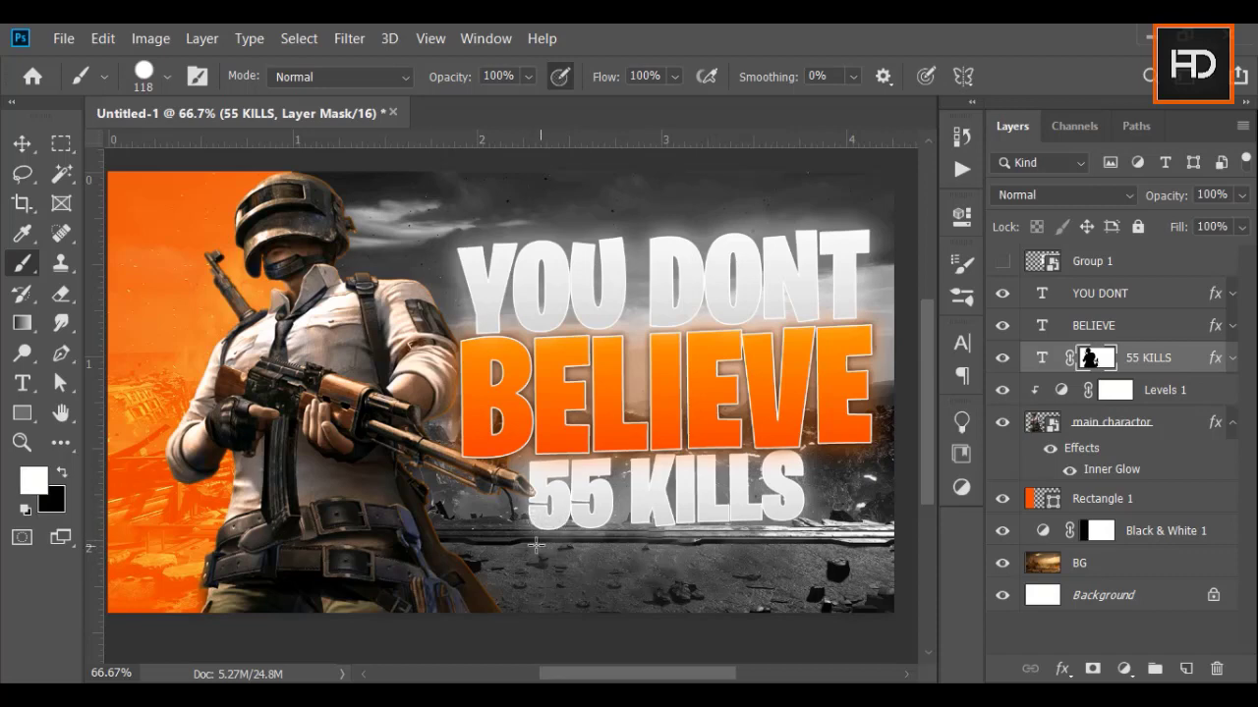
# Step: Load the main charactor outline as a selection over the 55 KILLS mask and deselect it again
pyautogui.keyDown('ctrl'); pyautogui.click(1041, 421); pyautogui.keyUp('ctrl')
pyautogui.press('x')
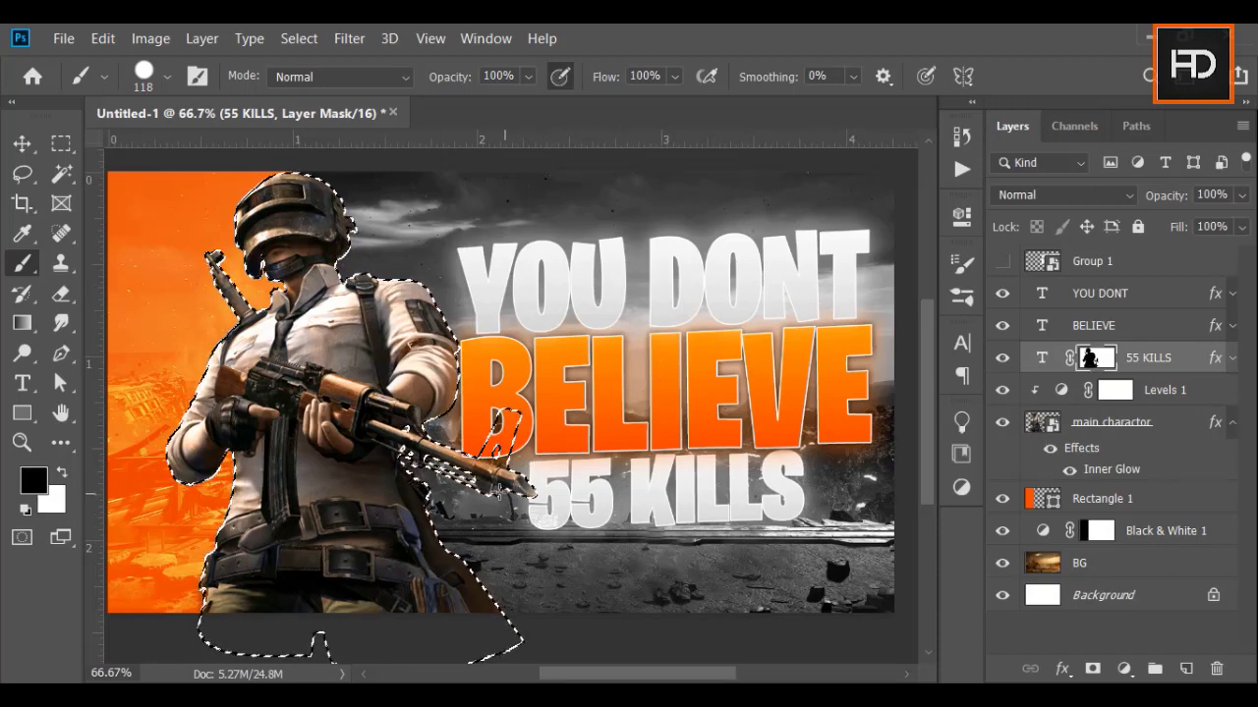
pyautogui.hotkey('ctrl', 'd')
pyautogui.press('x')
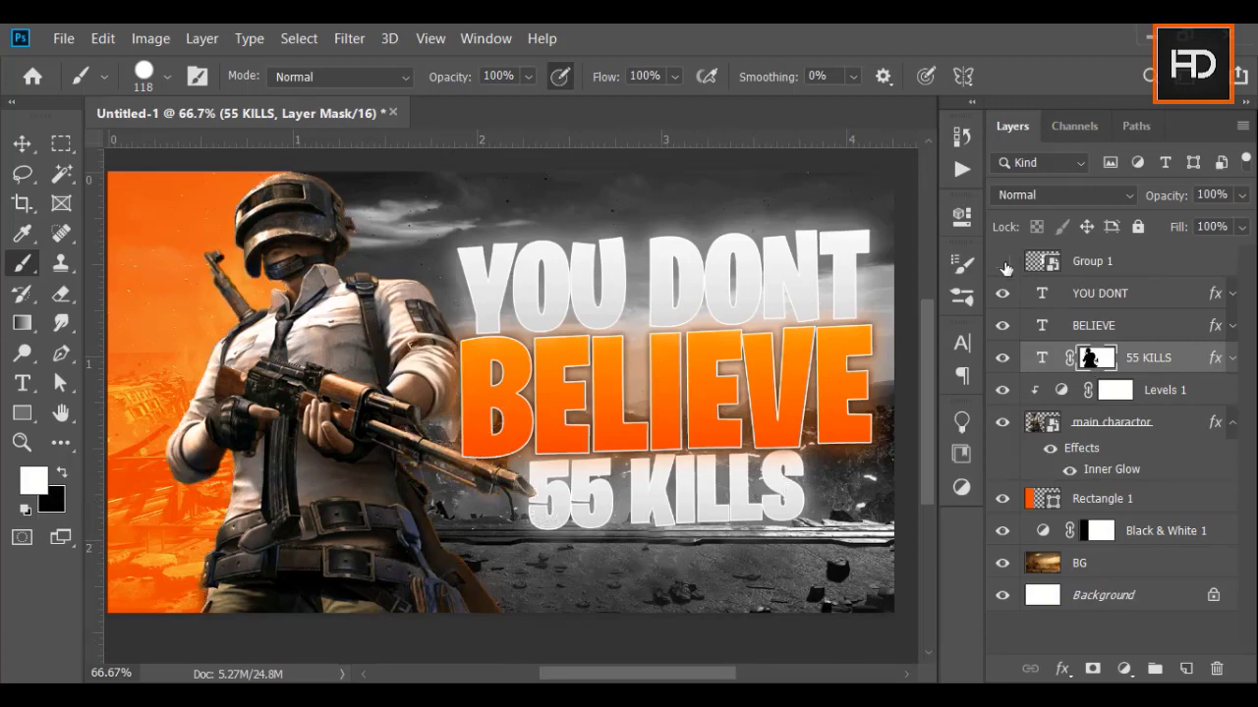
# Step: Show Group 1, place it directly below the main charactor layer and enlarge it to 139.52% behind the title
pyautogui.click(1002, 263)
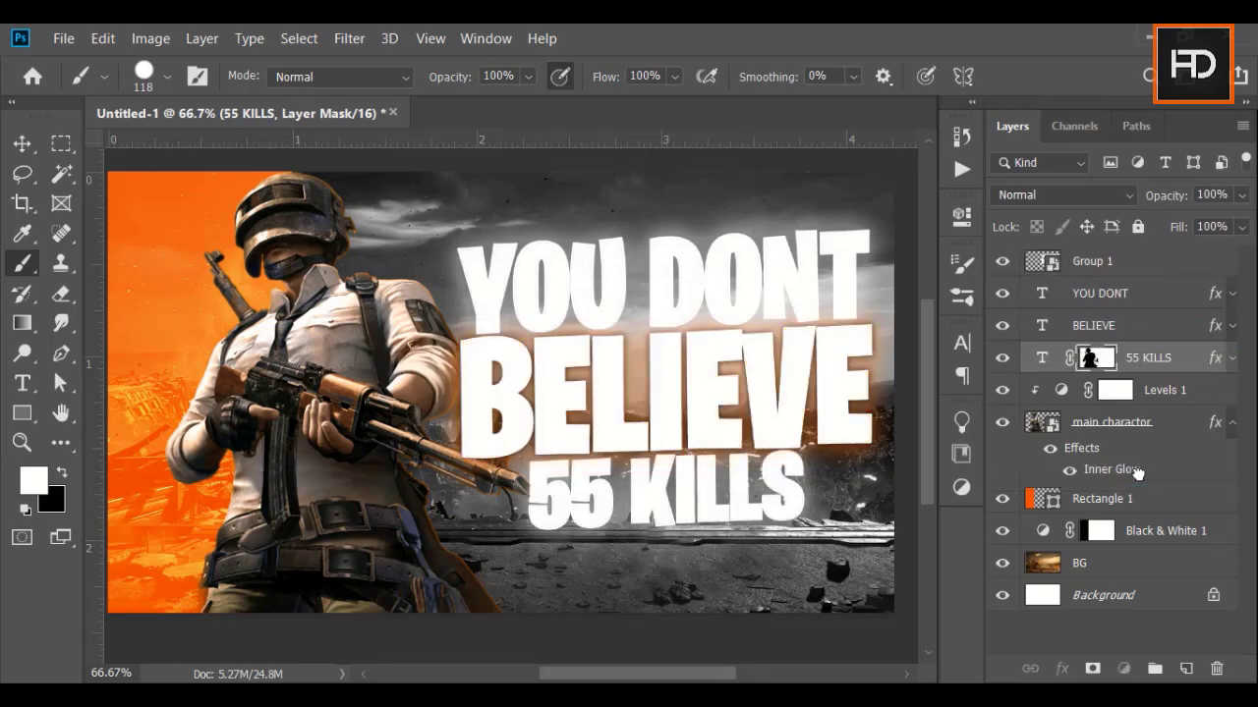
pyautogui.moveTo(1136, 474); pyautogui.dragTo(1137, 480)
pyautogui.hotkey('ctrl', 't')
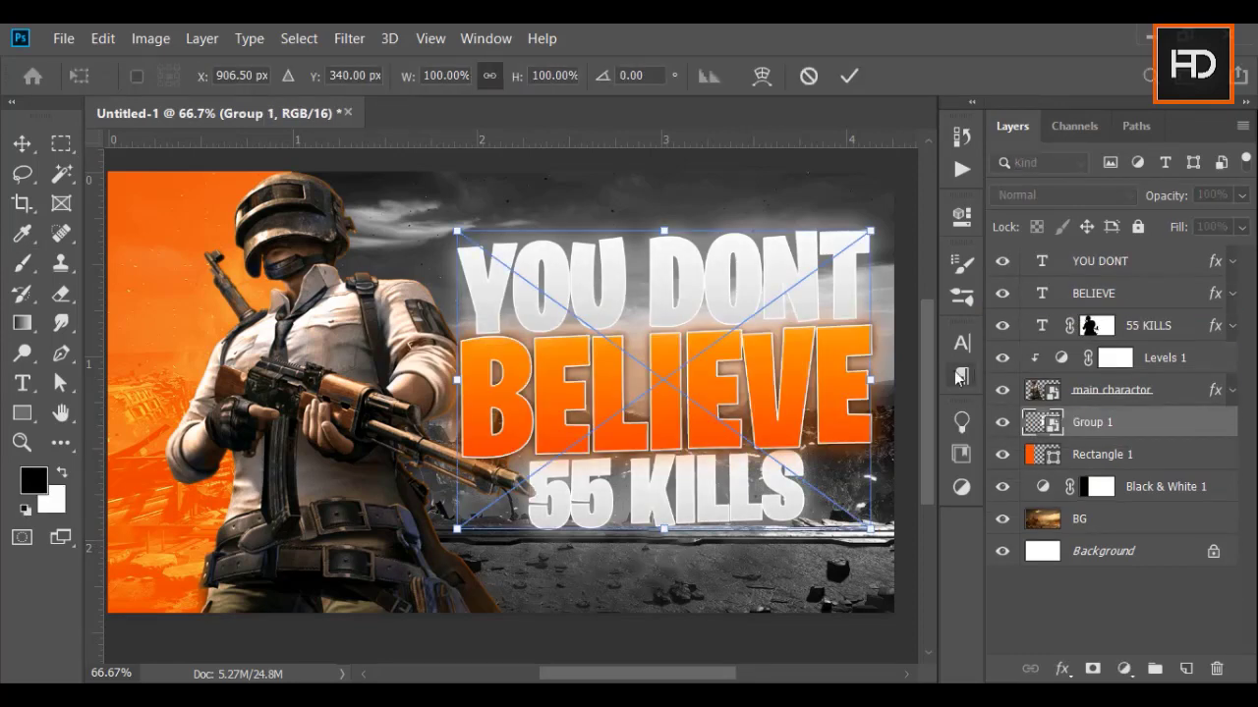
pyautogui.moveTo(457, 378); pyautogui.dragTo(319, 390)
pyautogui.moveTo(603, 572)
pyautogui.mouseDown()
pyautogui.moveTo(629, 573)
pyautogui.moveTo(614, 574)
pyautogui.moveTo(625, 590)
pyautogui.moveTo(634, 578)
pyautogui.mouseUp()
pyautogui.click(847, 76)
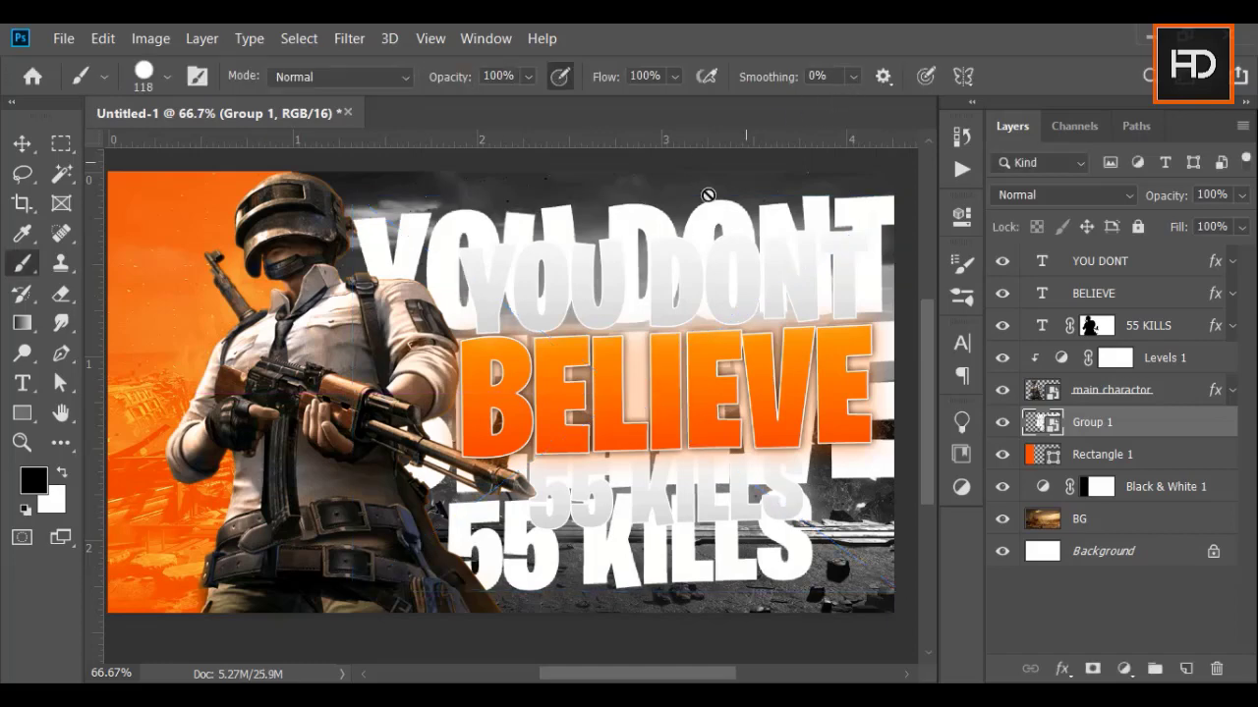
pyautogui.hotkey('ctrl', 't')
pyautogui.moveTo(337, 393); pyautogui.dragTo(321, 393)
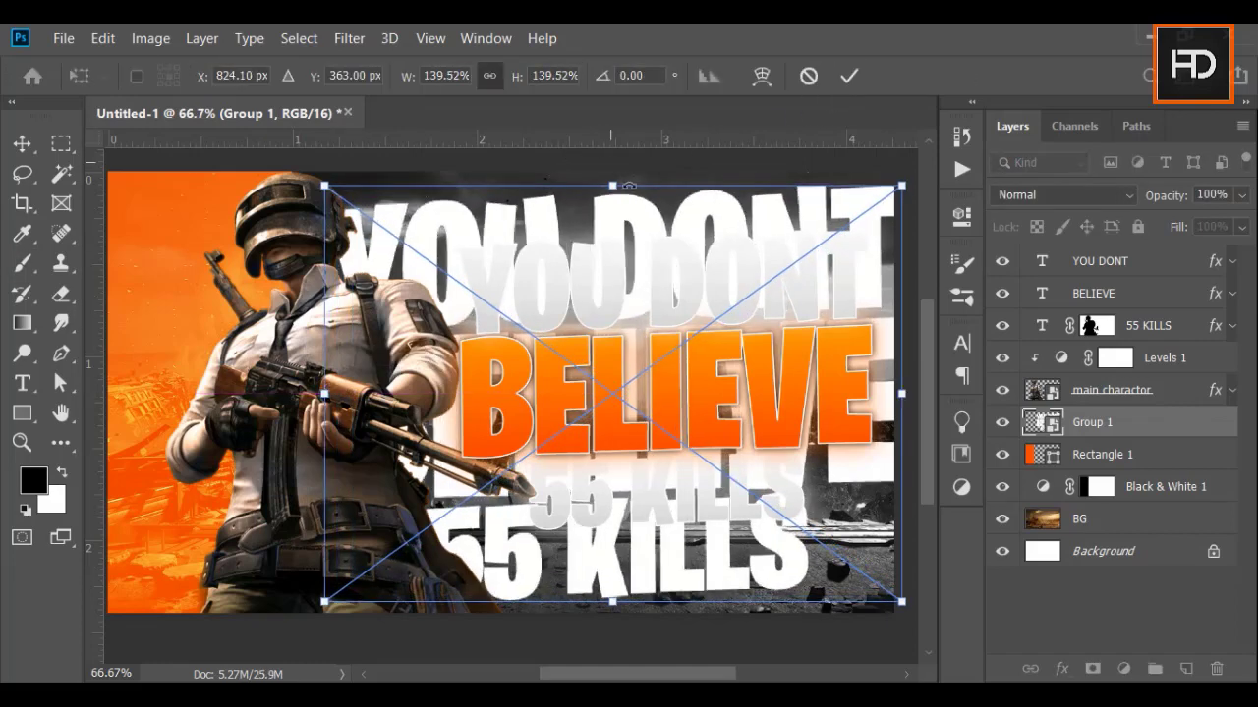
pyautogui.click(842, 82)
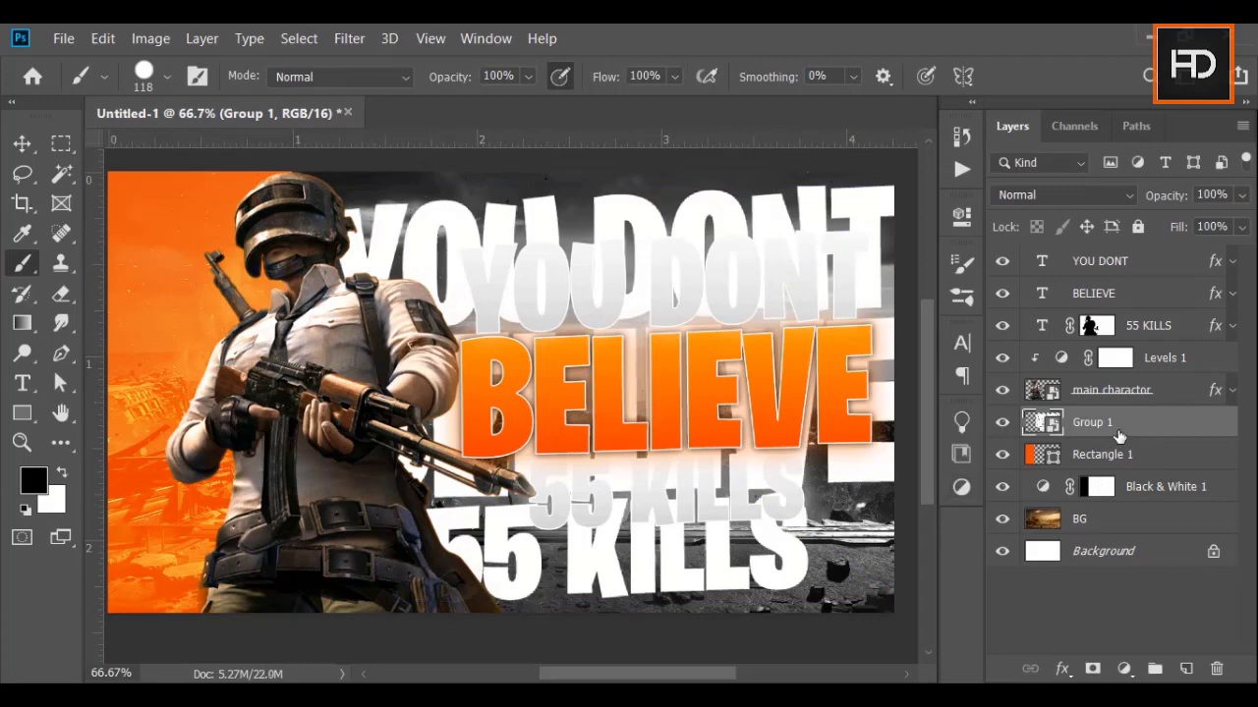
# Step: Add a white Stroke to Group 1 and set its fill to 0% to leave only the text outline
pyautogui.doubleClick(1183, 424)
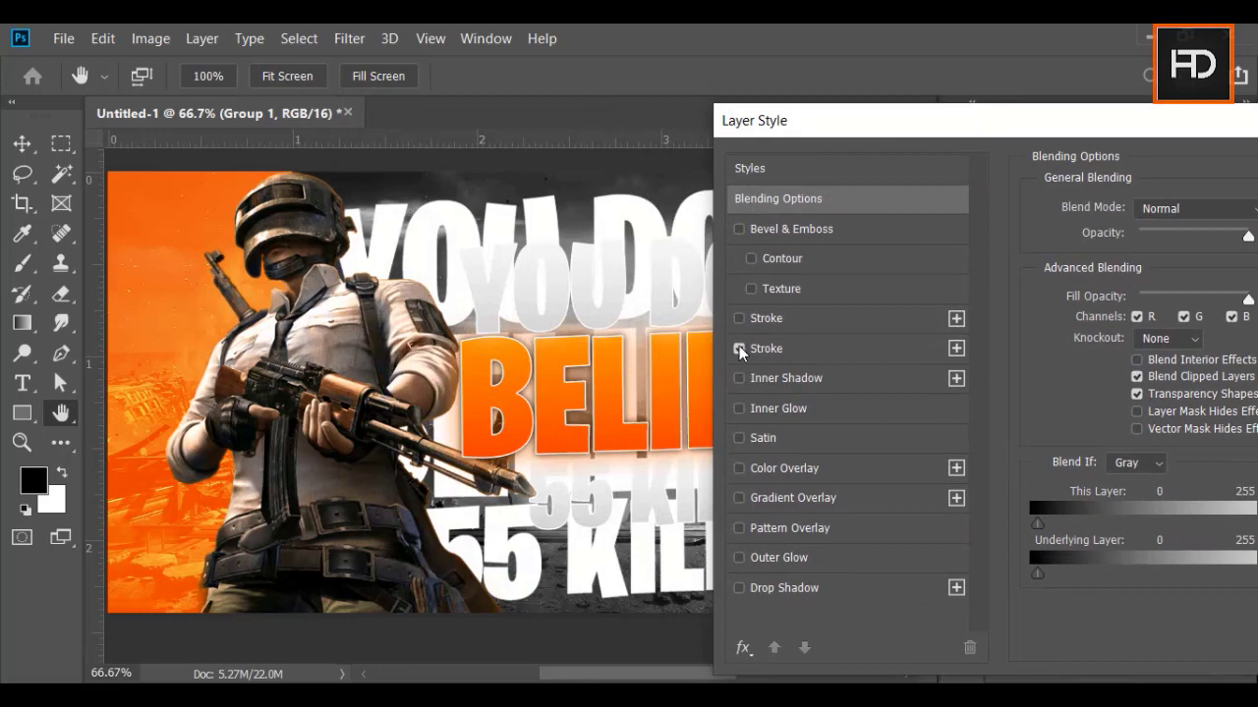
pyautogui.moveTo(986, 110); pyautogui.dragTo(414, 152)
pyautogui.click(957, 209)
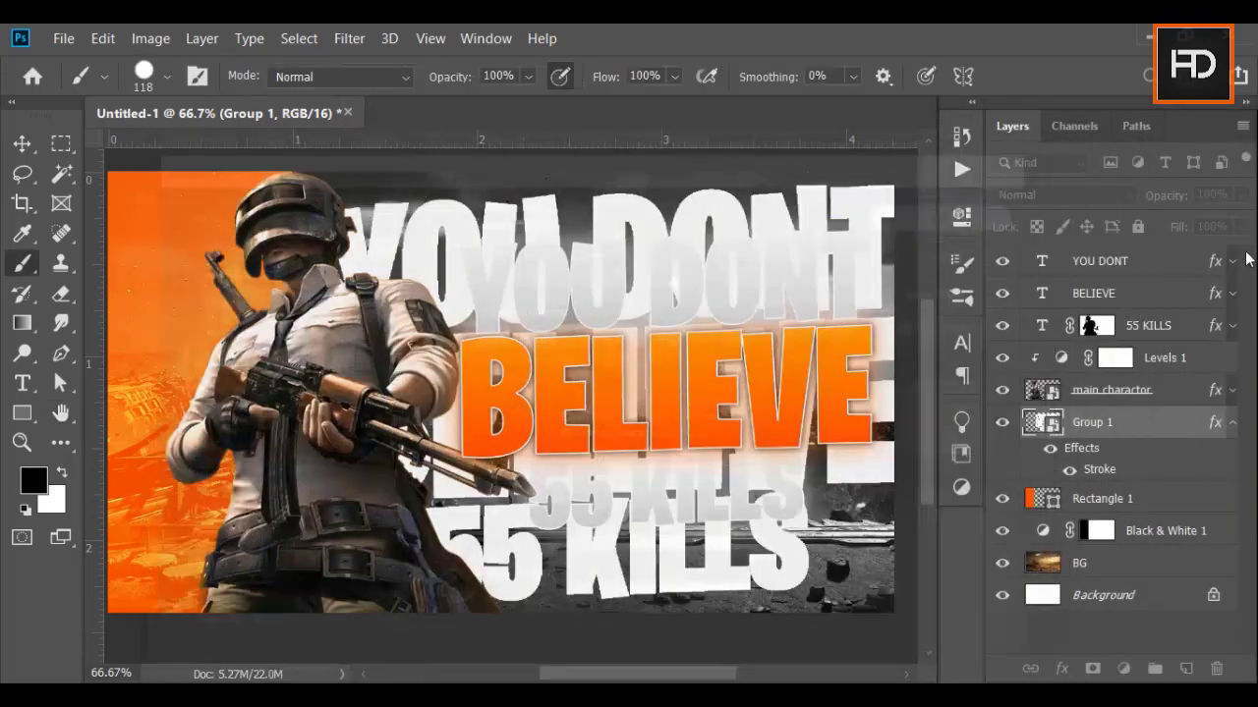
pyautogui.click(1242, 226)
pyautogui.moveTo(1218, 254); pyautogui.dragTo(1034, 232)
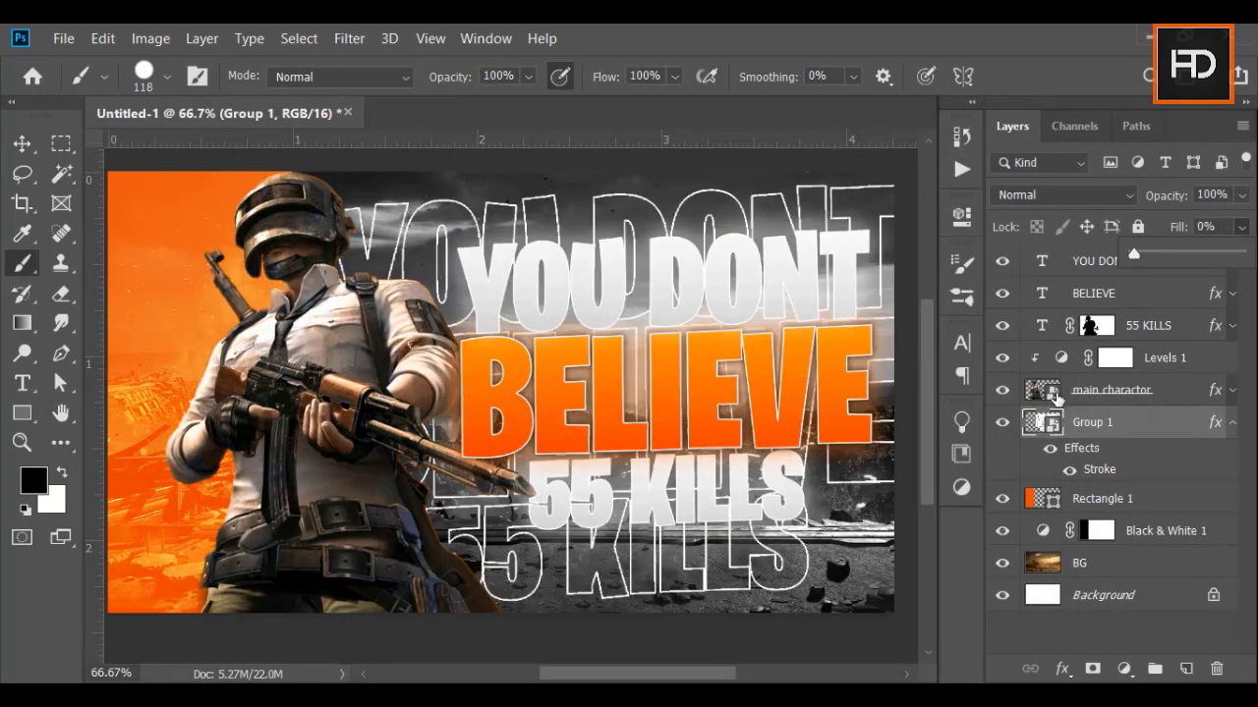
pyautogui.click(1057, 395)
pyautogui.click(1110, 423)
pyautogui.click(1232, 423)
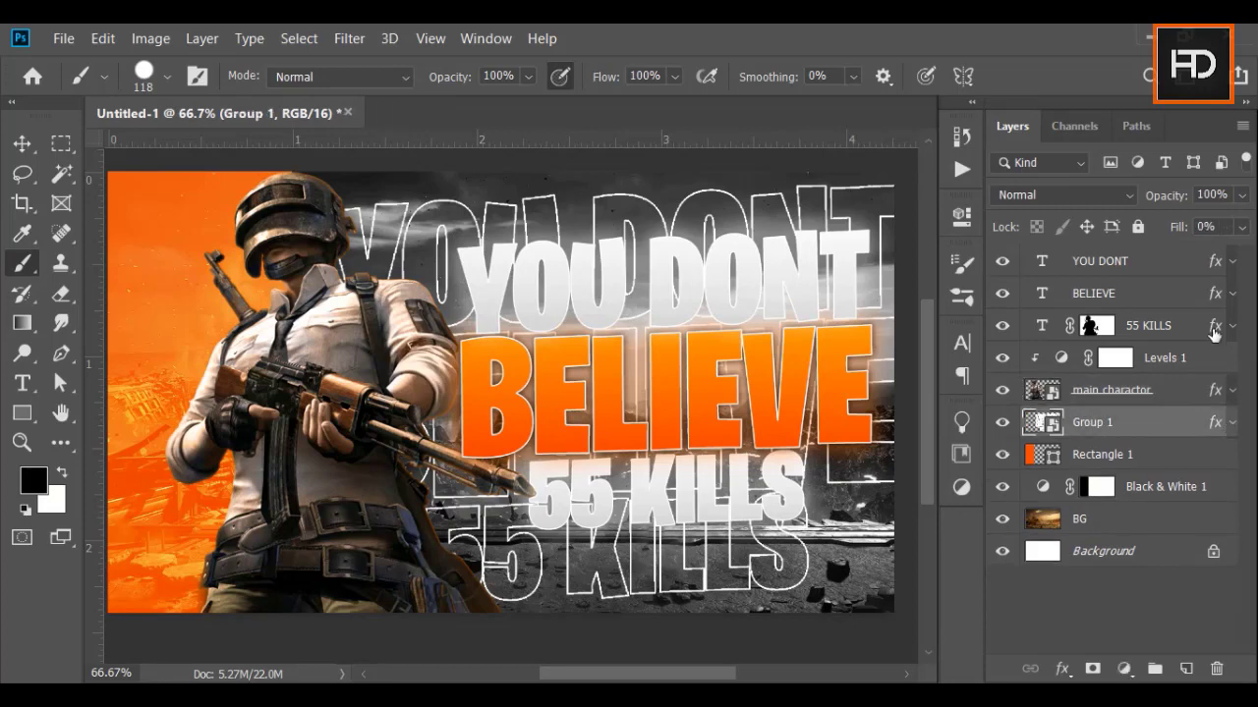
# Step: Lower the opacity of Group 1 to 40% and convert the layer to a smart object
pyautogui.moveTo(1167, 201)
pyautogui.mouseDown()
pyautogui.moveTo(1140, 202)
pyautogui.moveTo(1167, 199)
pyautogui.mouseUp()
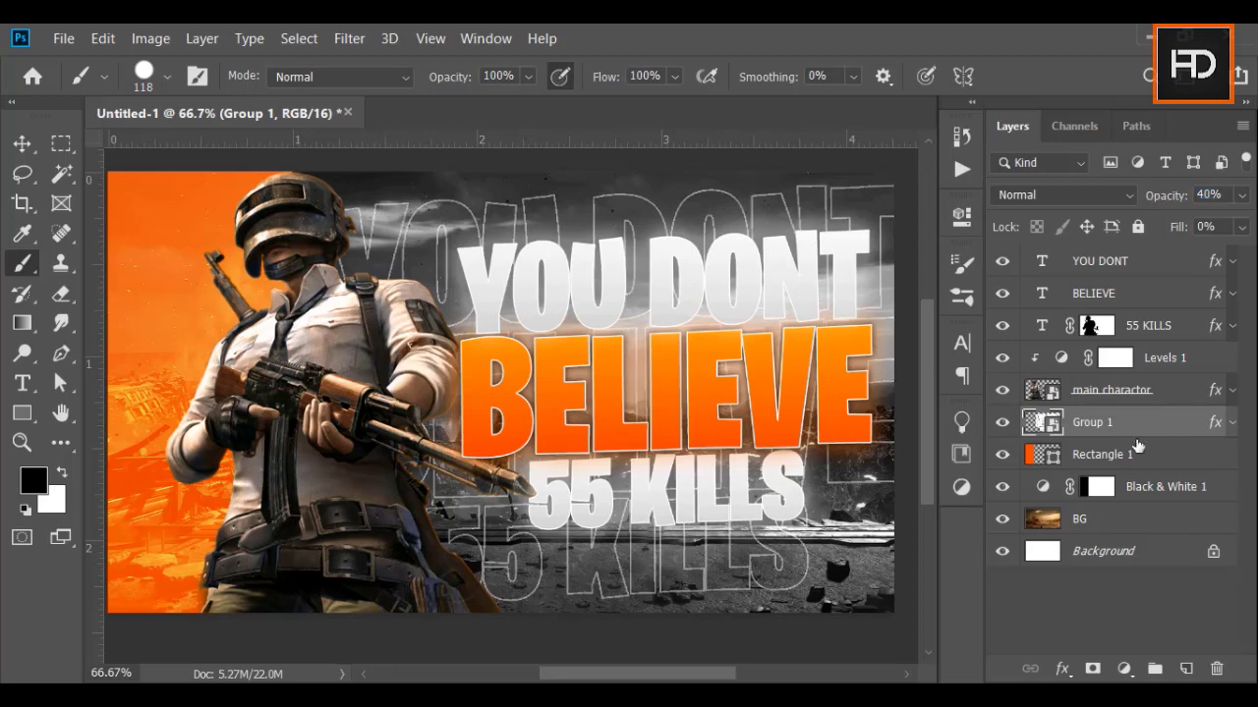
pyautogui.click(1091, 669)
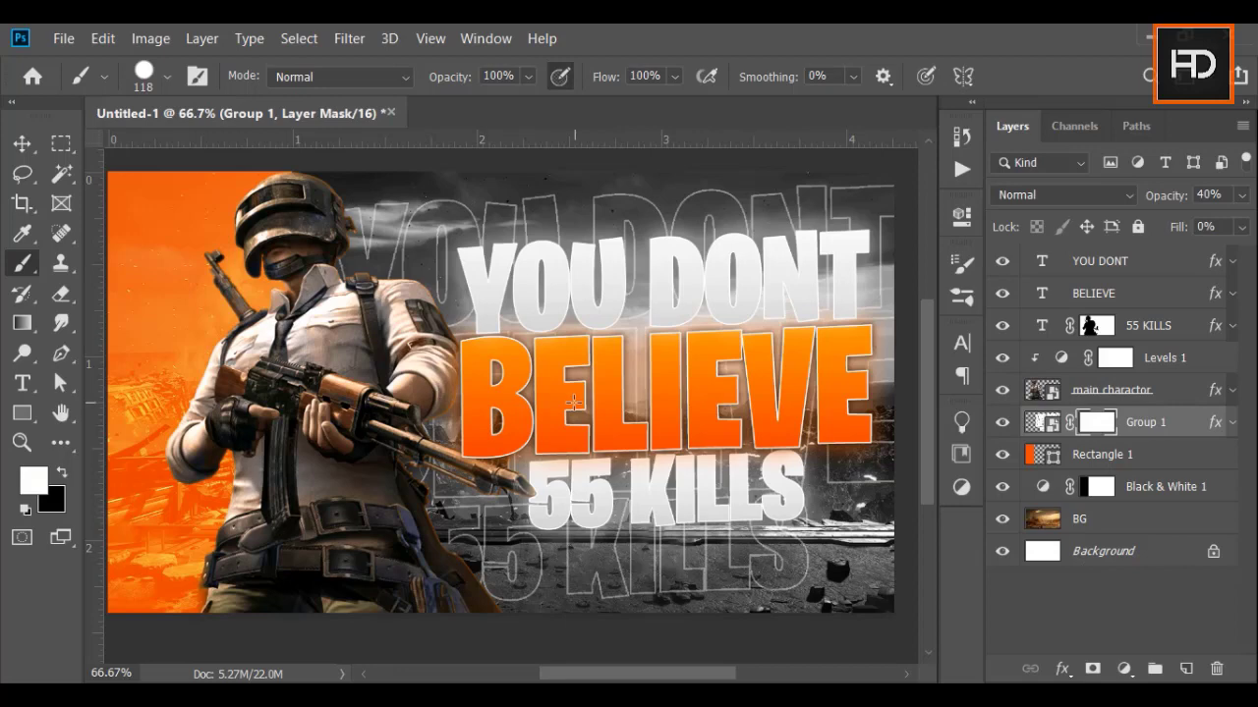
pyautogui.press('x')
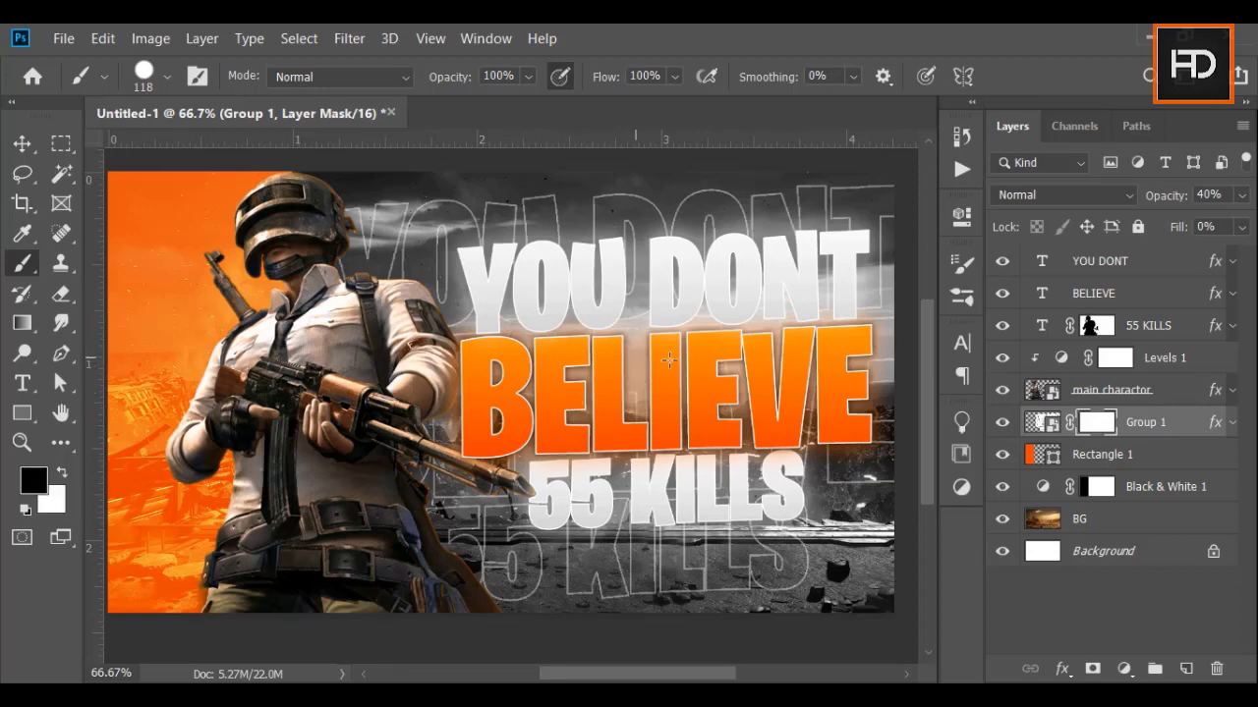
pyautogui.hotkey('ctrl', 'z')
pyautogui.rightClick(1198, 429)
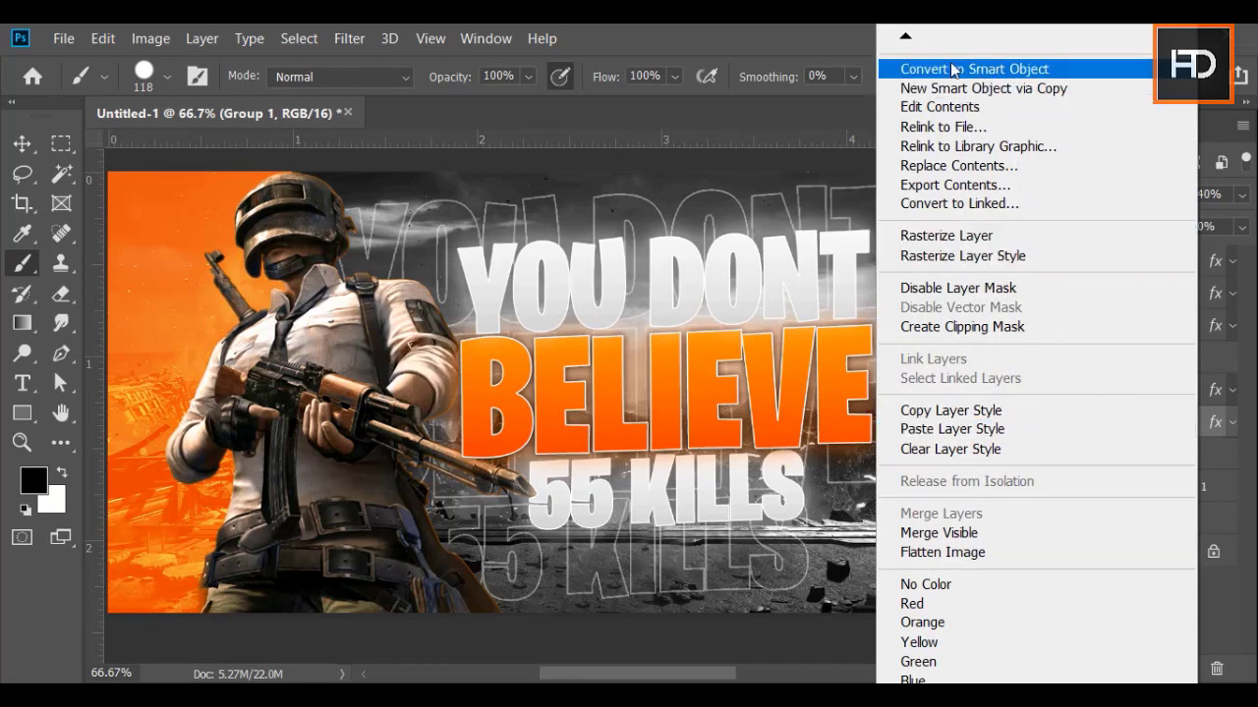
pyautogui.click(951, 69)
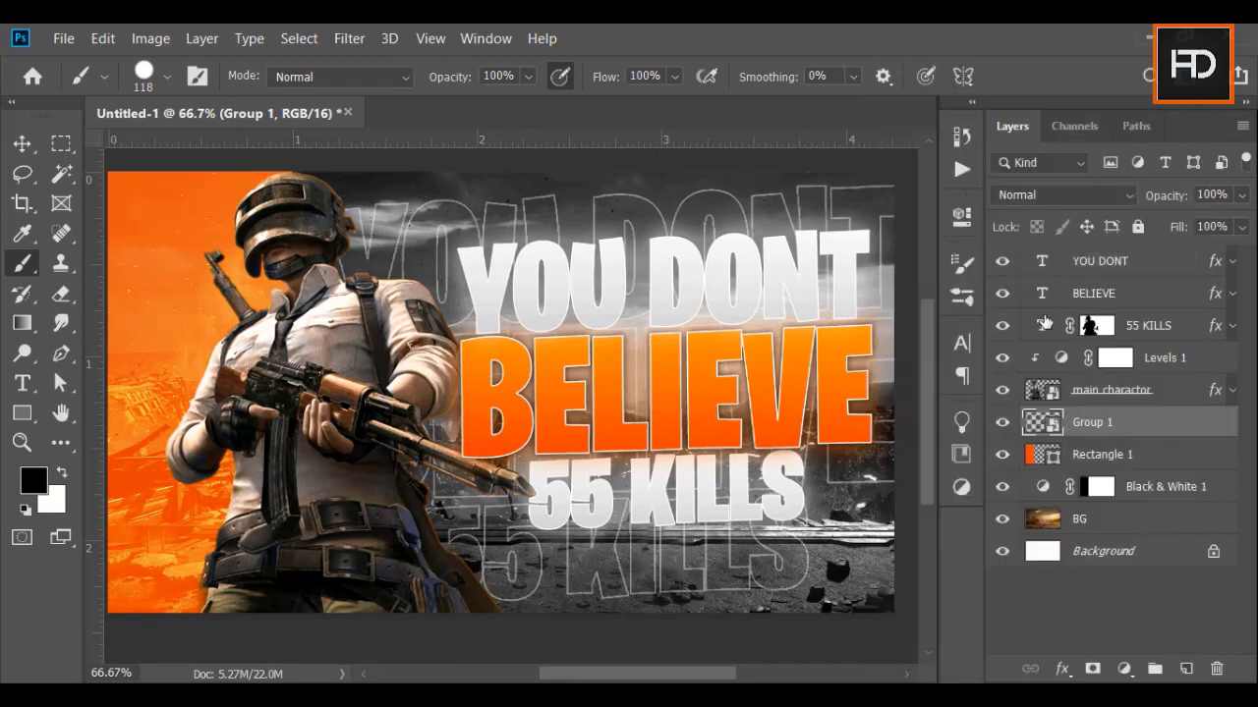
# Step: Add a layer mask to Group 1 and paint it black behind the title to hide the overlapping outlines there
pyautogui.click(1093, 671)
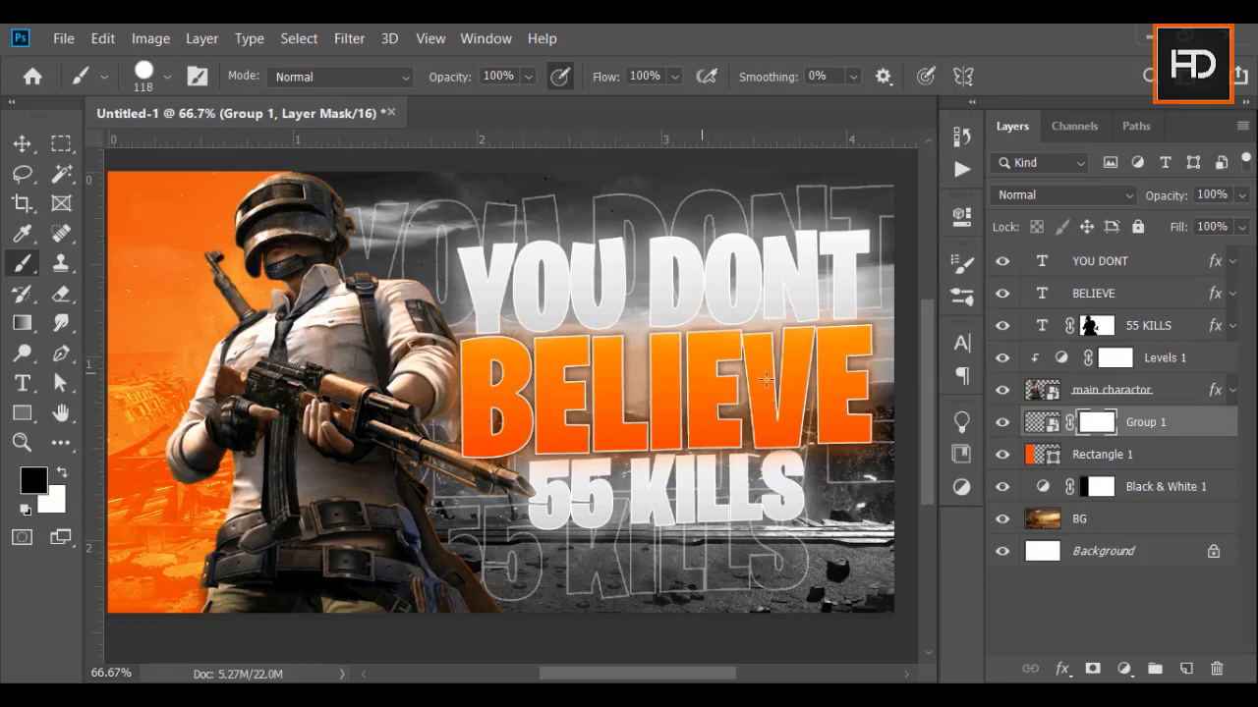
pyautogui.moveTo(766, 378); pyautogui.dragTo(804, 384)
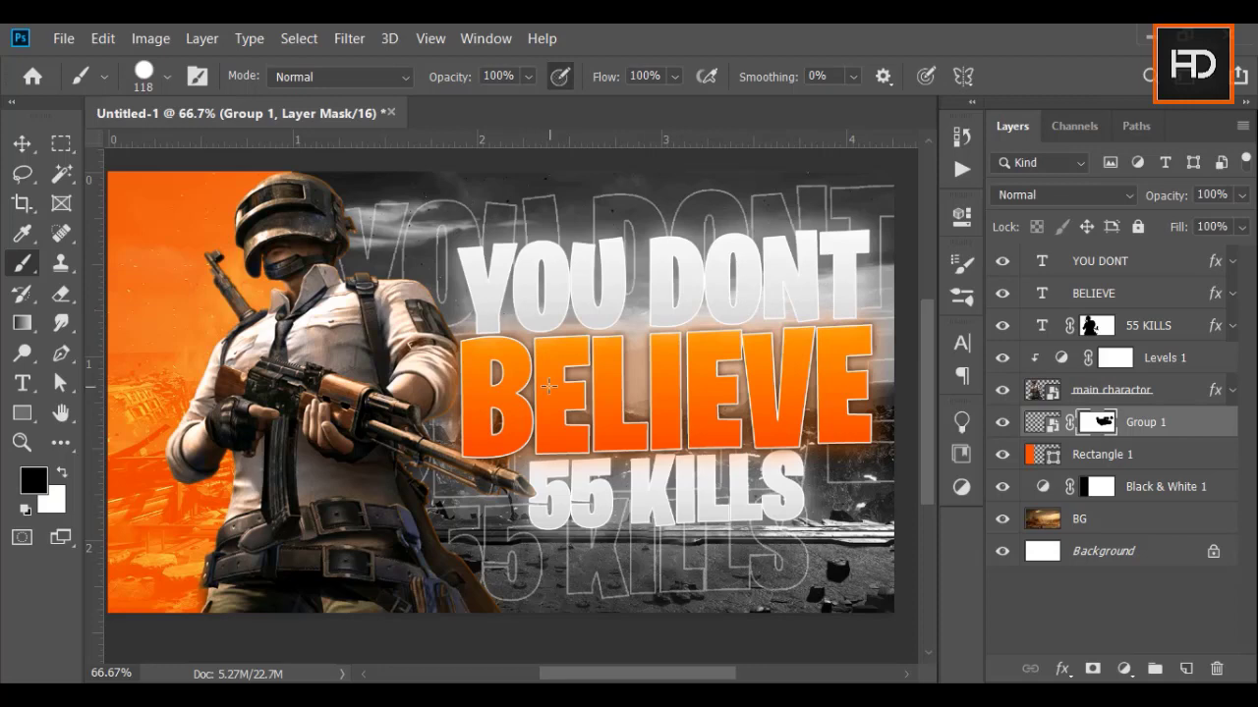
pyautogui.moveTo(689, 479); pyautogui.dragTo(737, 472)
pyautogui.press('x')
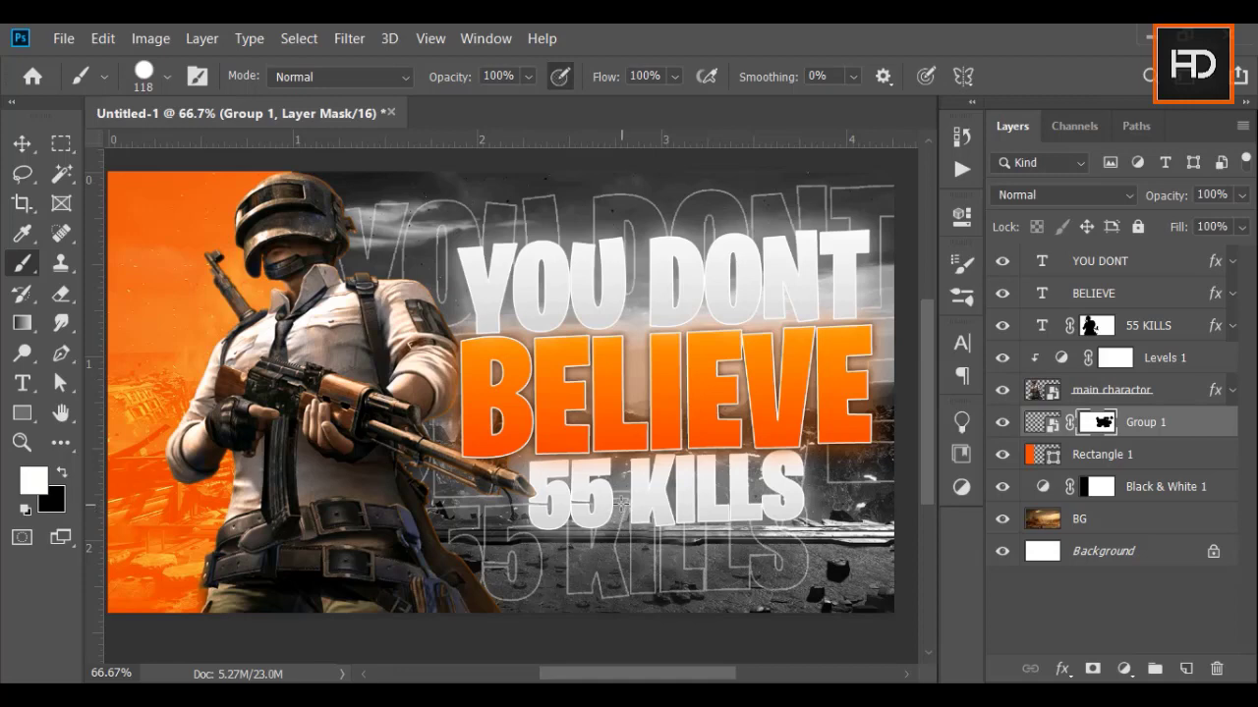
pyautogui.press('v')
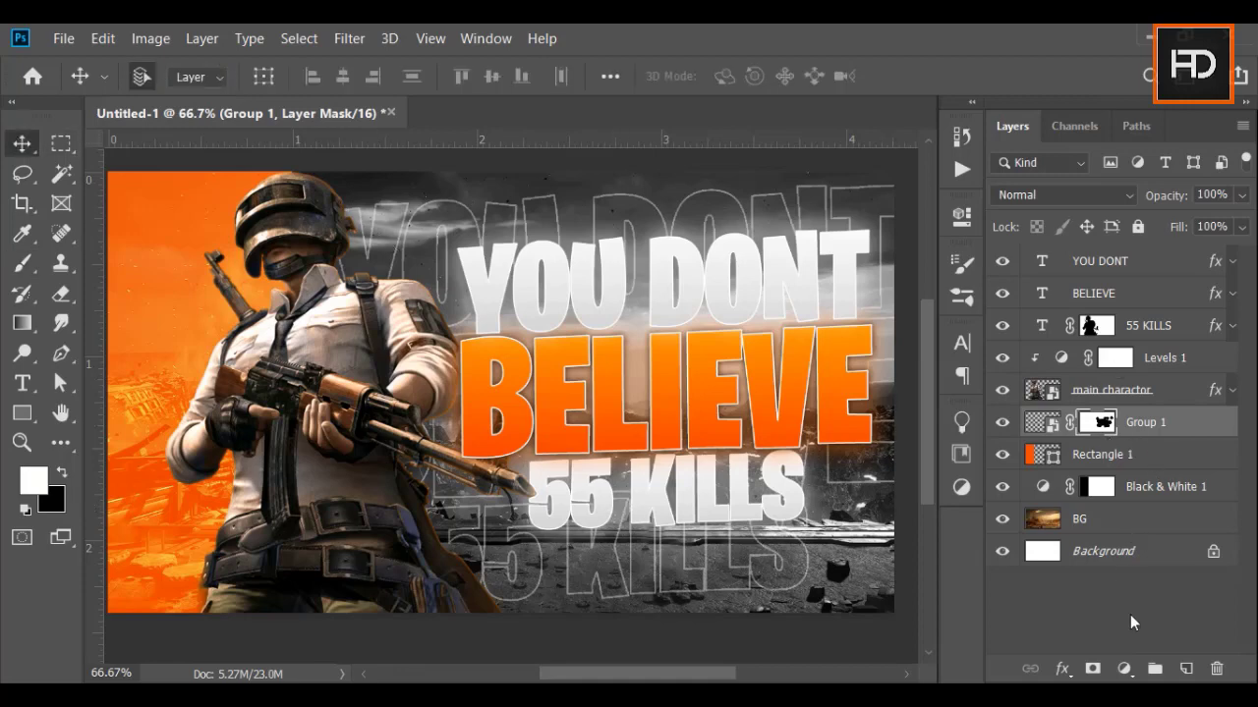
# Step: Create a new layer above Group 1 and choose the 004_Explosion brush at 2048 px
pyautogui.click(1109, 454)
pyautogui.click(1154, 436)
pyautogui.click(1186, 668)
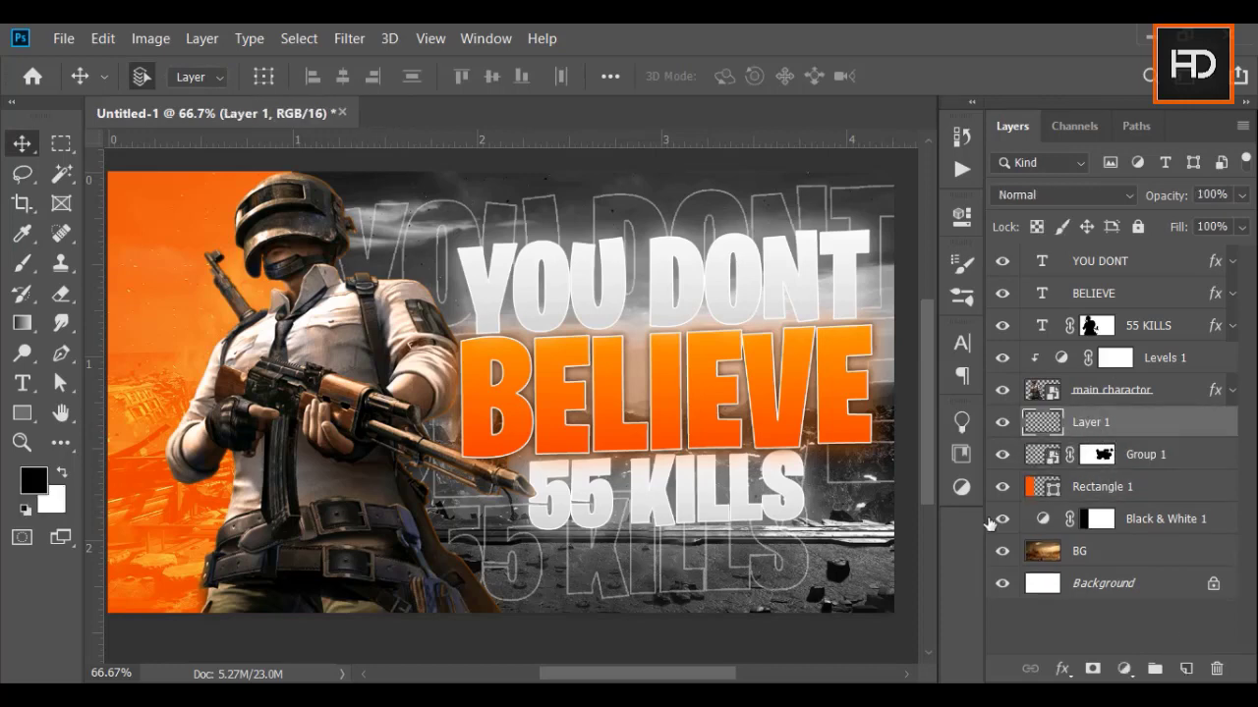
pyautogui.click(23, 263)
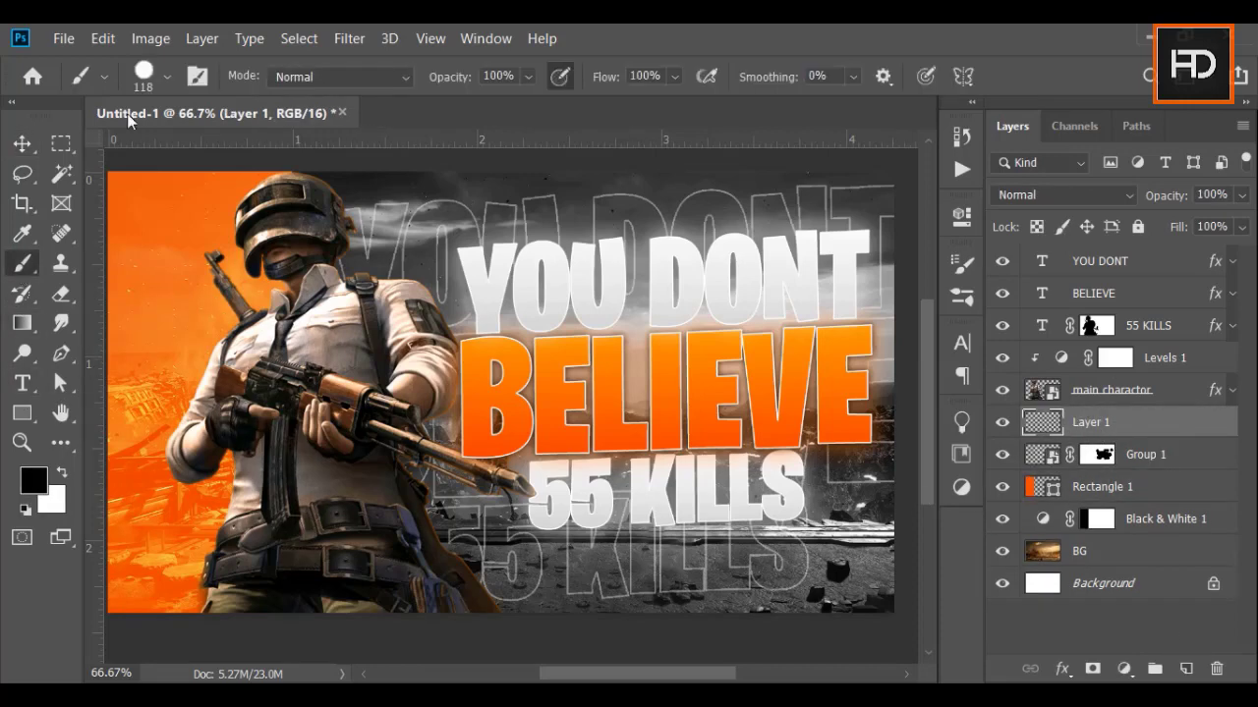
pyautogui.click(165, 79)
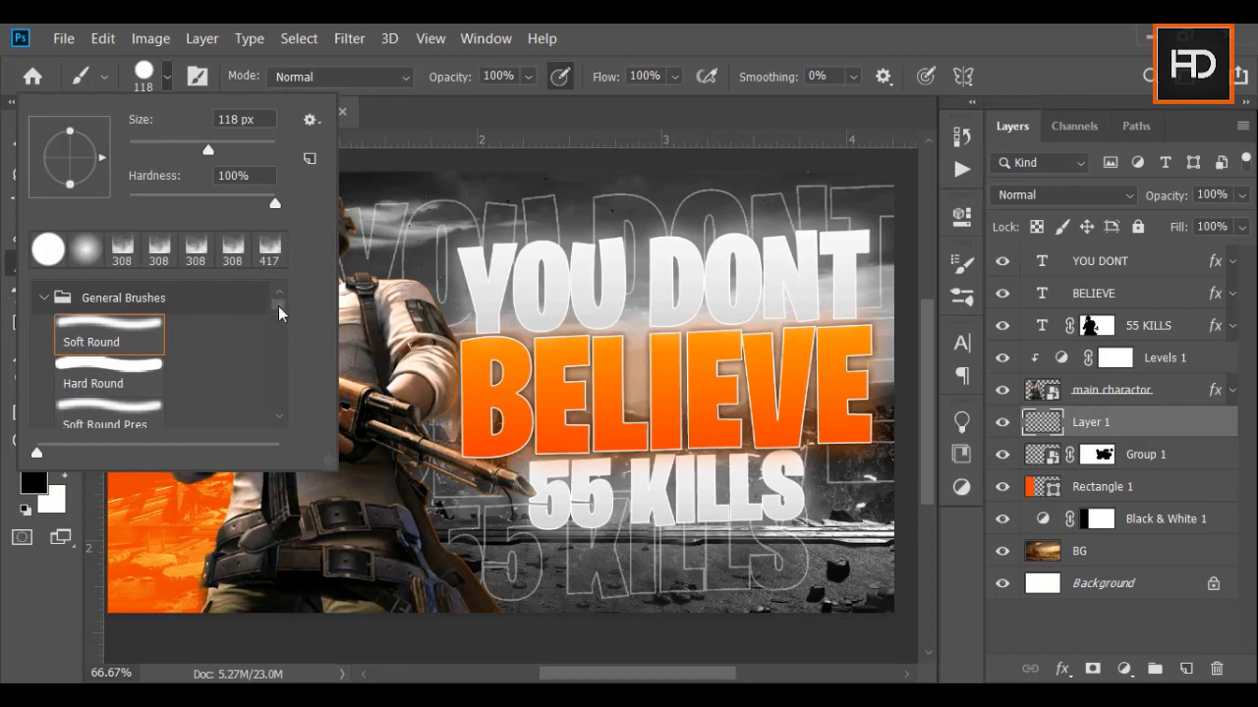
pyautogui.moveTo(278, 306)
pyautogui.mouseDown()
pyautogui.moveTo(284, 417)
pyautogui.moveTo(278, 380)
pyautogui.mouseUp()
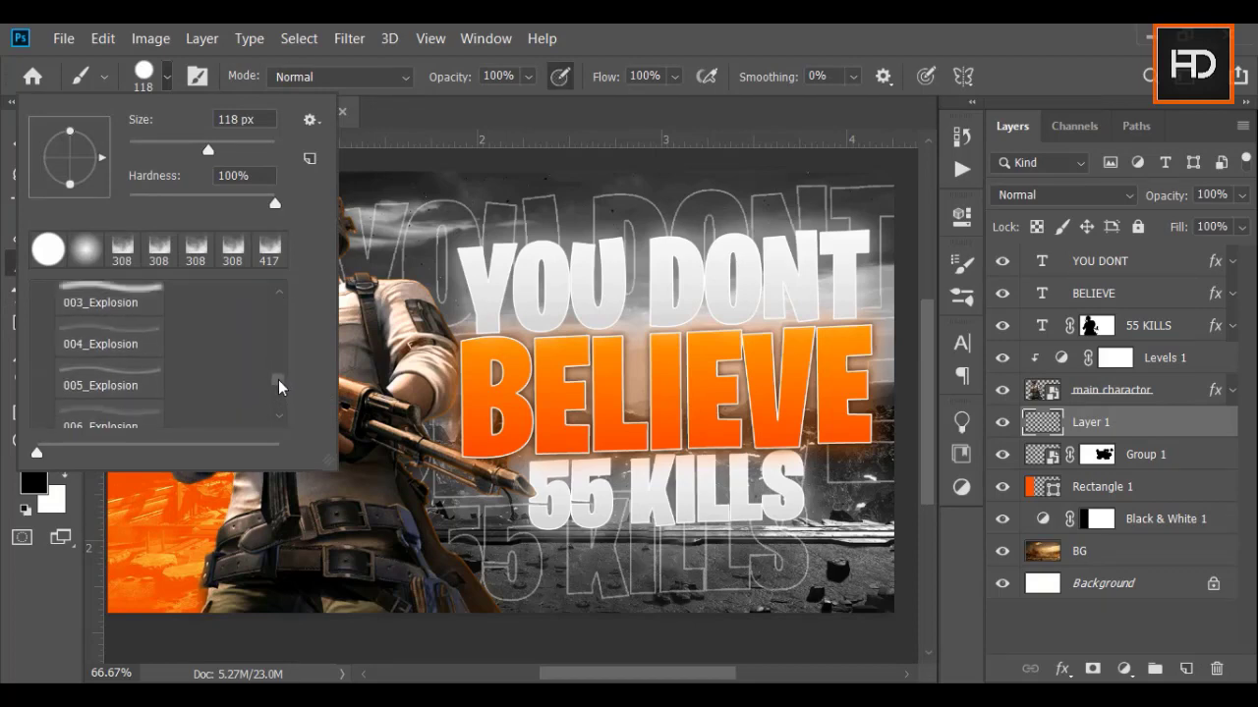
pyautogui.click(141, 378)
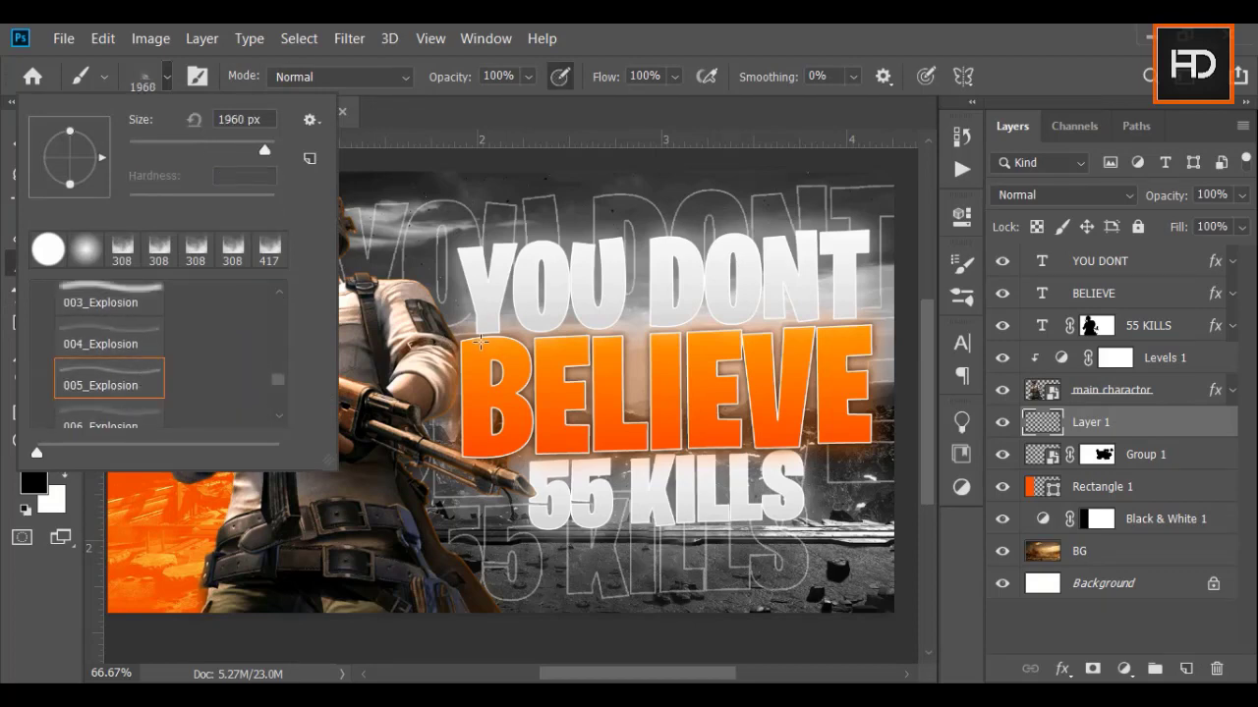
pyautogui.click(143, 337)
pyautogui.click(365, 329)
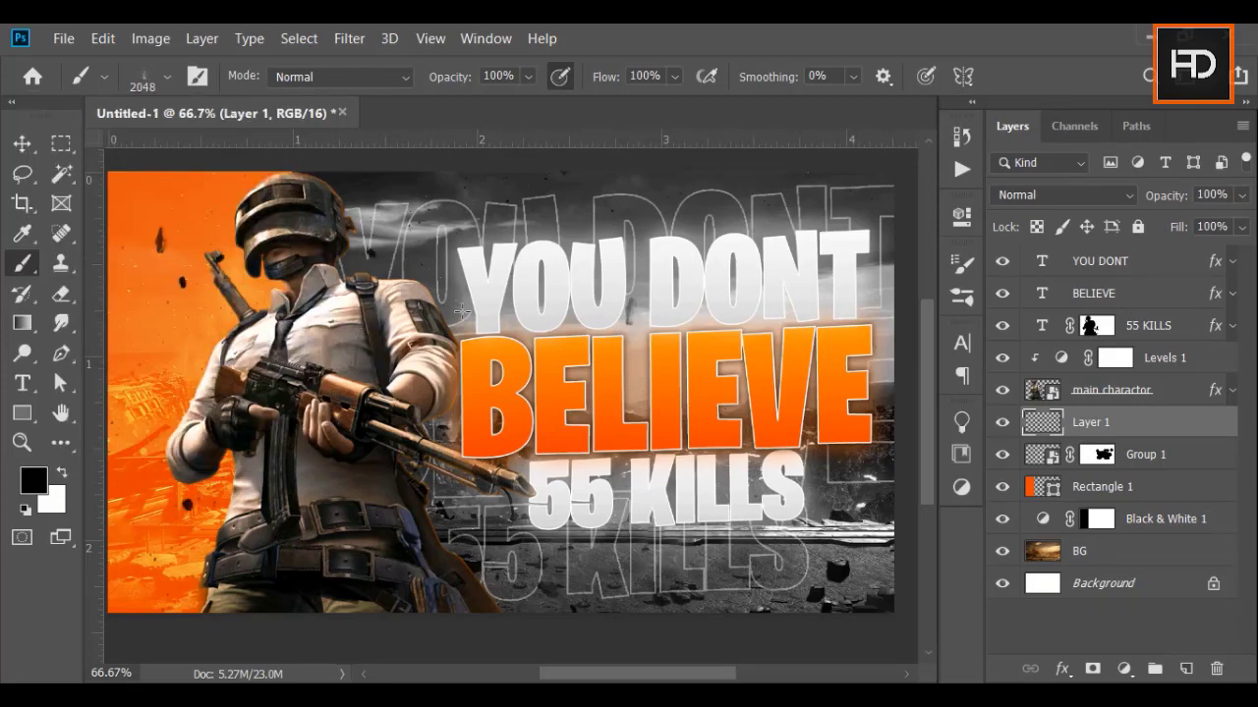
# Step: Set the foreground color to orange, ff5a00
pyautogui.click(33, 479)
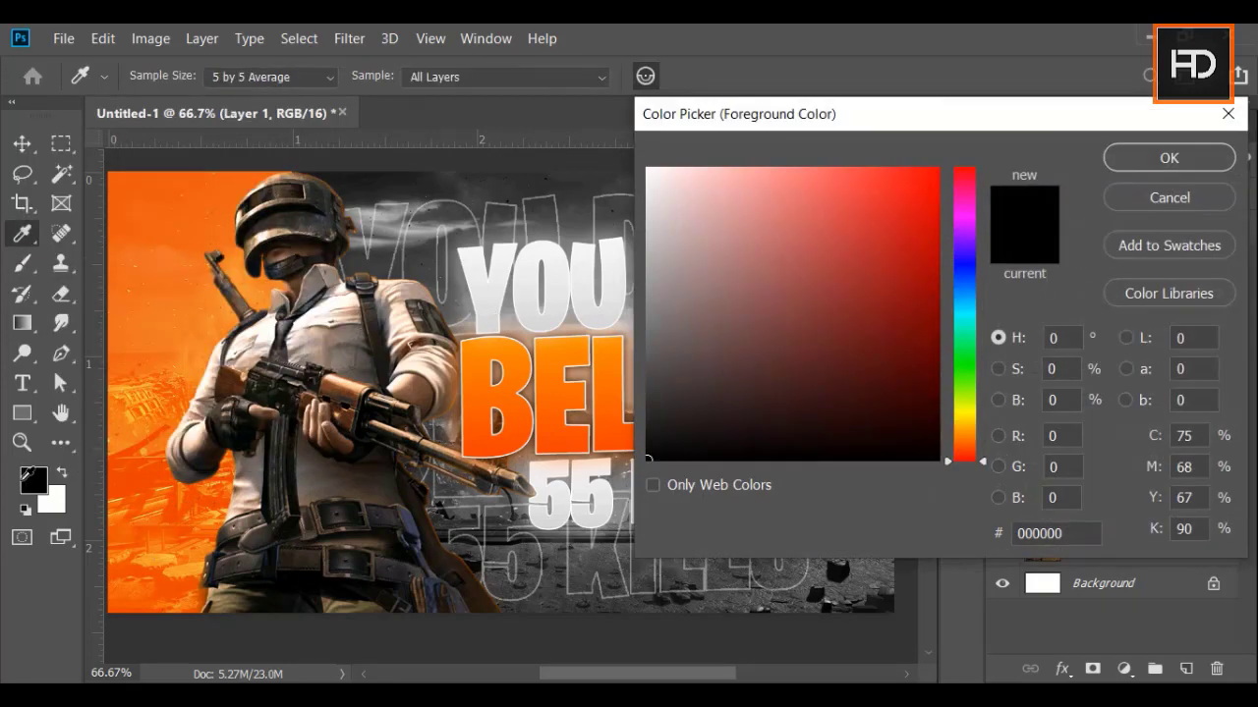
pyautogui.click(978, 452)
pyautogui.moveTo(978, 452); pyautogui.dragTo(978, 446)
pyautogui.moveTo(923, 343); pyautogui.dragTo(961, 98)
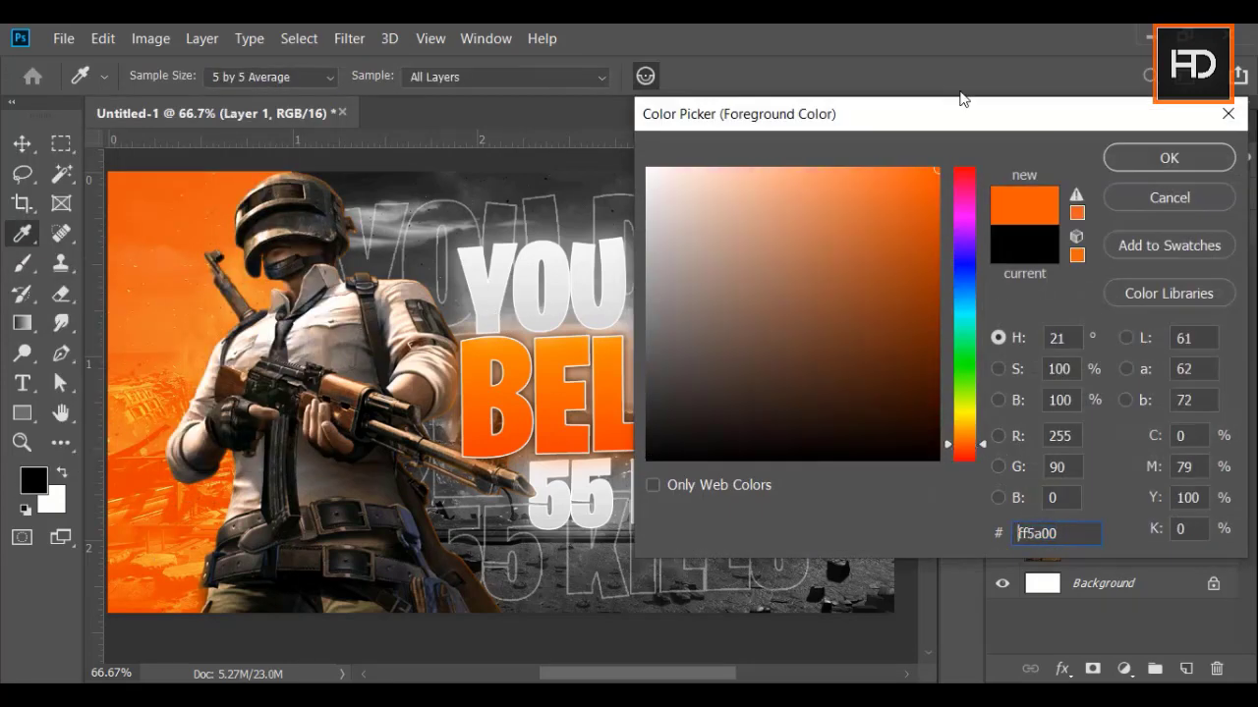
pyautogui.click(1168, 158)
# Step: Stamp orange explosion particles around the title and lower edge on Layer 1, and set the layer's blend mode to Linear Dodge (Add)
pyautogui.click(439, 361)
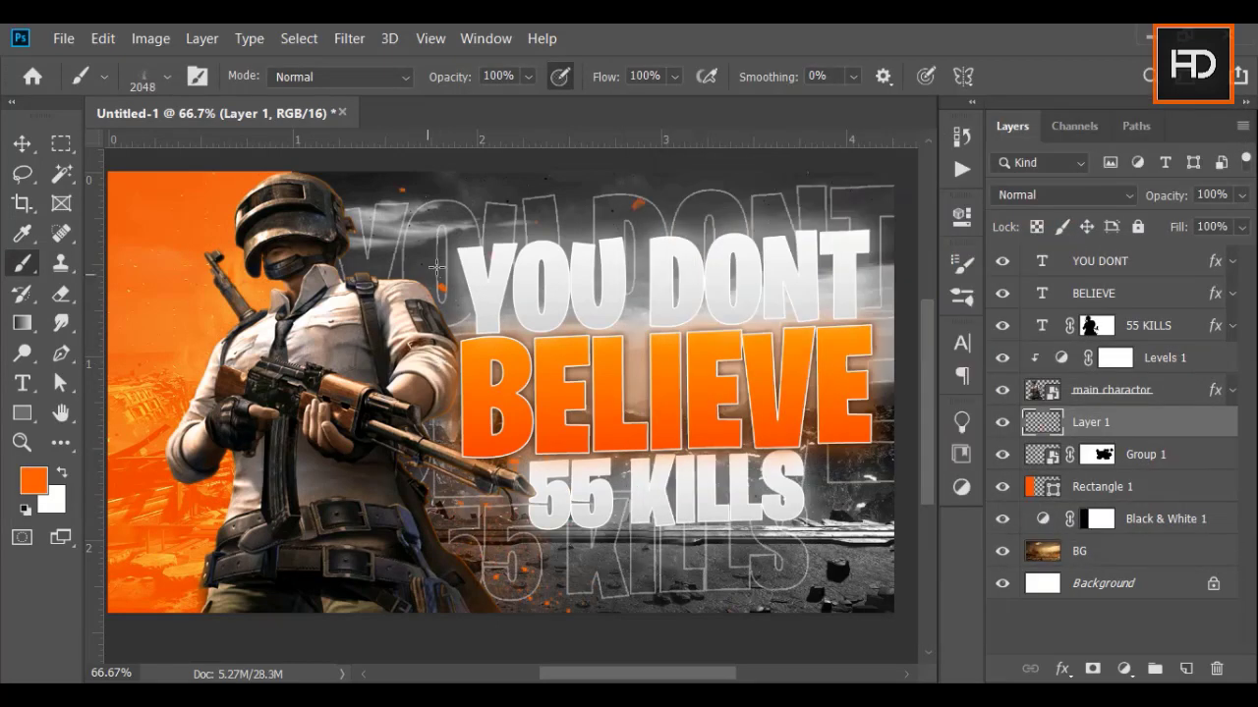
pyautogui.click(430, 416)
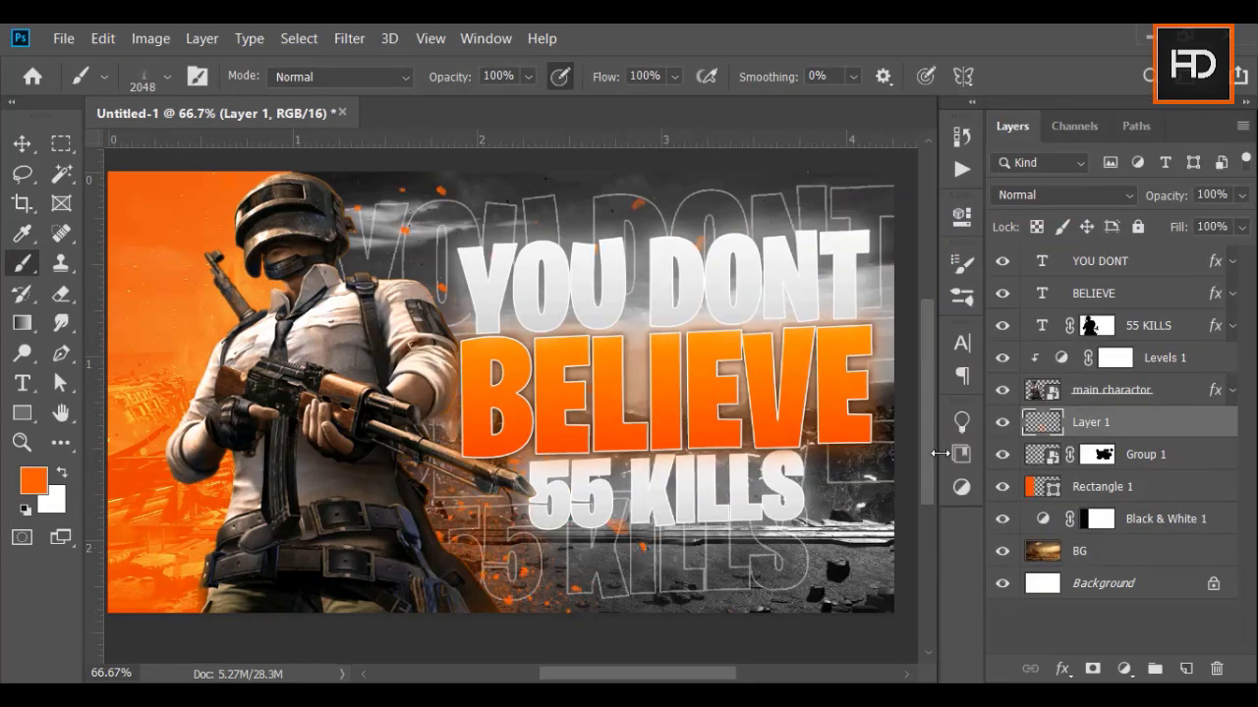
pyautogui.moveTo(933, 450); pyautogui.dragTo(929, 536)
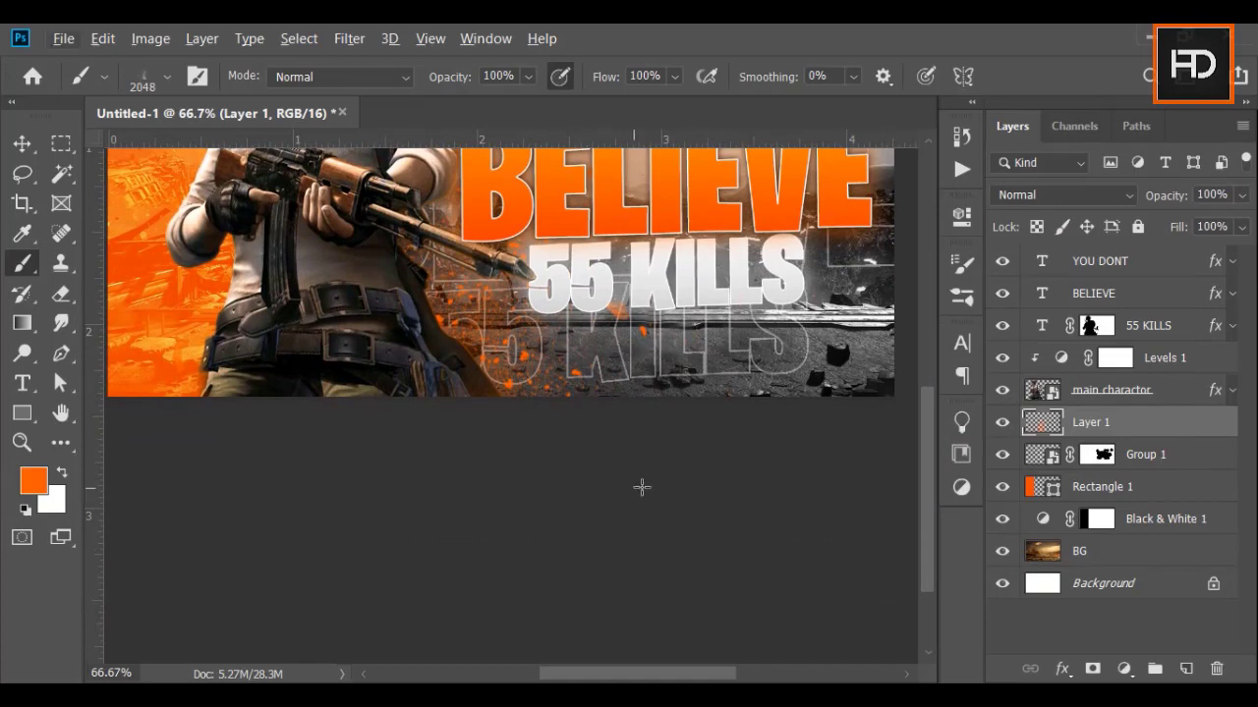
pyautogui.moveTo(616, 315); pyautogui.dragTo(255, 326)
pyautogui.moveTo(926, 539); pyautogui.dragTo(915, 451)
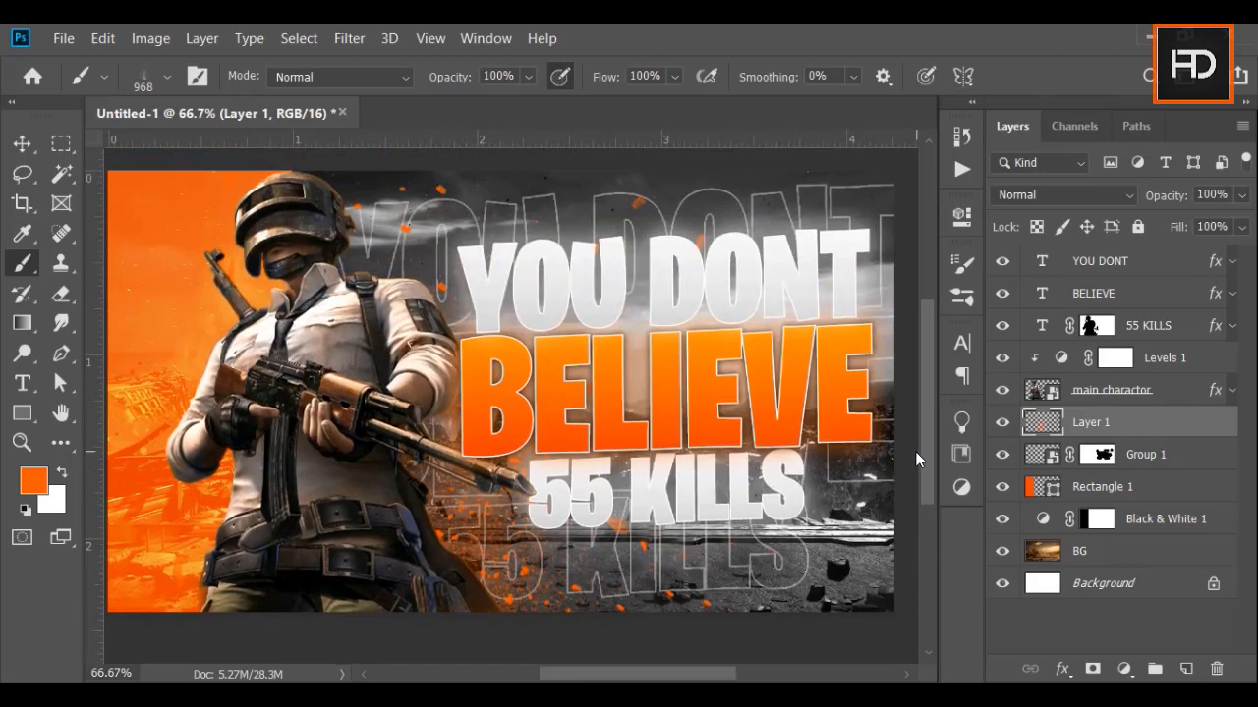
pyautogui.click(1066, 195)
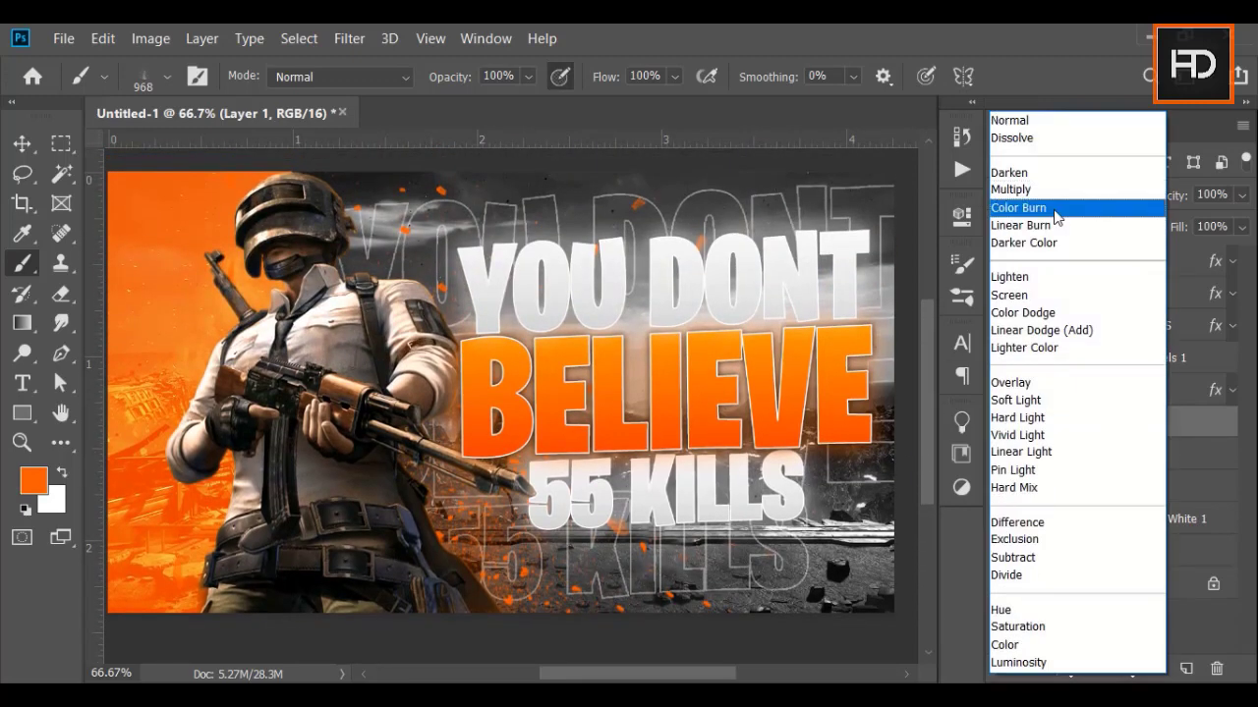
pyautogui.click(1053, 339)
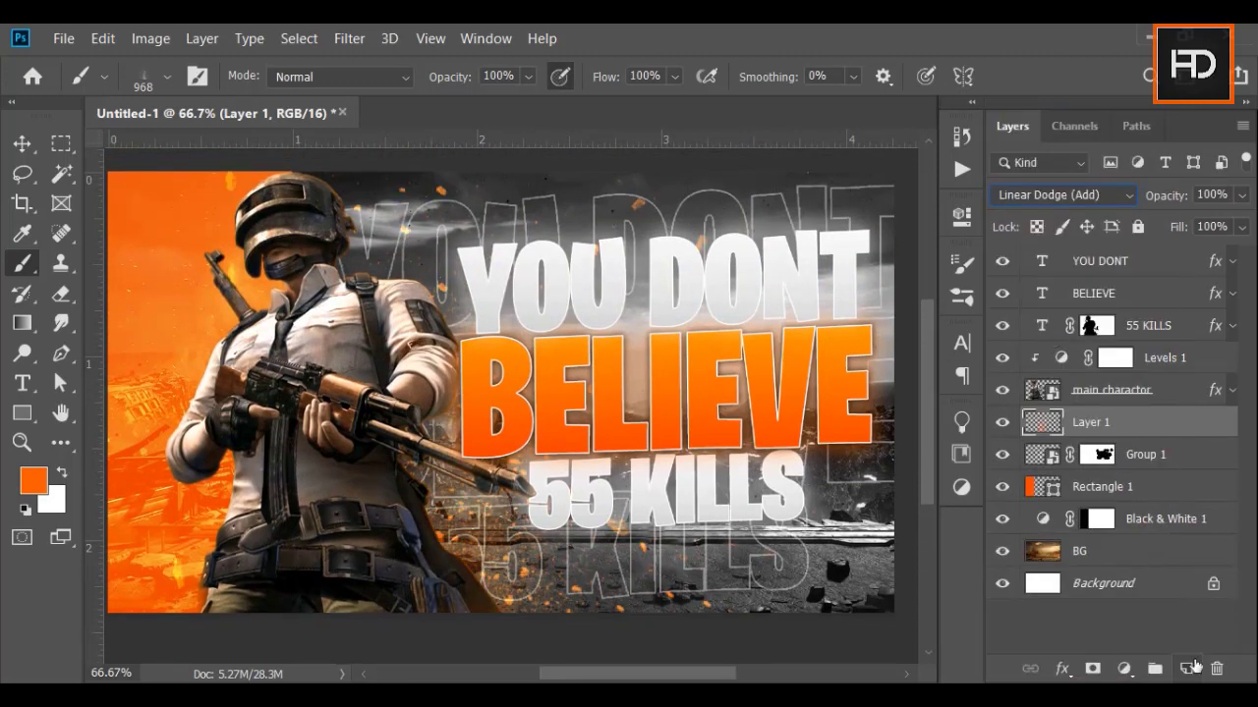
# Step: Create a new layer above Layer 1 and choose the soft round brush with 0% hardness
pyautogui.click(1186, 668)
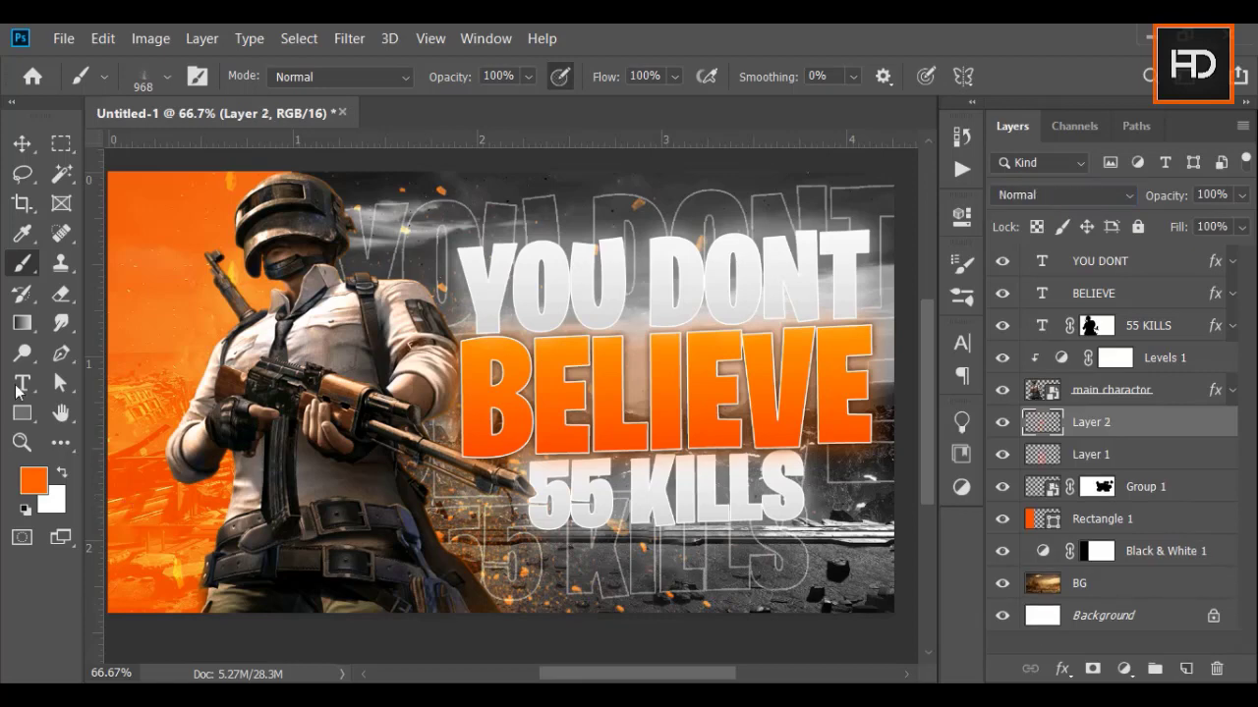
pyautogui.click(167, 75)
pyautogui.click(158, 249)
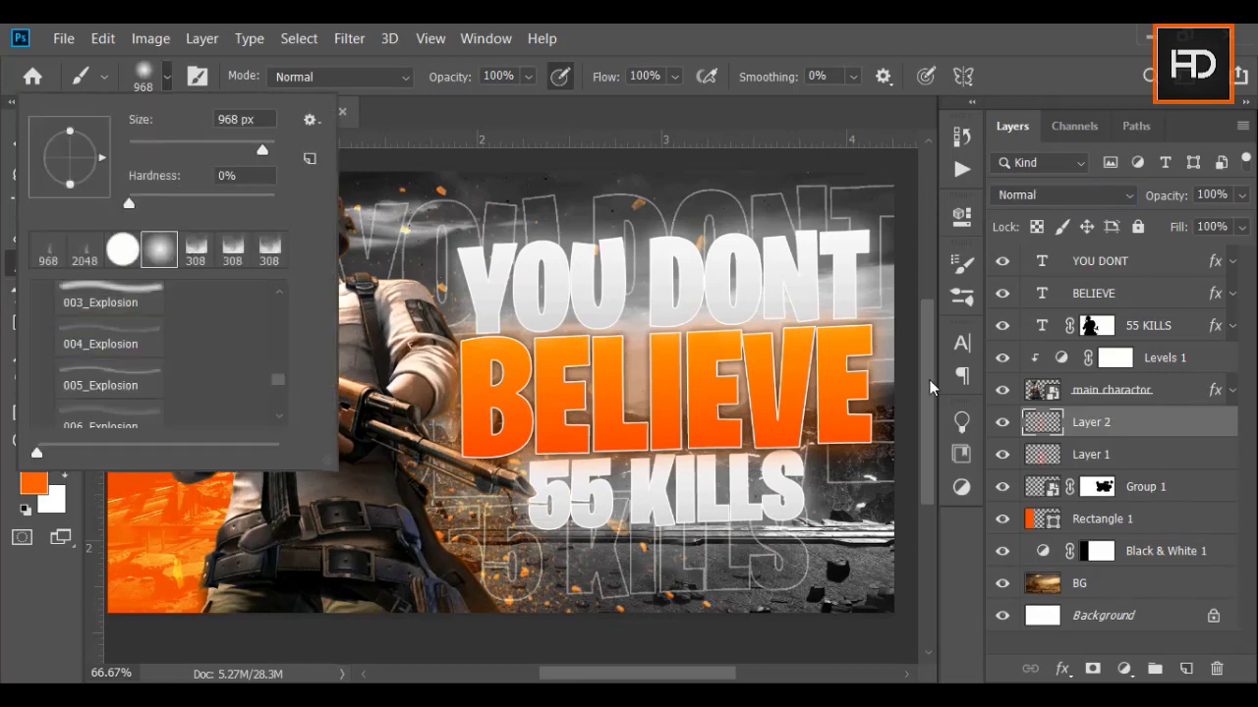
pyautogui.click(931, 387)
pyautogui.moveTo(927, 379); pyautogui.dragTo(926, 266)
pyautogui.click(576, 362)
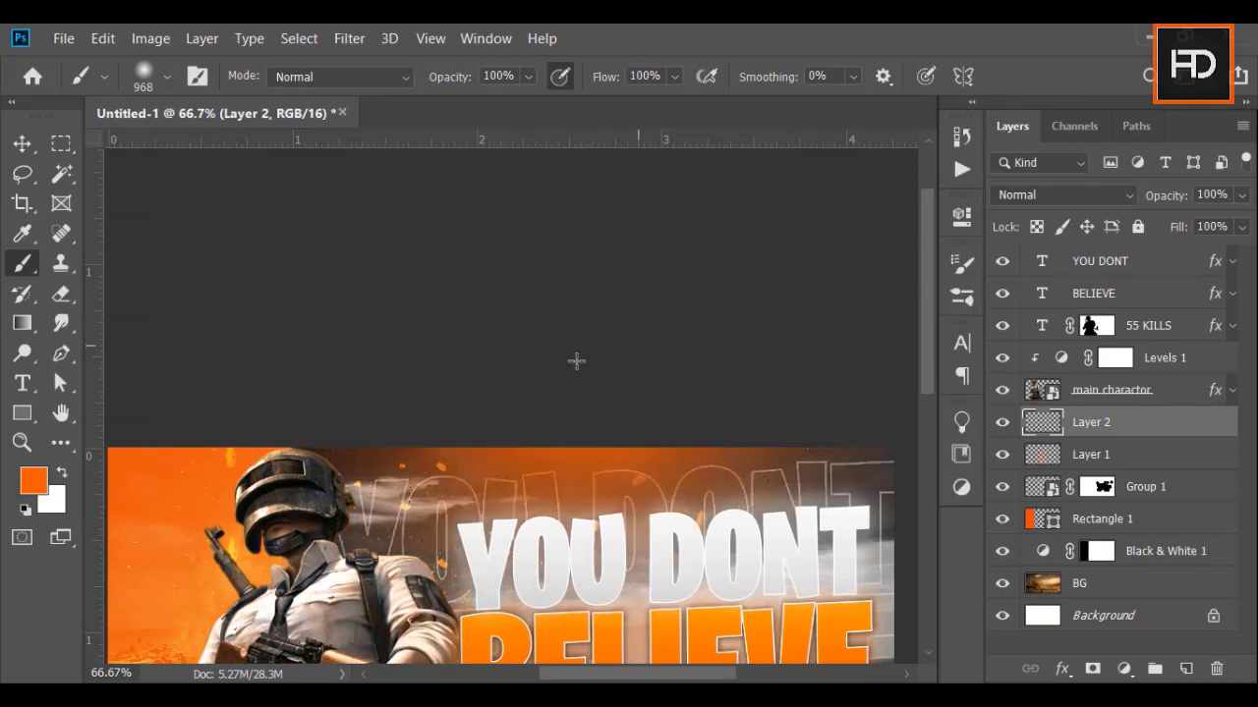
pyautogui.click(577, 362)
pyautogui.hotkey('ctrl', 'z')
pyautogui.hotkey('ctrl', 'z')
# Step: Paint a soft orange glow on Layer 2 along the artwork's top, right and bottom edges with a 385 px brush
pyautogui.moveTo(540, 457); pyautogui.dragTo(314, 463)
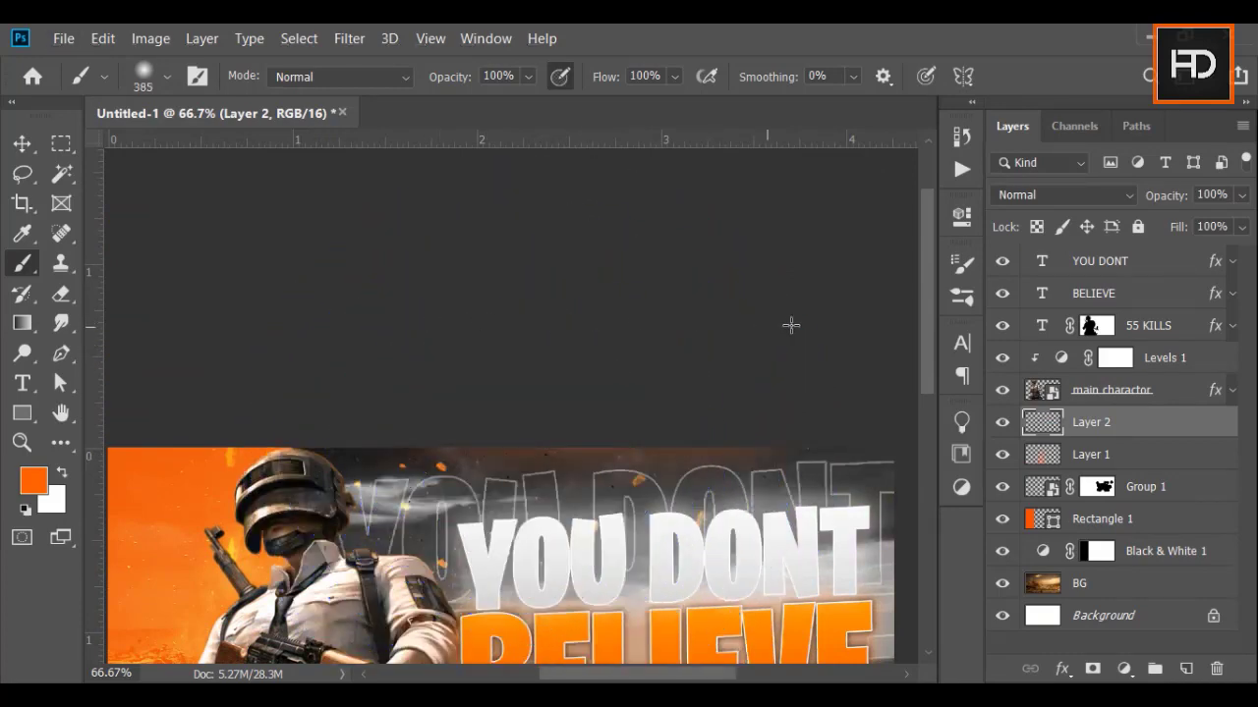
pyautogui.moveTo(932, 312); pyautogui.dragTo(929, 383)
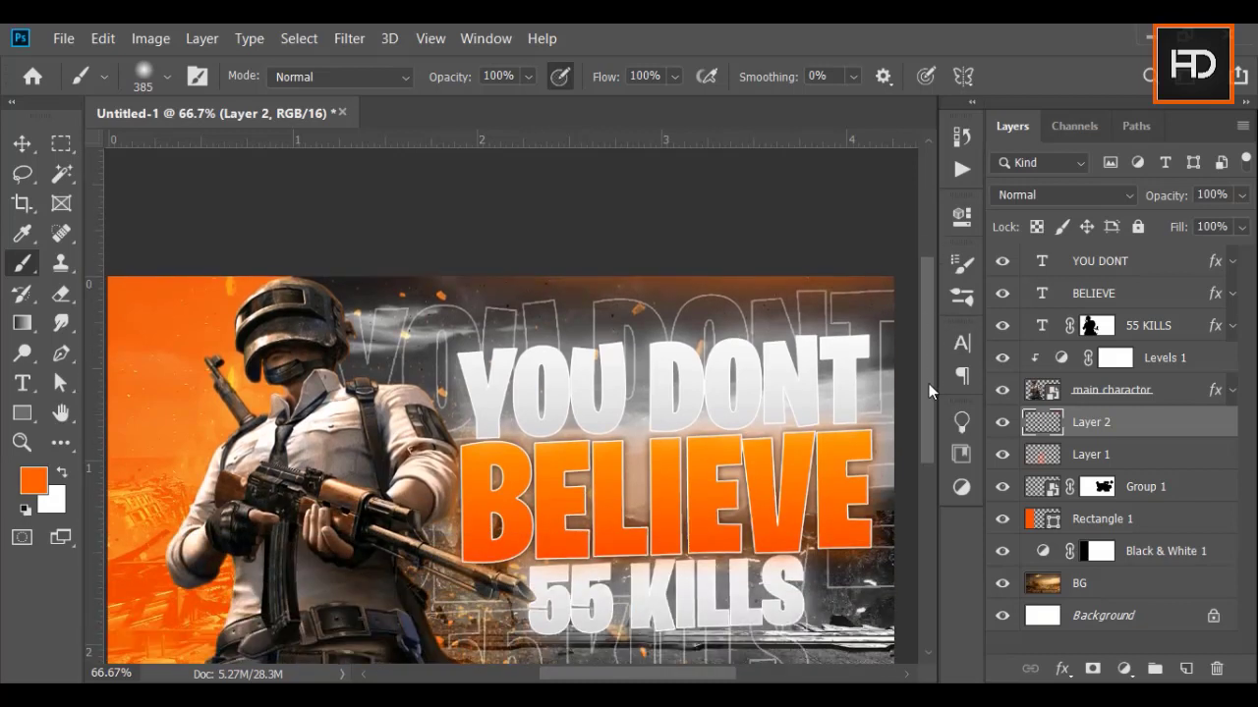
pyautogui.moveTo(614, 678); pyautogui.dragTo(700, 678)
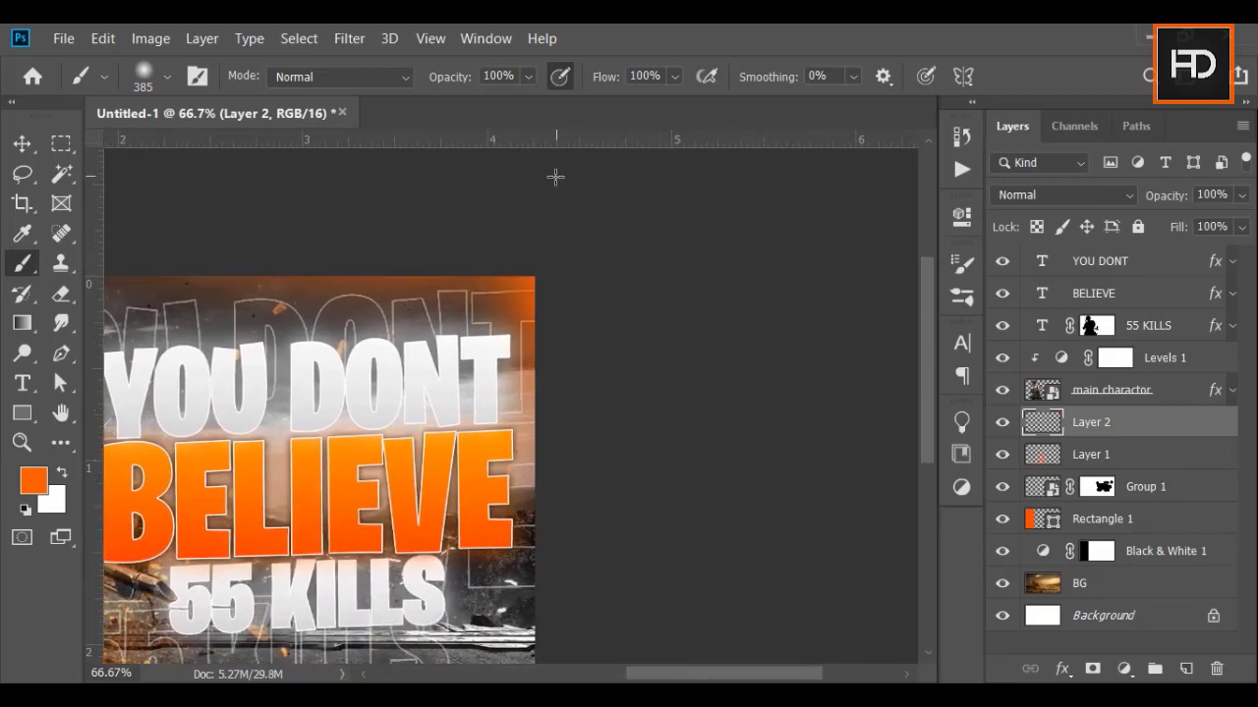
pyautogui.moveTo(924, 314); pyautogui.dragTo(929, 428)
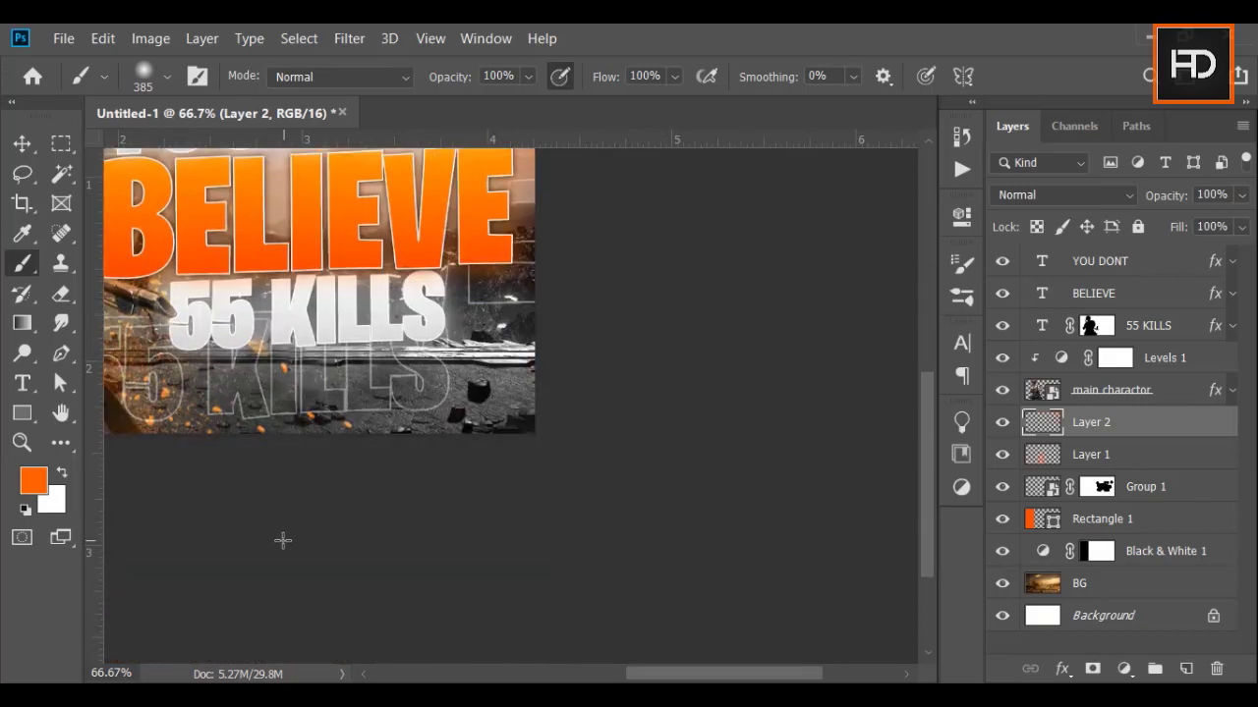
pyautogui.moveTo(283, 540)
pyautogui.mouseDown()
pyautogui.moveTo(512, 546)
pyautogui.moveTo(651, 458)
pyautogui.moveTo(637, 511)
pyautogui.mouseUp()
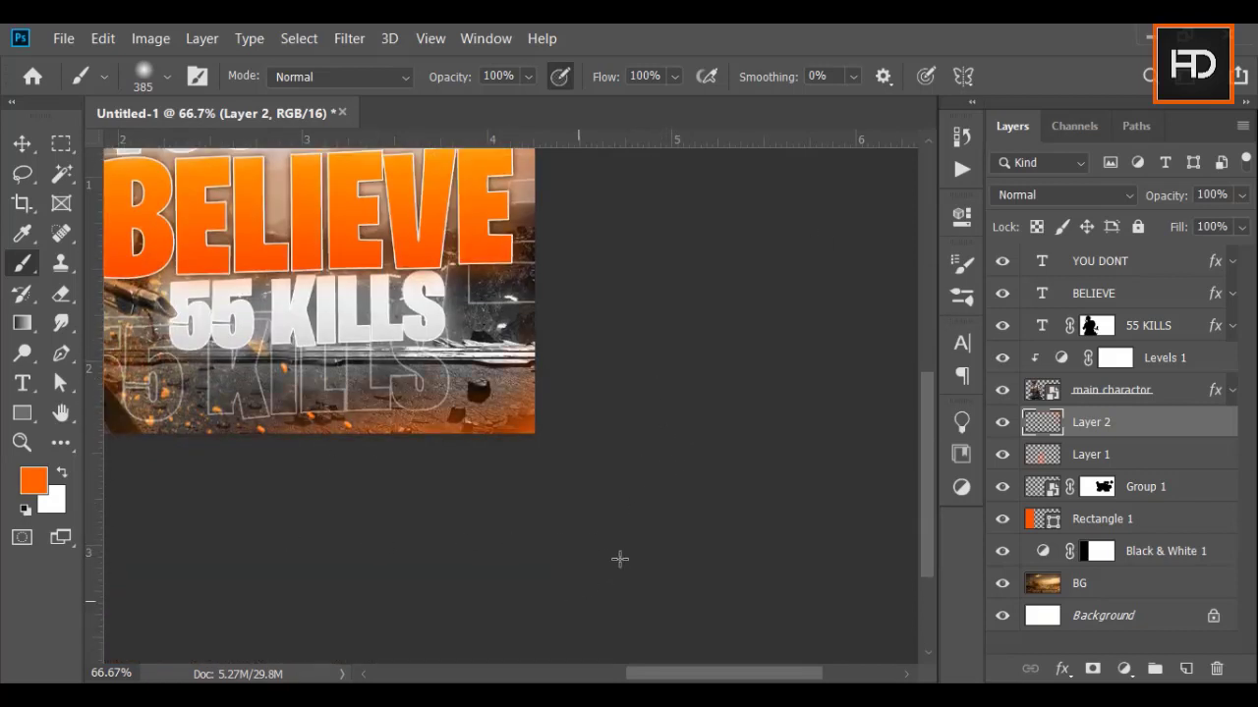
pyautogui.moveTo(620, 559)
pyautogui.mouseDown()
pyautogui.moveTo(643, 468)
pyautogui.moveTo(645, 374)
pyautogui.moveTo(651, 387)
pyautogui.mouseUp()
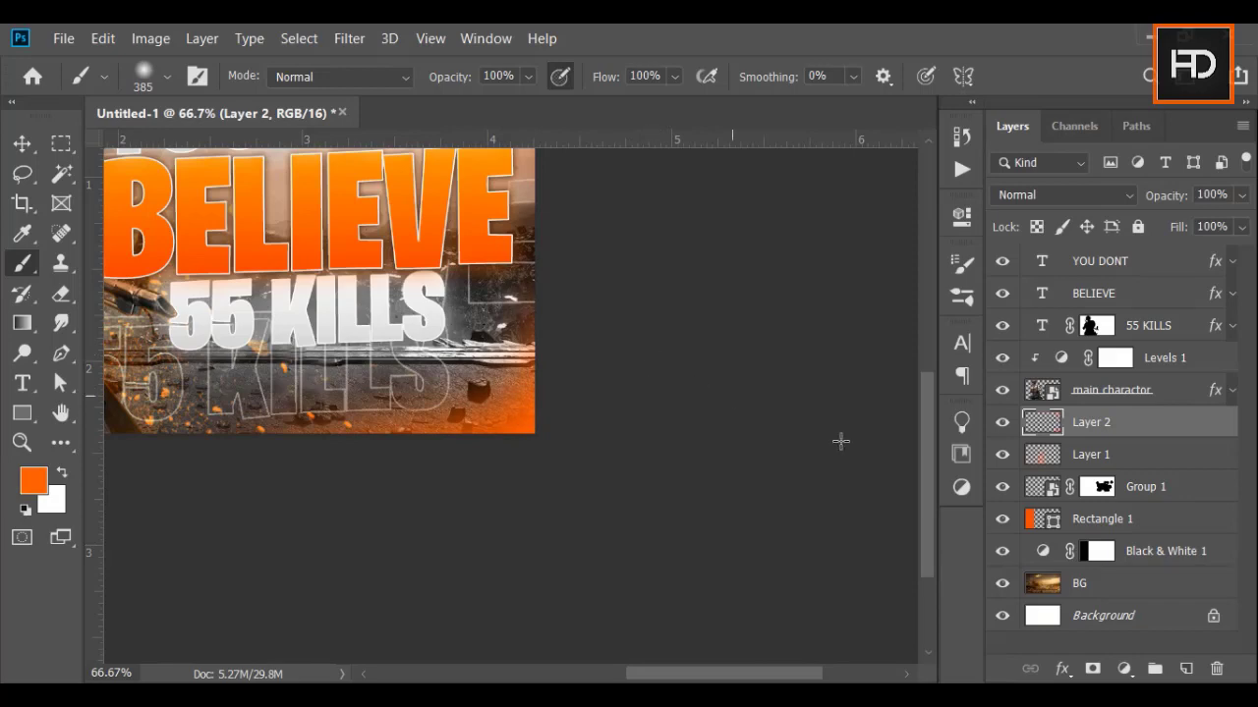
pyautogui.moveTo(933, 484); pyautogui.dragTo(929, 448)
pyautogui.moveTo(666, 358); pyautogui.dragTo(637, 378)
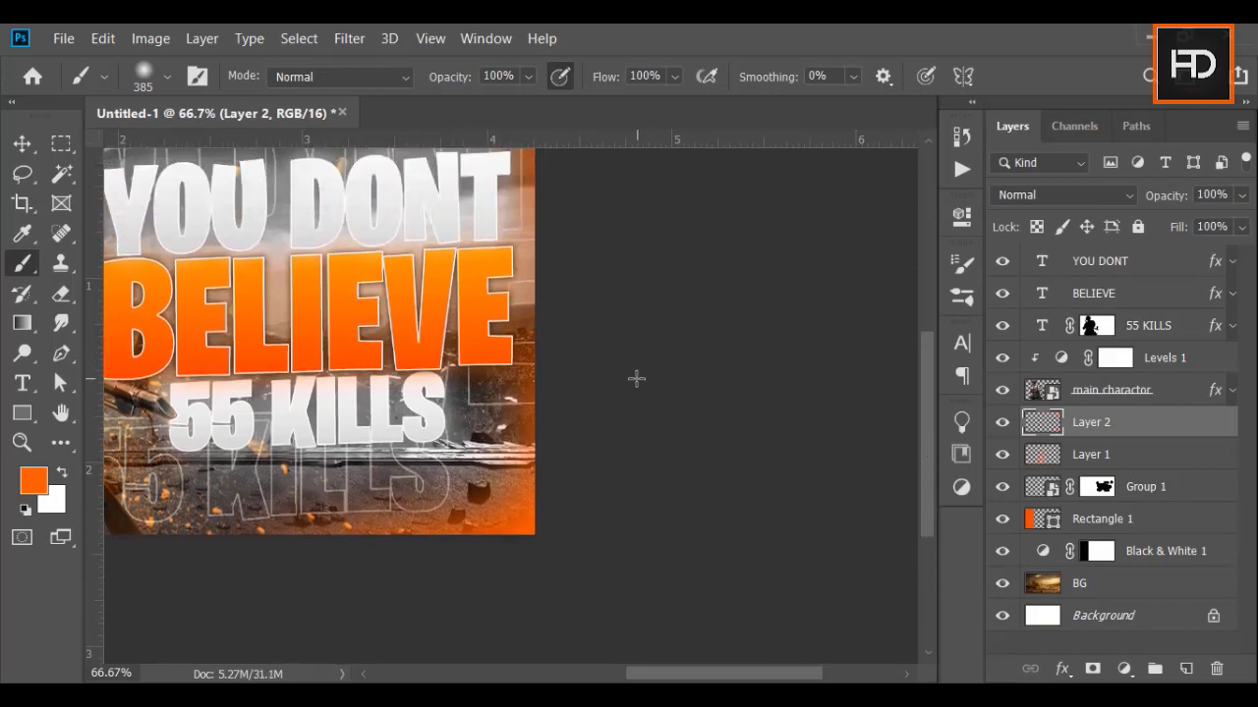
# Step: Set the blend mode of Layer 2, holding the edge glow, to Linear Dodge (Add)
pyautogui.press('z')
pyautogui.click(426, 78)
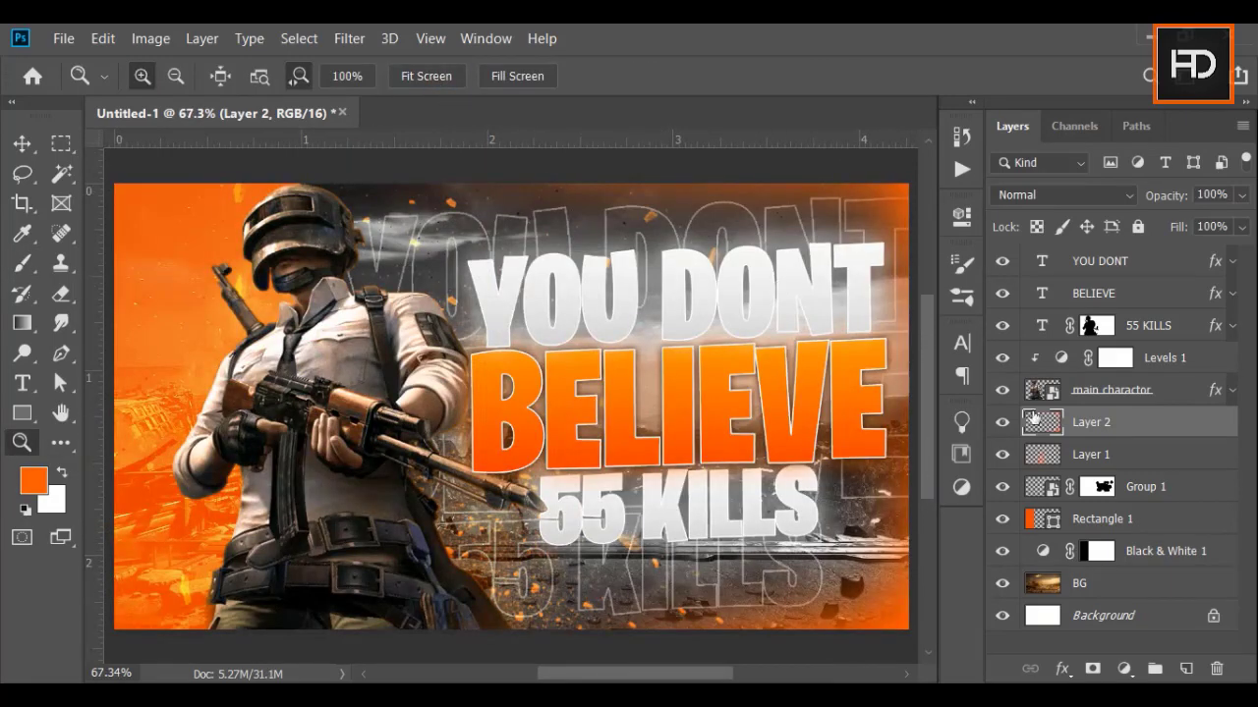
pyautogui.click(1093, 195)
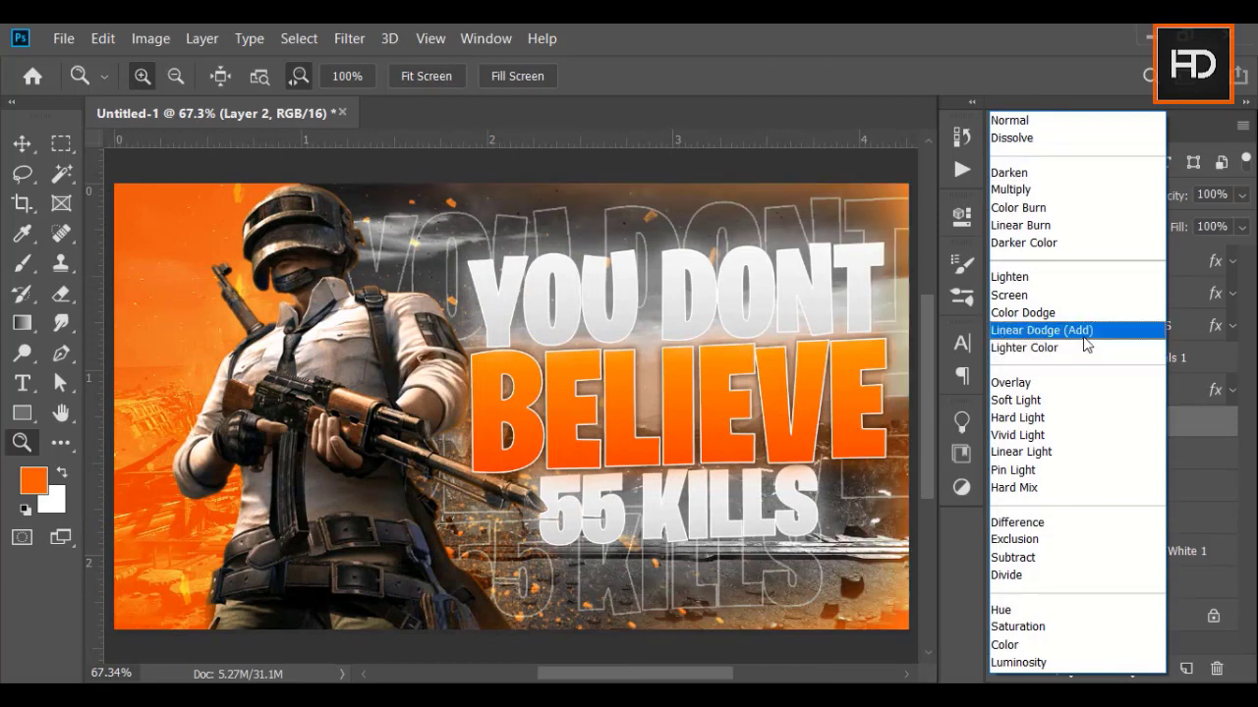
pyautogui.click(1086, 334)
# Step: Try duplicating Layer 2 to intensify the edge glow, and undo the duplicate
pyautogui.hotkey('ctrl', 'j')
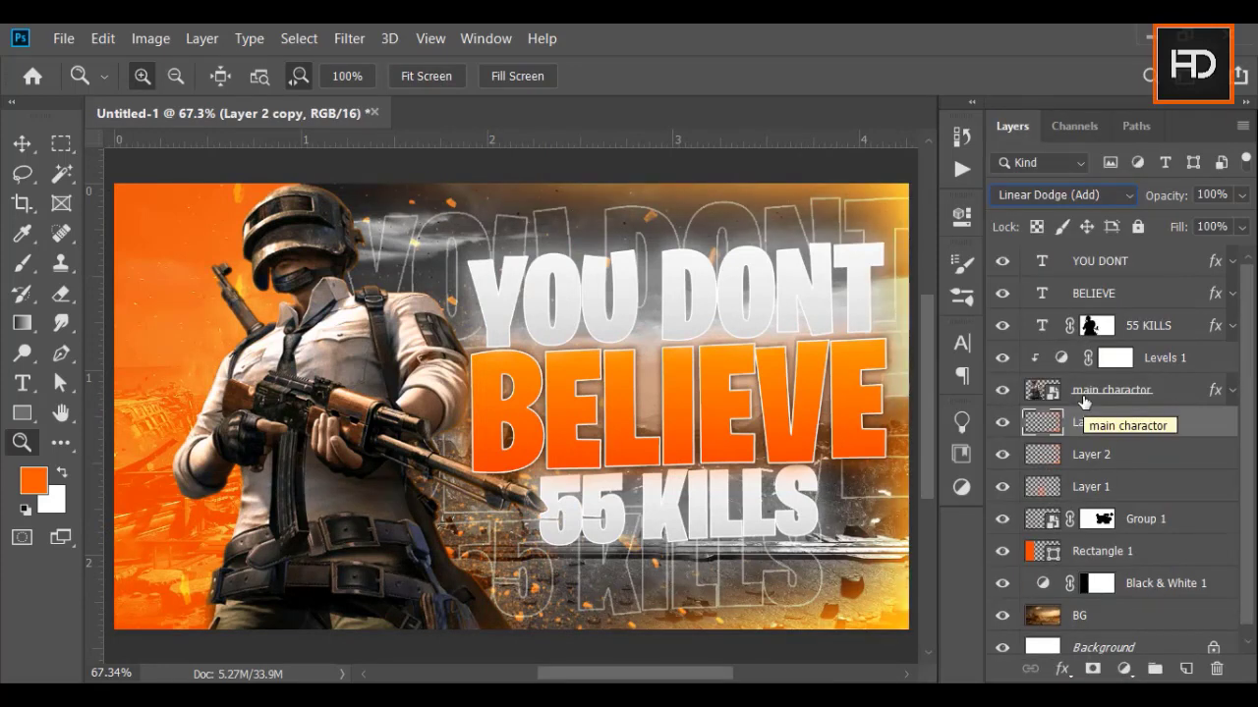
pyautogui.moveTo(727, 677); pyautogui.dragTo(723, 680)
pyautogui.hotkey('ctrl', 'z')
# Step: Create a new layer above Layer 2, paint an orange glow behind the character with a 385 px brush, and set it to Linear Dodge (Add)
pyautogui.click(1186, 668)
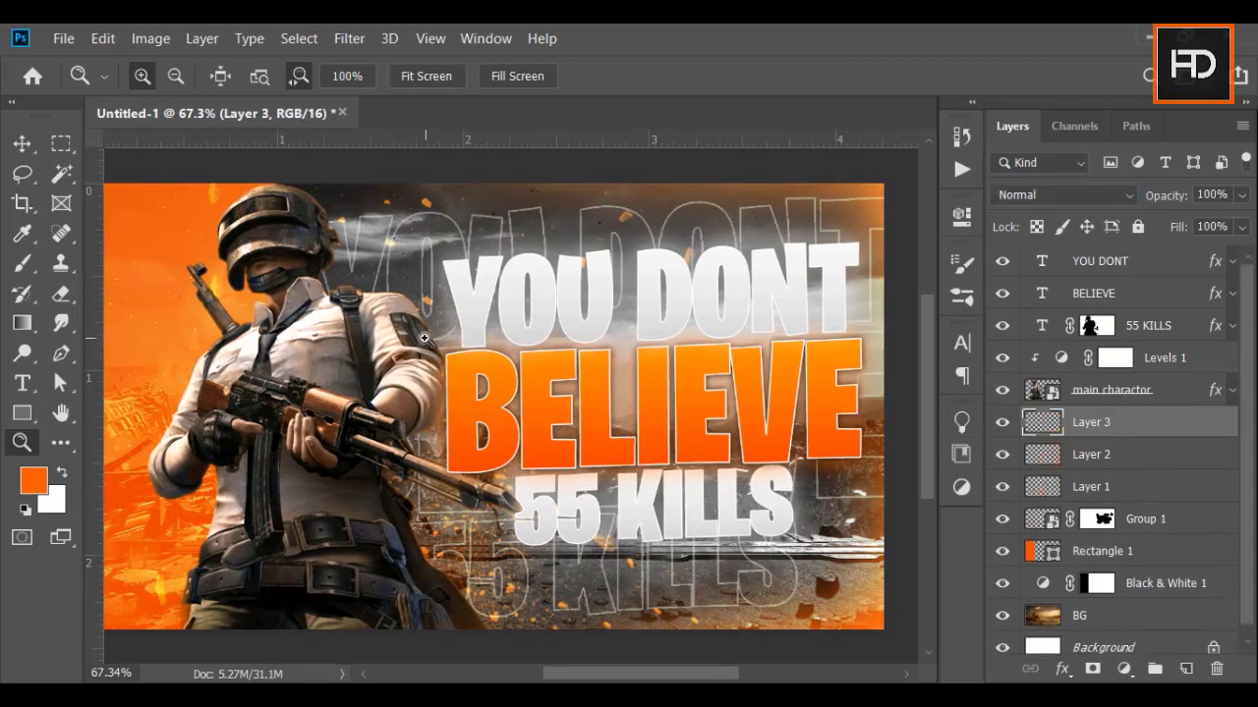
pyautogui.click(21, 263)
pyautogui.moveTo(301, 388); pyautogui.dragTo(279, 387)
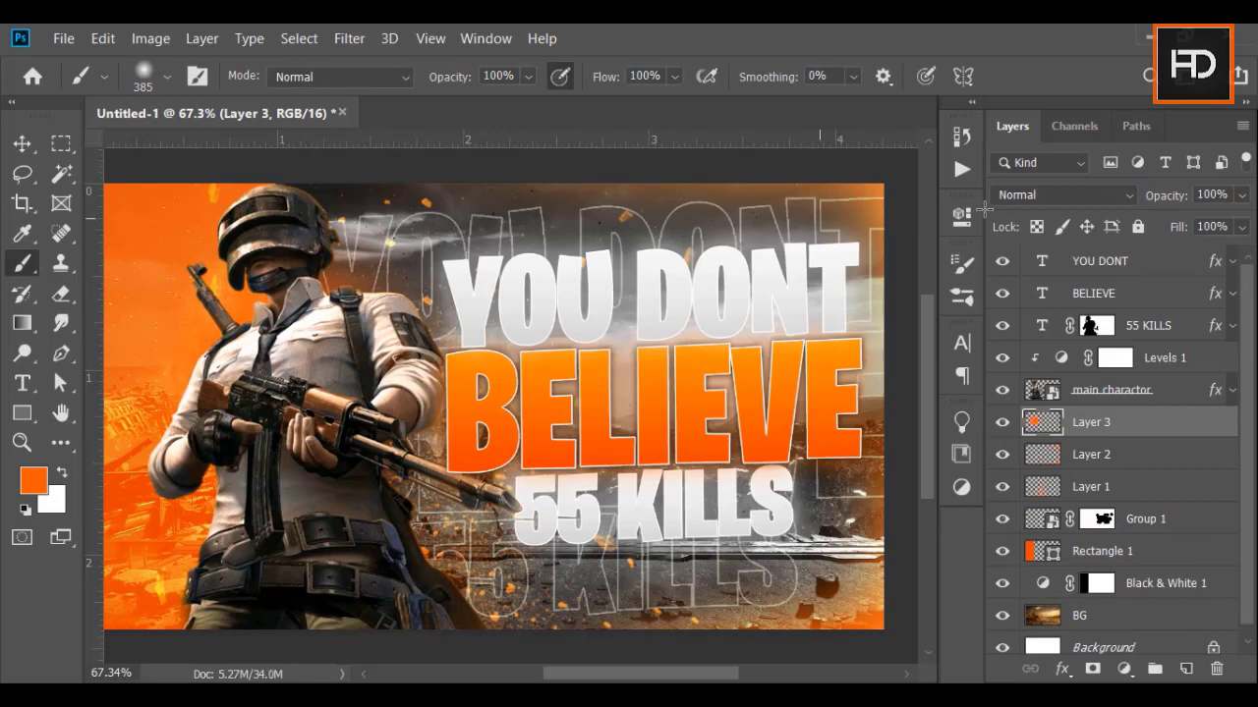
pyautogui.click(1041, 194)
pyautogui.click(1071, 329)
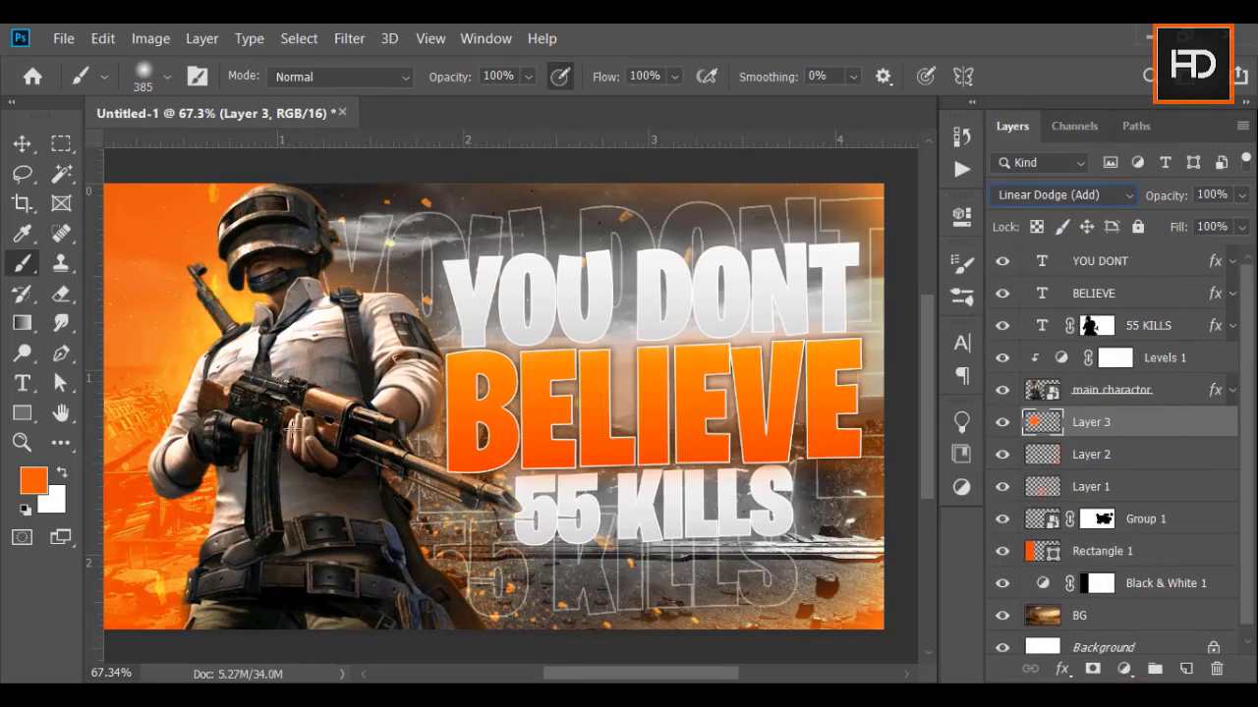
# Step: Set the foreground color to red-orange, ff3c00, and paint more glow behind the character's torso on Layer 3
pyautogui.click(33, 481)
pyautogui.click(971, 457)
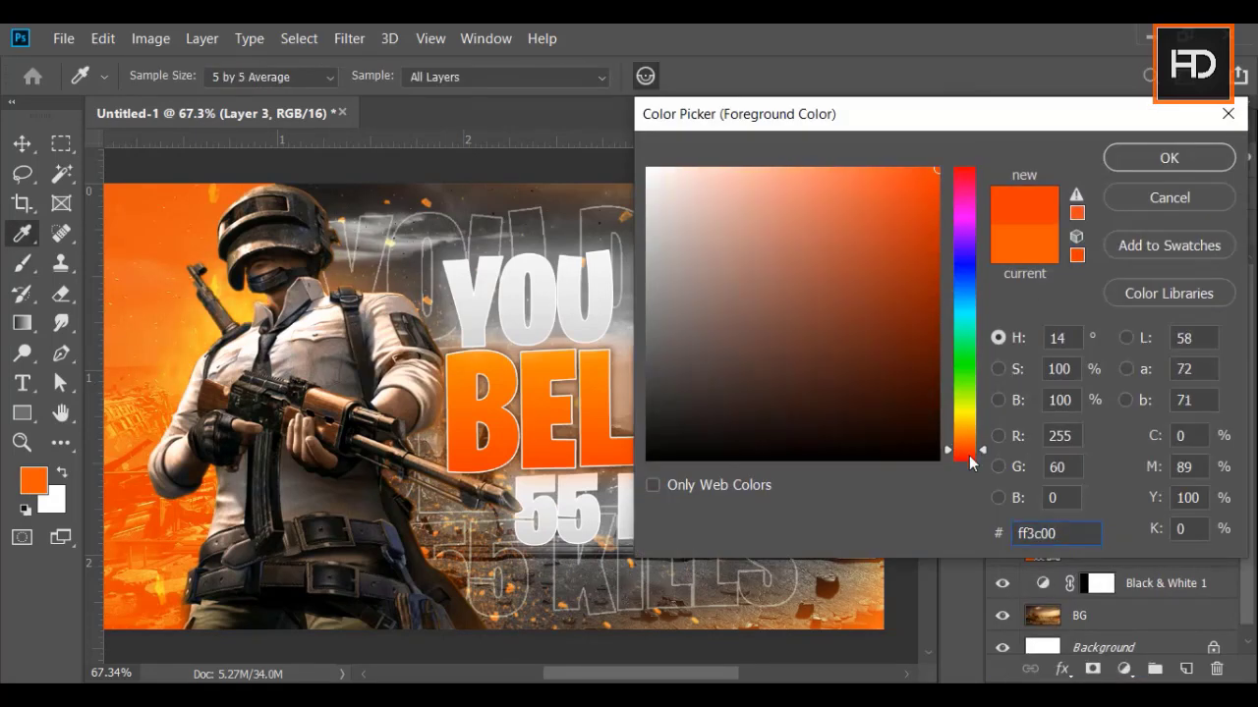
pyautogui.click(1166, 157)
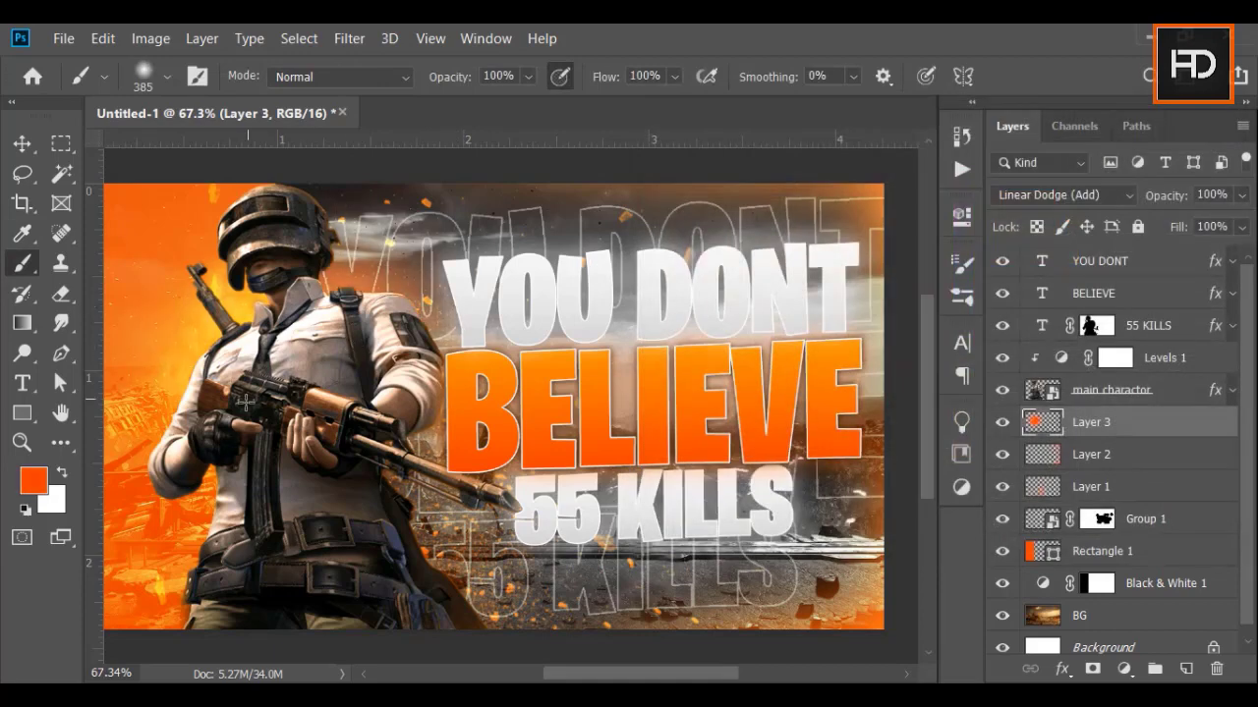
pyautogui.moveTo(243, 532)
pyautogui.mouseDown()
pyautogui.moveTo(243, 585)
pyautogui.moveTo(345, 612)
pyautogui.moveTo(393, 650)
pyautogui.moveTo(329, 549)
pyautogui.moveTo(311, 456)
pyautogui.moveTo(344, 390)
pyautogui.mouseUp()
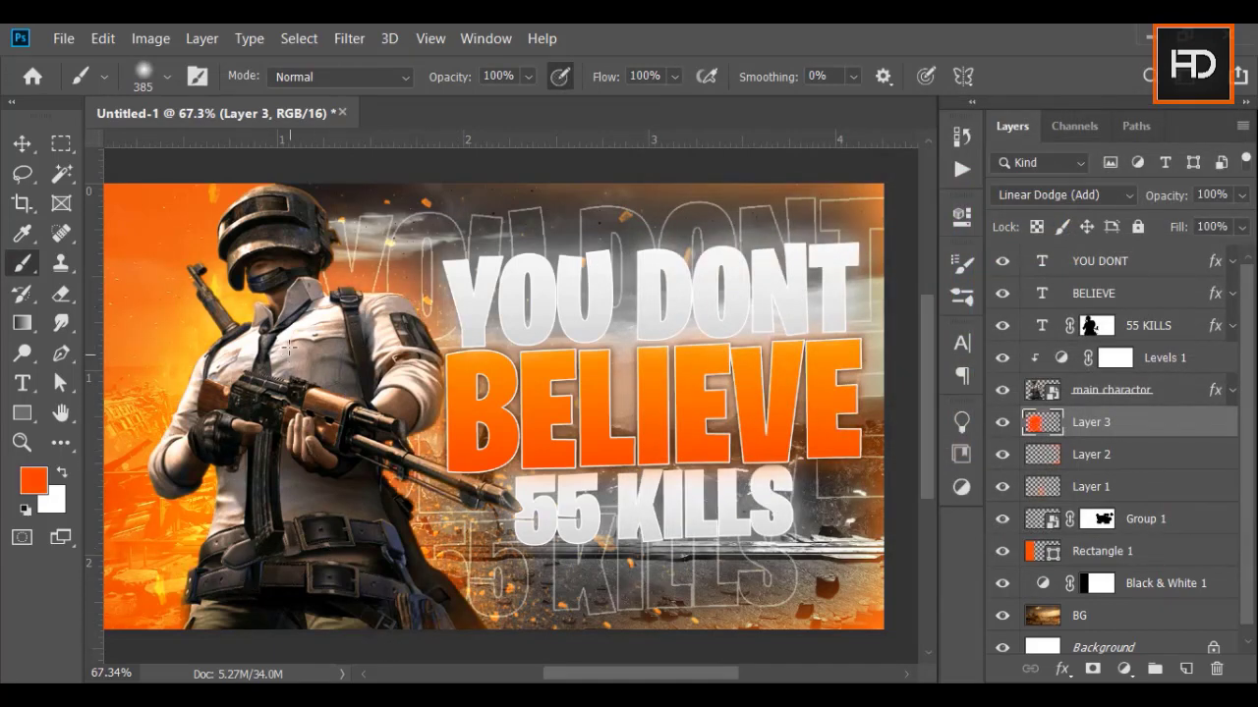
# Step: Extend the Layer 3 glow behind the character's helmet and rifle with a smaller, 214 px brush
pyautogui.click(279, 257)
pyautogui.moveTo(277, 256); pyautogui.dragTo(214, 256)
pyautogui.click(270, 242)
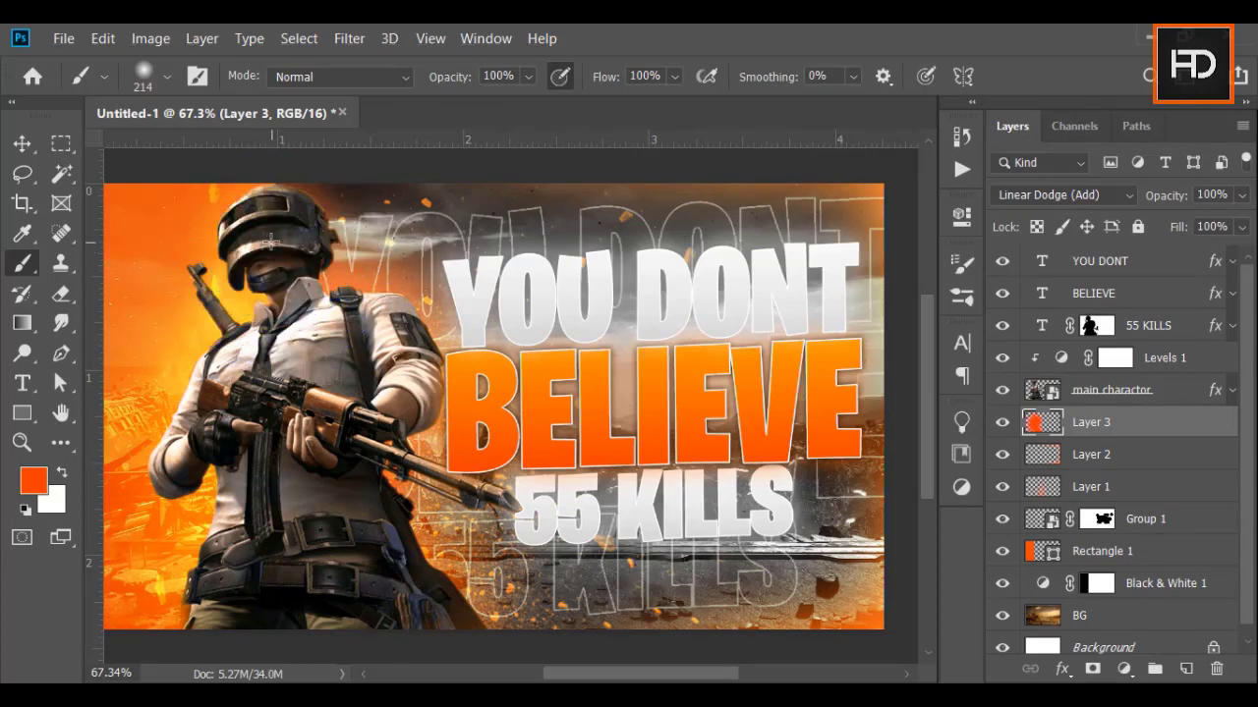
pyautogui.moveTo(379, 466); pyautogui.dragTo(312, 457)
pyautogui.moveTo(509, 502); pyautogui.dragTo(485, 499)
# Step: Create a new layer above the BELIEVE text, try a small brush dab, and set the layer's blend mode to Linear Dodge (Add)
pyautogui.click(1151, 292)
pyautogui.click(1184, 669)
pyautogui.moveTo(709, 402); pyautogui.dragTo(672, 407)
pyautogui.click(1061, 195)
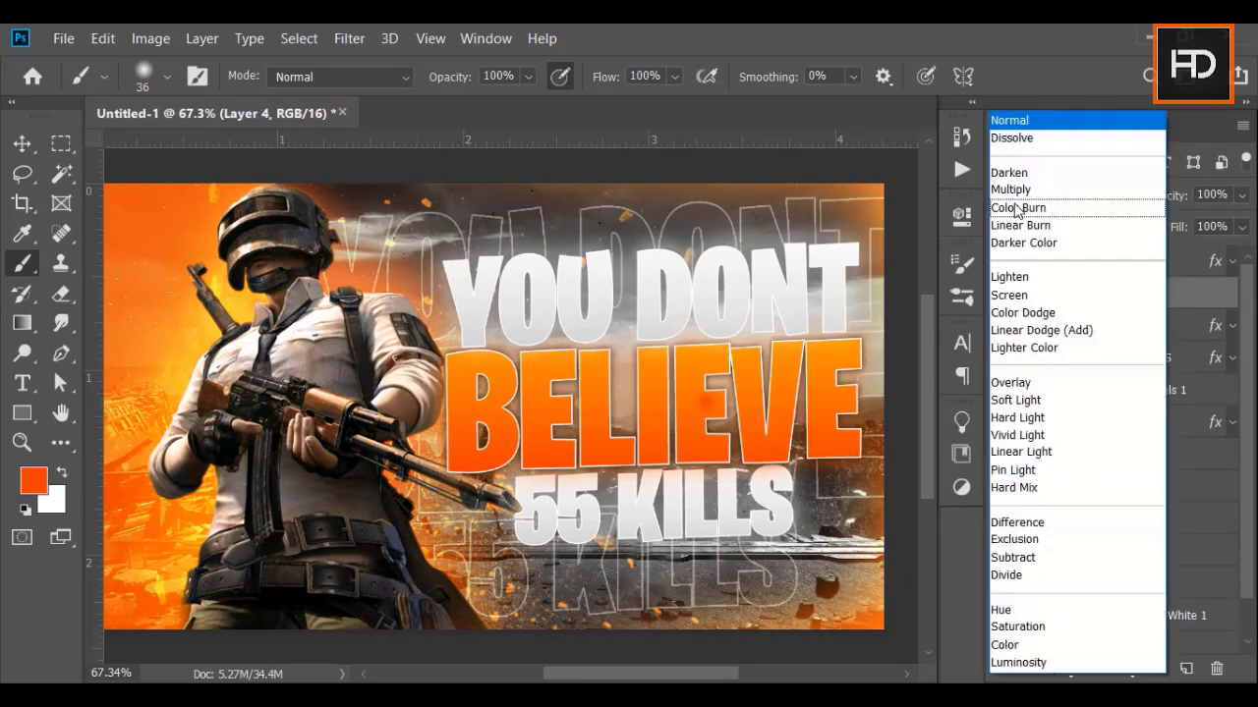
pyautogui.click(1041, 326)
pyautogui.hotkey('ctrl', 'z')
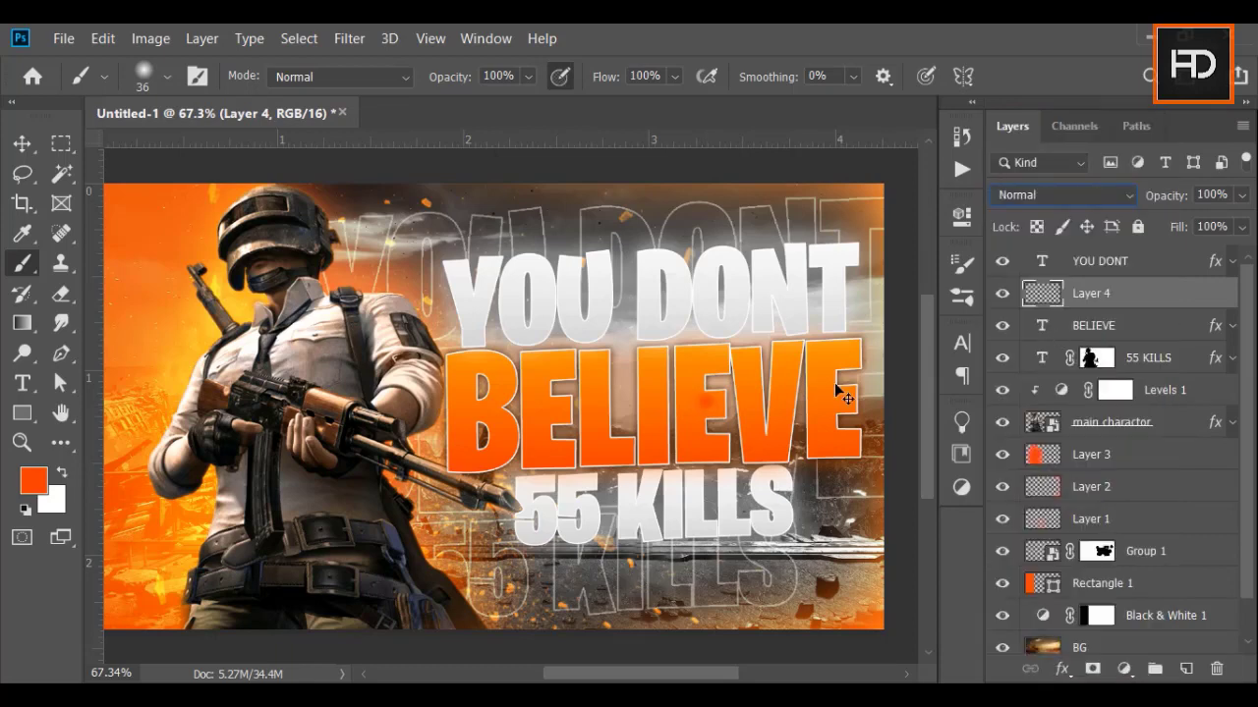
pyautogui.click(1061, 194)
pyautogui.click(1044, 328)
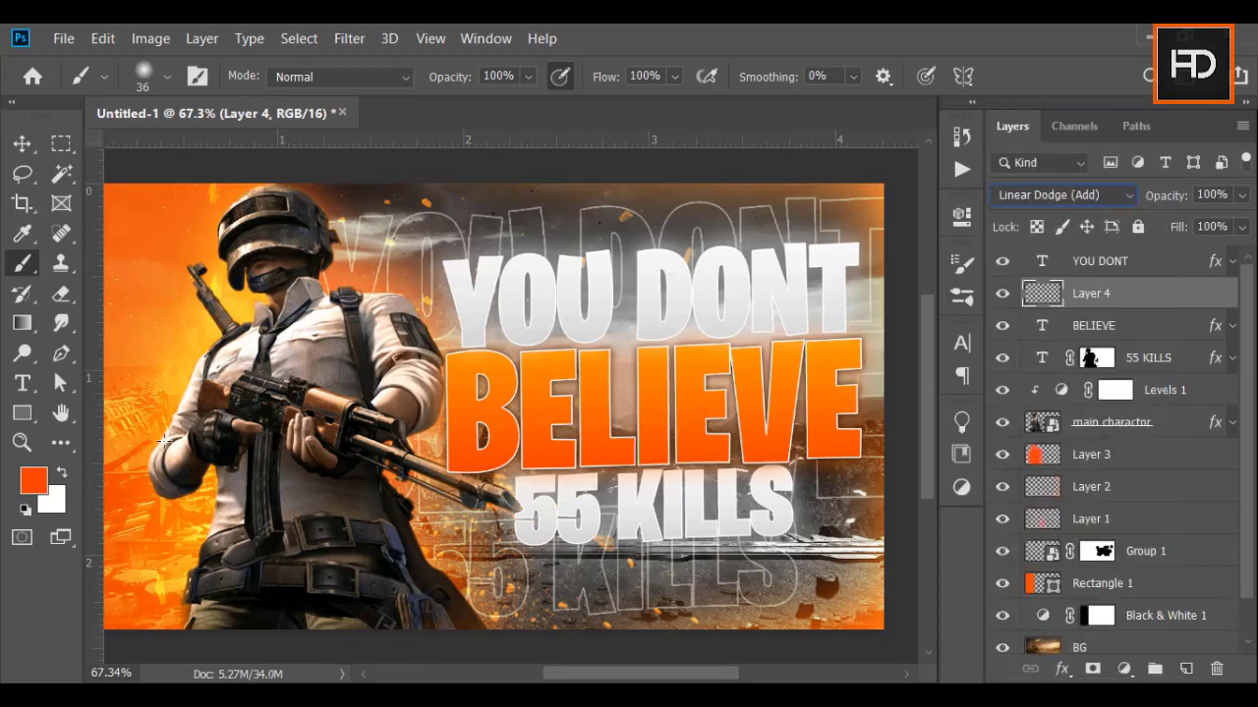
# Step: Set the foreground color to red, ff0000, and paint a soft glow across BELIEVE on Layer 4 with a 202 px brush
pyautogui.click(35, 479)
pyautogui.write('ff0000')
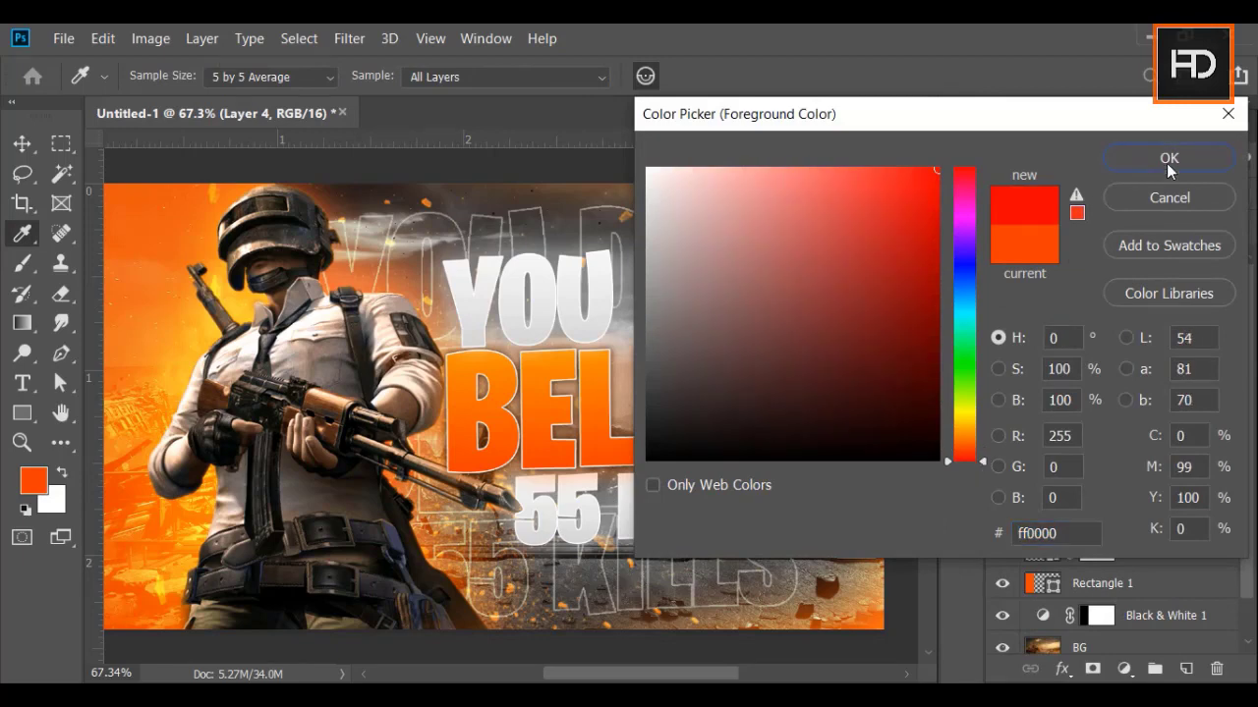
pyautogui.click(1164, 159)
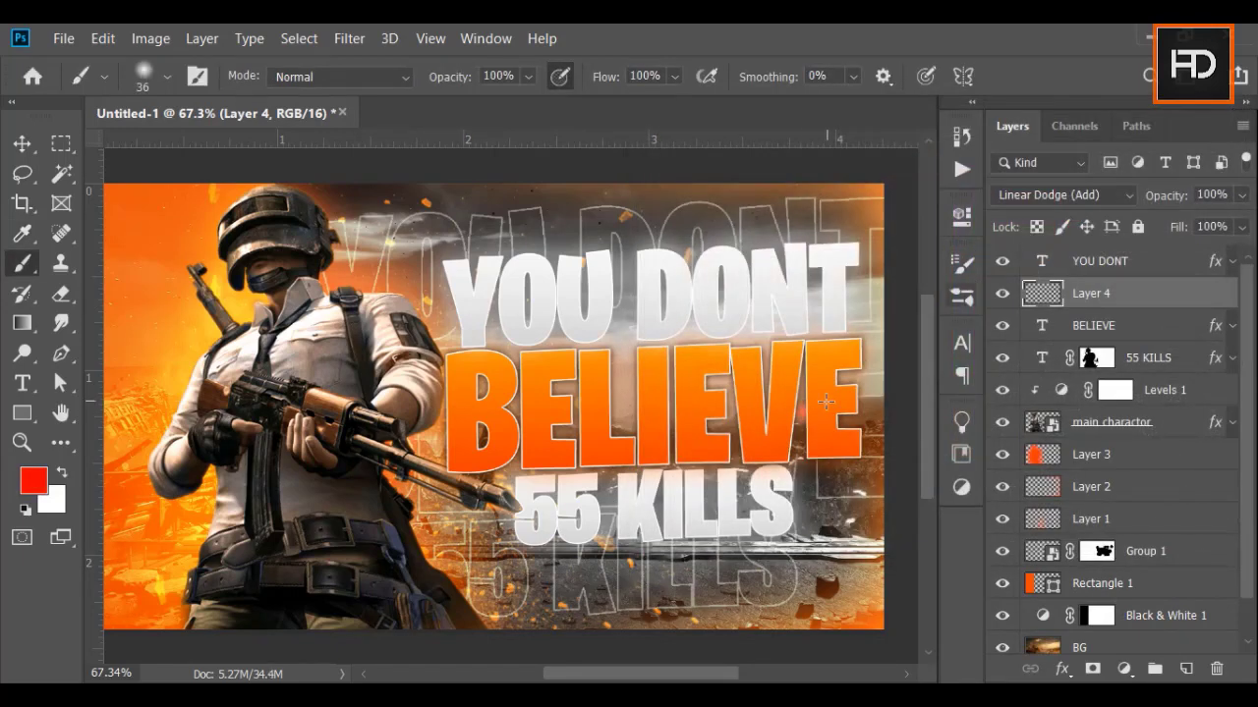
pyautogui.moveTo(826, 401); pyautogui.dragTo(895, 408)
pyautogui.click(846, 416)
pyautogui.moveTo(726, 402)
pyautogui.mouseDown()
pyautogui.moveTo(611, 407)
pyautogui.moveTo(520, 442)
pyautogui.mouseUp()
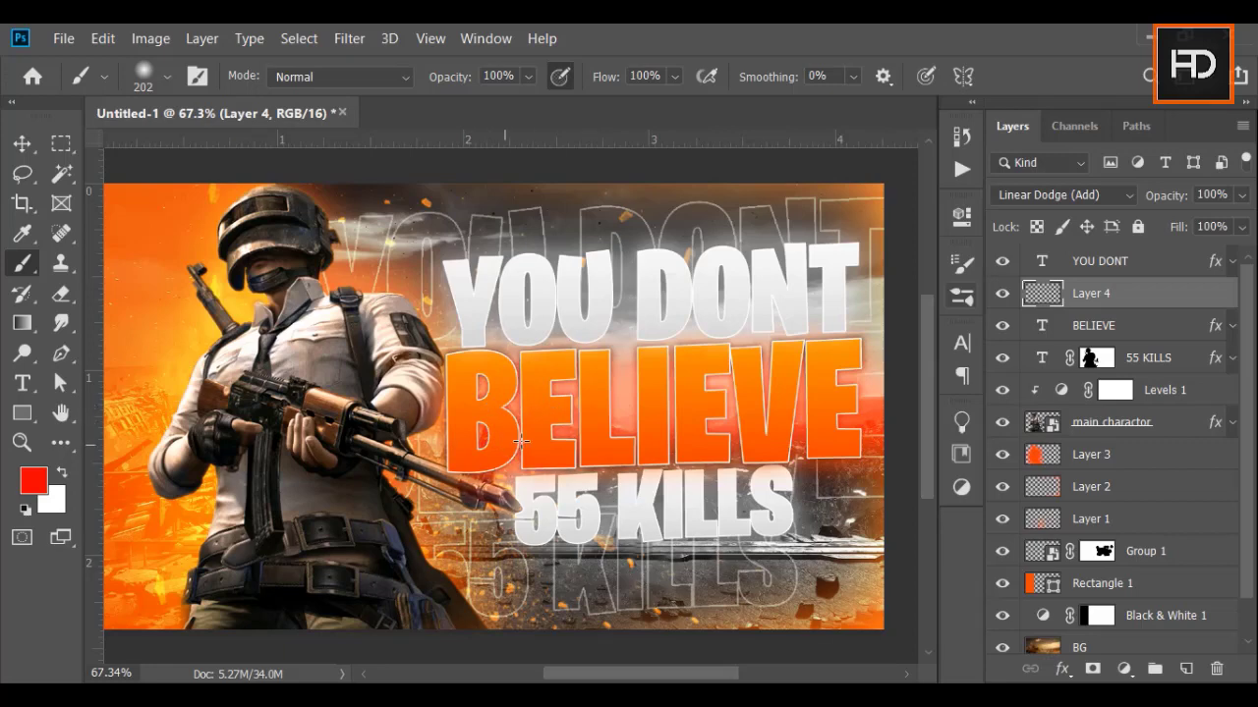
pyautogui.click(478, 384)
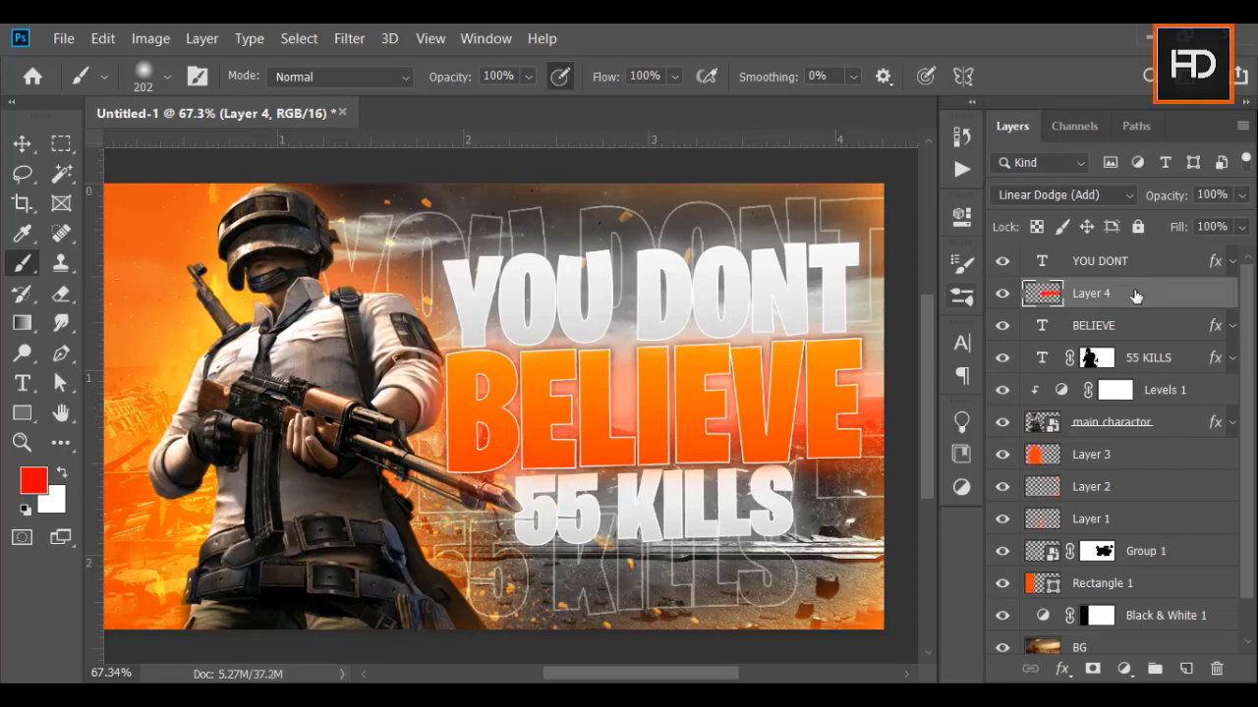
# Step: Try Layer 4 with an extra red stroke and at 78% opacity, and delete the layer
pyautogui.moveTo(768, 435)
pyautogui.mouseDown()
pyautogui.moveTo(816, 461)
pyautogui.moveTo(856, 342)
pyautogui.moveTo(928, 287)
pyautogui.mouseUp()
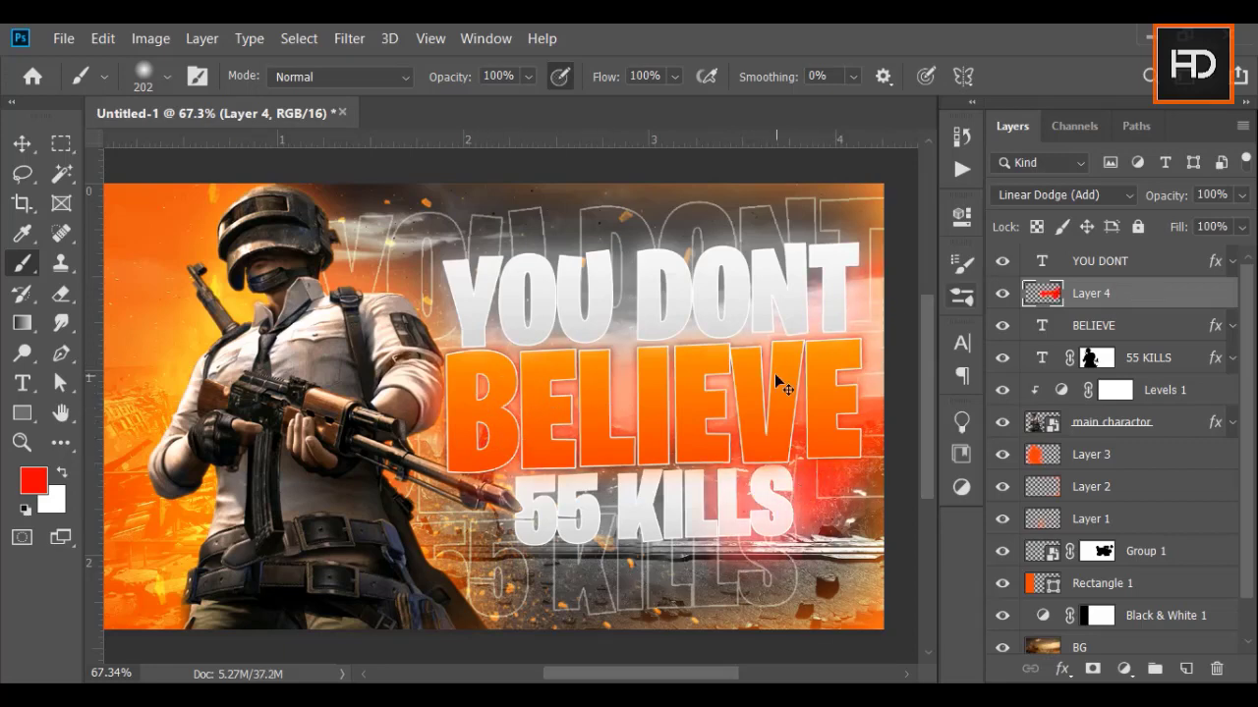
pyautogui.hotkey('ctrl', 'z')
pyautogui.moveTo(1187, 201); pyautogui.dragTo(1152, 203)
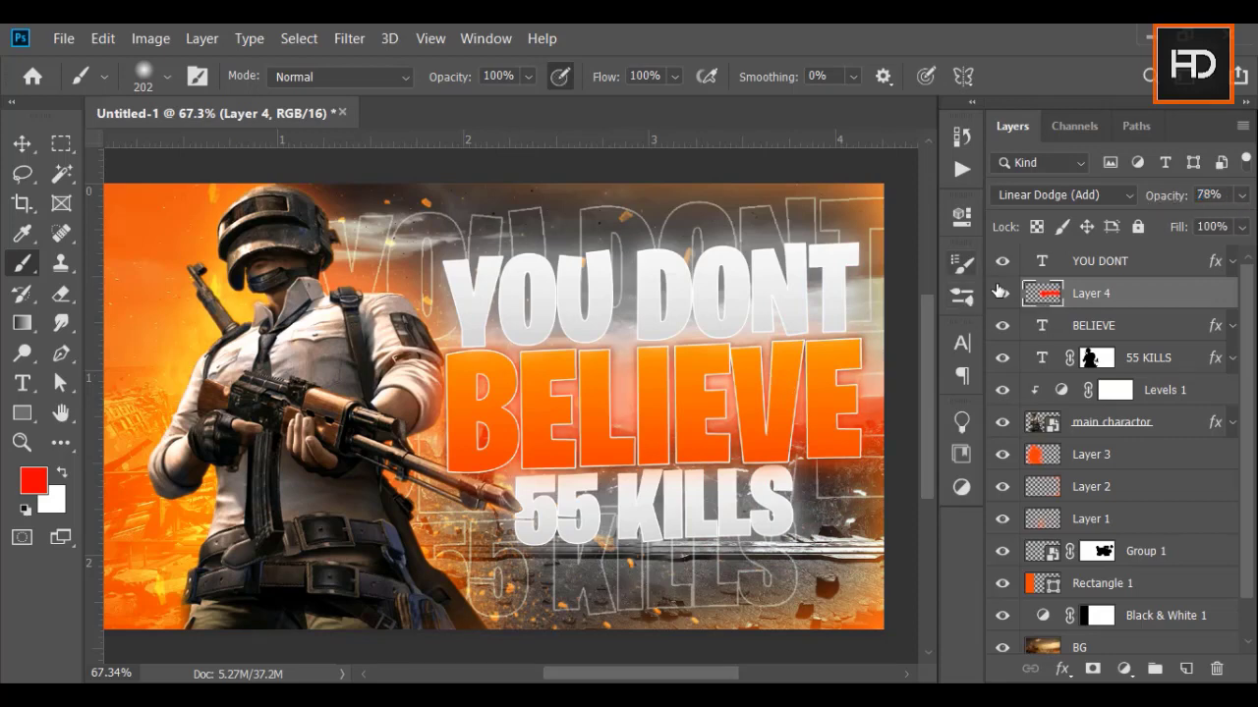
pyautogui.click(1000, 292)
pyautogui.click(1000, 292)
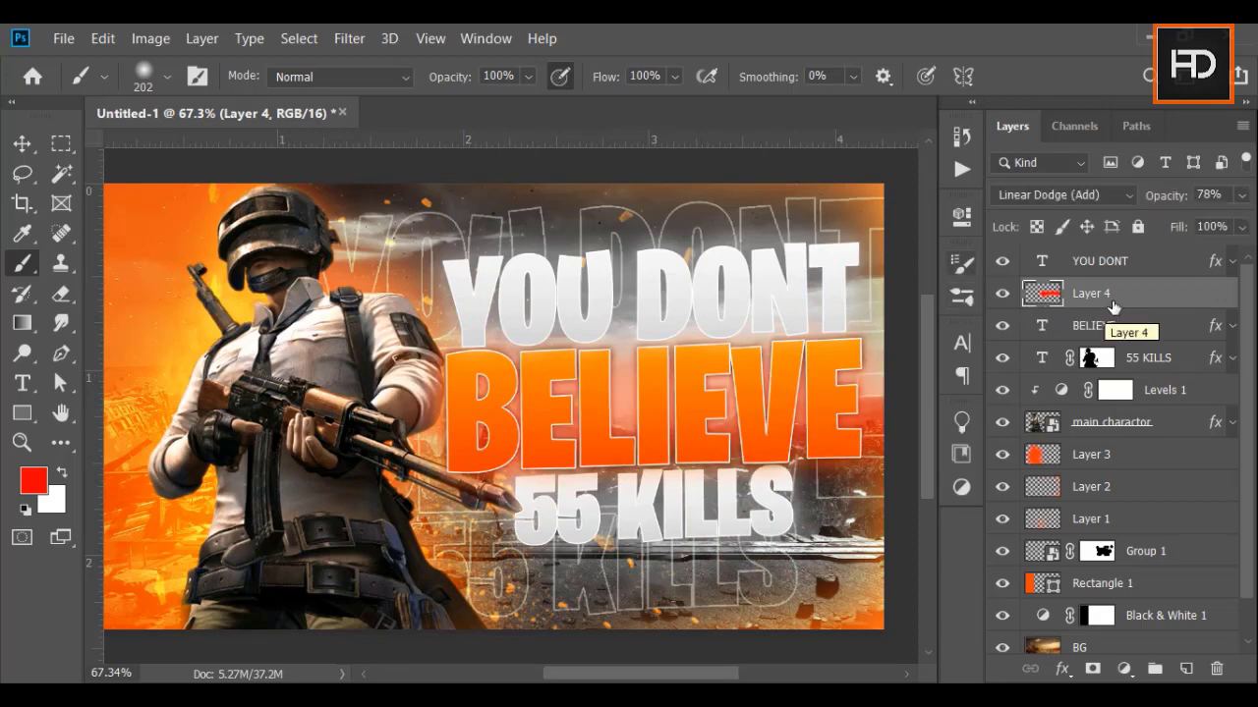
pyautogui.click(1217, 668)
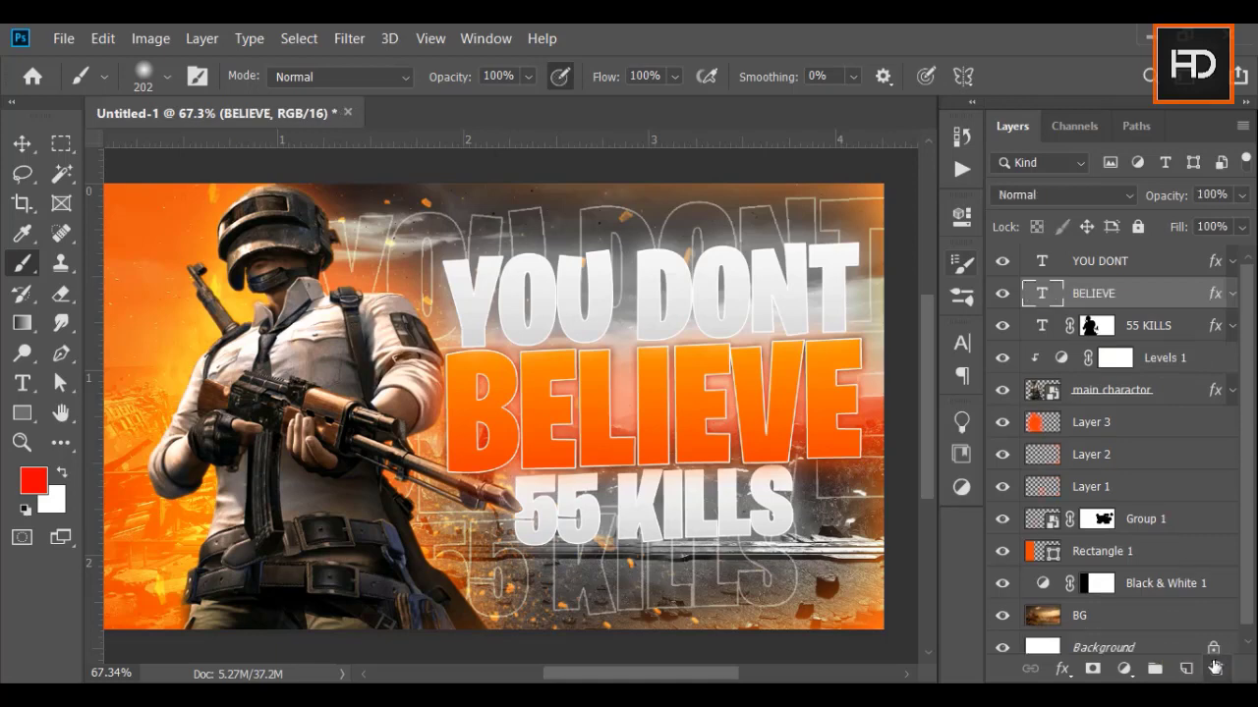
# Step: Set the foreground color to orange, ff6c00, and paint a soft glow along the artwork's bottom edge on Layer 2
pyautogui.moveTo(924, 396); pyautogui.dragTo(929, 435)
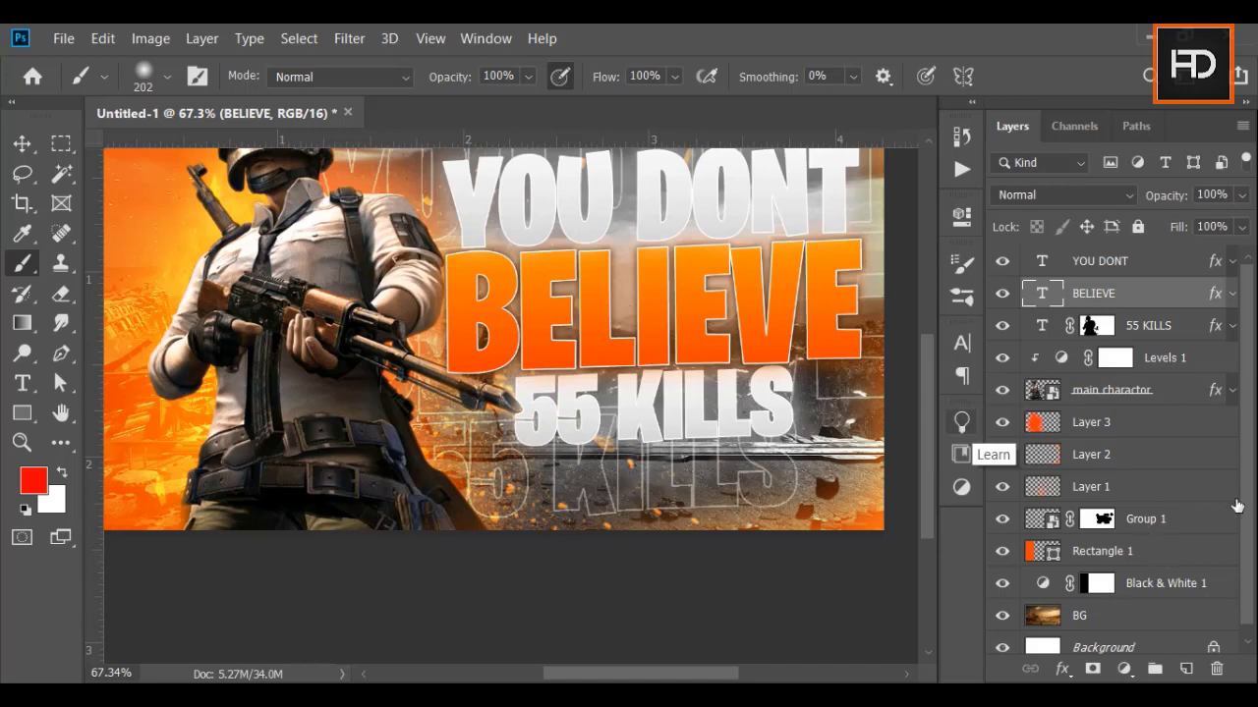
pyautogui.scroll(-1, 1246, 581)
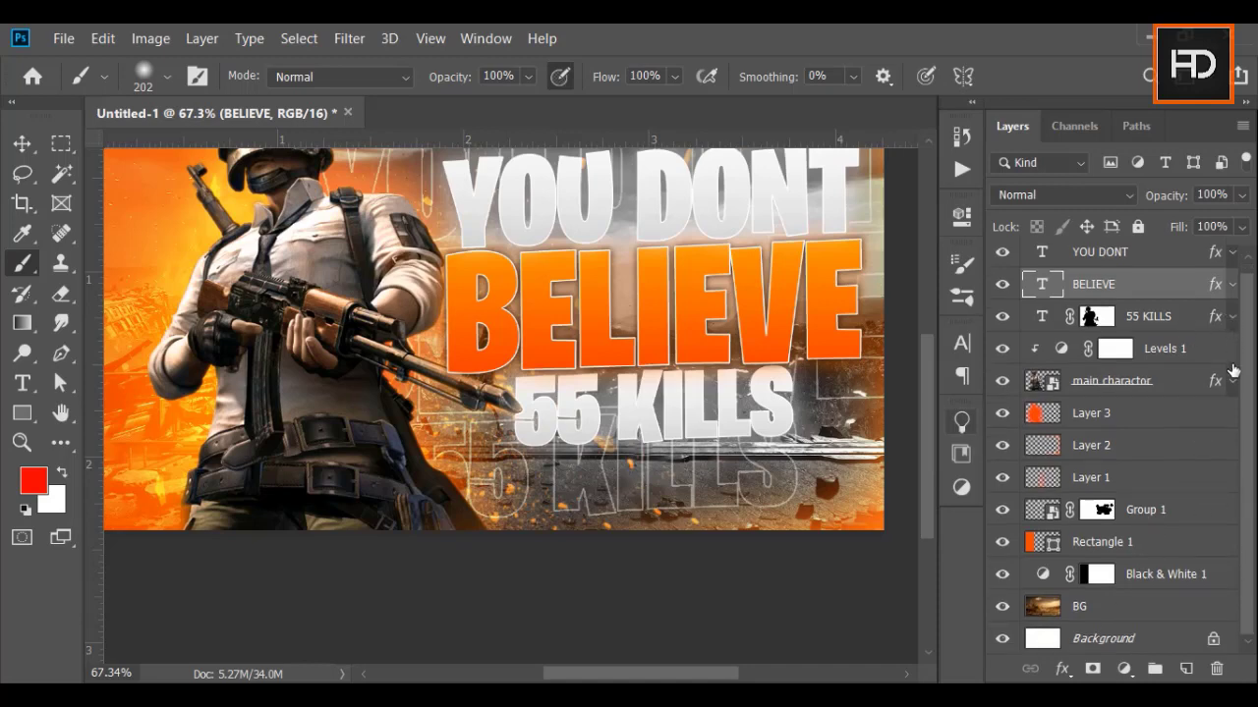
pyautogui.click(1071, 445)
pyautogui.click(34, 480)
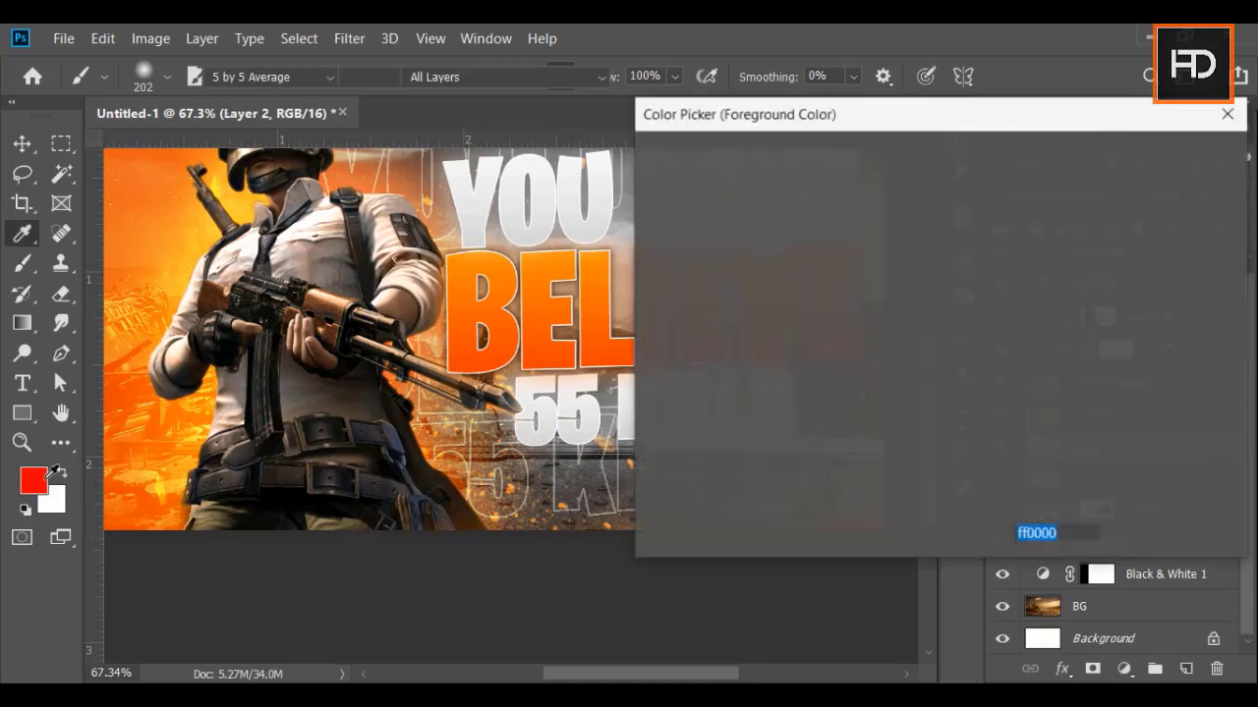
pyautogui.moveTo(949, 467); pyautogui.dragTo(968, 439)
pyautogui.click(1159, 159)
pyautogui.press('b')
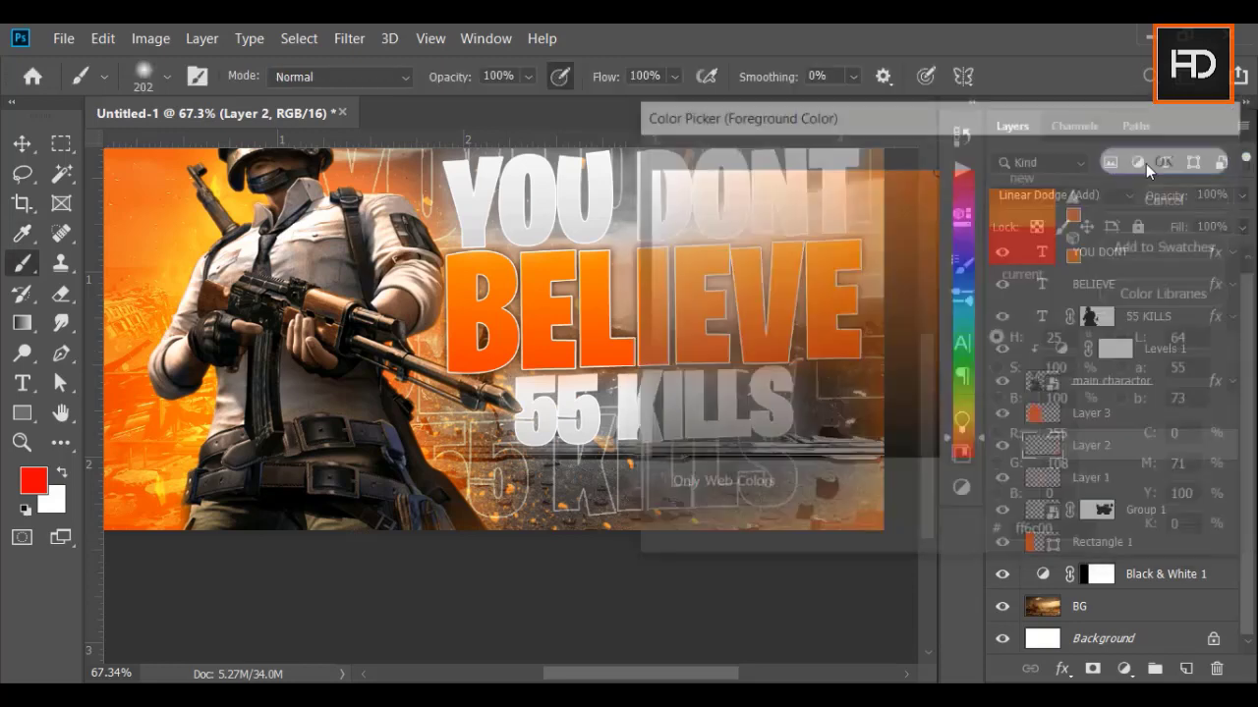
pyautogui.moveTo(637, 608); pyautogui.dragTo(910, 556)
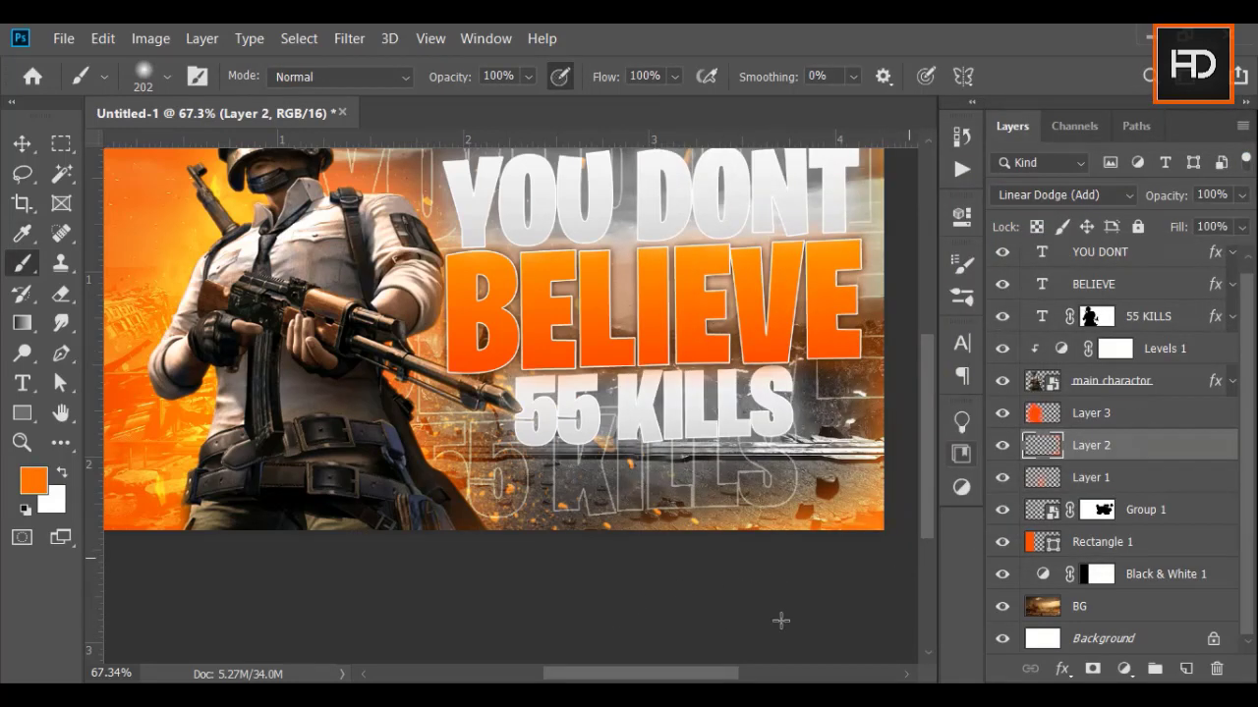
# Step: Set the background color to red-orange, ff3000, and swap it with the foreground color
pyautogui.moveTo(706, 674); pyautogui.dragTo(753, 675)
pyautogui.click(52, 499)
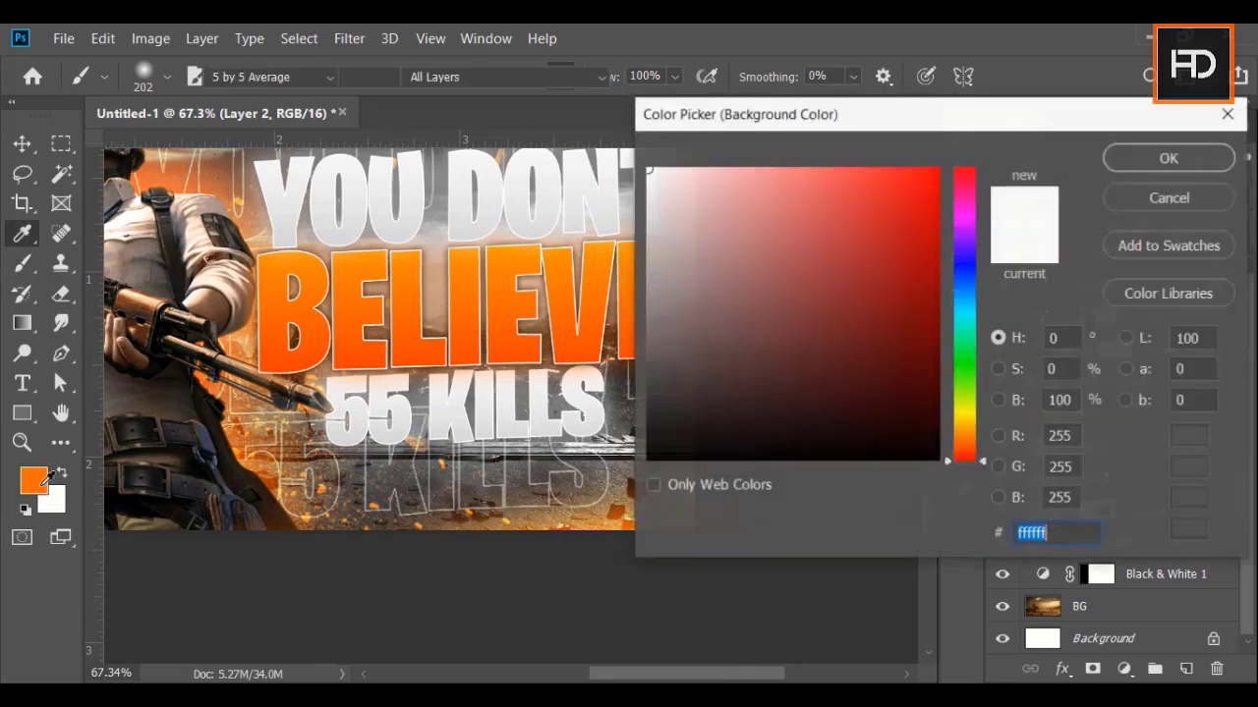
pyautogui.click(33, 481)
pyautogui.moveTo(970, 458); pyautogui.dragTo(970, 453)
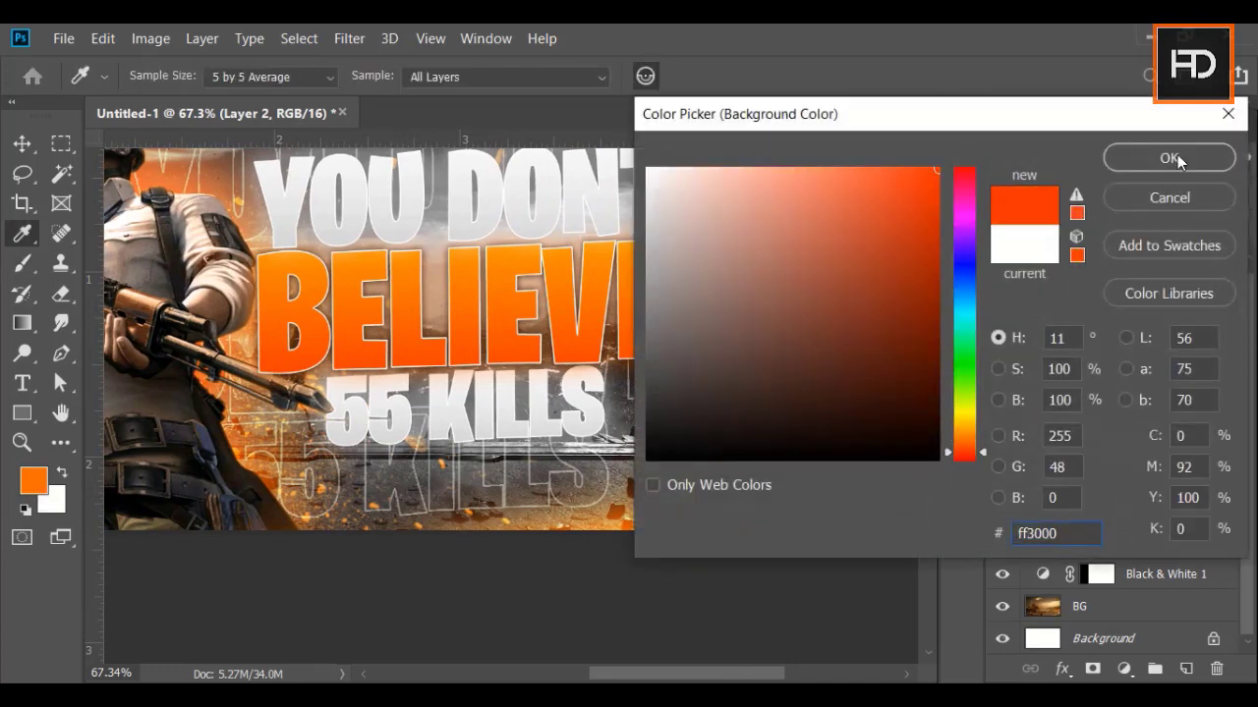
pyautogui.click(1168, 159)
pyautogui.press('x')
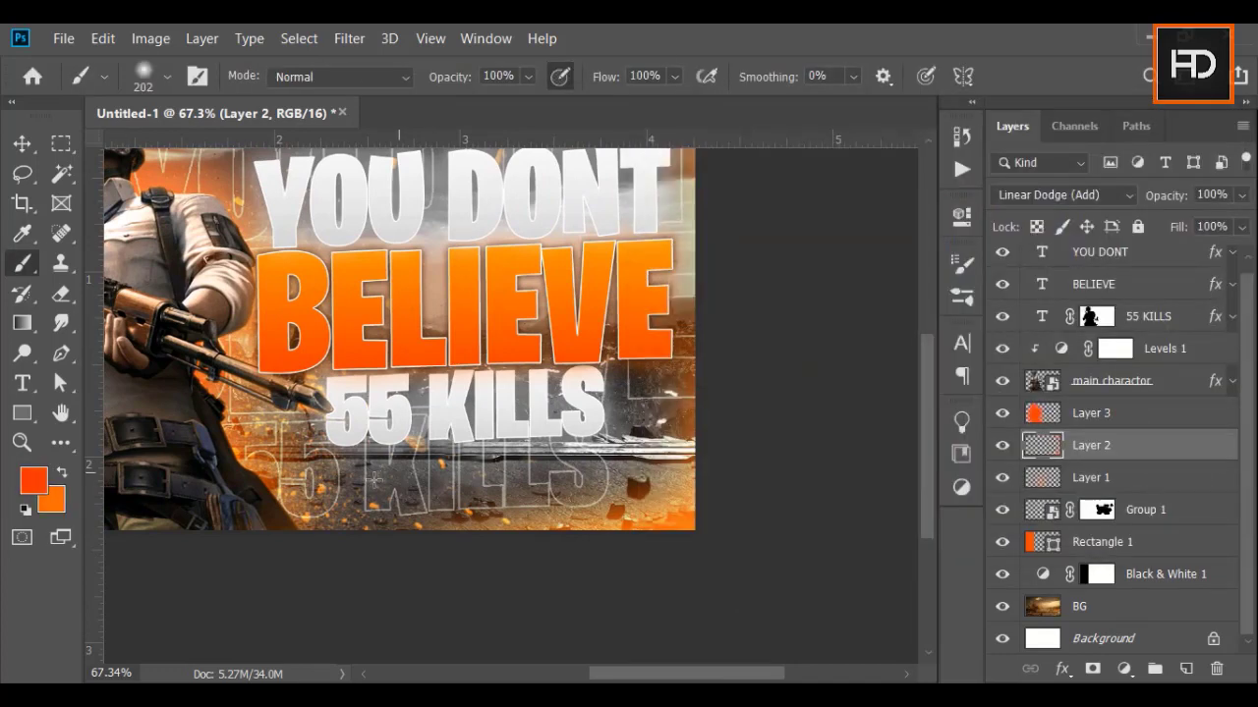
# Step: Try painting a red glow around the artwork's lower-right corner on Layer 2, and undo the stroke
pyautogui.click(34, 480)
pyautogui.moveTo(987, 456); pyautogui.dragTo(988, 460)
pyautogui.click(1168, 158)
pyautogui.moveTo(480, 593)
pyautogui.mouseDown()
pyautogui.moveTo(753, 492)
pyautogui.moveTo(747, 526)
pyautogui.moveTo(766, 446)
pyautogui.mouseUp()
pyautogui.hotkey('ctrl', 'z')
# Step: Set the foreground color to ff4200 and paint a soft glow along the artwork's bottom edge on Layer 2
pyautogui.click(34, 479)
pyautogui.moveTo(987, 477); pyautogui.dragTo(983, 456)
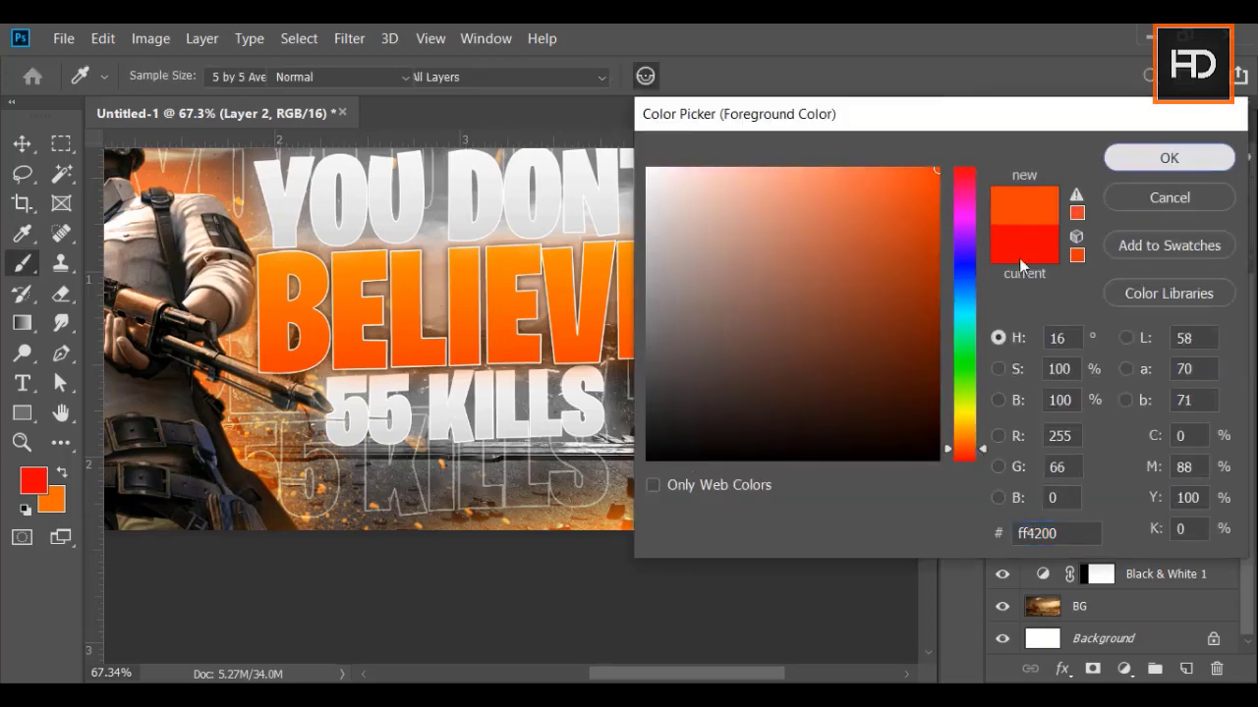
pyautogui.click(1140, 157)
pyautogui.moveTo(639, 566)
pyautogui.mouseDown()
pyautogui.moveTo(514, 566)
pyautogui.moveTo(753, 572)
pyautogui.moveTo(737, 552)
pyautogui.mouseUp()
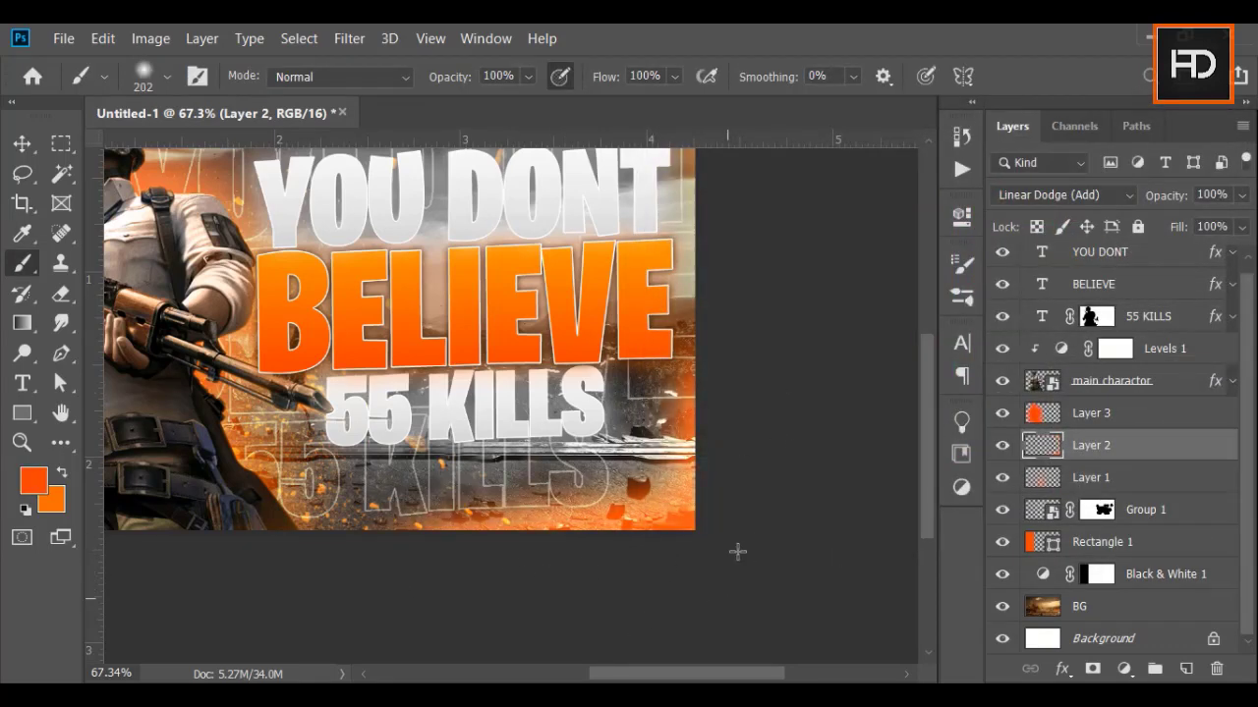
# Step: Paint the same soft orange glow along the artwork's right and top edges on Layer 2, and fit the artwork in view
pyautogui.moveTo(928, 518); pyautogui.dragTo(928, 461)
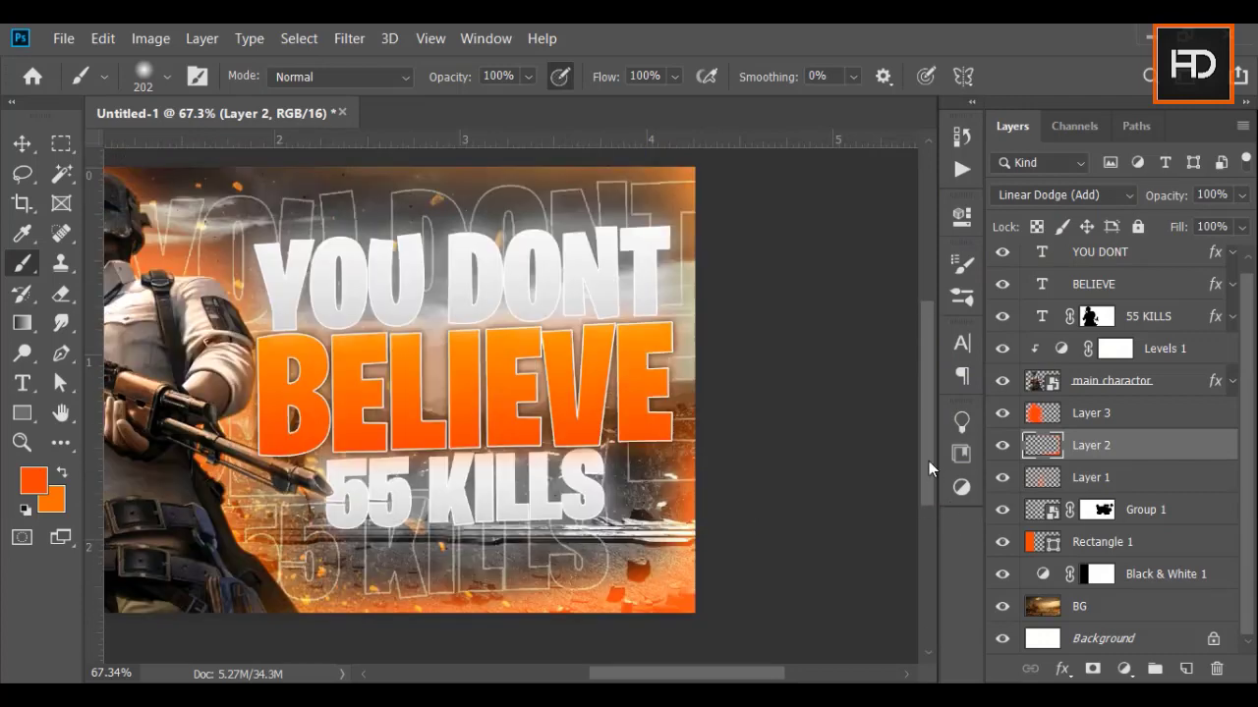
pyautogui.moveTo(760, 492)
pyautogui.mouseDown()
pyautogui.moveTo(757, 381)
pyautogui.moveTo(730, 360)
pyautogui.moveTo(721, 265)
pyautogui.moveTo(785, 236)
pyautogui.moveTo(690, 184)
pyautogui.mouseUp()
pyautogui.moveTo(932, 343); pyautogui.dragTo(931, 318)
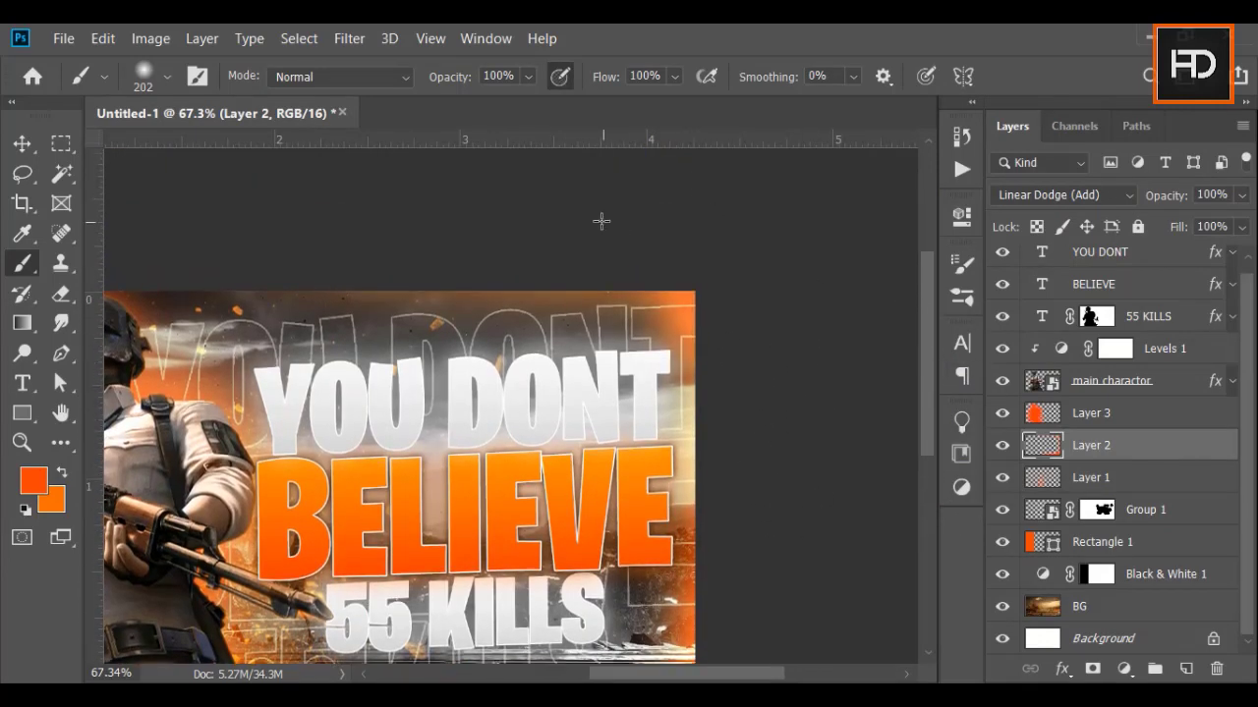
pyautogui.moveTo(602, 222)
pyautogui.mouseDown()
pyautogui.moveTo(611, 246)
pyautogui.moveTo(588, 249)
pyautogui.mouseUp()
pyautogui.press('z')
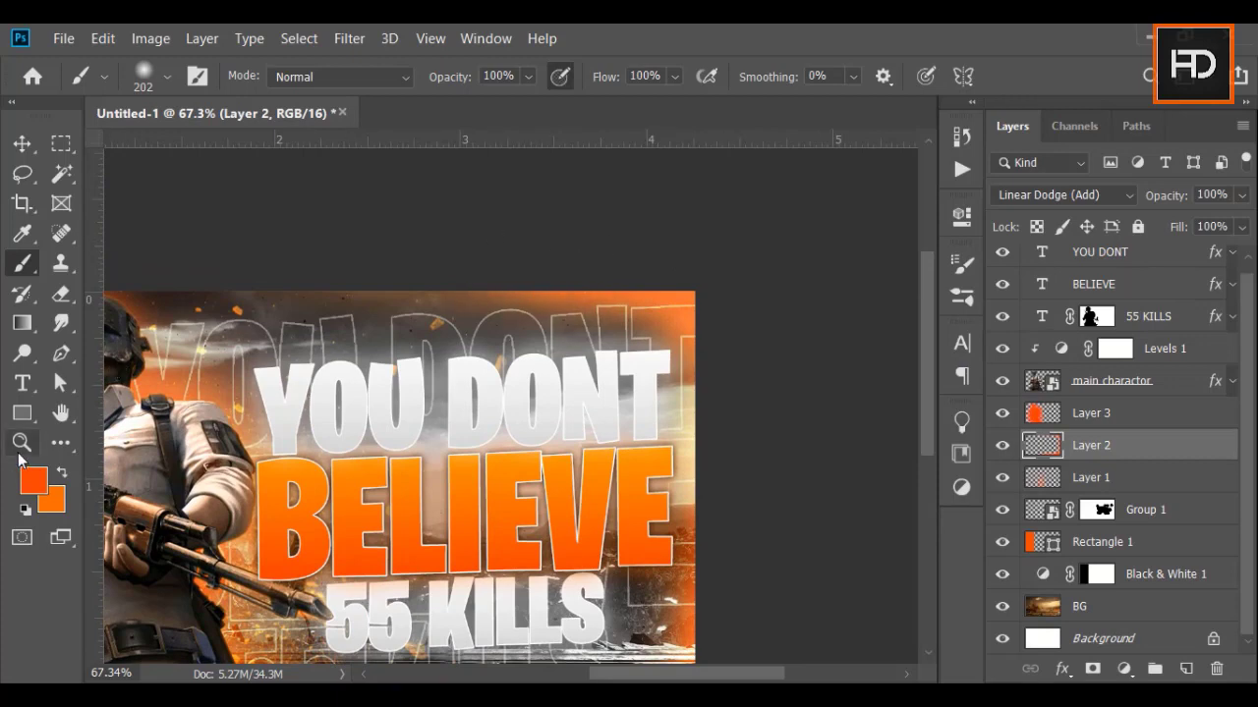
pyautogui.click(447, 76)
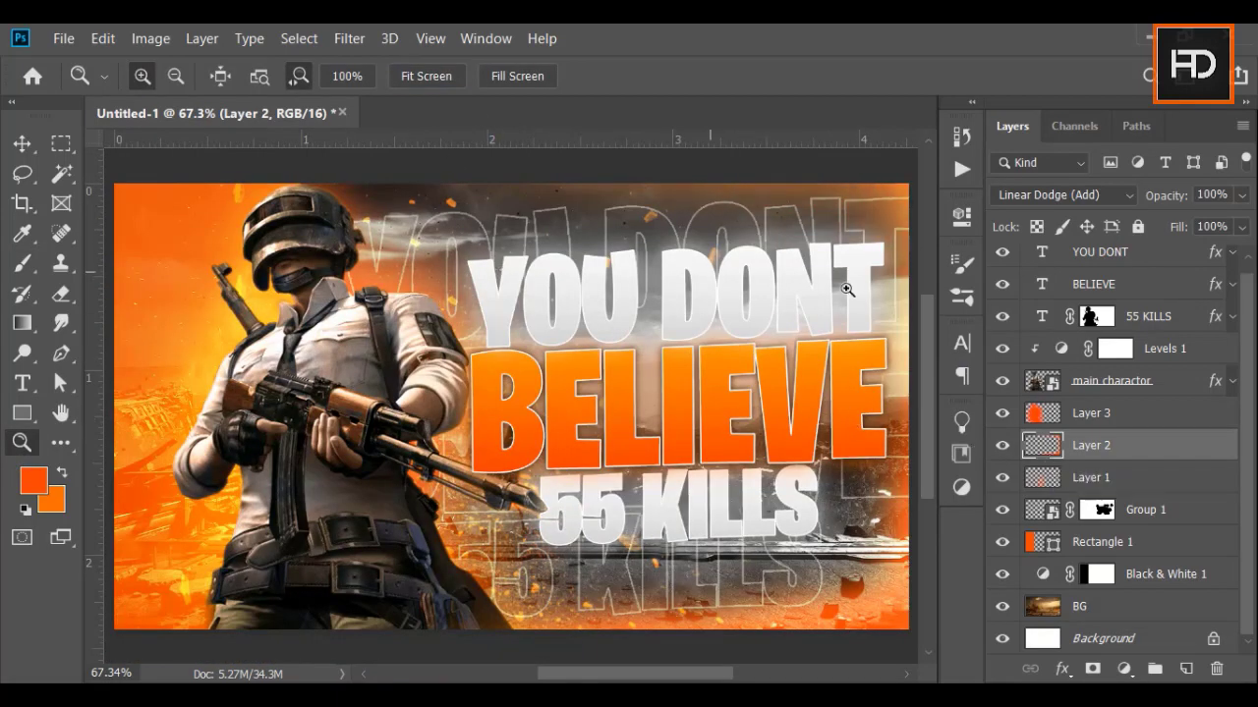
# Step: Group all layers from BG up to YOU DONT, leaving out Background, and duplicate the group
pyautogui.click(1107, 611)
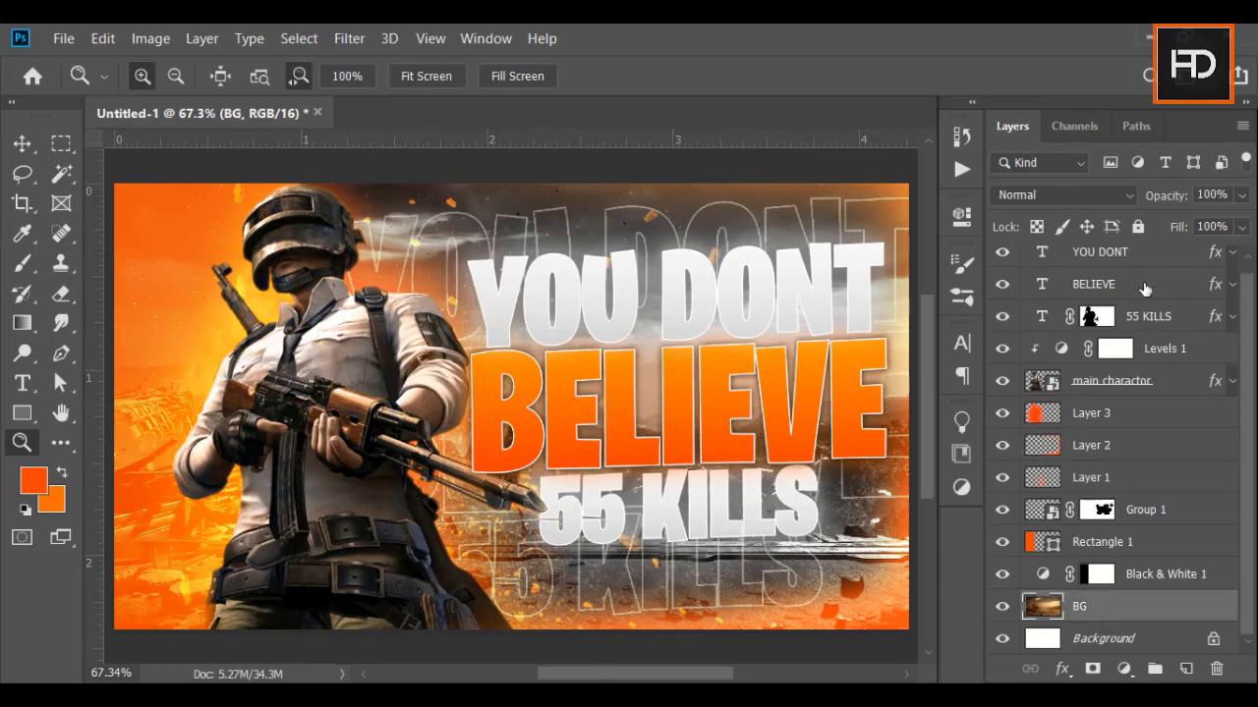
pyautogui.scroll(1, 1246, 334)
pyautogui.keyDown('shift'); pyautogui.click(1186, 260); pyautogui.keyUp('shift')
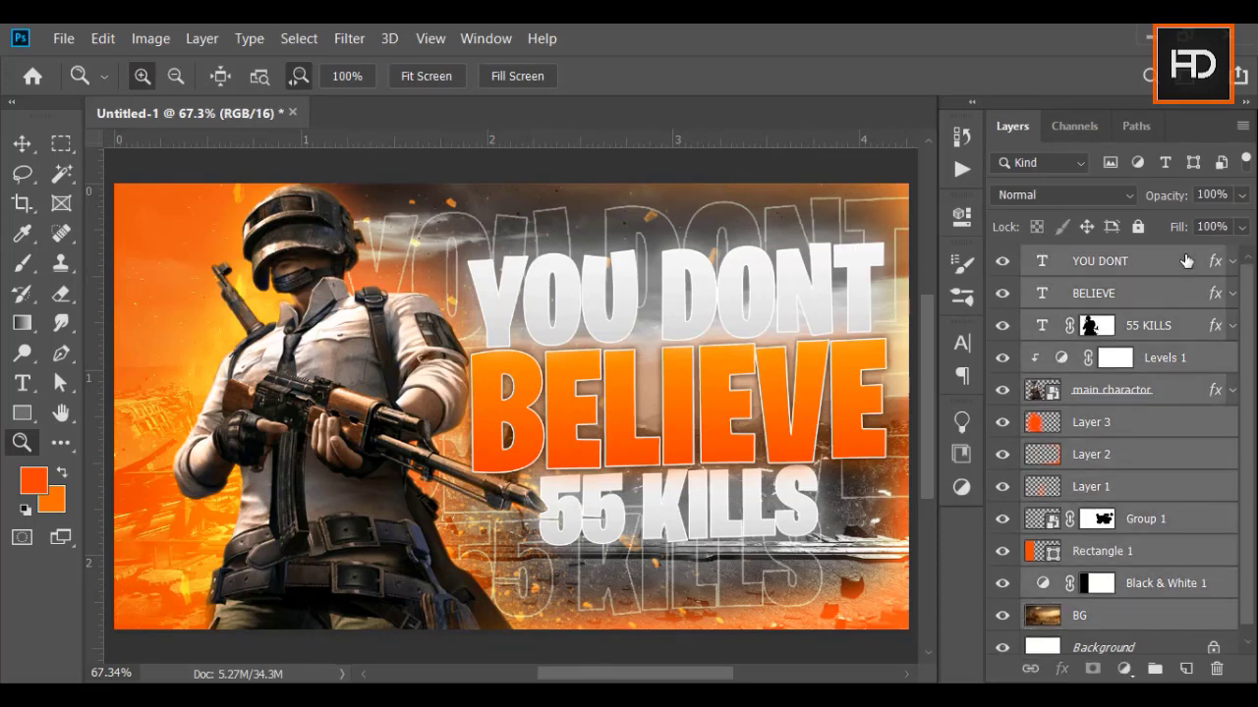
pyautogui.hotkey('ctrl', 'g')
pyautogui.hotkey('ctrl', 'j')
# Step: Convert the duplicated group to a smart object and rasterize it into a single pixel layer
pyautogui.rightClick(1189, 257)
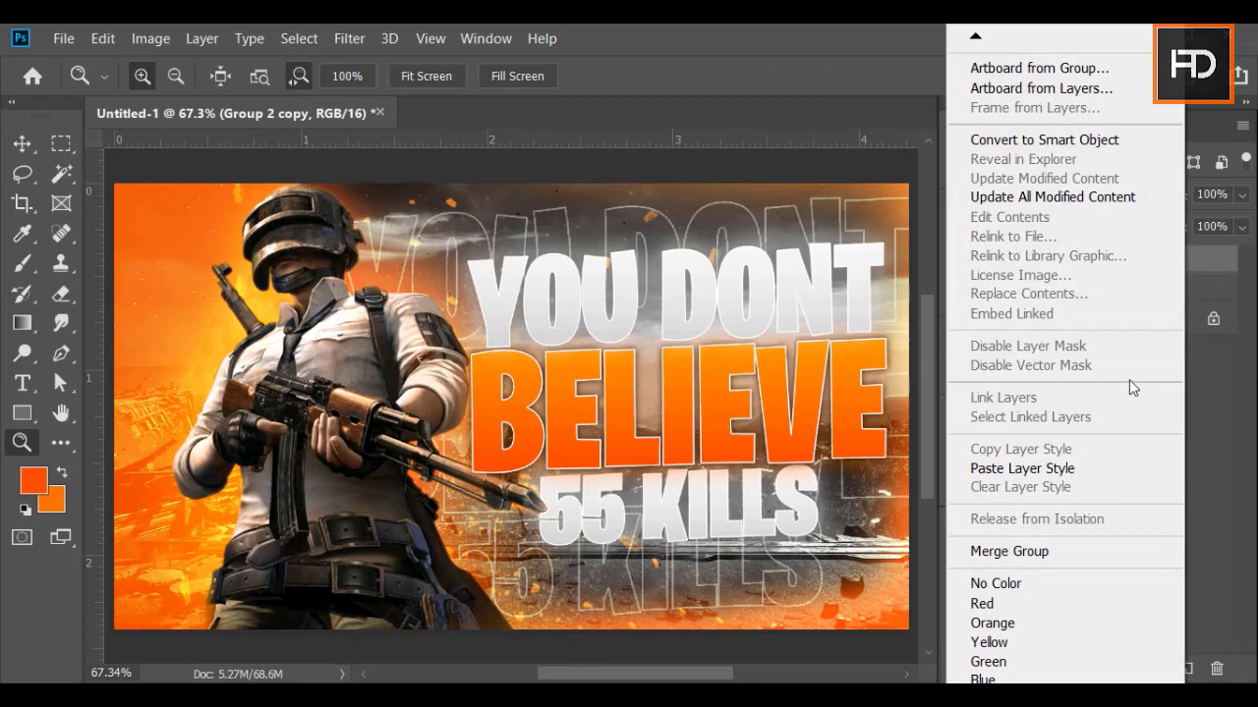
pyautogui.click(1049, 139)
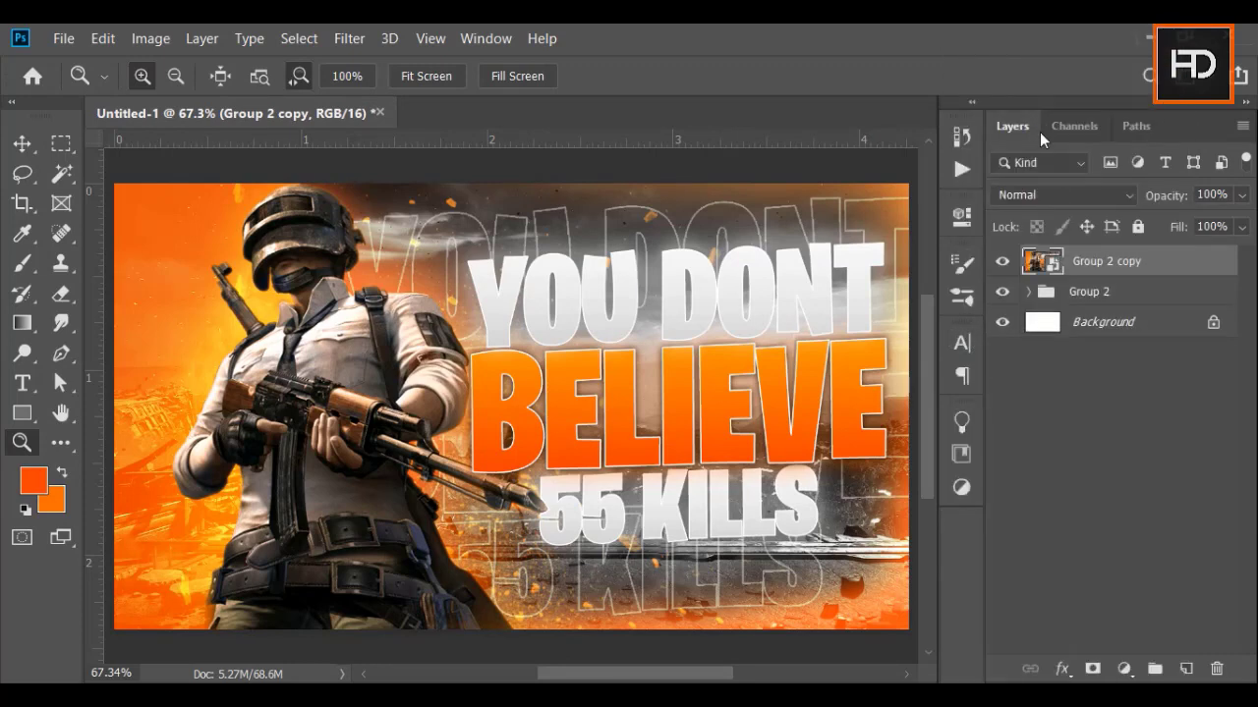
pyautogui.rightClick(1177, 263)
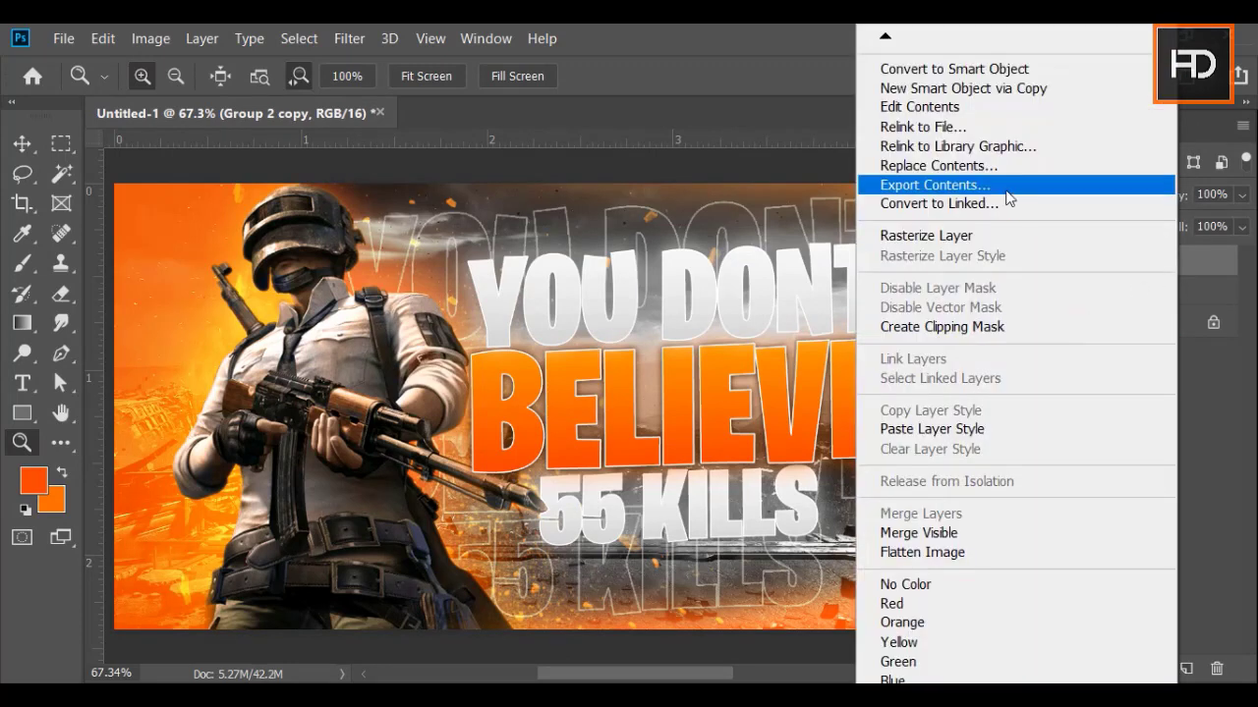
pyautogui.click(990, 238)
# Step: In the Camera Raw Filter, raise the rasterized copy's temperature slightly and set the curve's Lights to -15
pyautogui.click(349, 38)
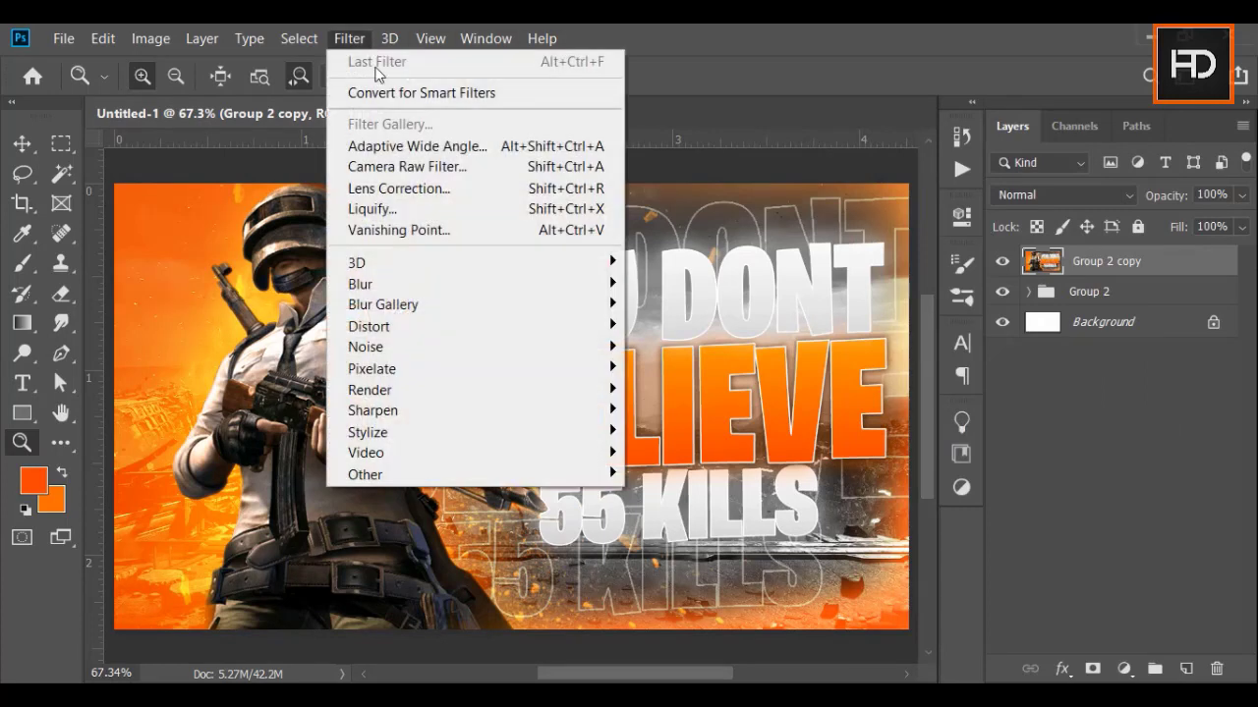
pyautogui.click(408, 167)
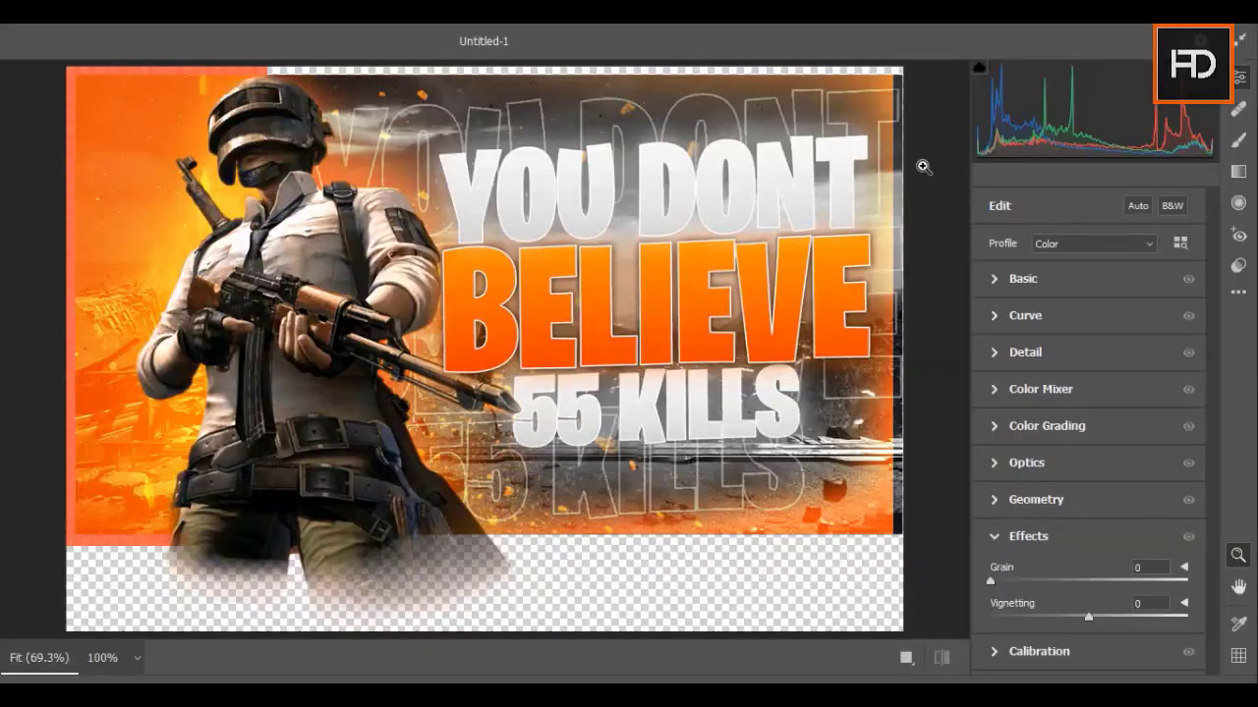
pyautogui.click(995, 279)
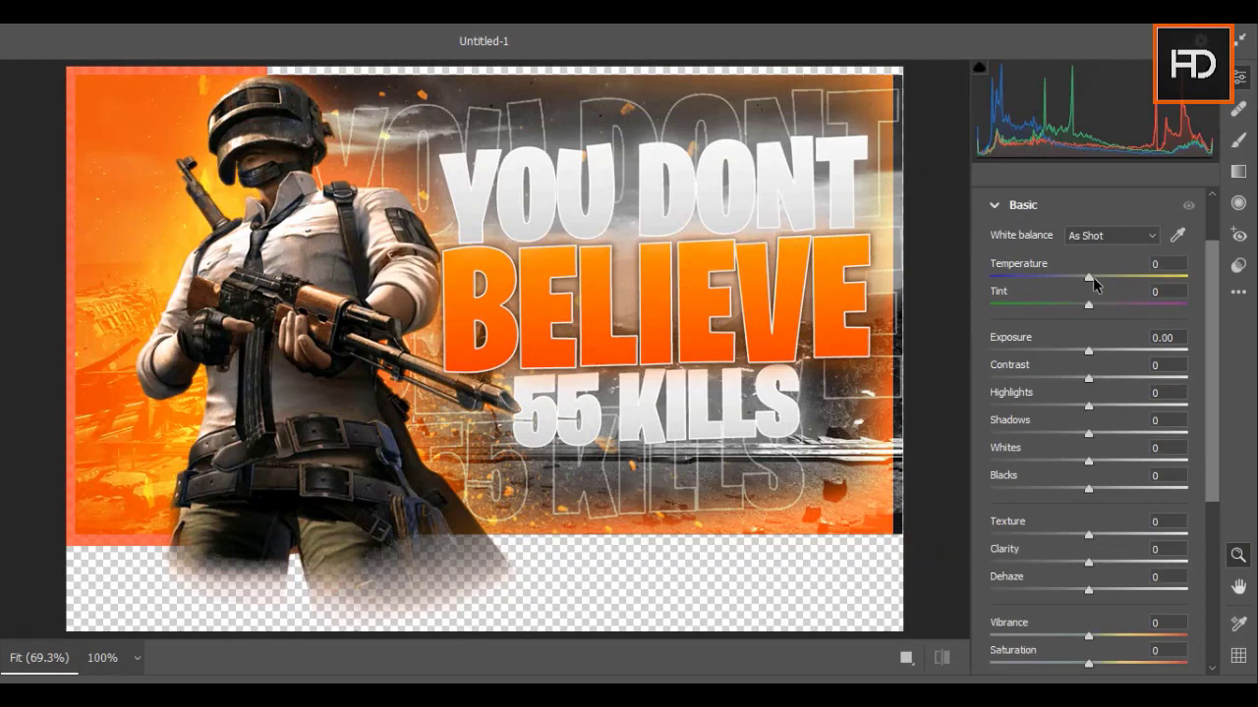
pyautogui.moveTo(1090, 277)
pyautogui.mouseDown()
pyautogui.moveTo(1110, 278)
pyautogui.moveTo(1096, 283)
pyautogui.mouseUp()
pyautogui.click(995, 205)
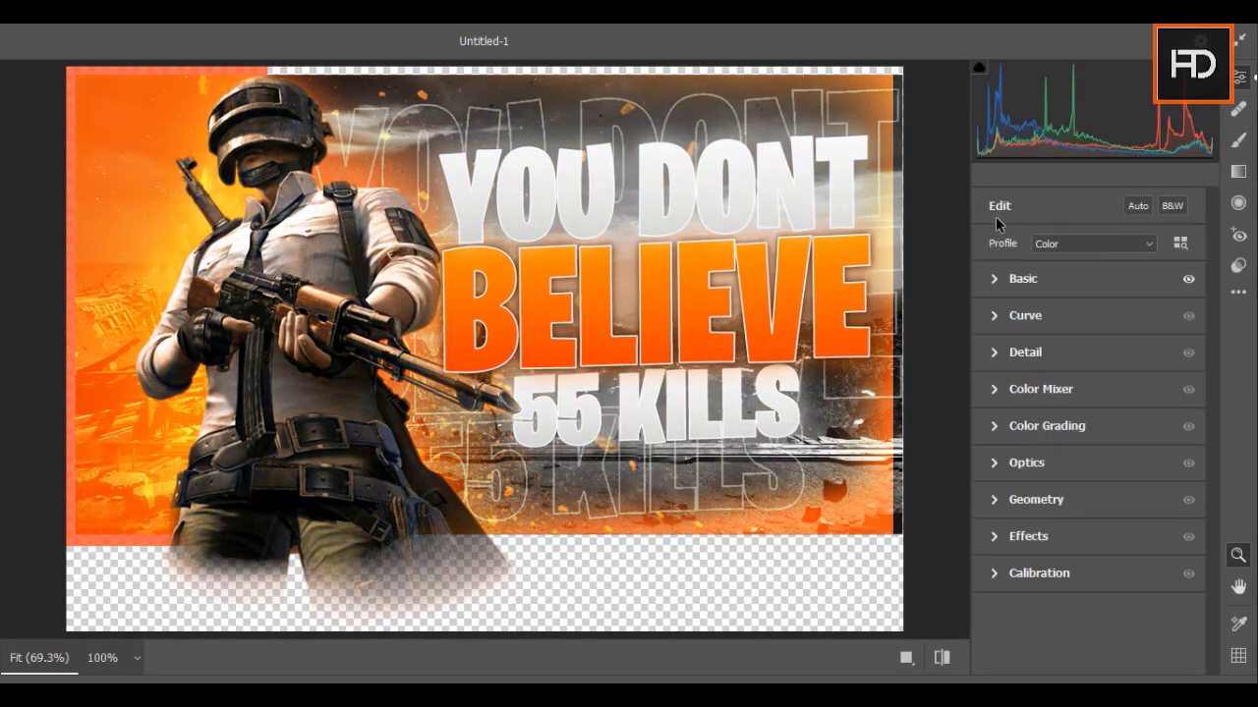
pyautogui.click(990, 316)
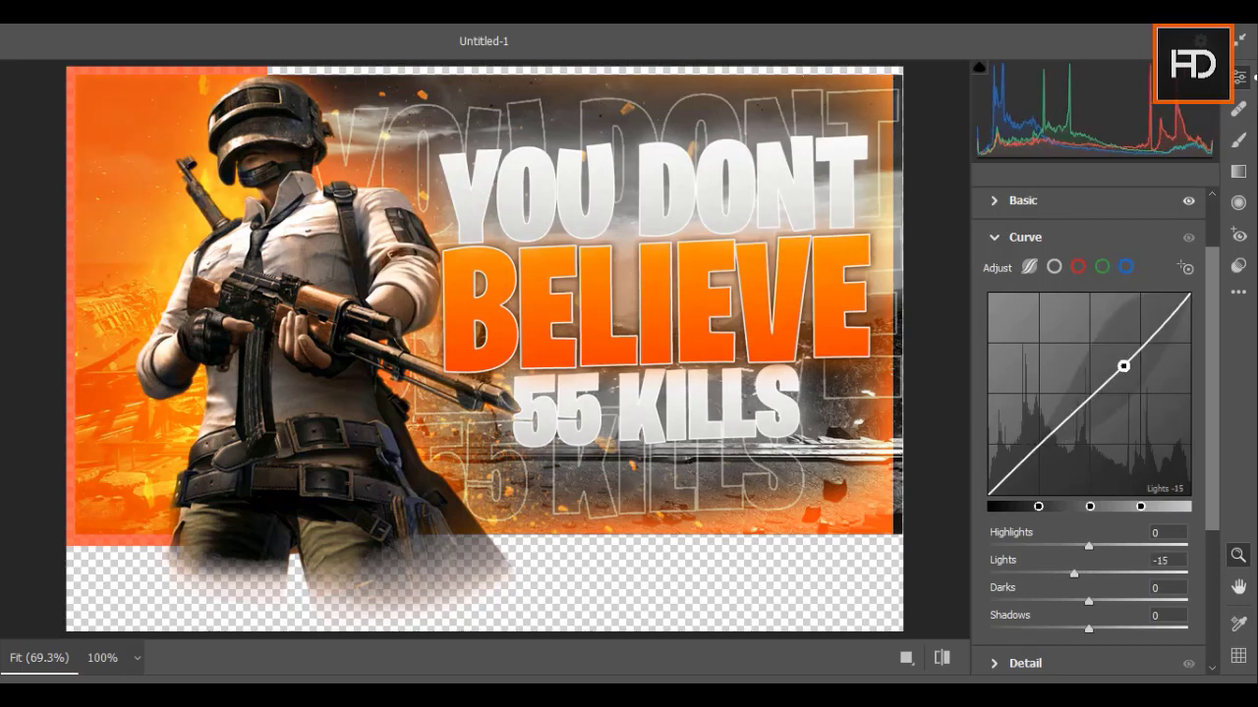
pyautogui.click(990, 234)
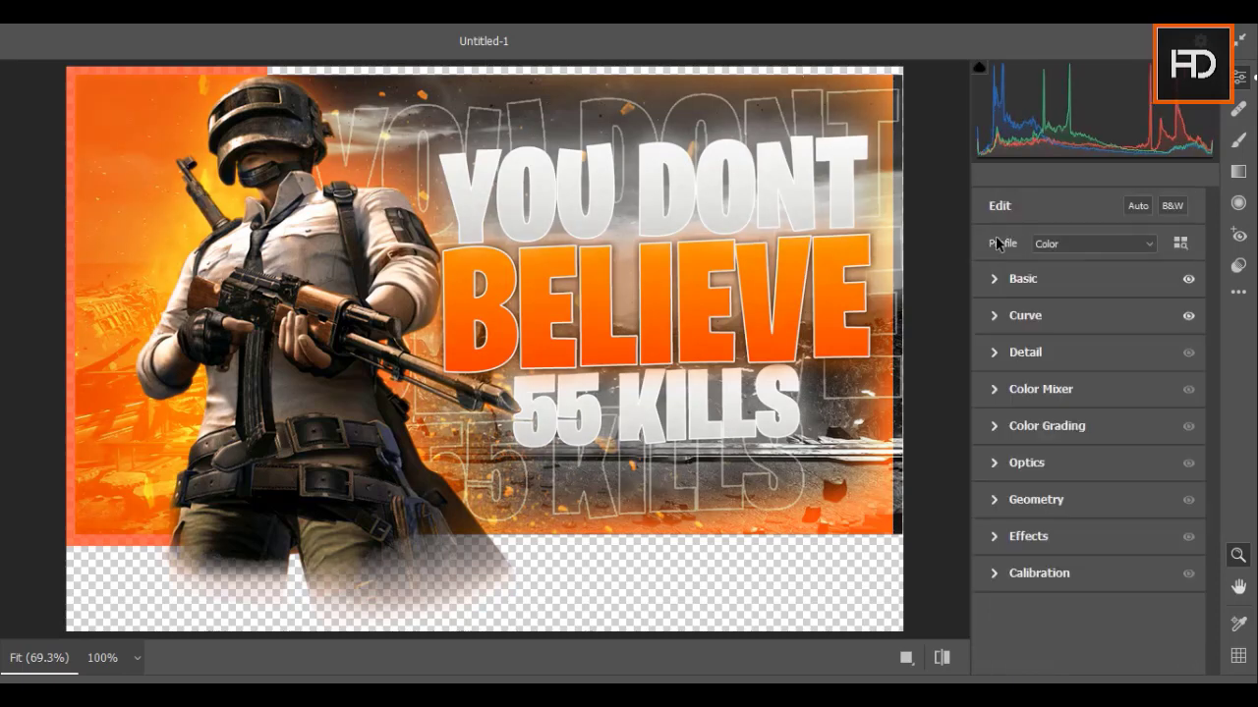
# Step: In the Color Mixer, set the hue of Reds to -21, Oranges to -2 and Greens to +5
pyautogui.click(996, 388)
pyautogui.moveTo(1087, 388); pyautogui.dragTo(1089, 426)
pyautogui.moveTo(1089, 470); pyautogui.dragTo(1096, 471)
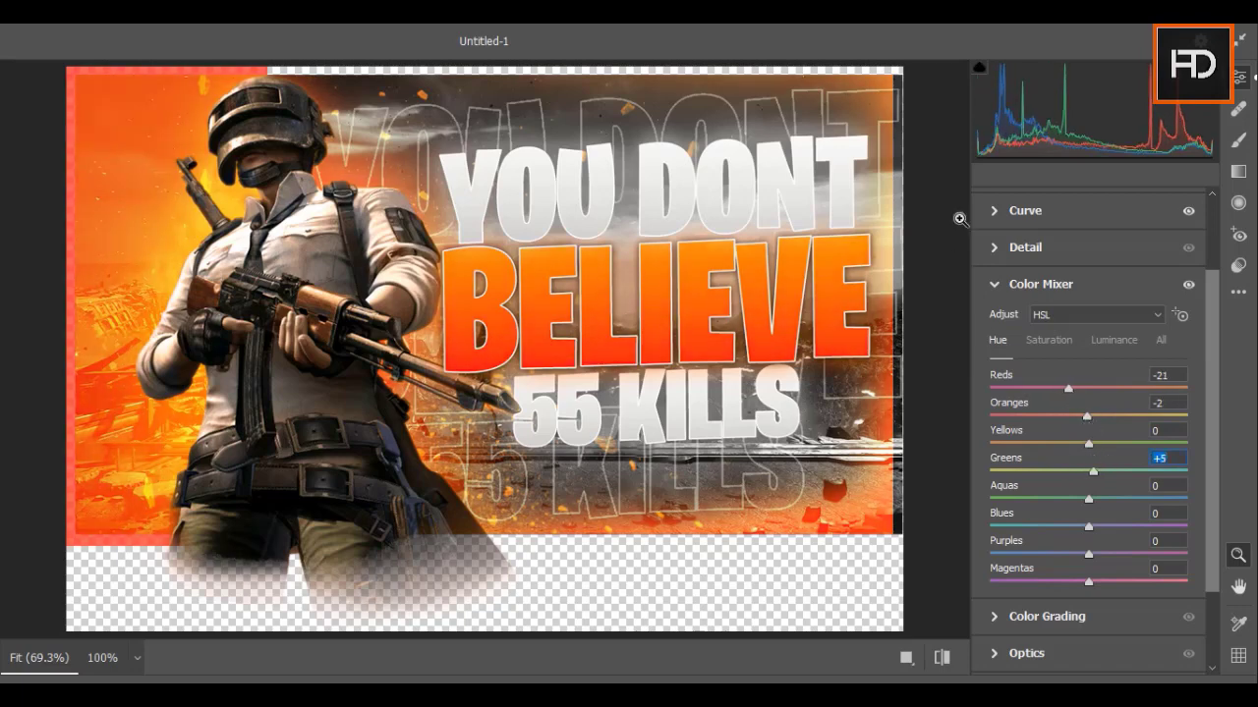
pyautogui.click(1004, 286)
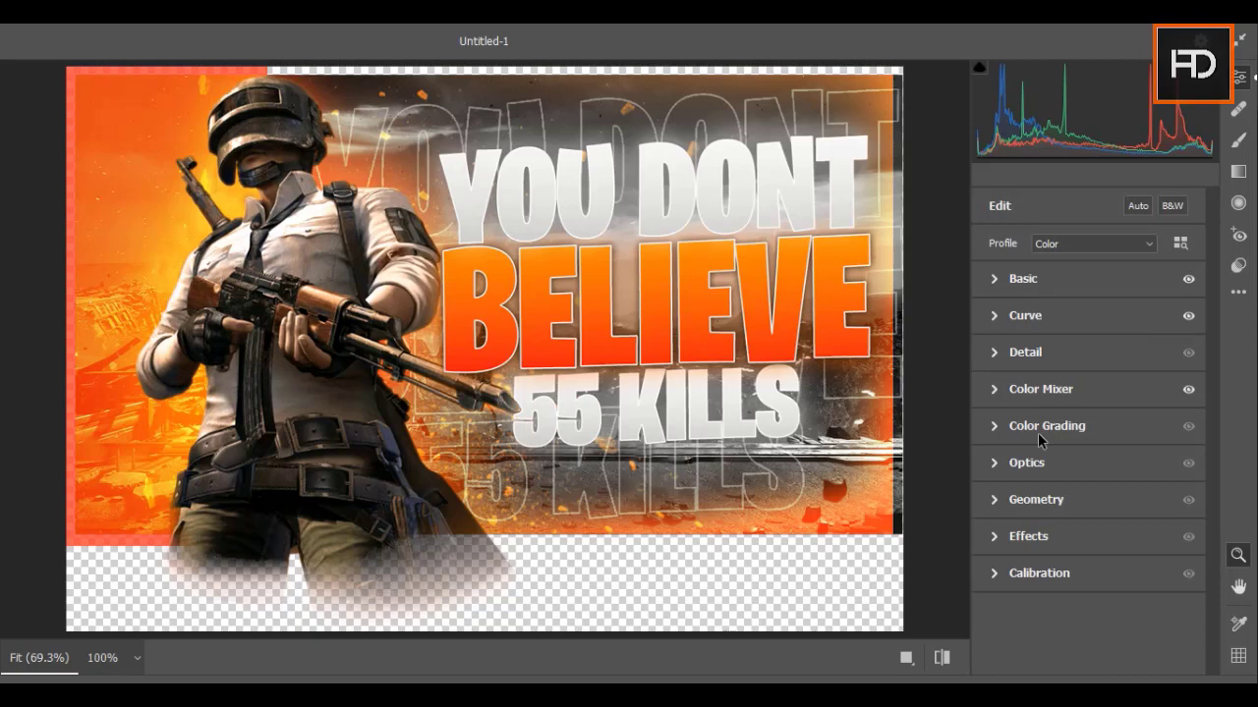
# Step: Set the Camera Raw vignetting to +7 and the sharpening to 5
pyautogui.click(990, 539)
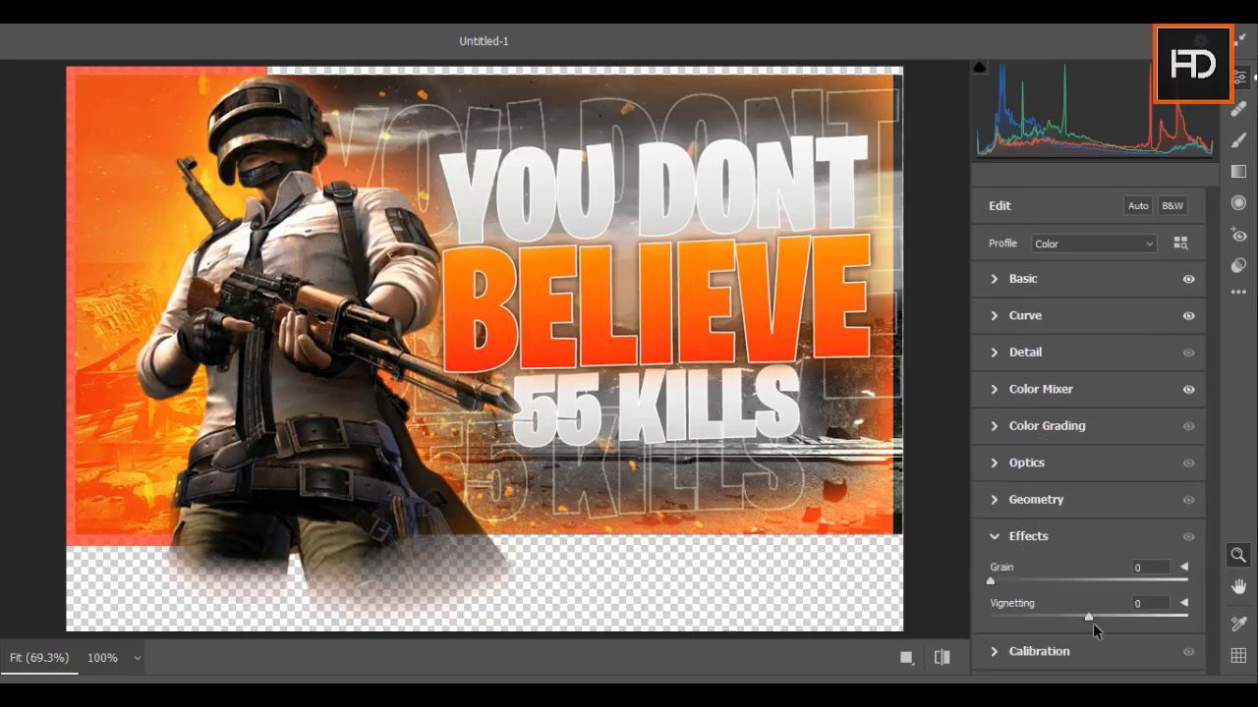
pyautogui.moveTo(1089, 622); pyautogui.dragTo(1096, 625)
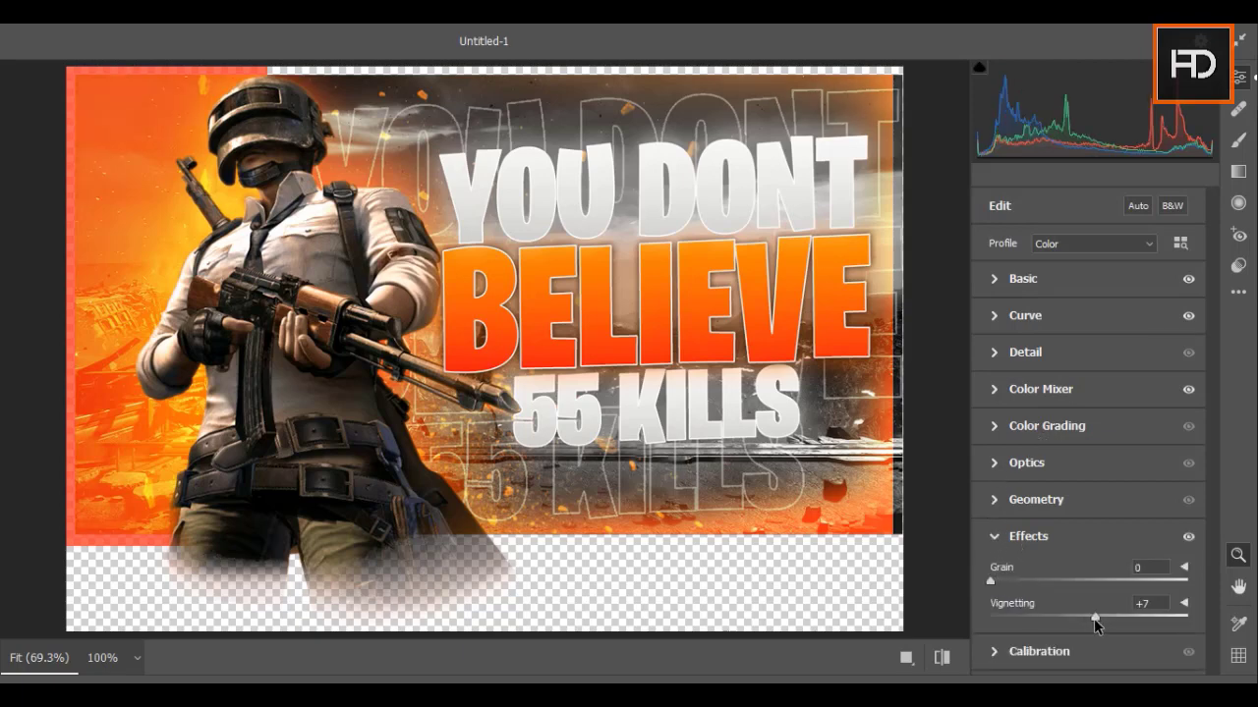
pyautogui.click(992, 540)
pyautogui.click(992, 356)
pyautogui.moveTo(990, 397); pyautogui.dragTo(996, 397)
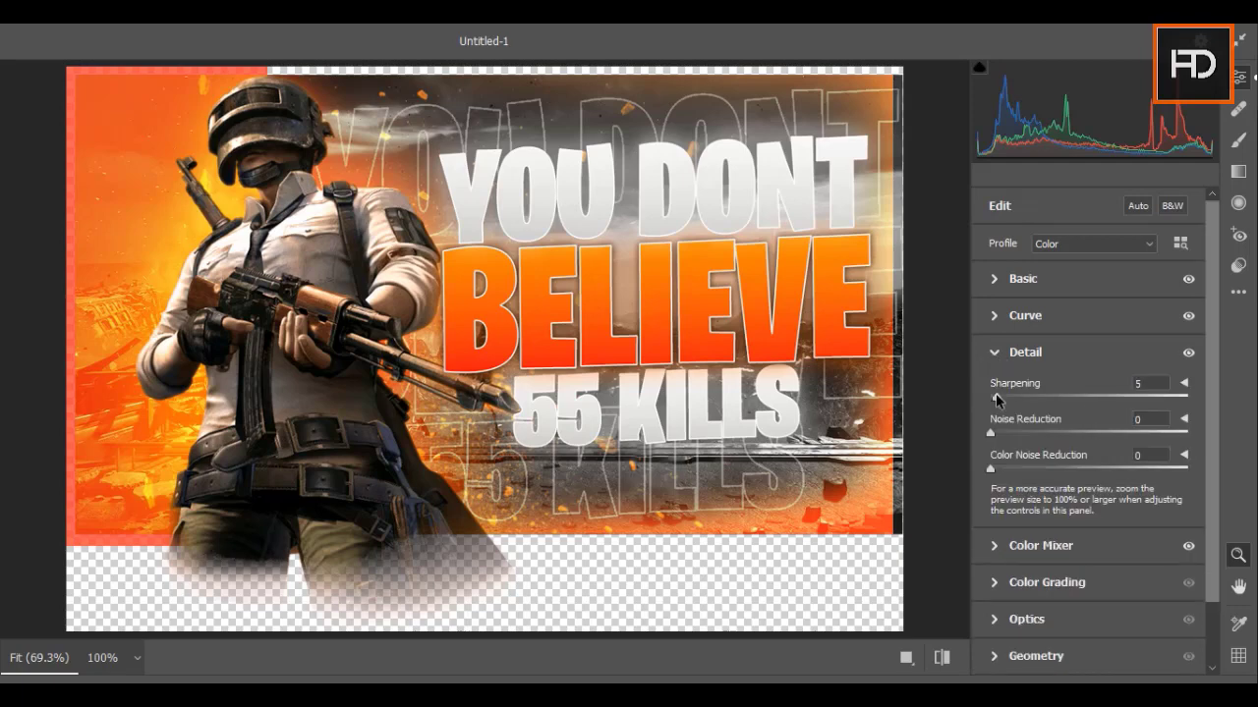
pyautogui.click(994, 351)
# Step: Grade the midtones to hue 45, saturation 3 and luminance 16, and apply the Camera Raw Filter
pyautogui.click(994, 424)
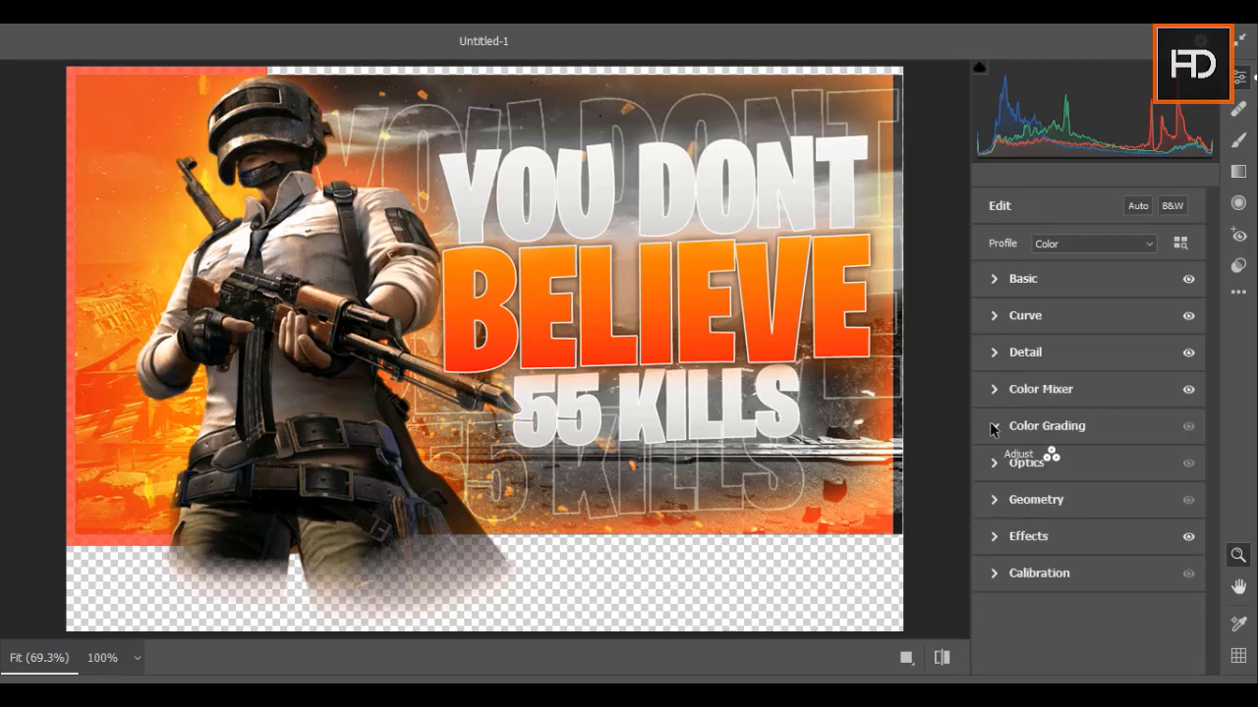
pyautogui.moveTo(1087, 349); pyautogui.dragTo(1088, 349)
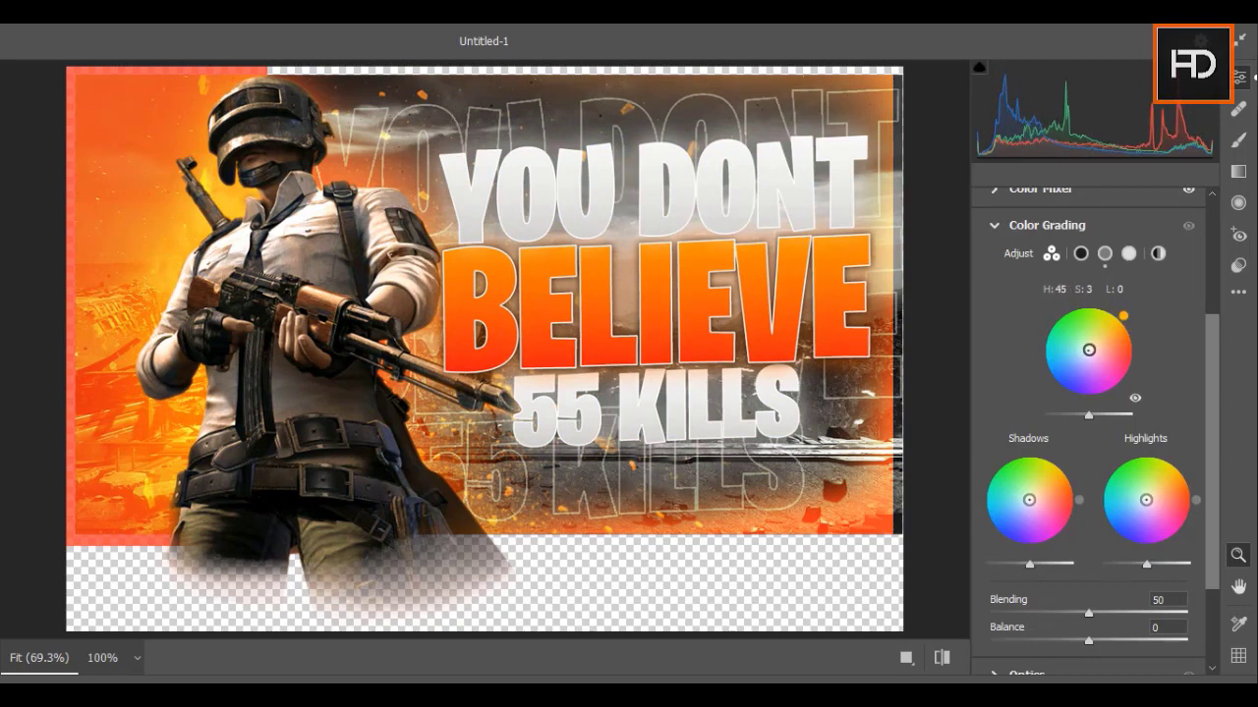
pyautogui.moveTo(1091, 414); pyautogui.dragTo(1096, 416)
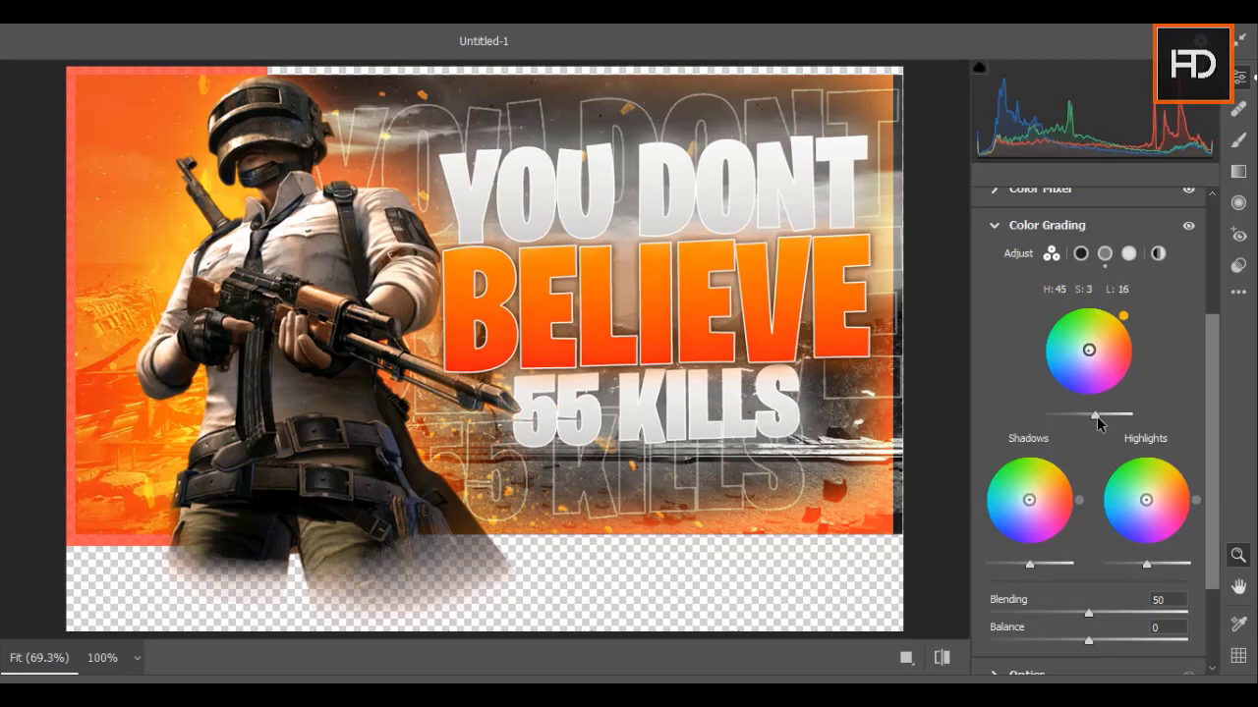
pyautogui.click(1106, 692)
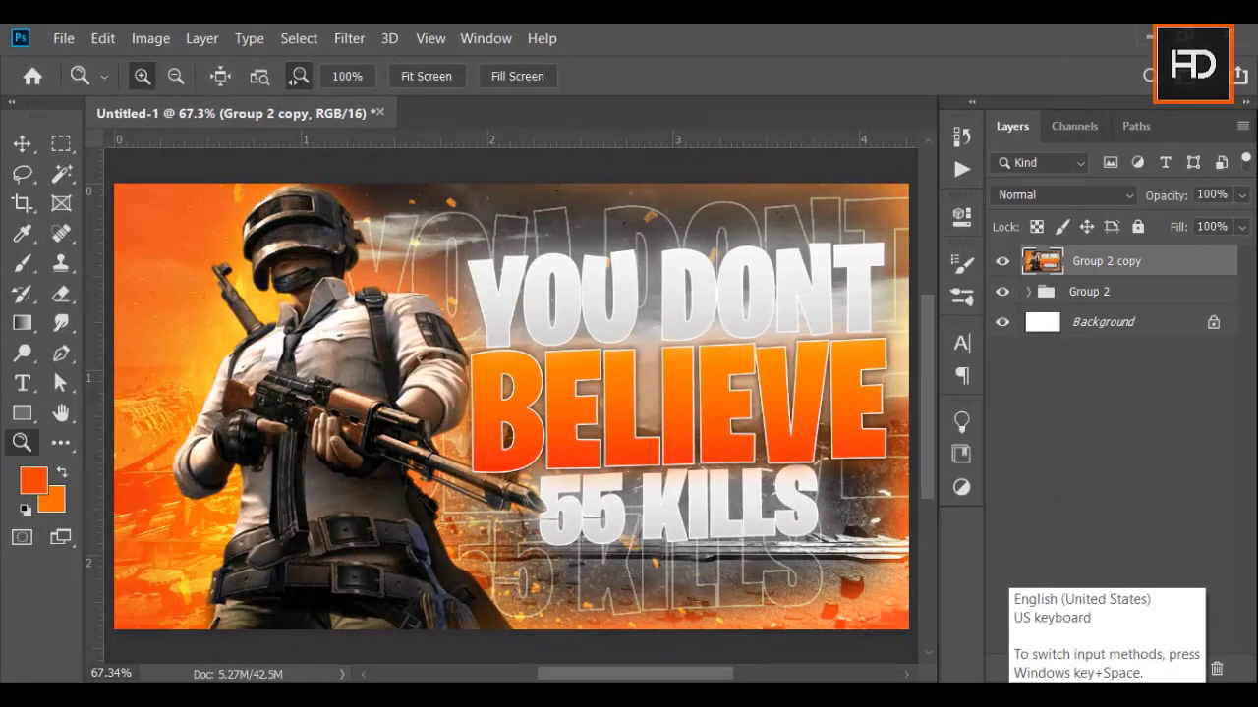